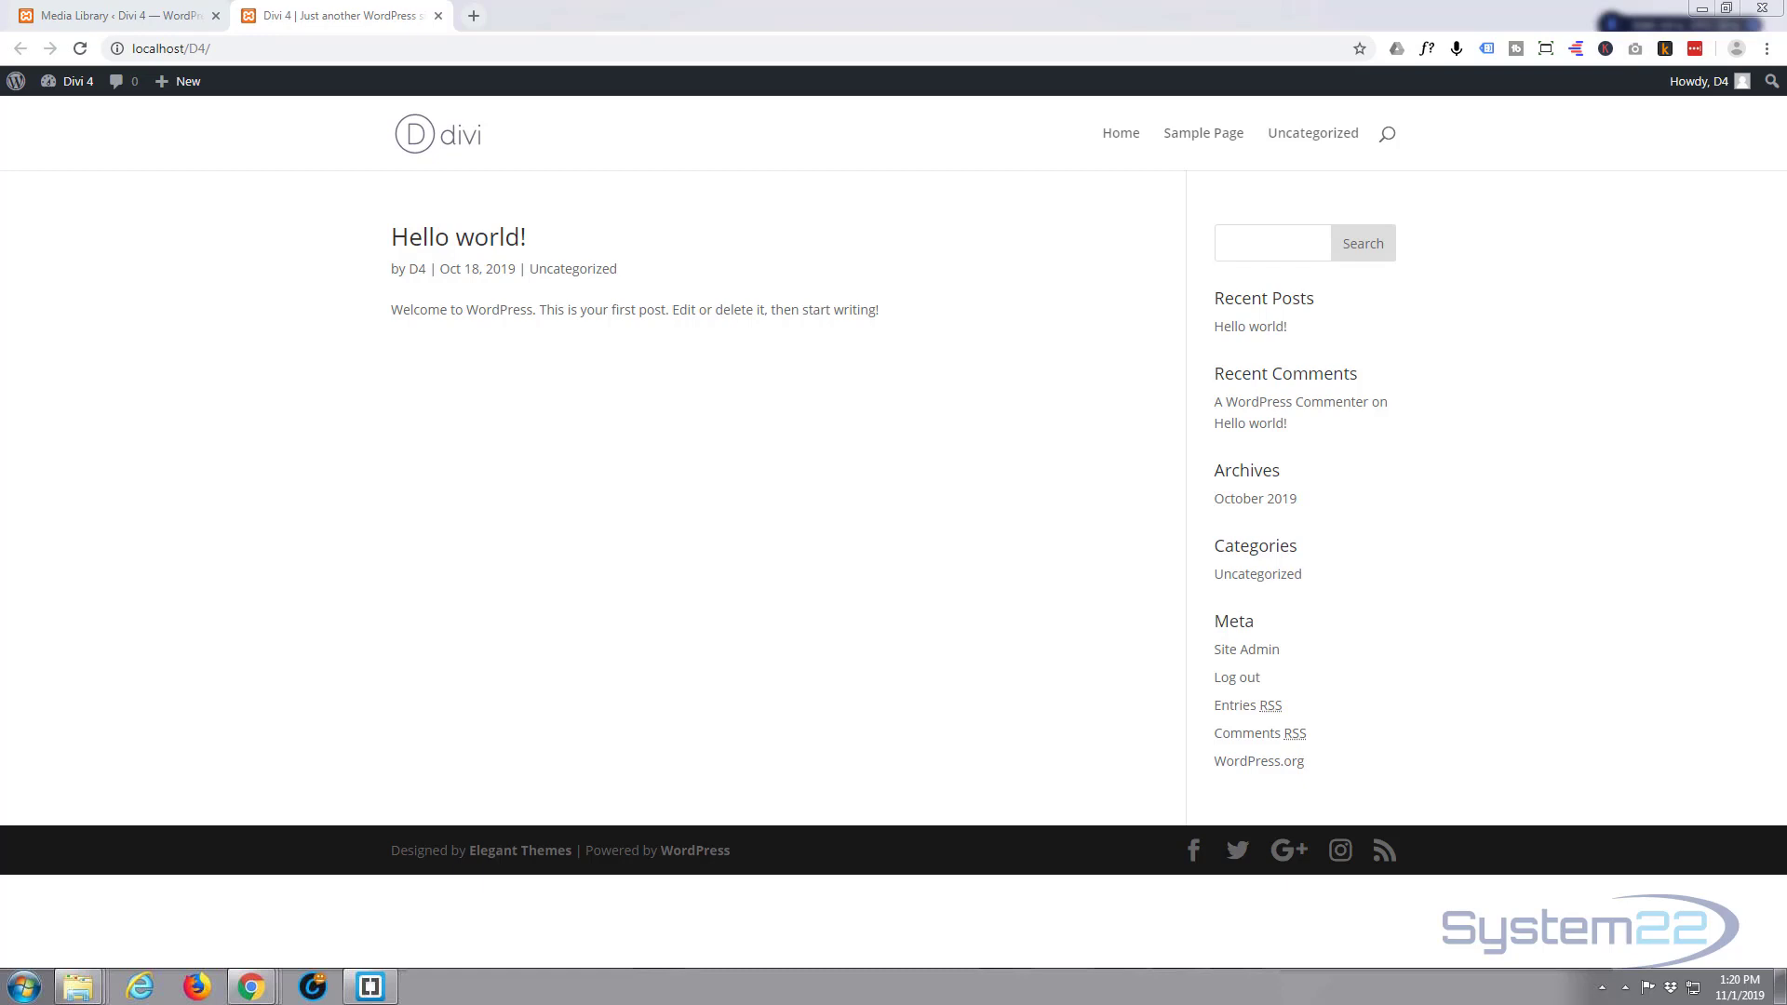
Upload system22-ng-100.png as the logo in the Divi theme options, save the changes and refresh the live site to check it.
left_click(65, 16)
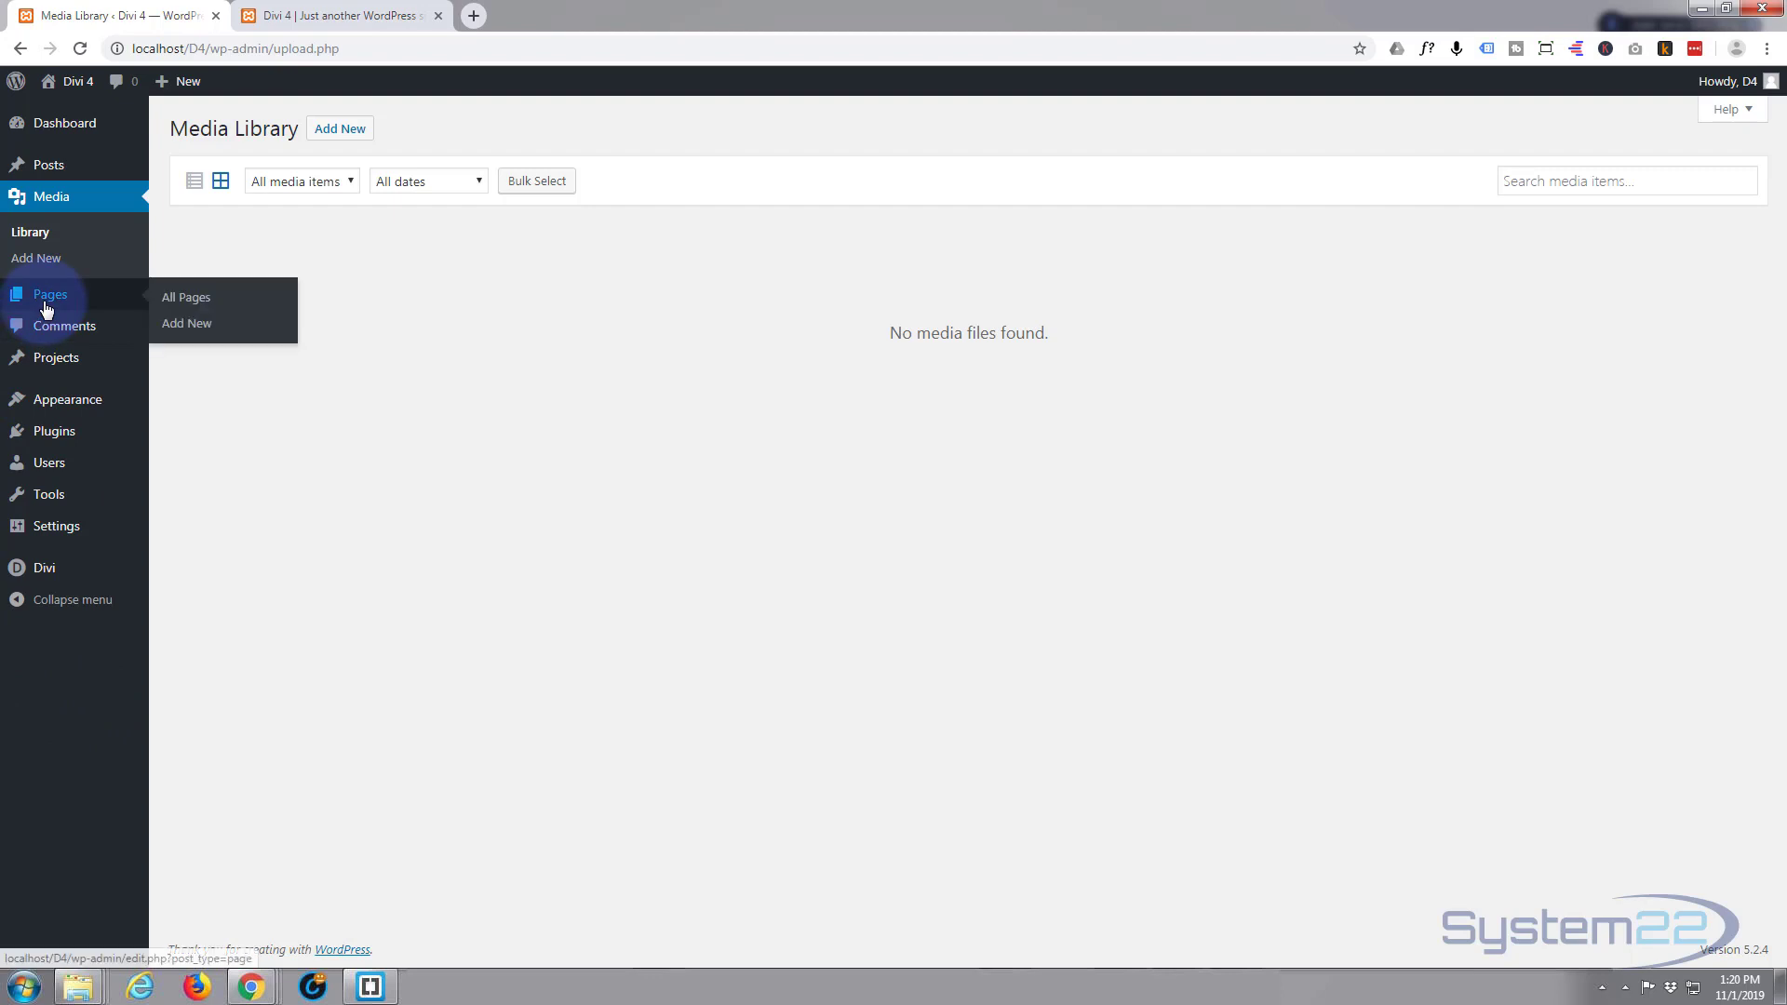
mouse_move(53, 576)
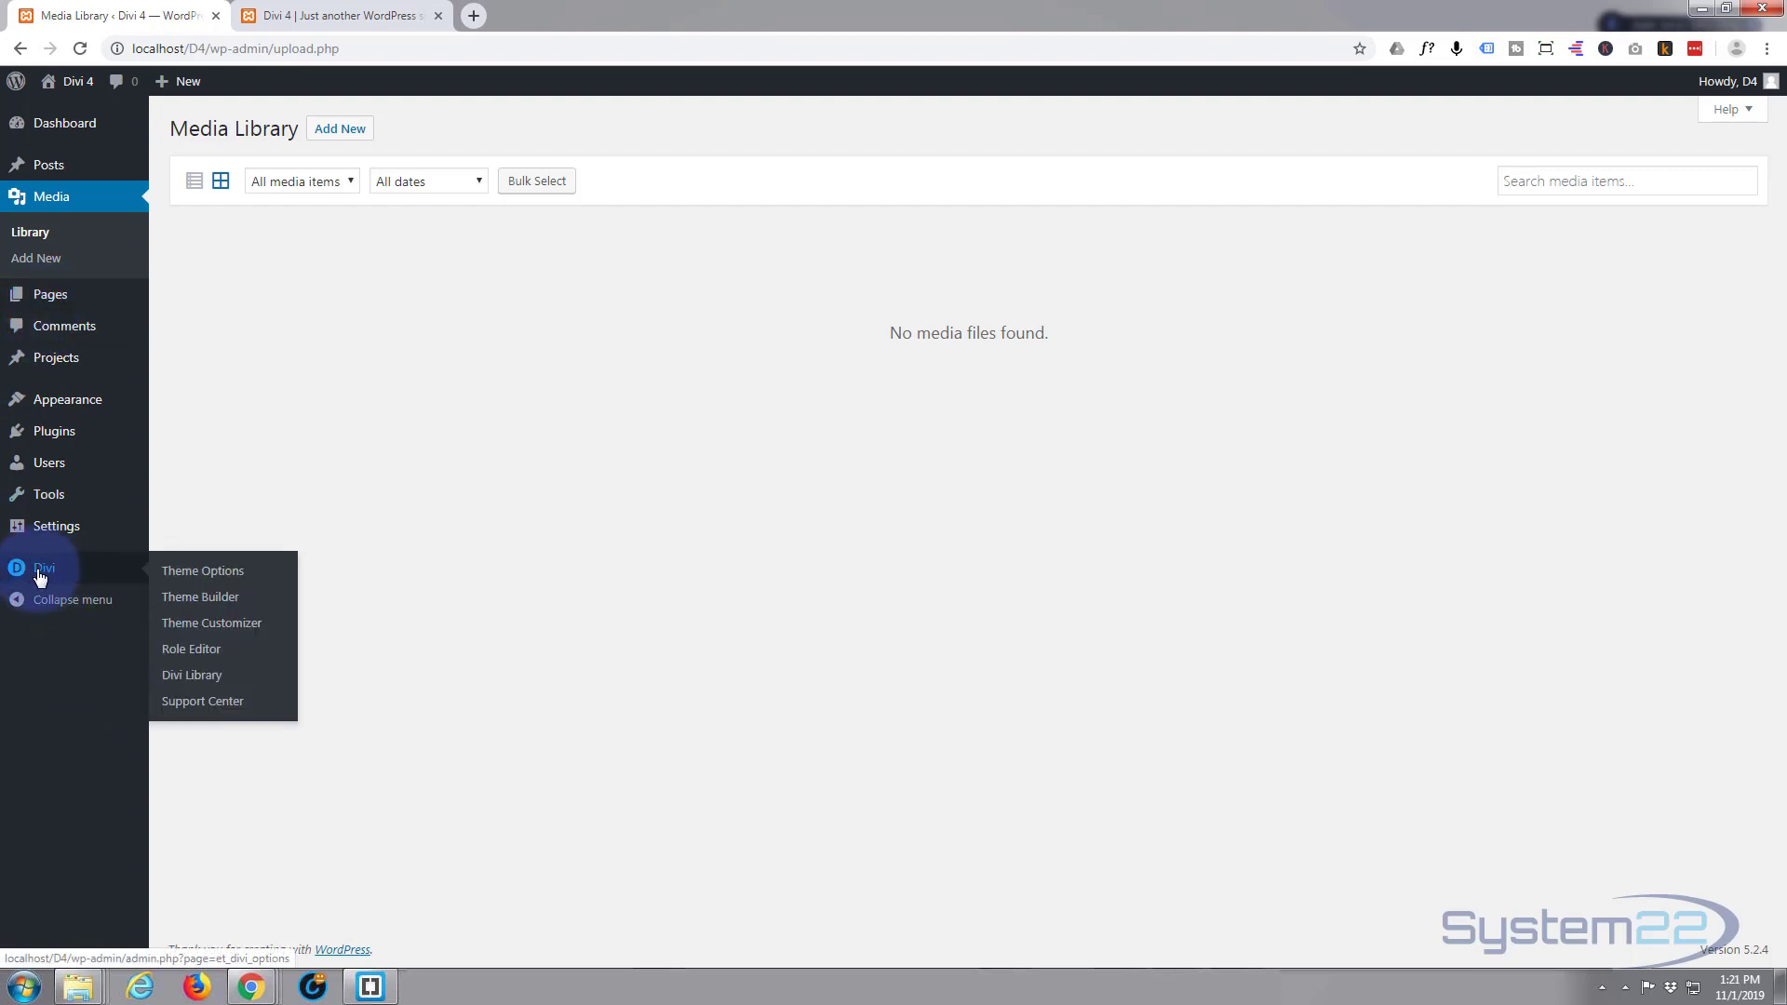
left_click(217, 576)
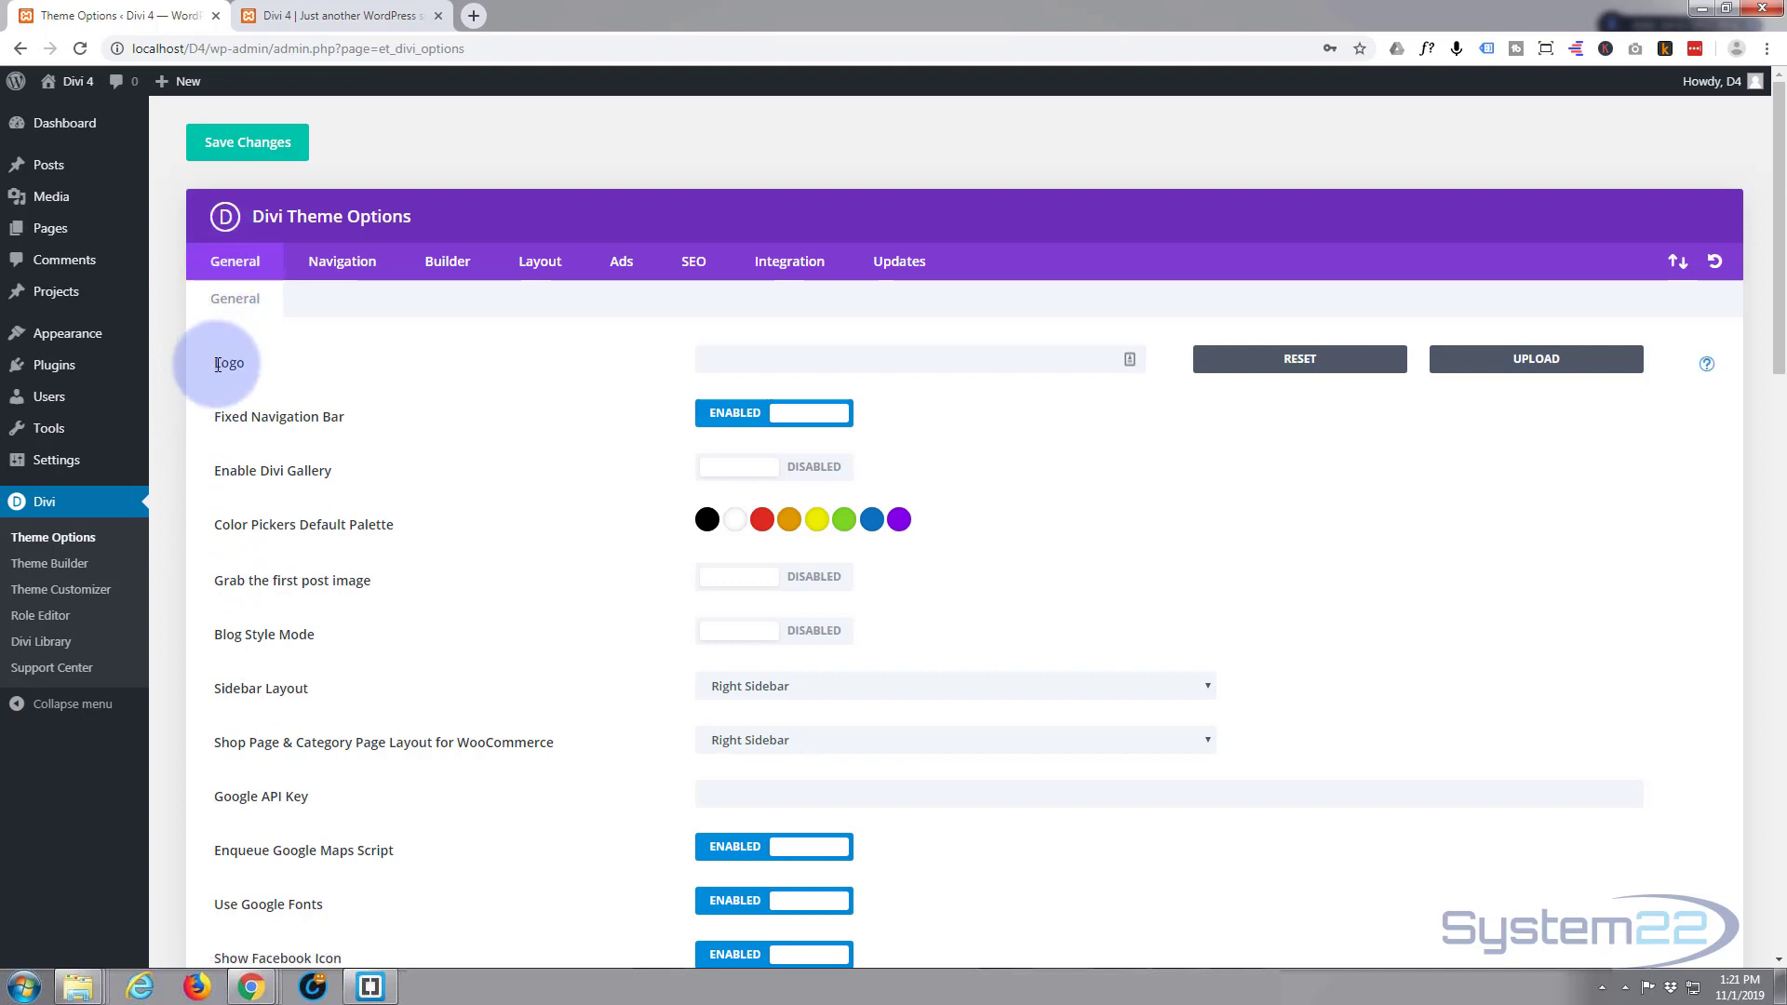
left_click(1533, 359)
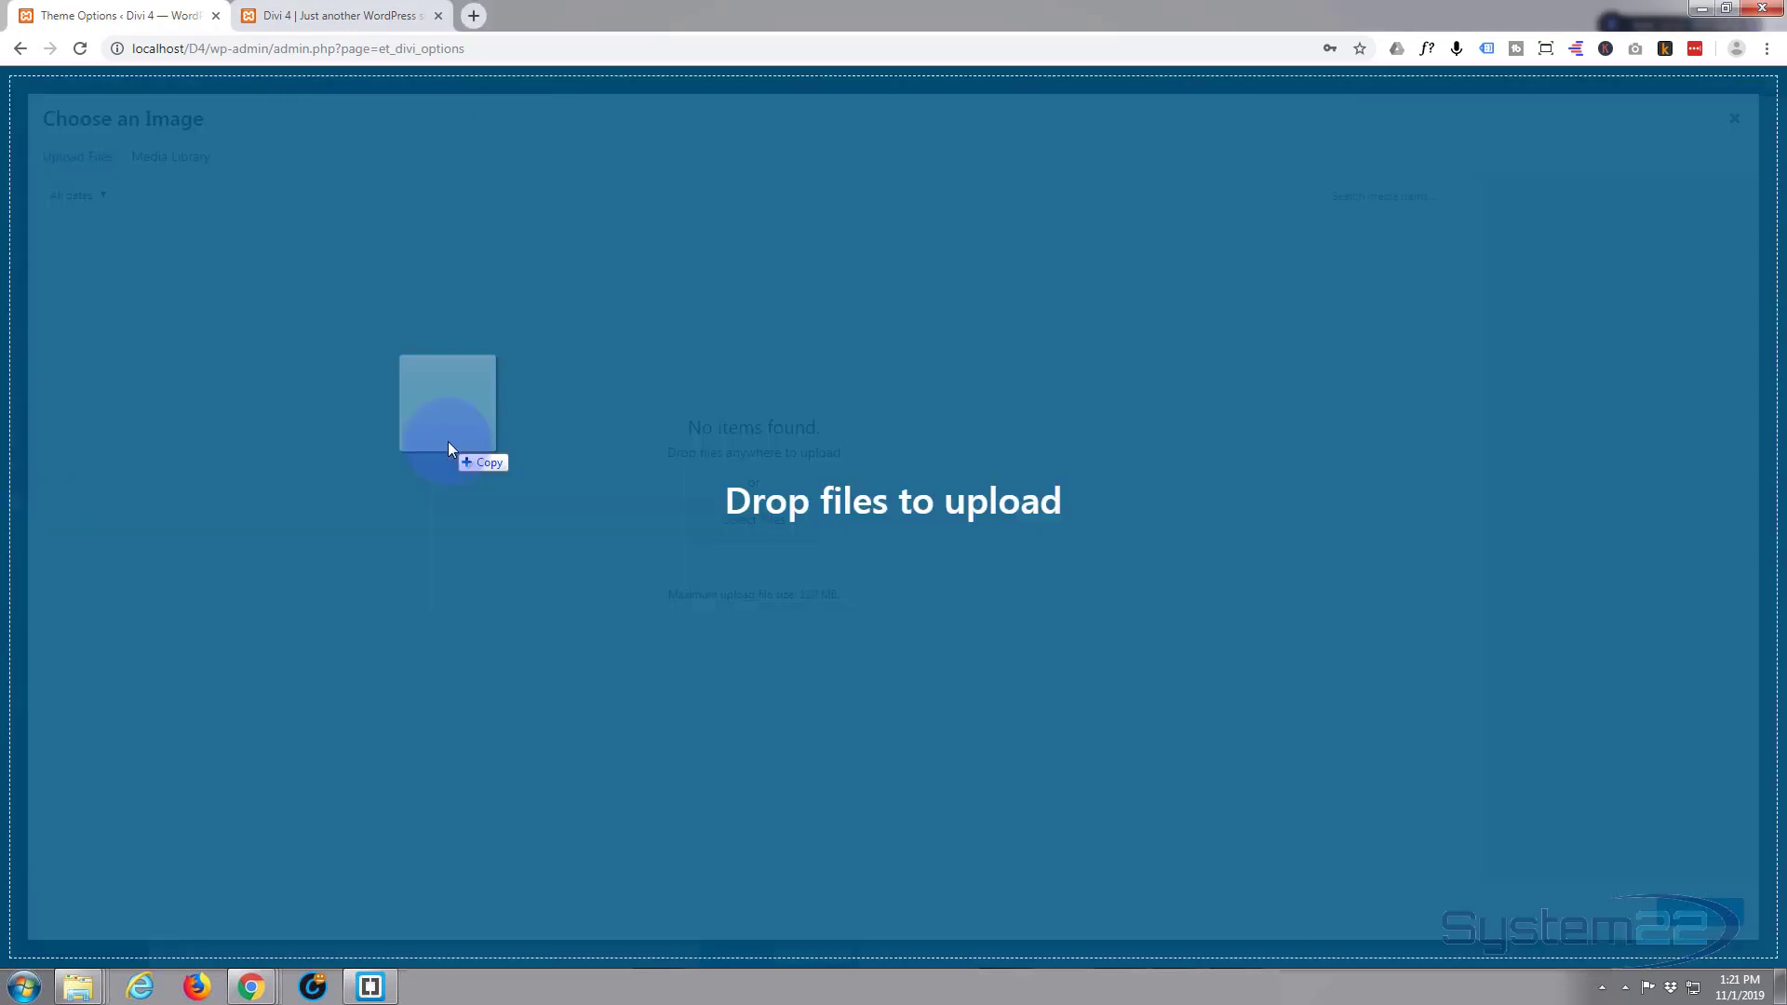
left_click_drag(449, 441, 454, 439)
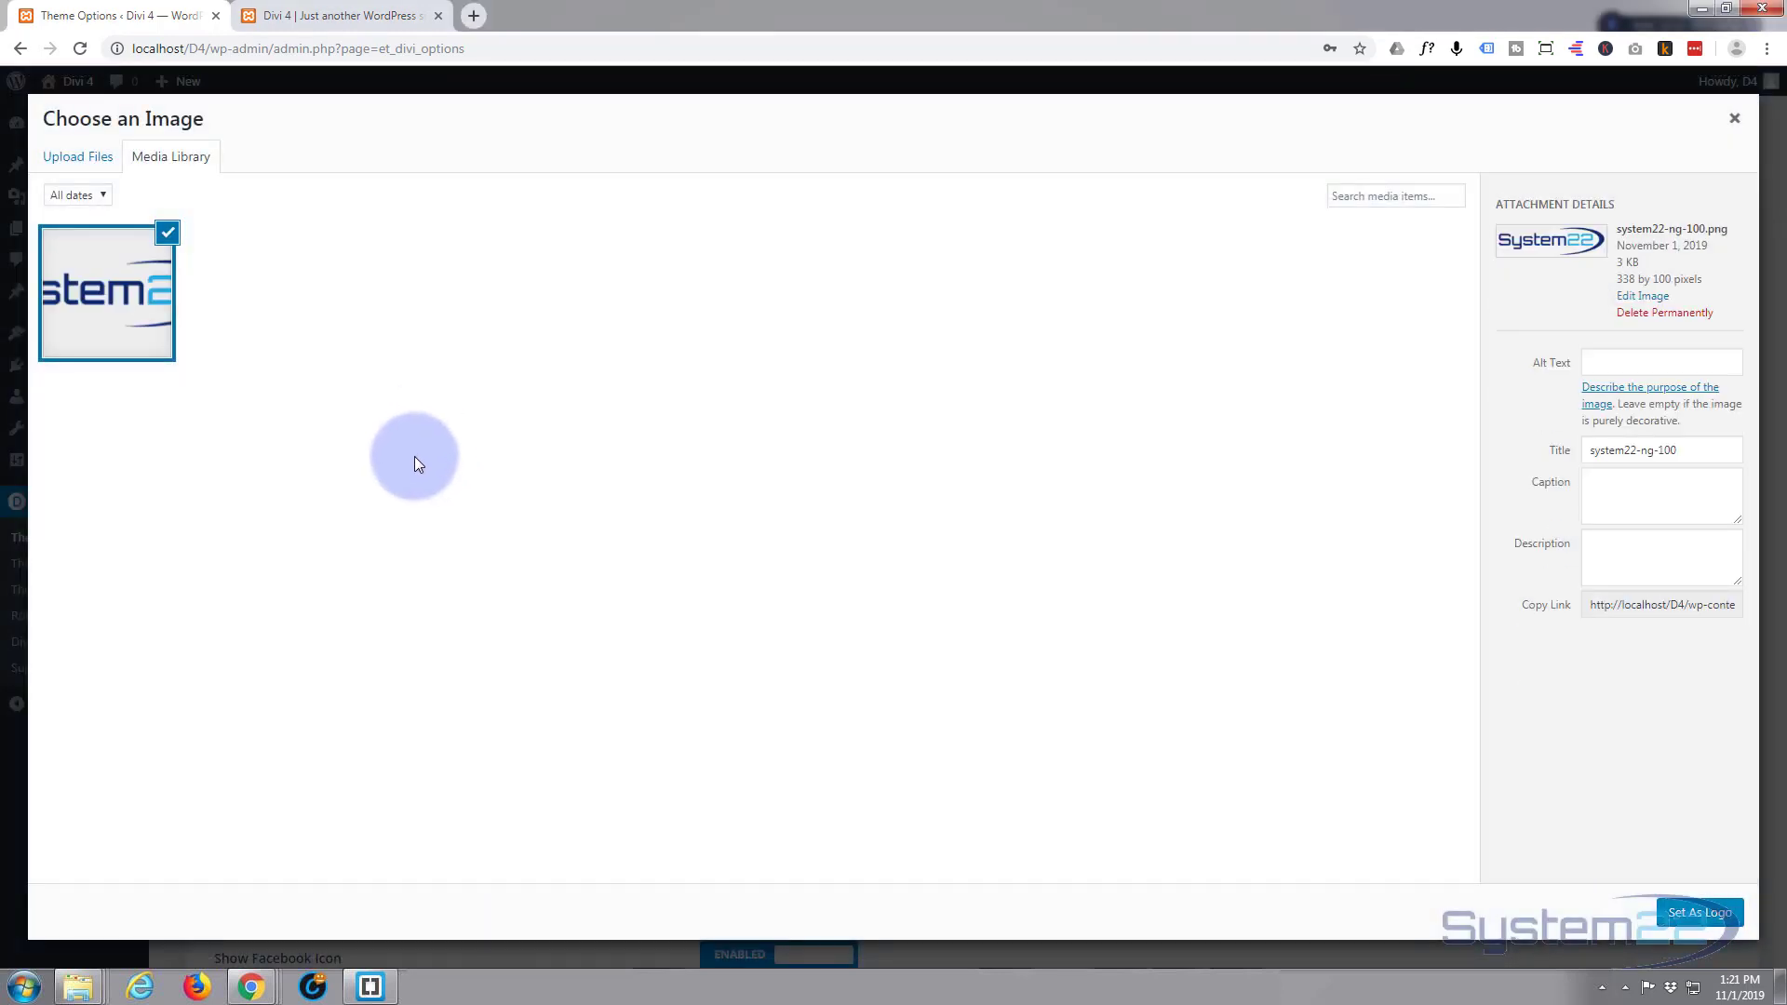
left_click(1717, 909)
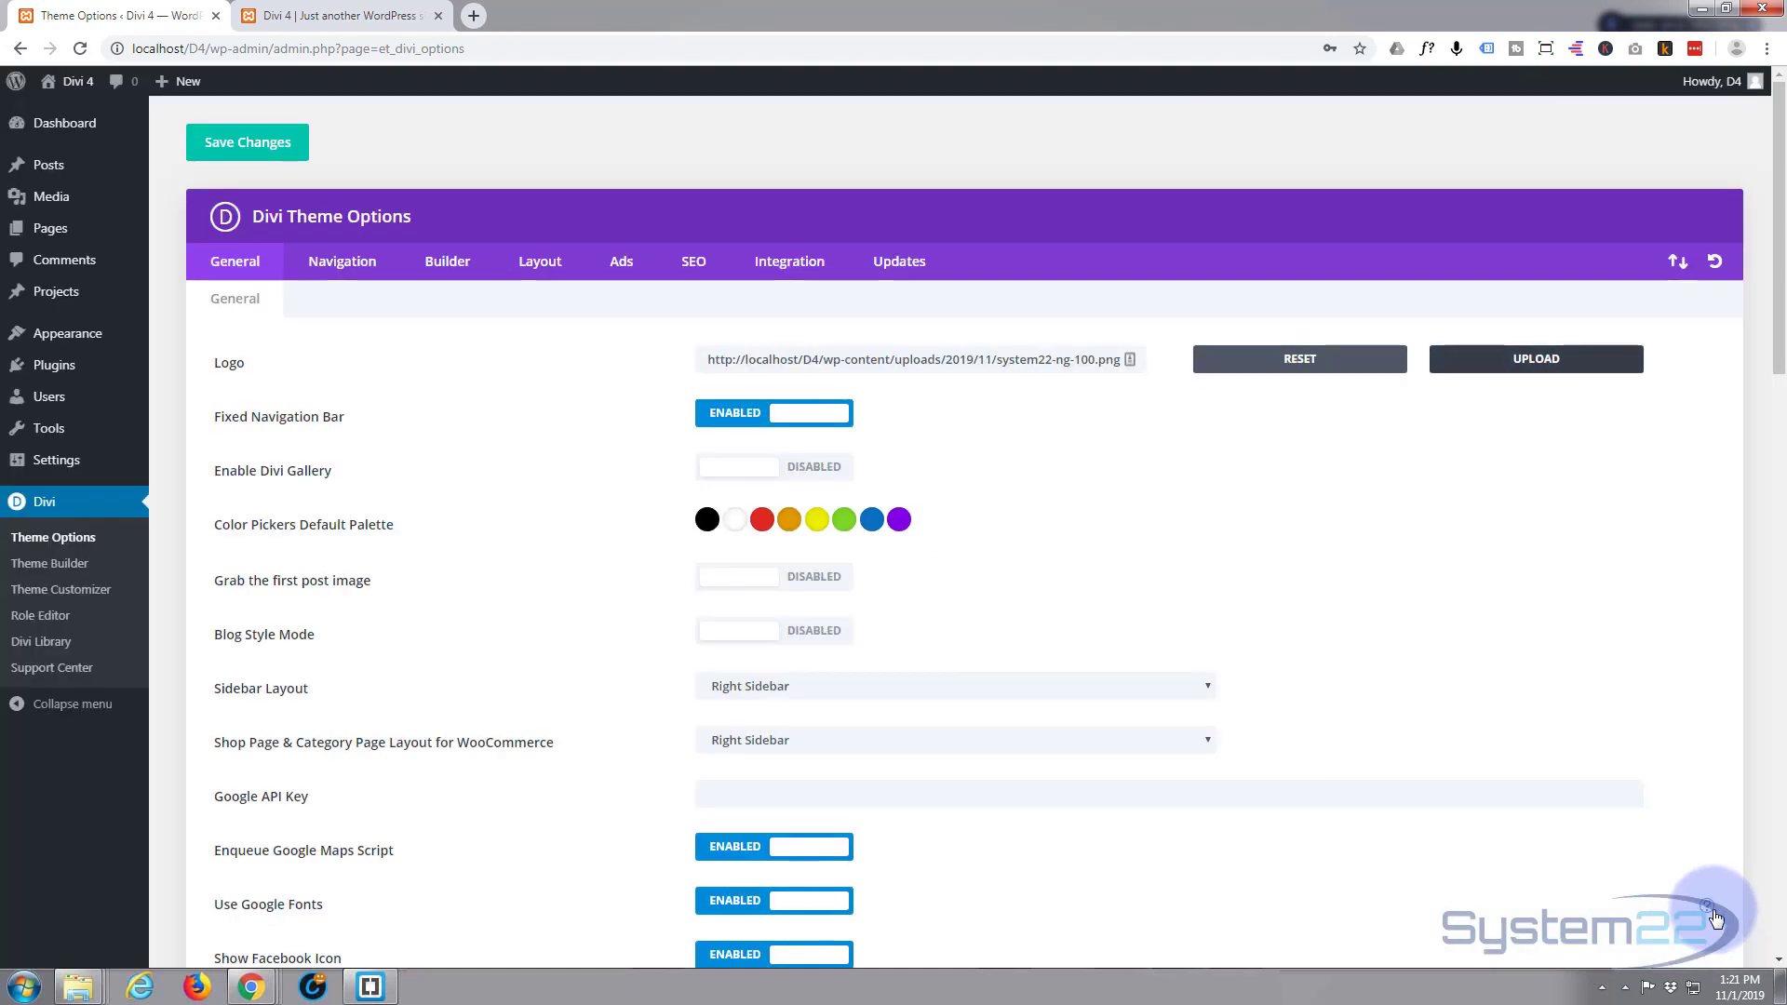
left_click(241, 149)
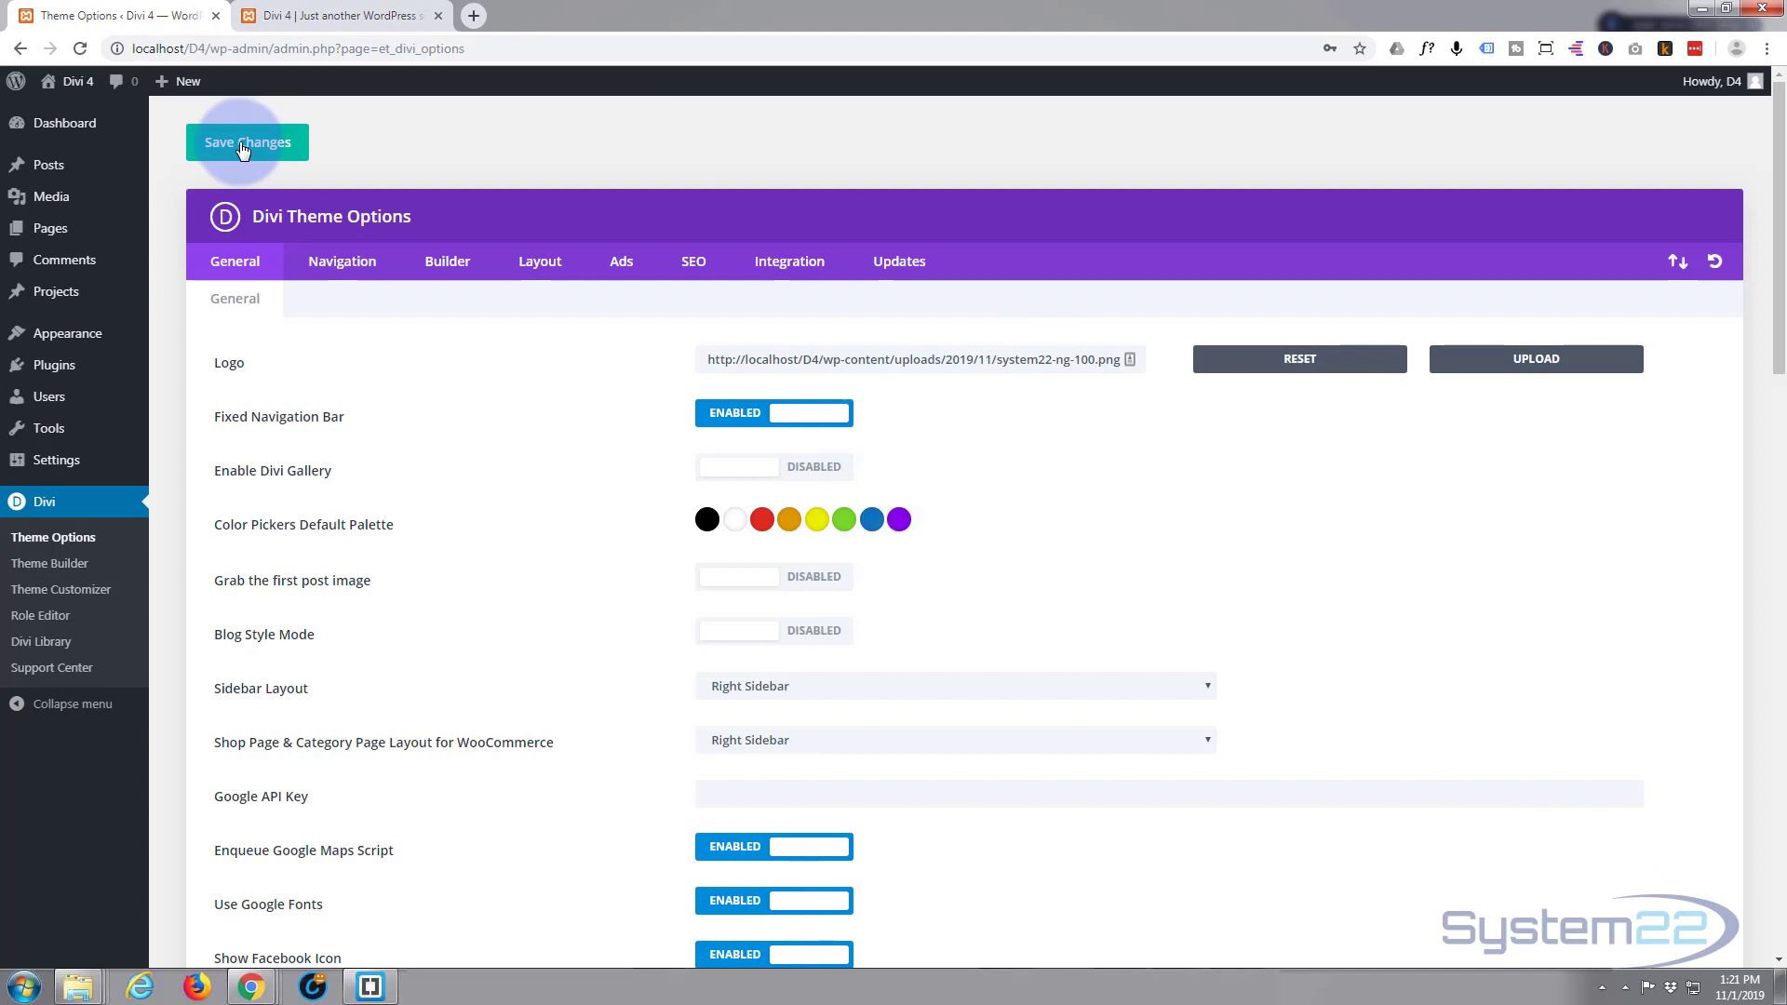
left_click(361, 17)
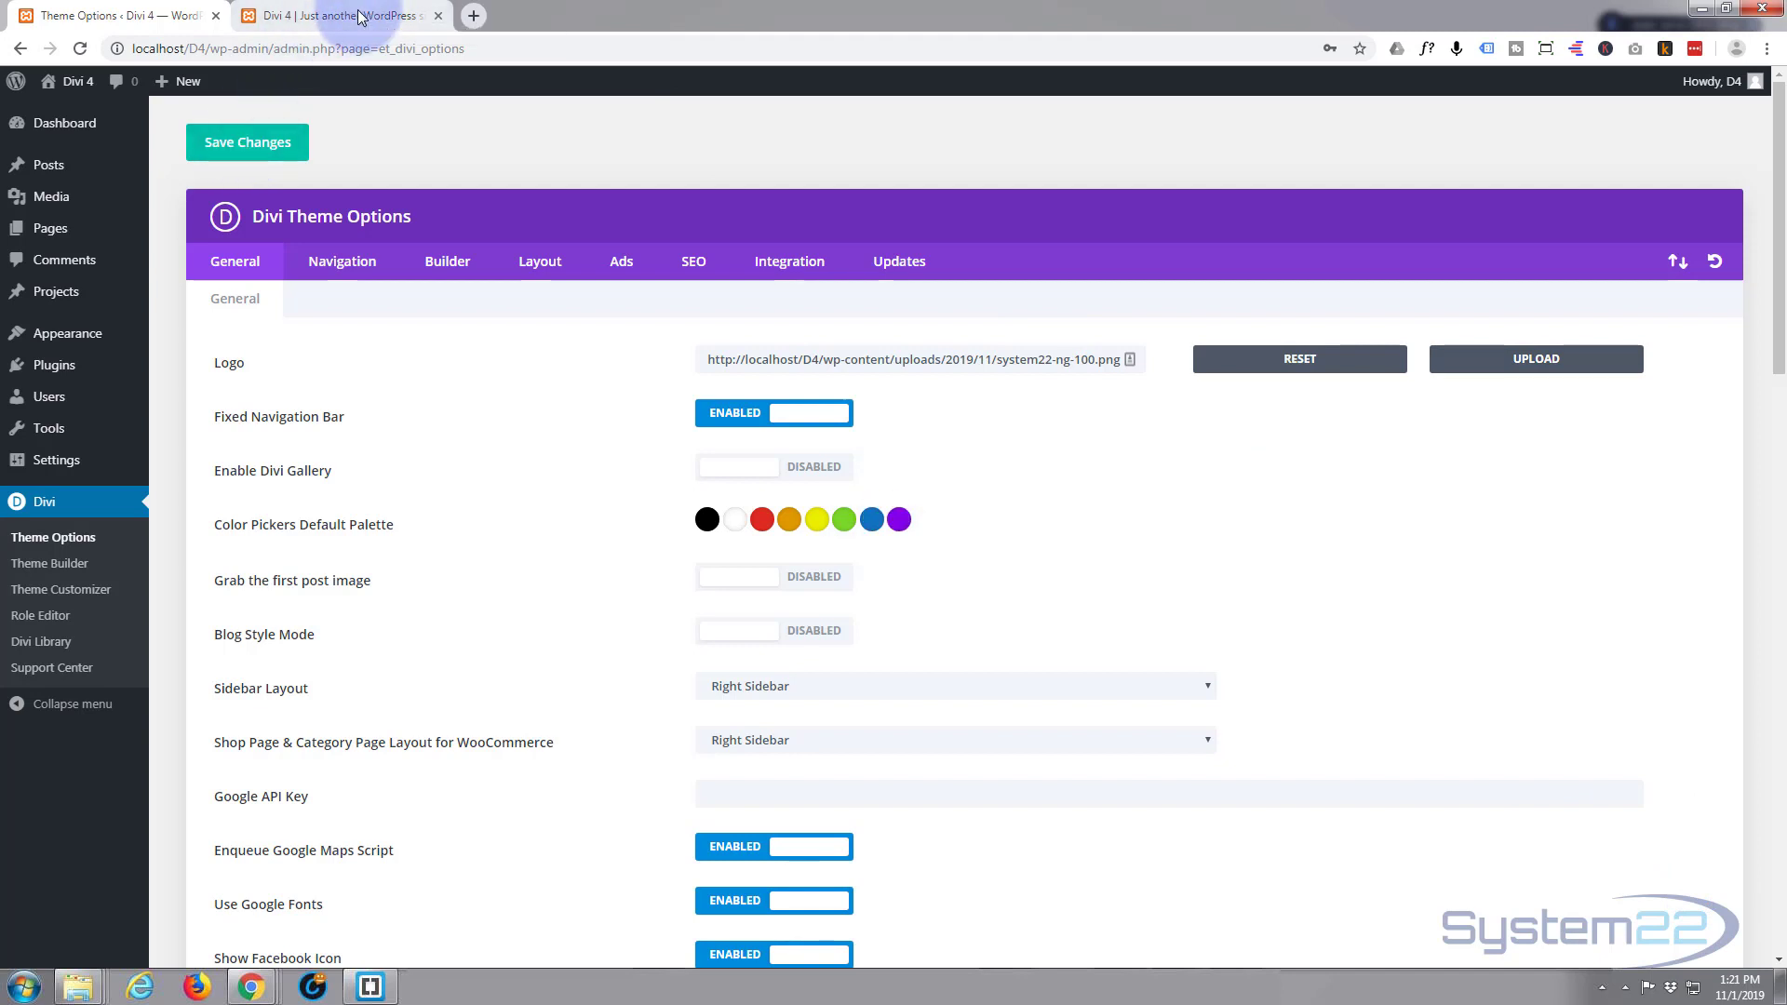
left_click(80, 48)
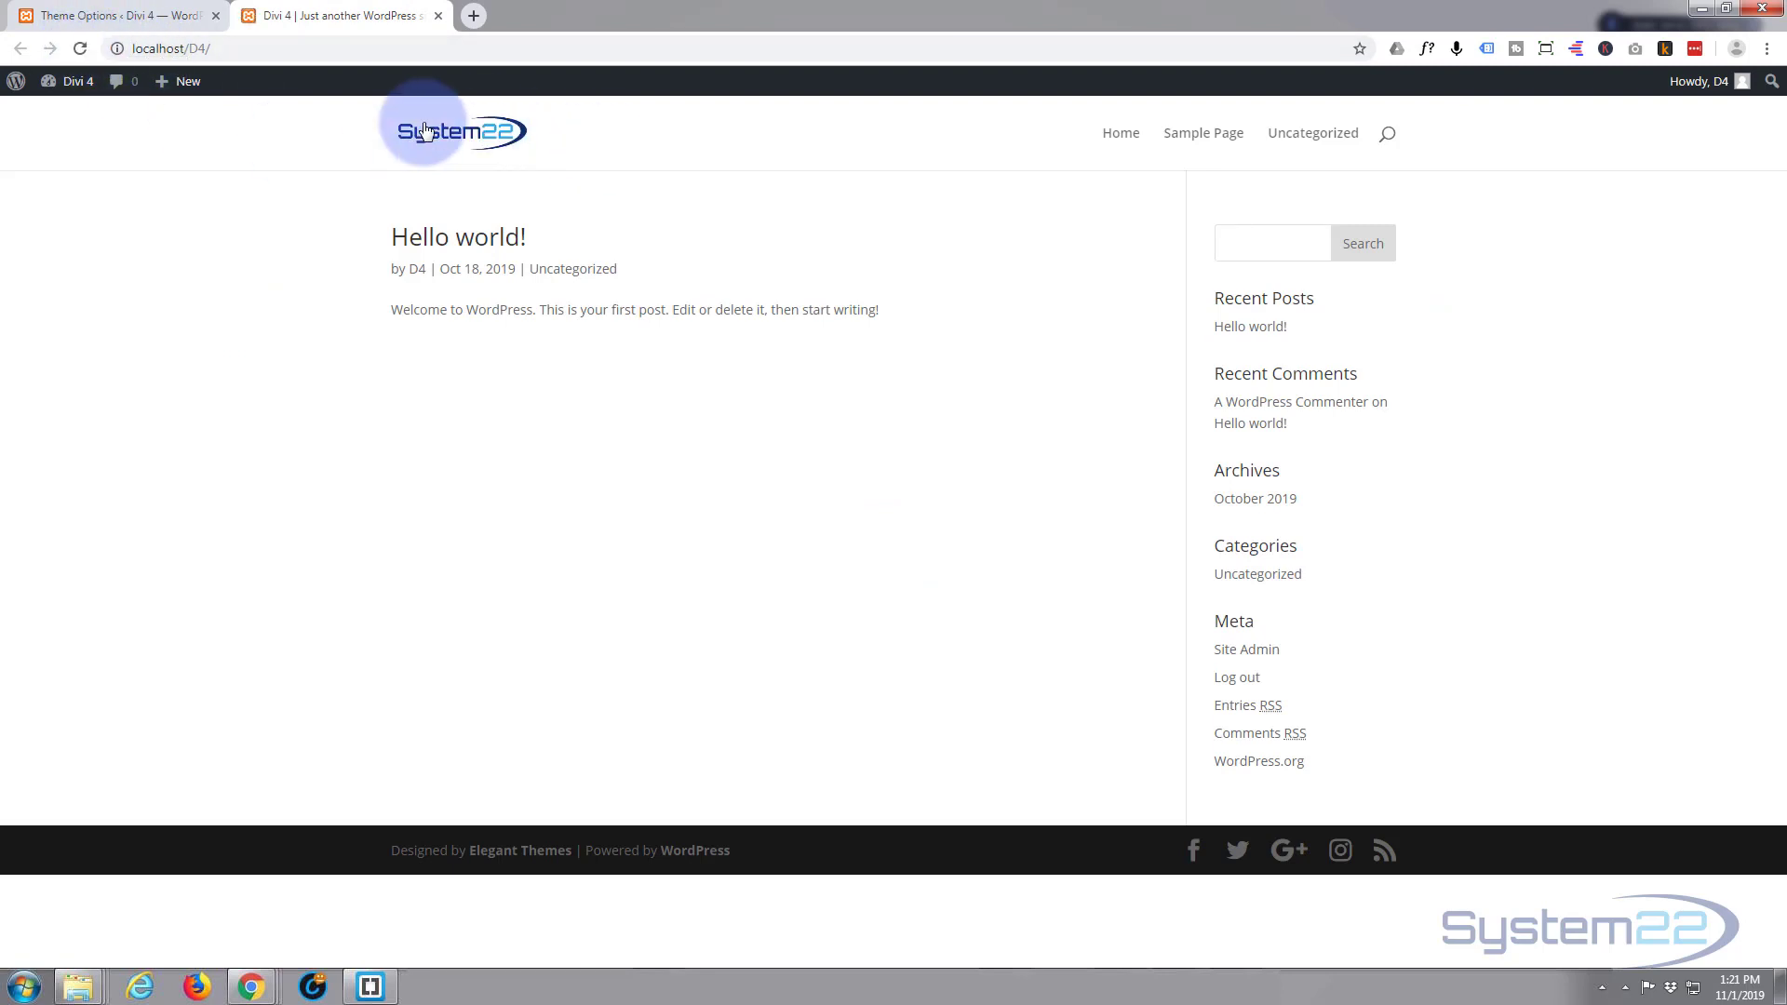
Create a new page titled One Page in a separate browser tab and start editing it with the Divi Builder.
left_click(103, 17)
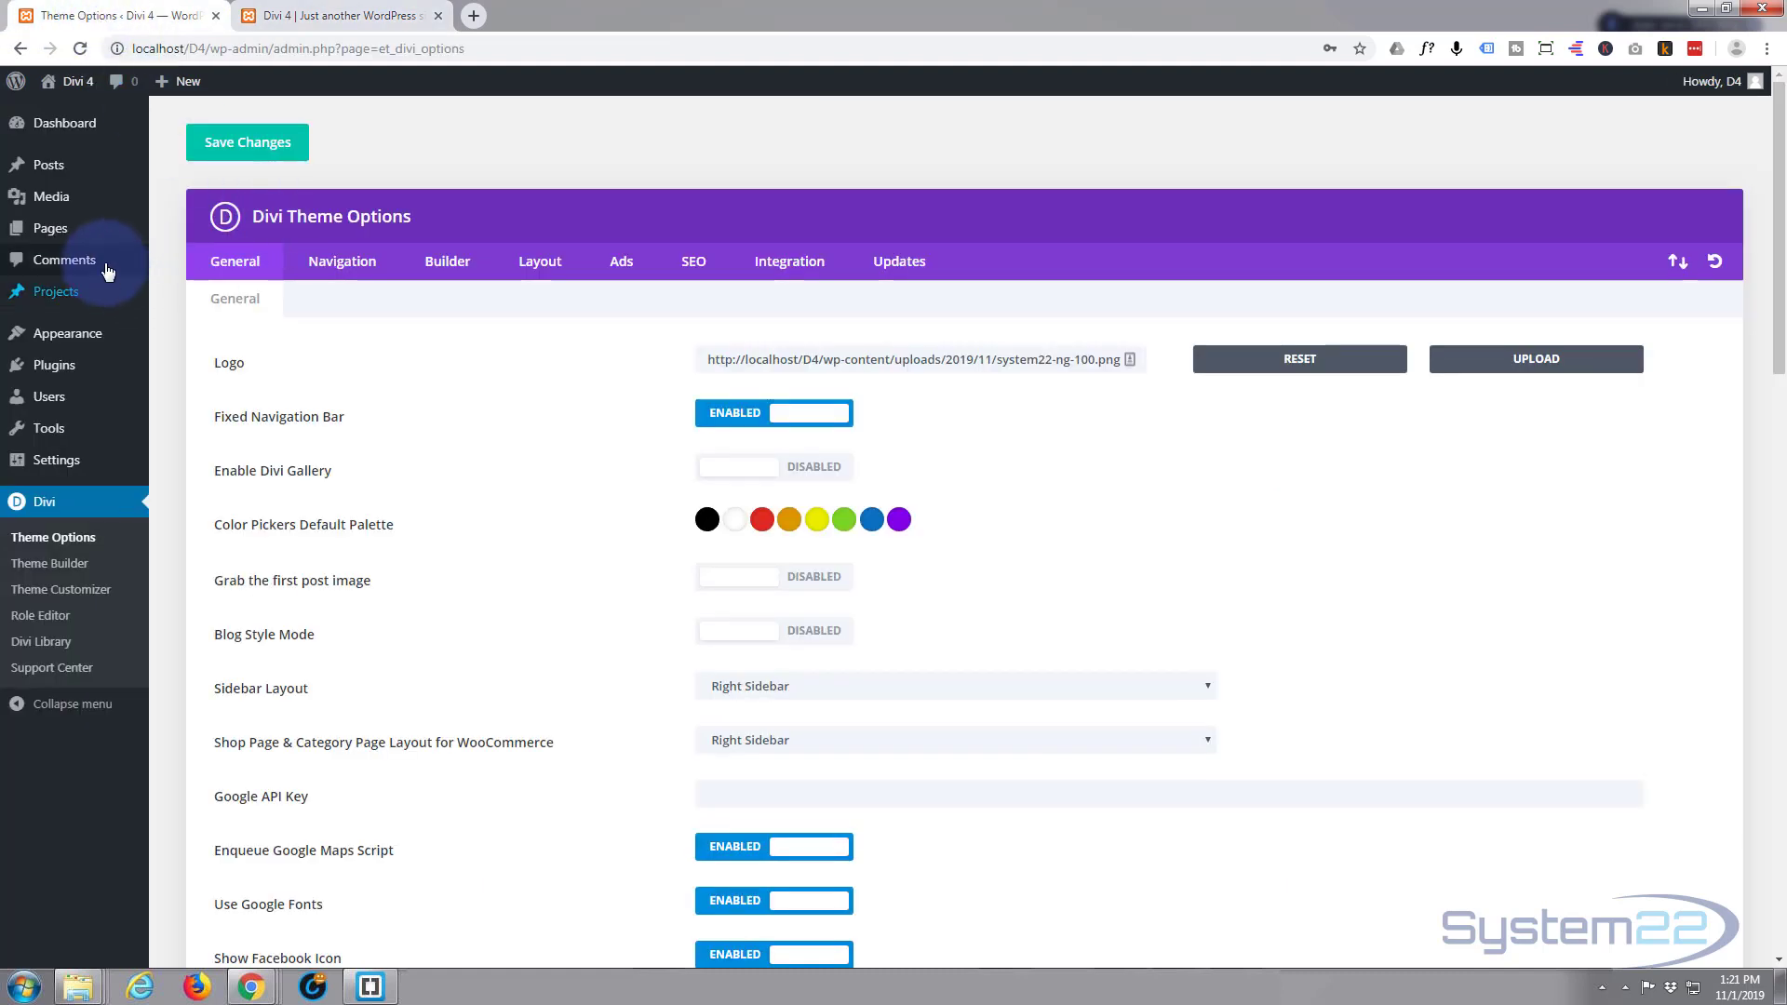
mouse_move(73, 150)
mouse_move(51, 240)
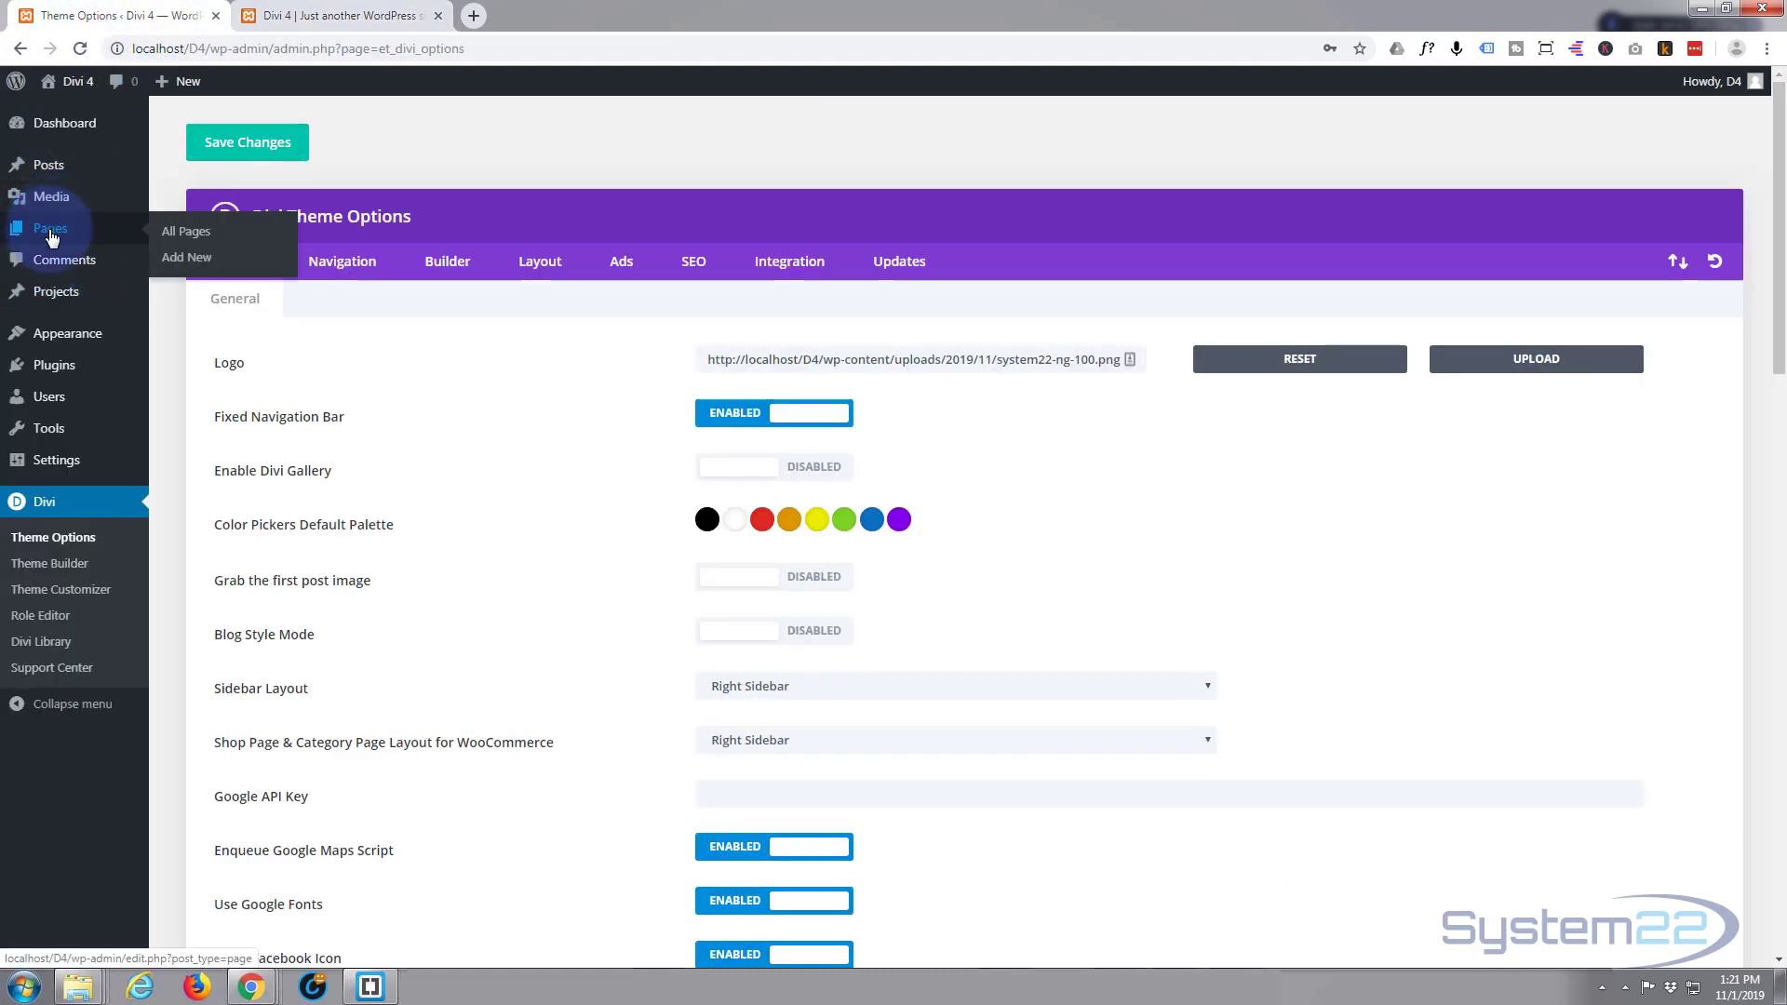
middle_click(197, 259)
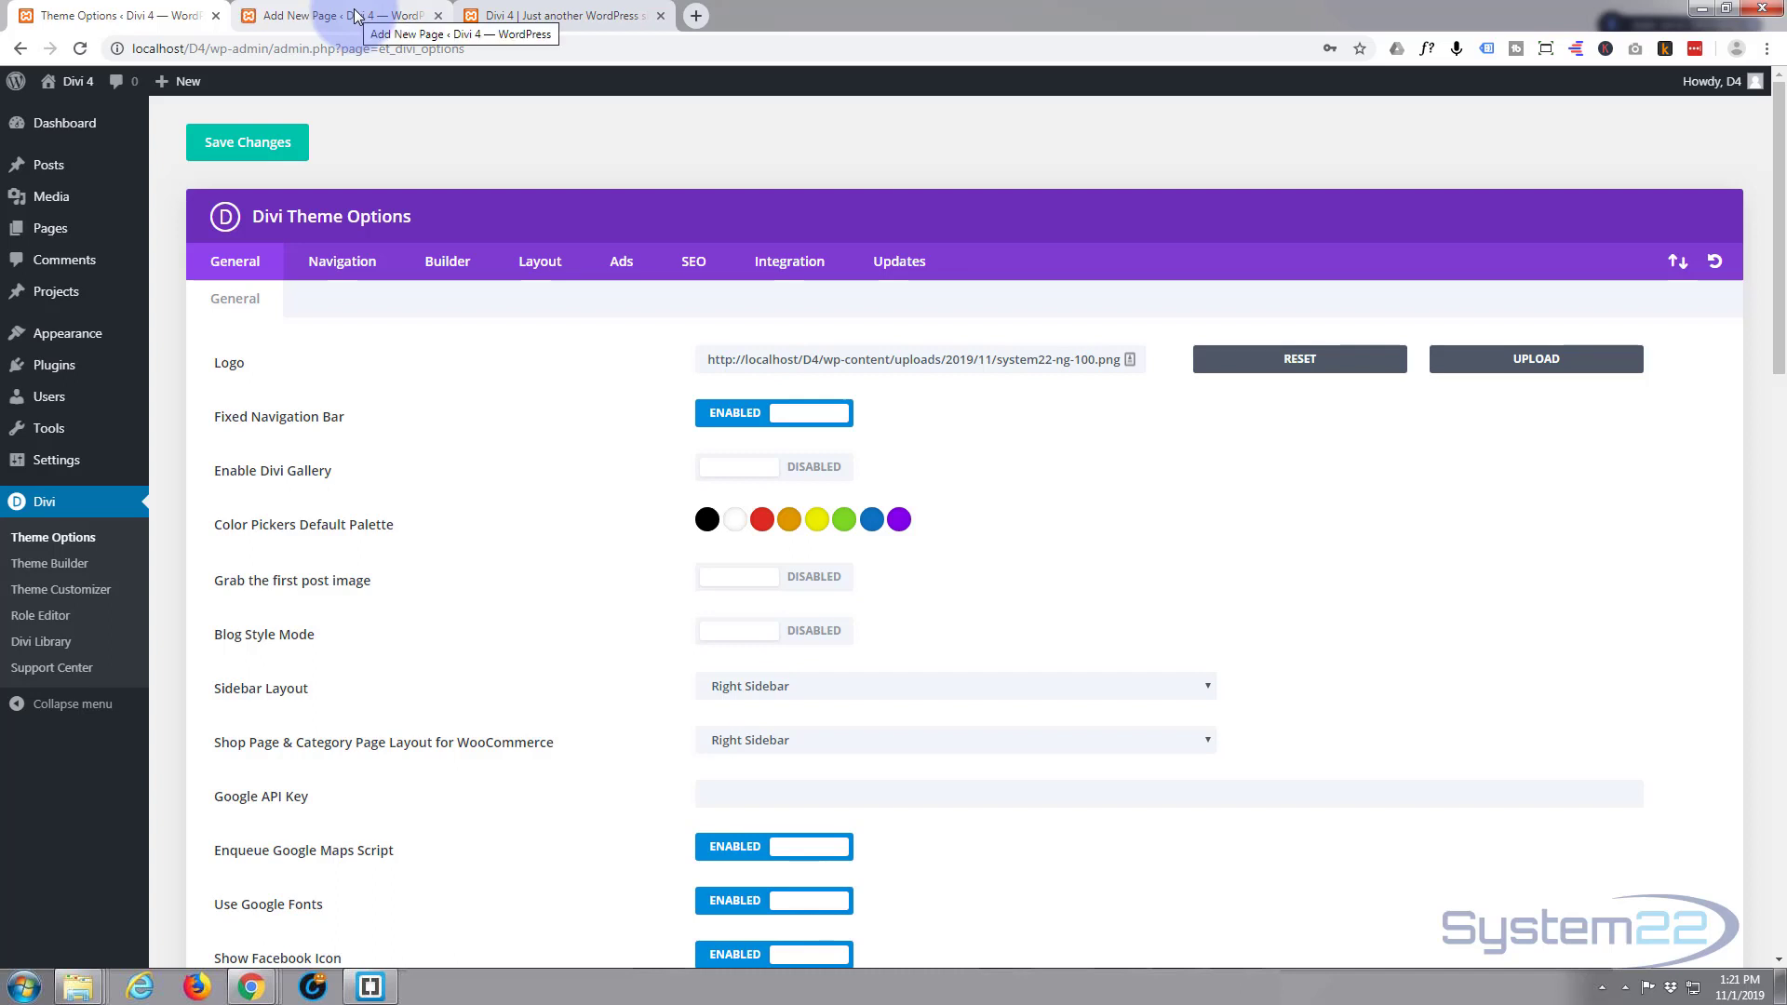
left_click(357, 16)
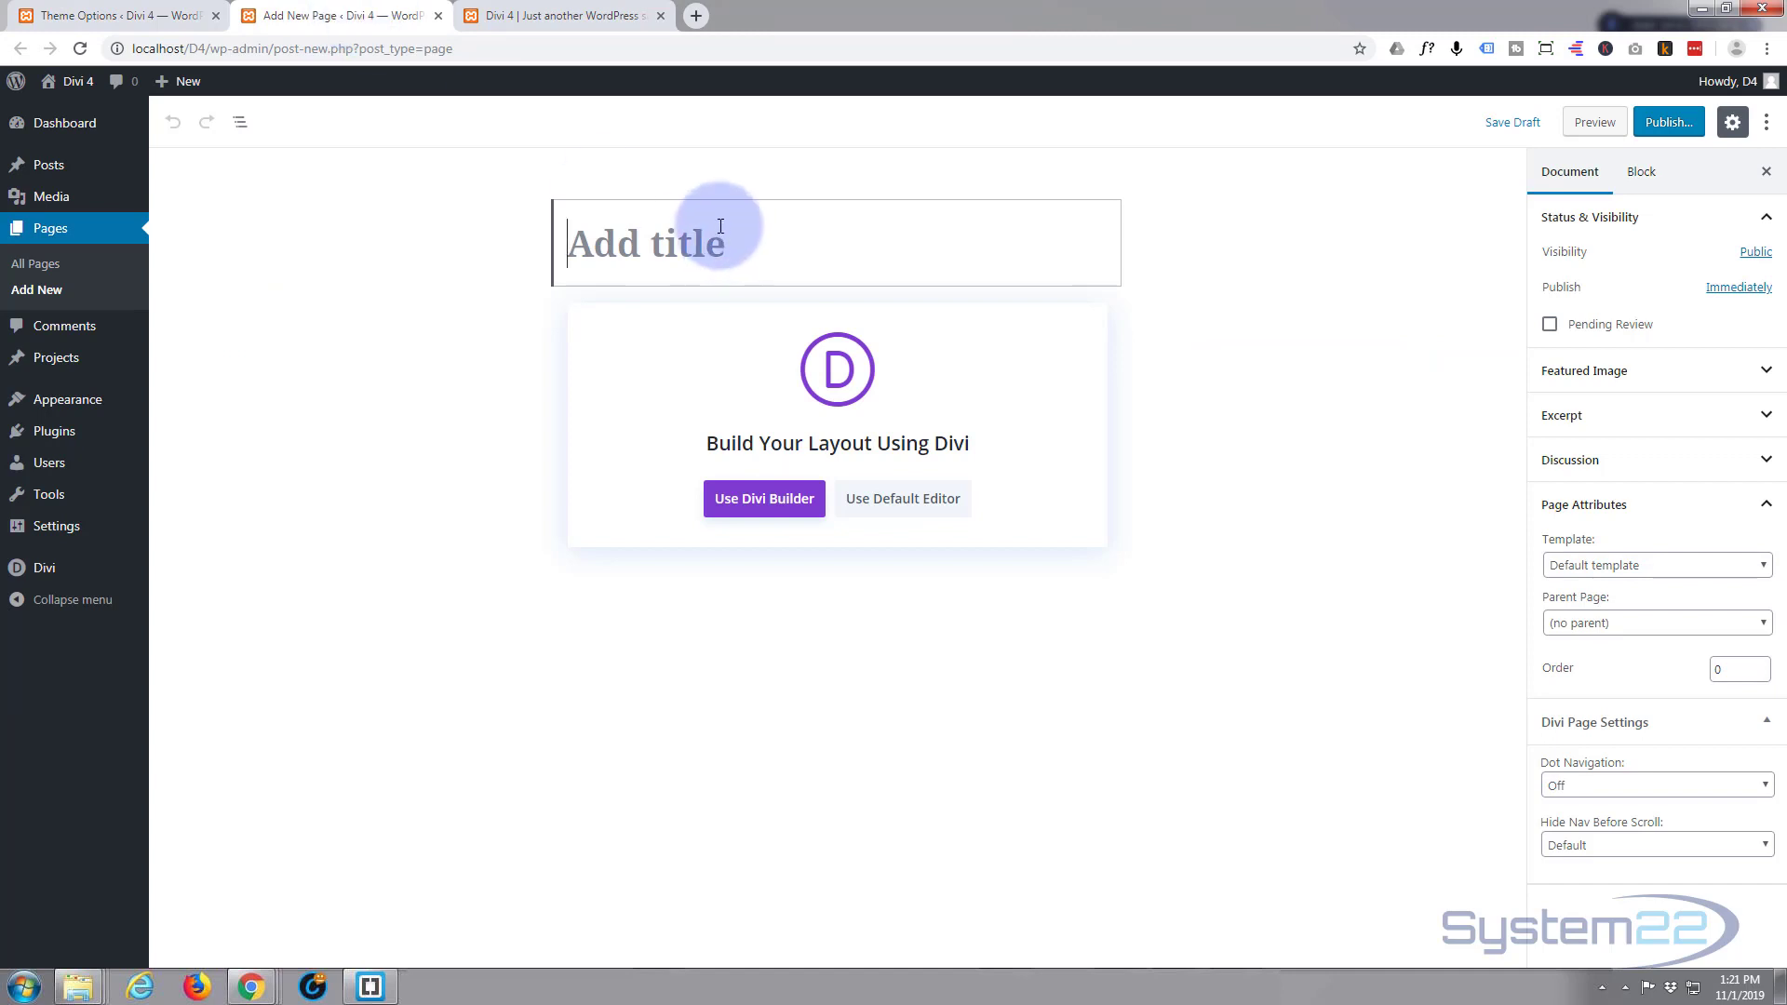
type("One Page")
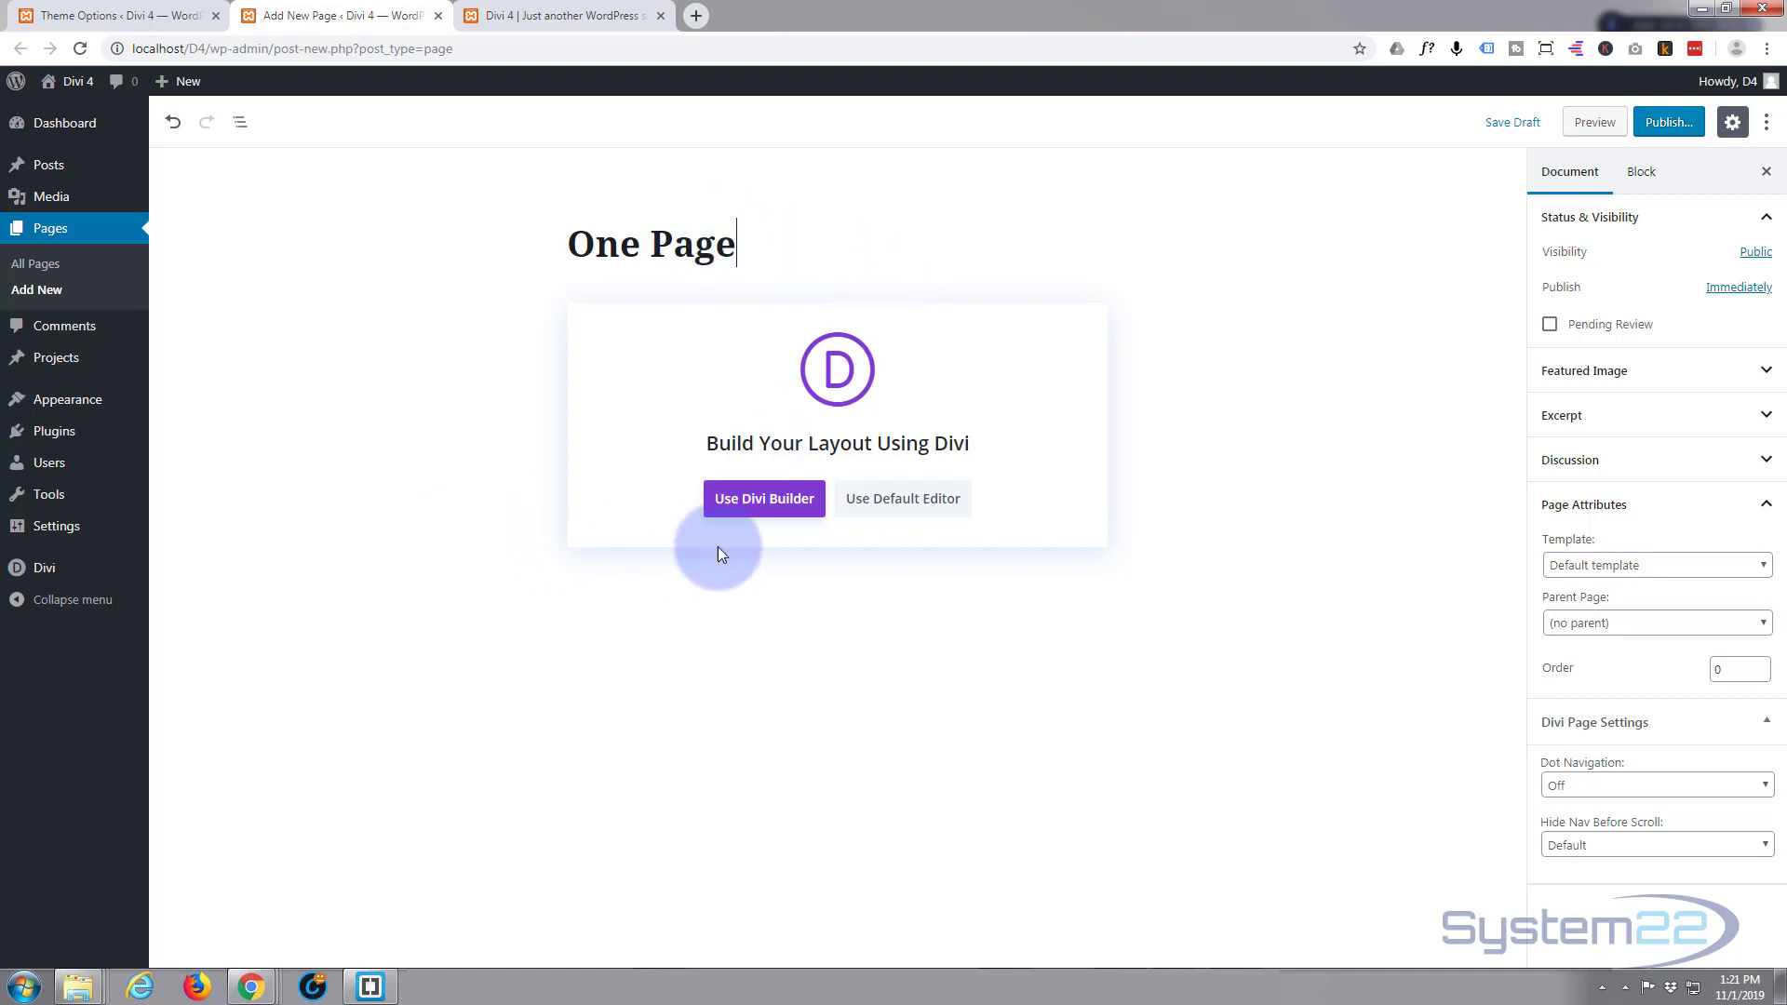
left_click(746, 507)
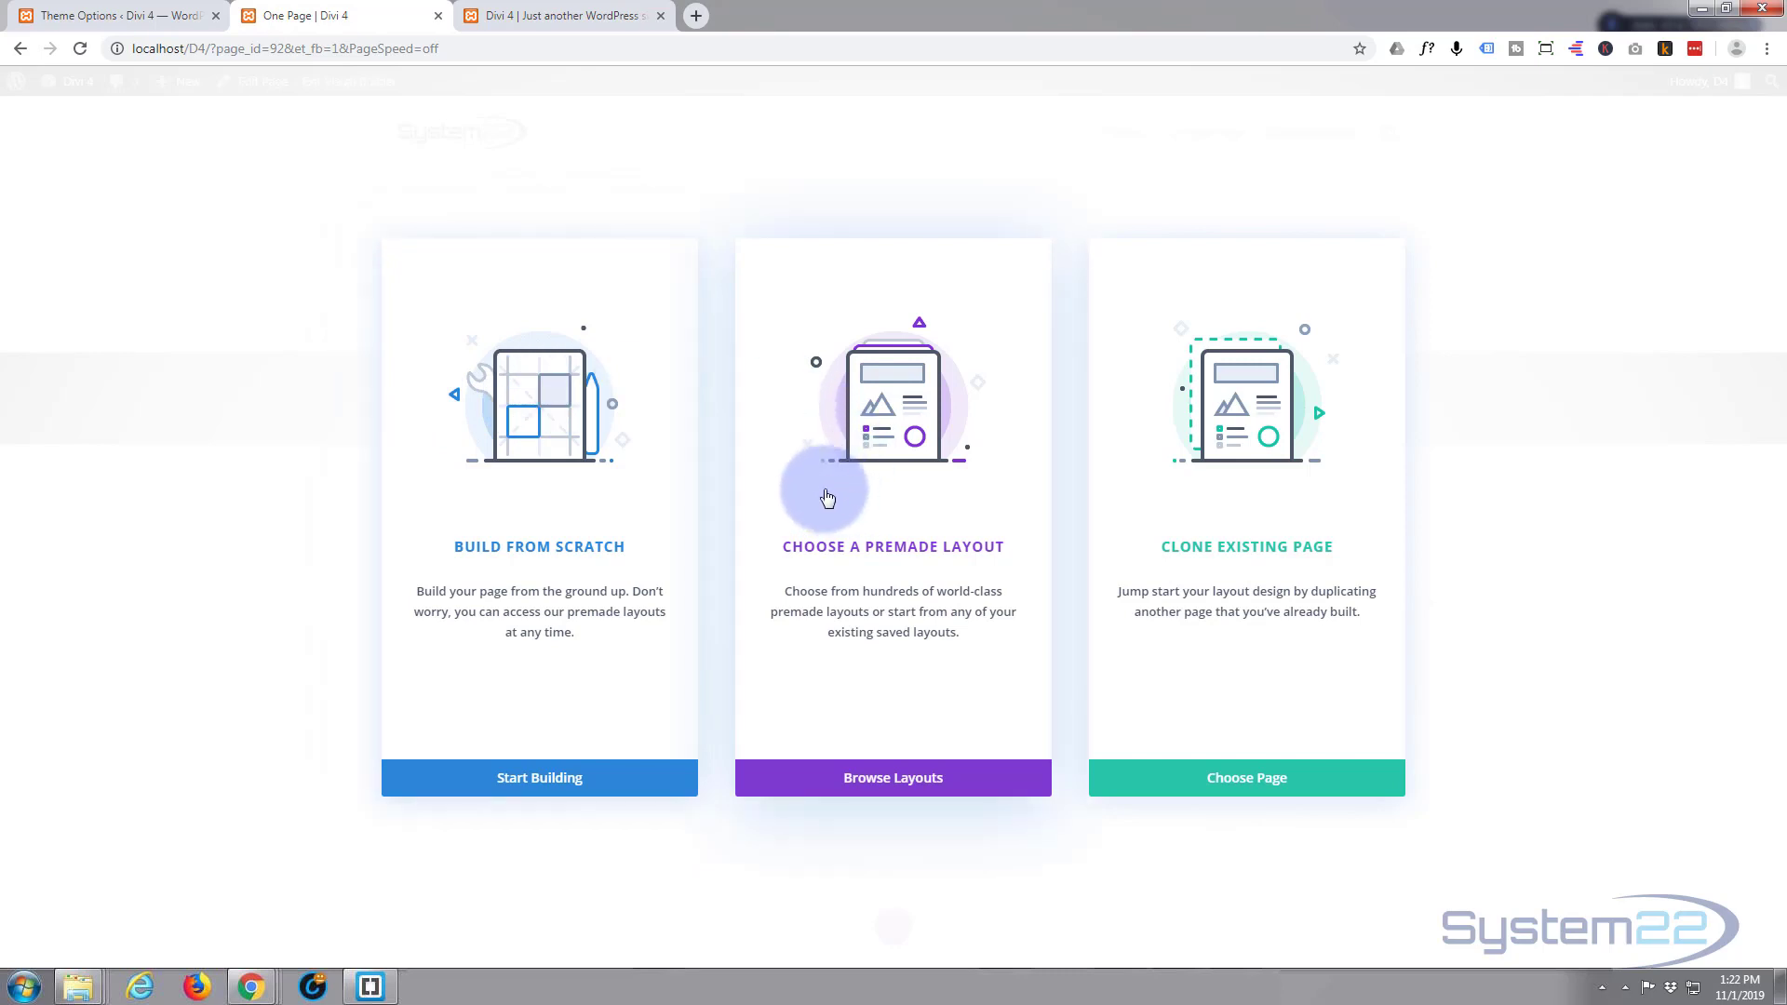
Browse the premade layout packs for the new page and open the IT Services layout pack.
left_click(877, 789)
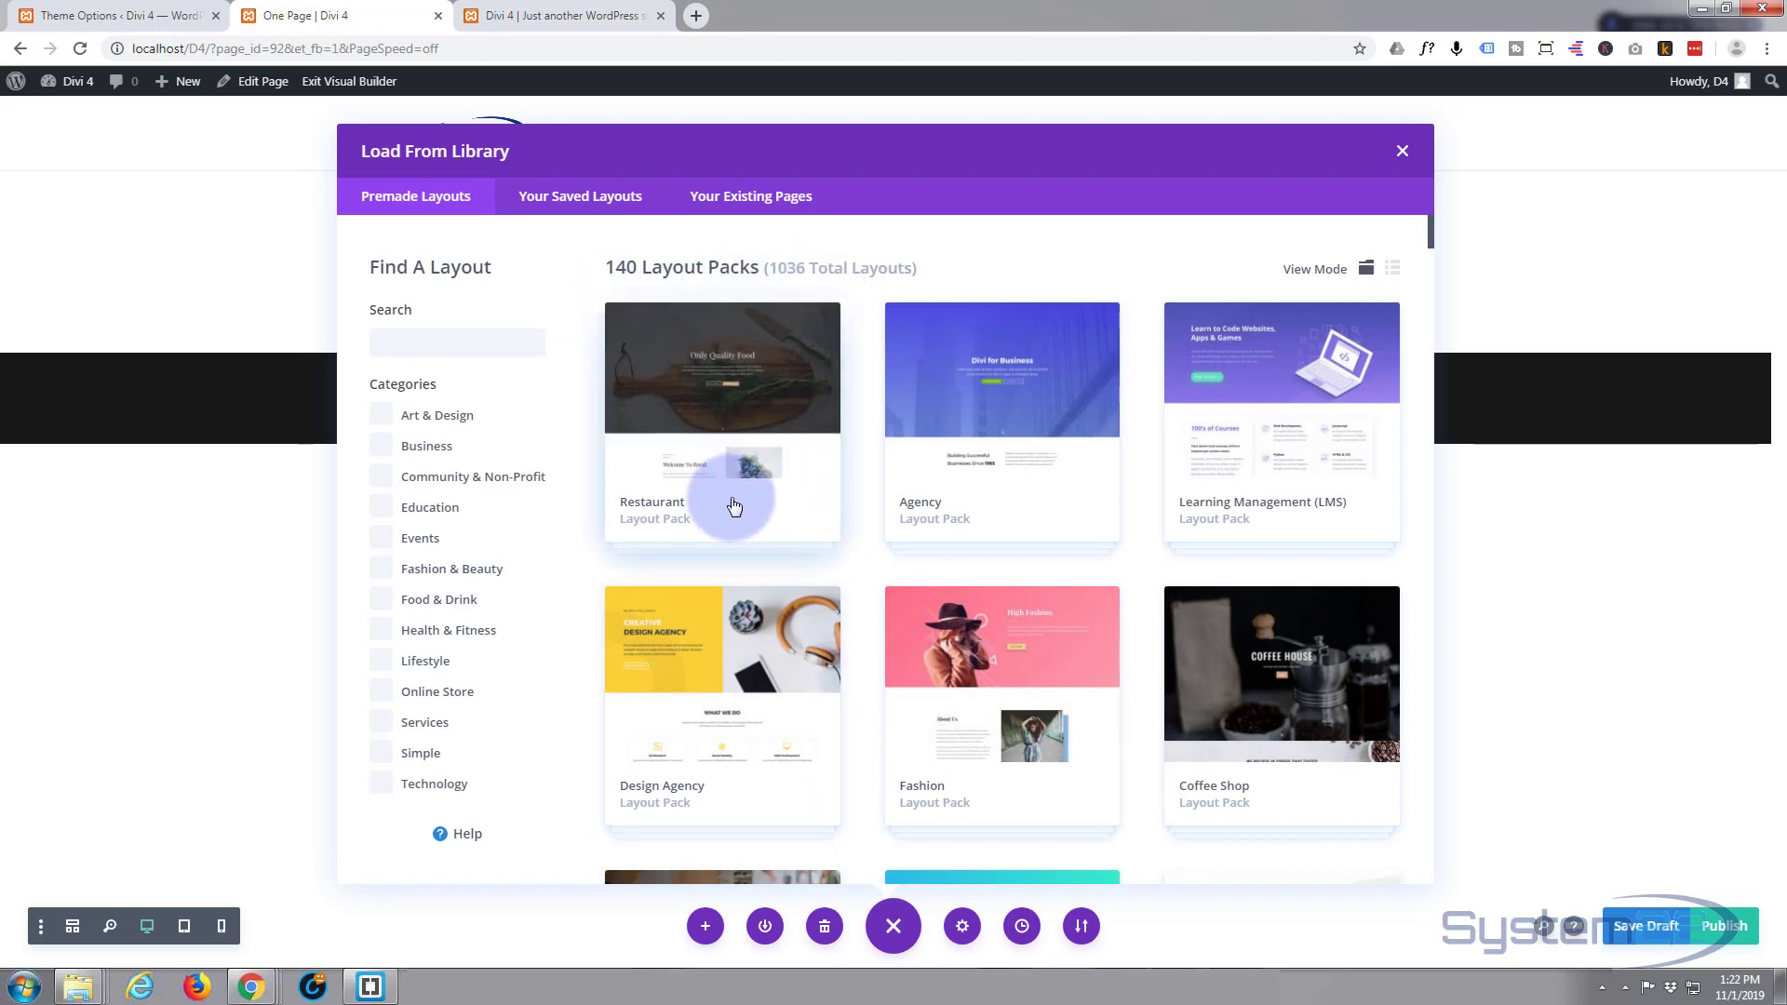
scroll(731, 491, "down", 7)
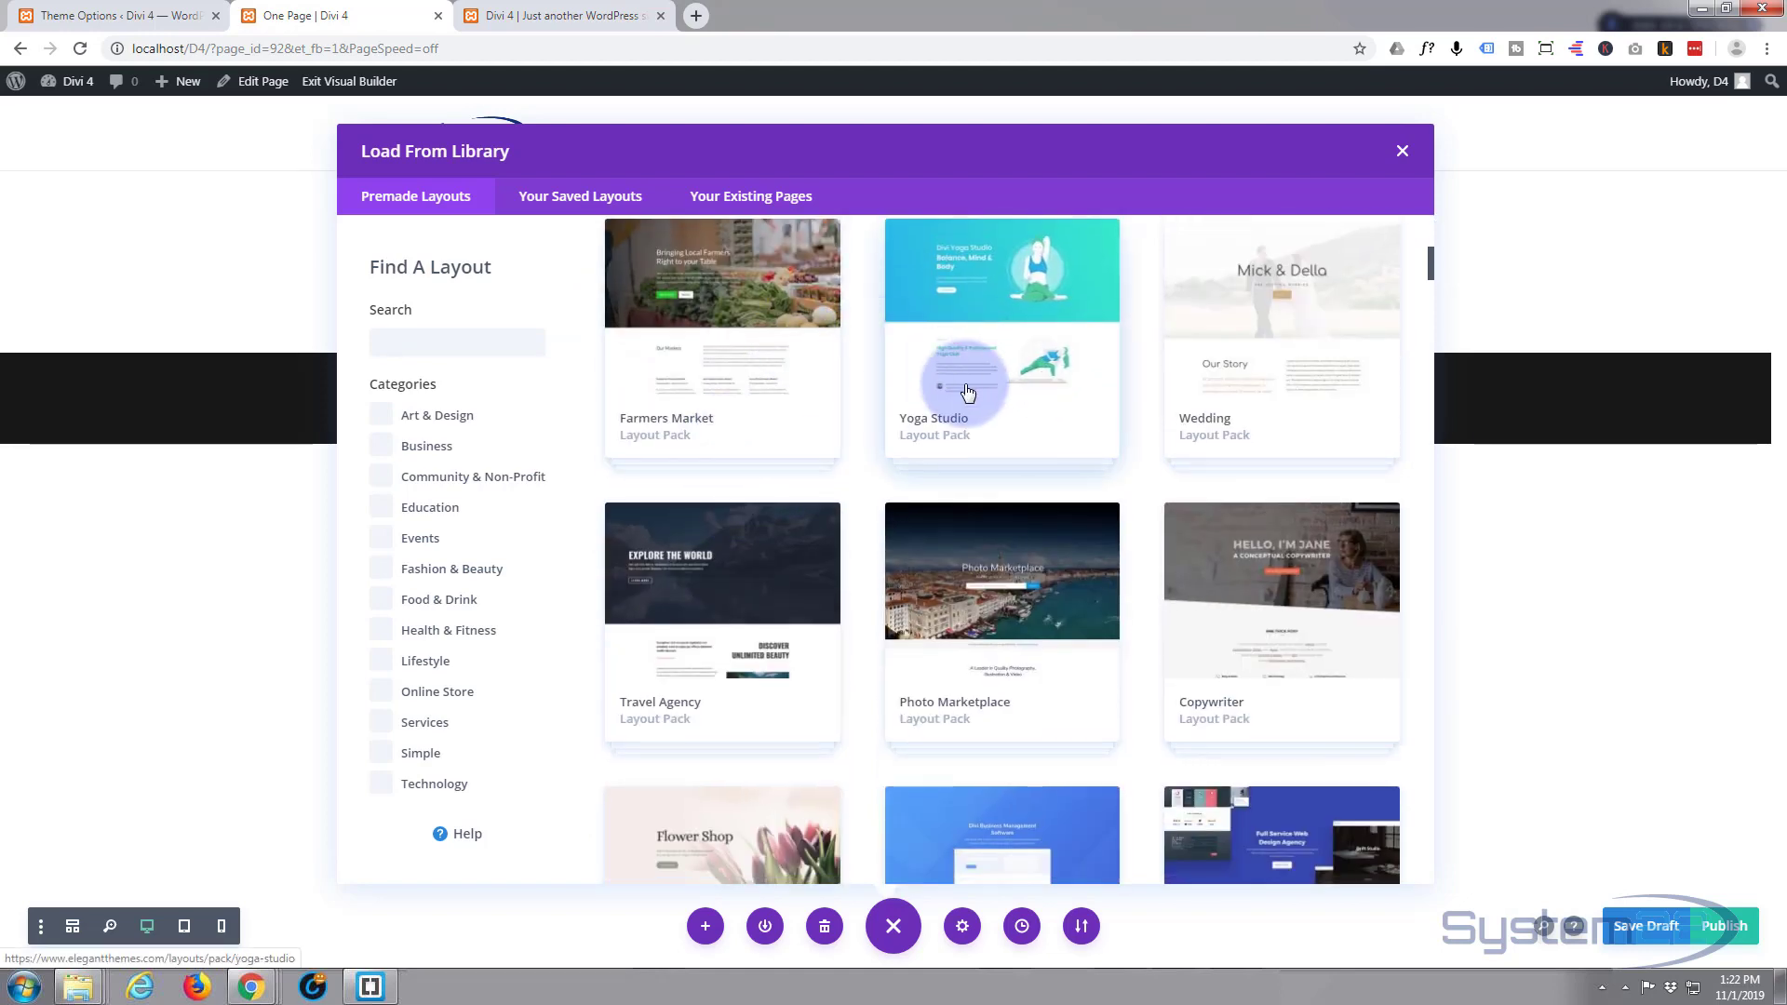
left_click(416, 786)
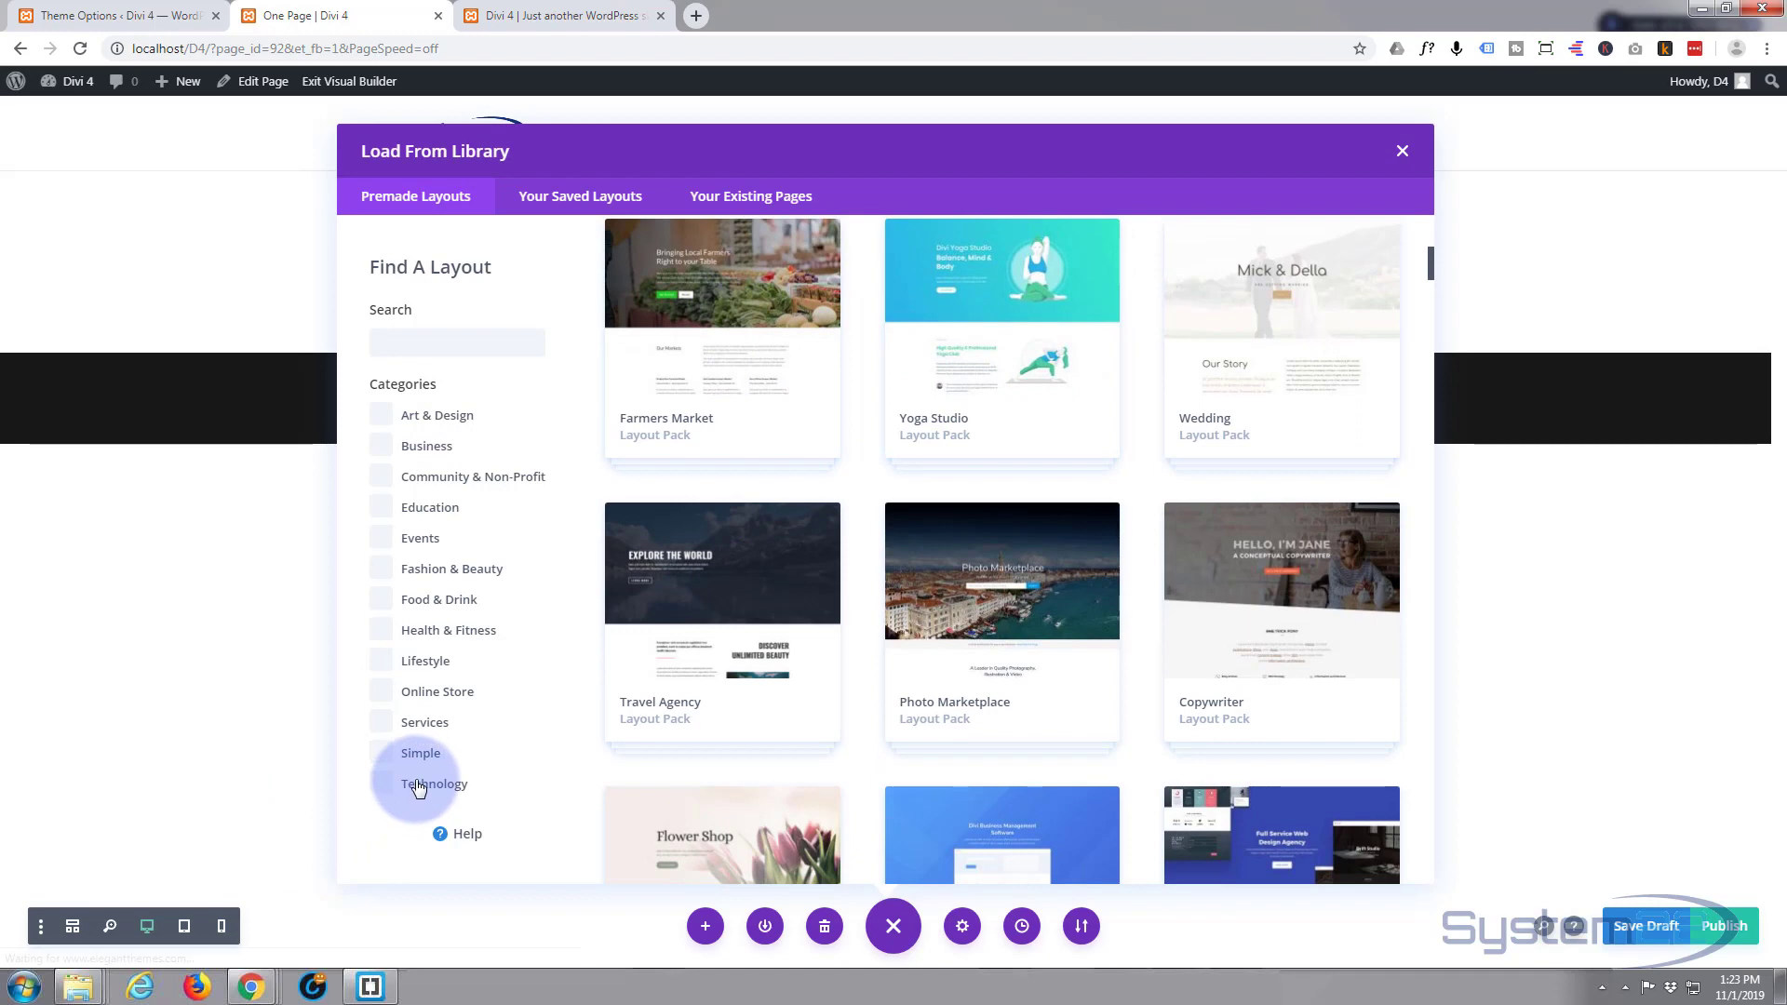
left_click(419, 789)
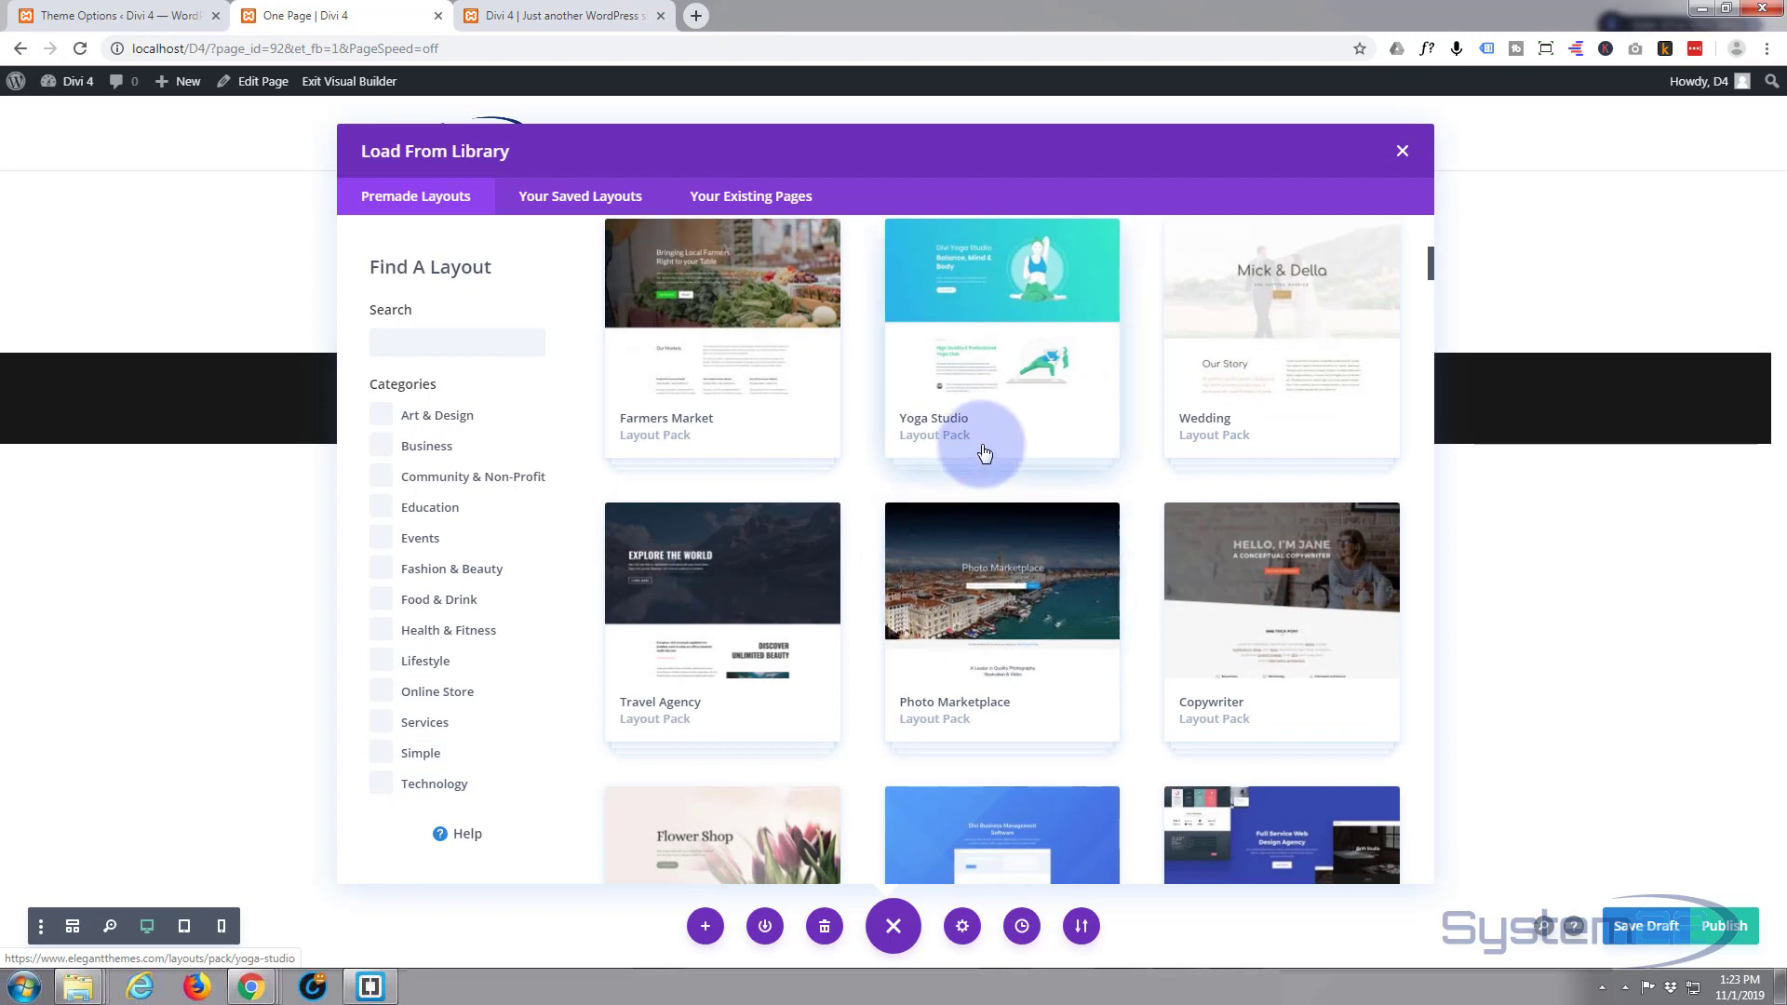
scroll(984, 453, "down", 2)
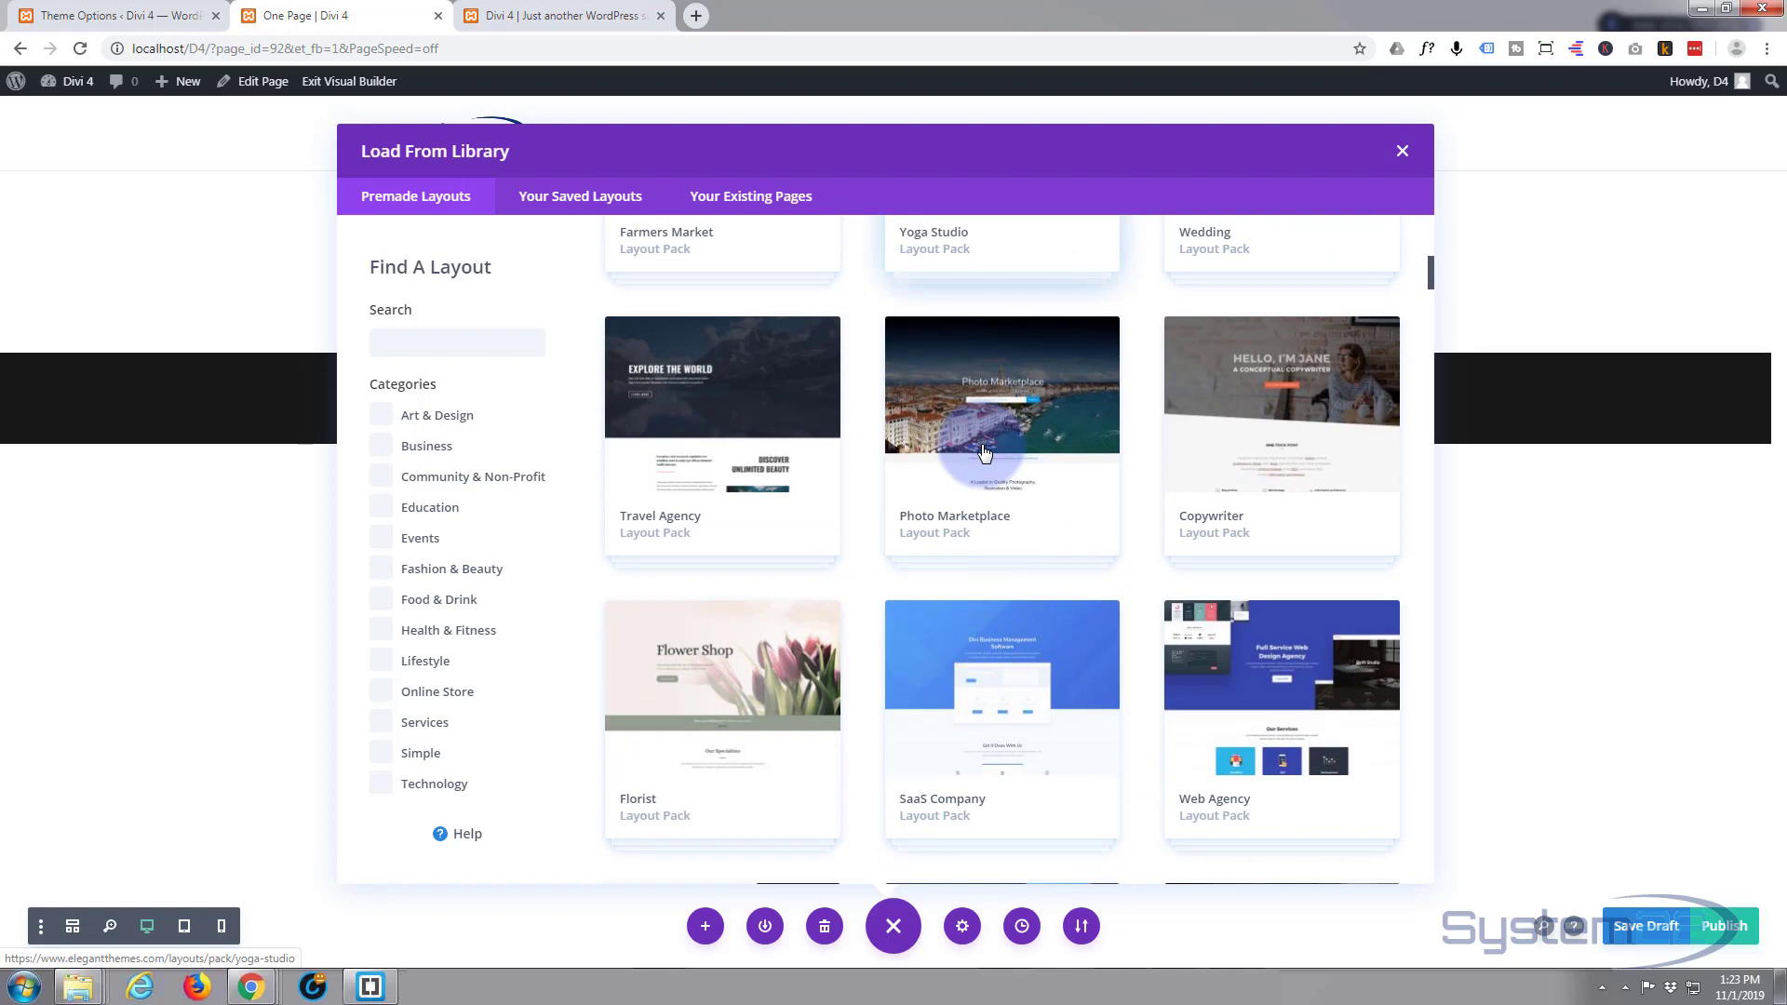
scroll(984, 453, "down", 6)
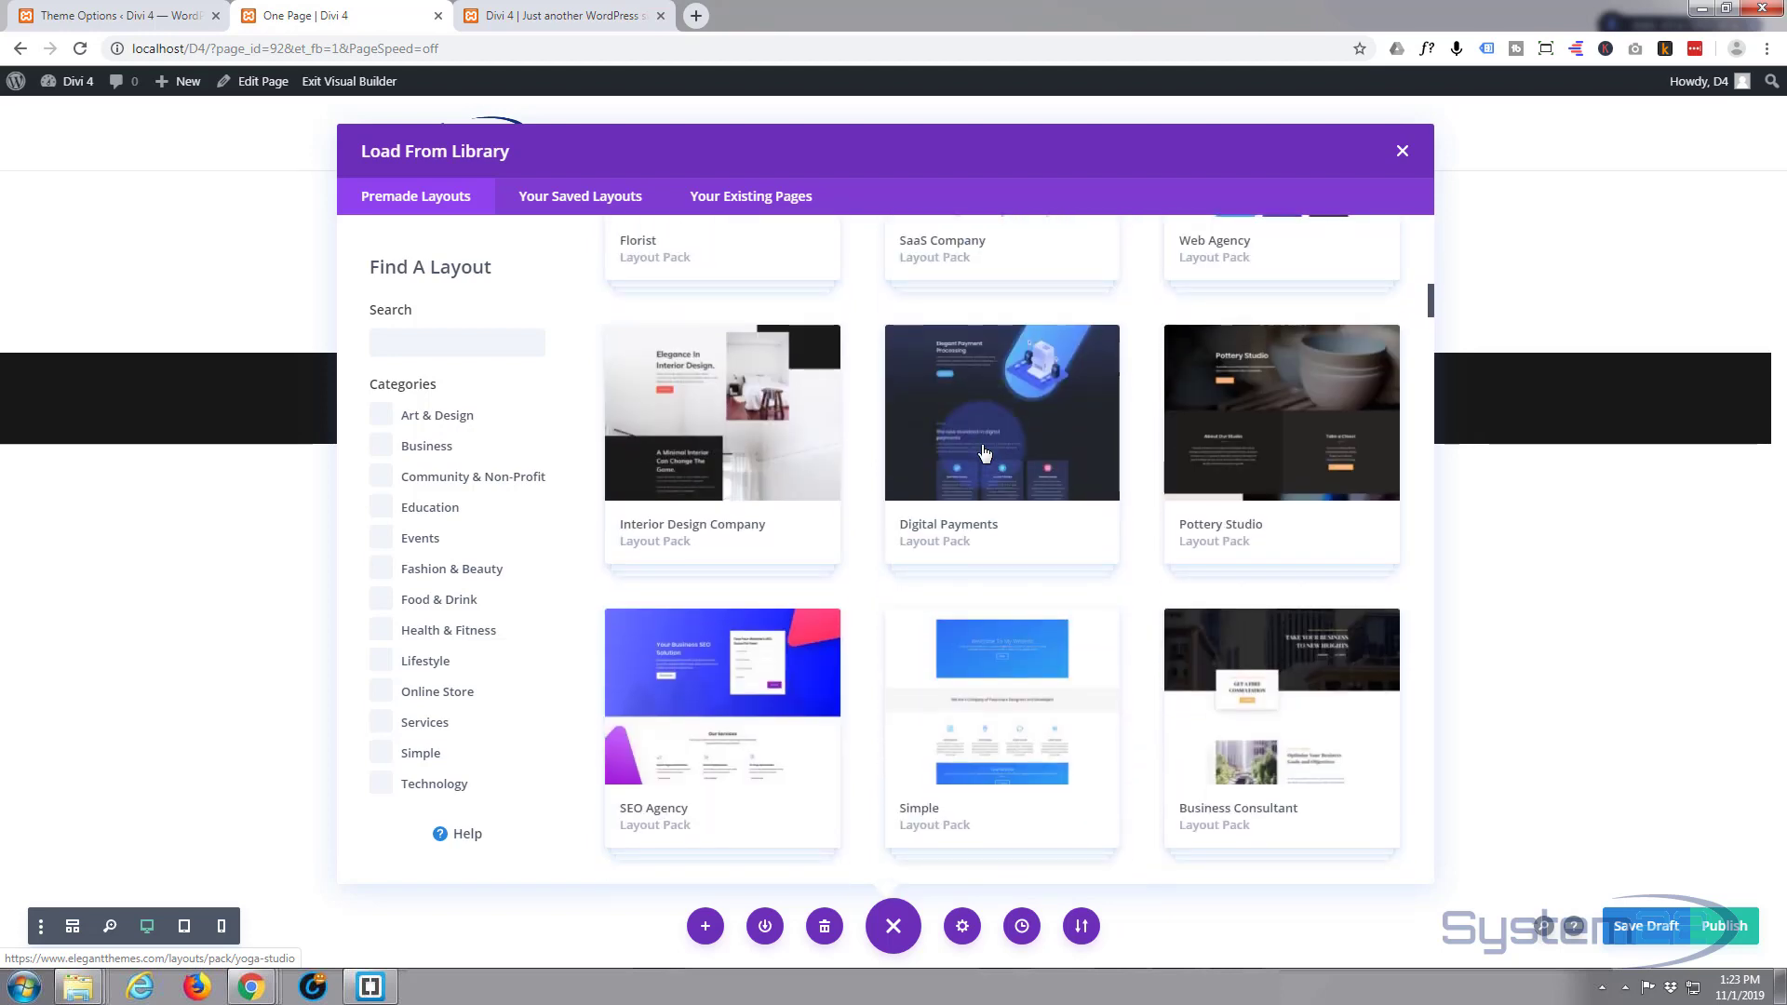
scroll(985, 453, "down", 5)
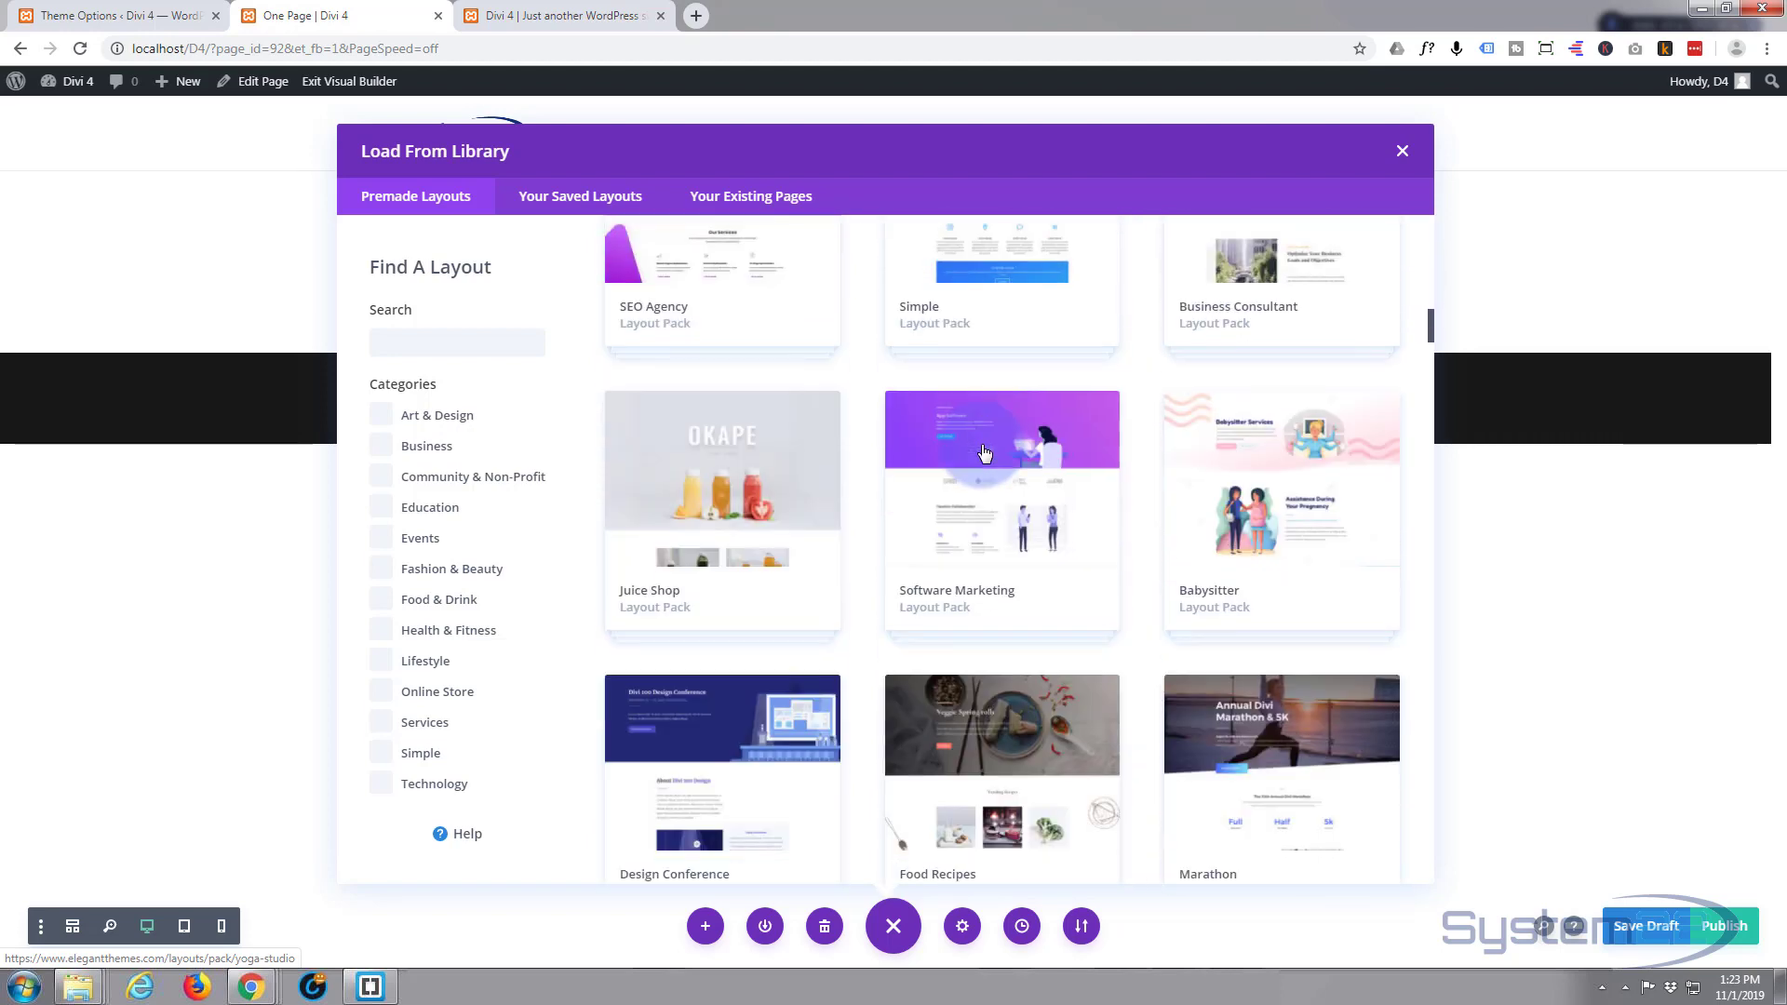
scroll(984, 453, "down", 3)
scroll(984, 453, "down", 10)
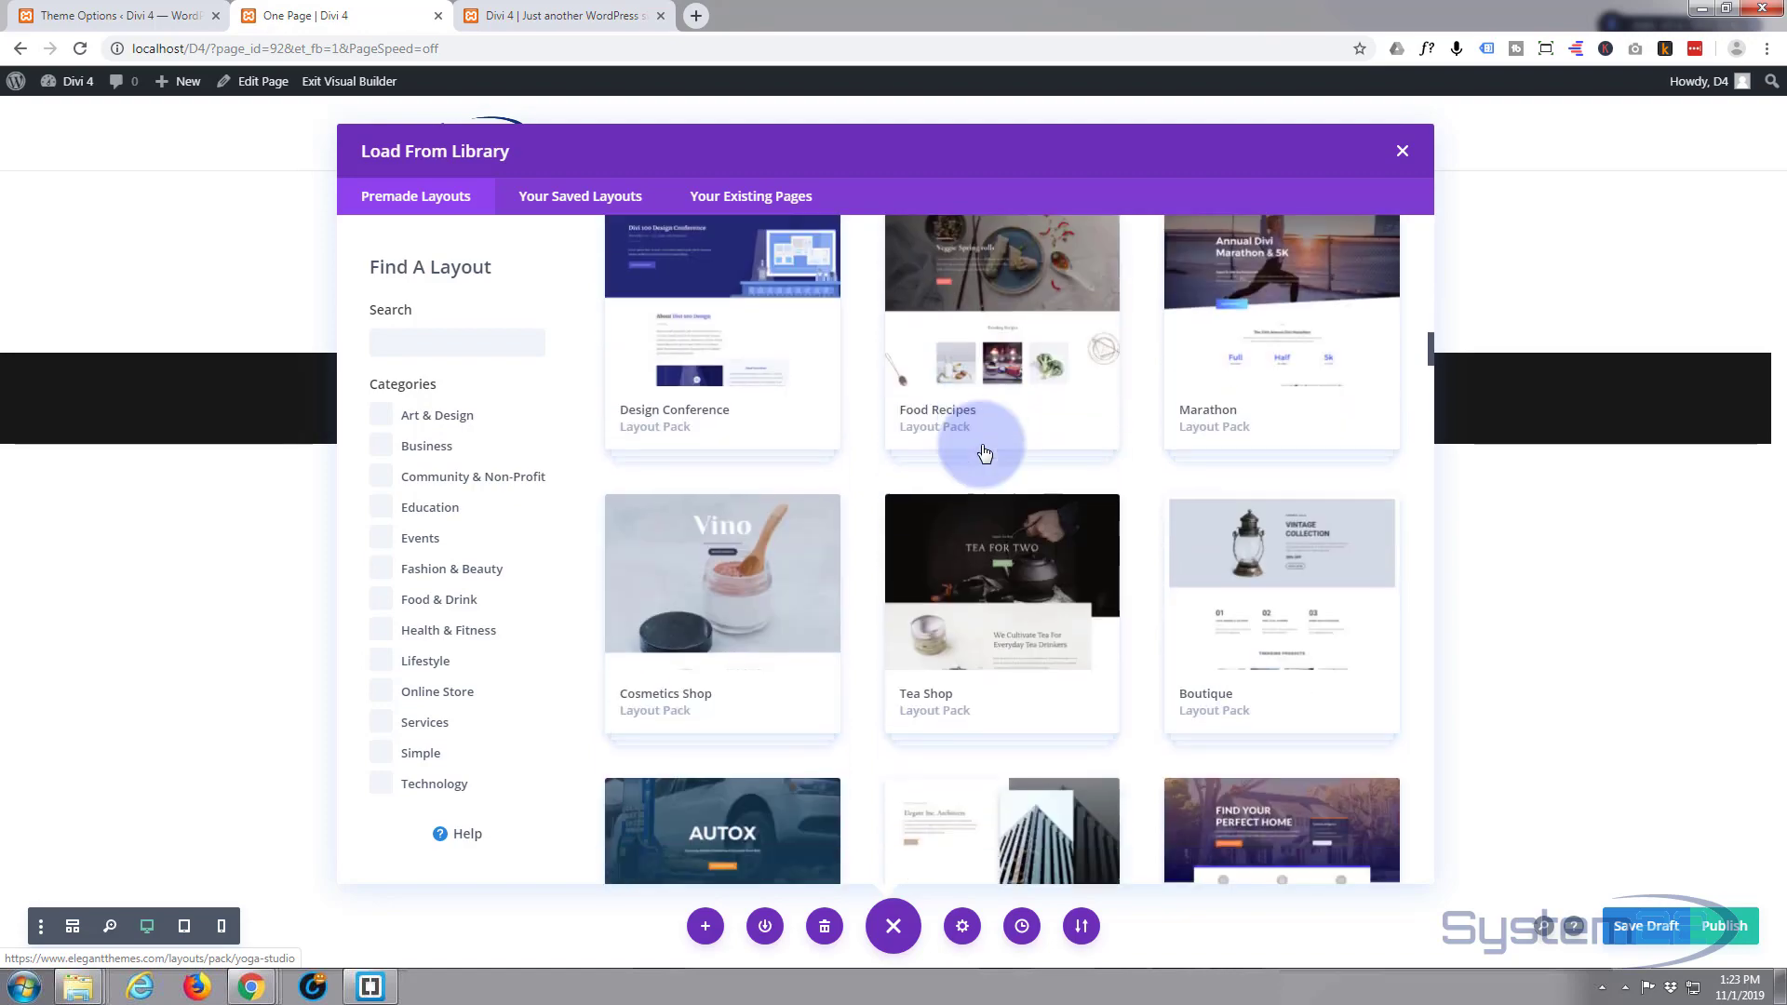
scroll(985, 453, "down", 8)
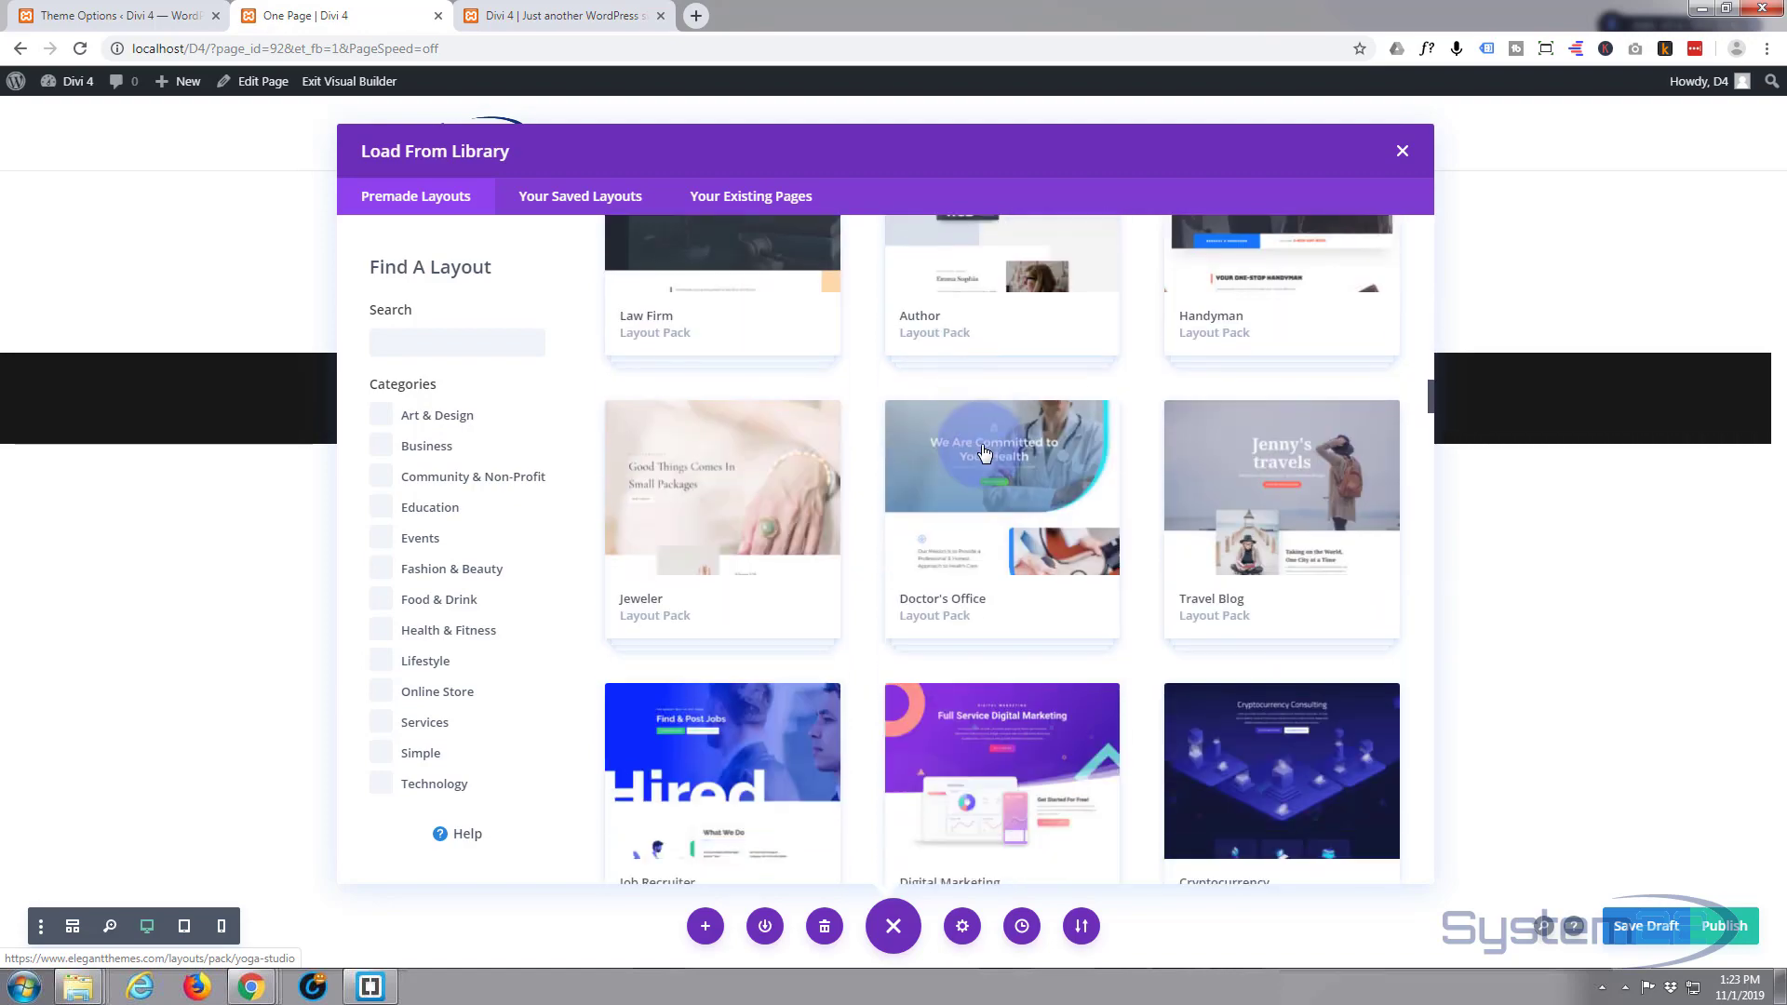
scroll(984, 453, "down", 7)
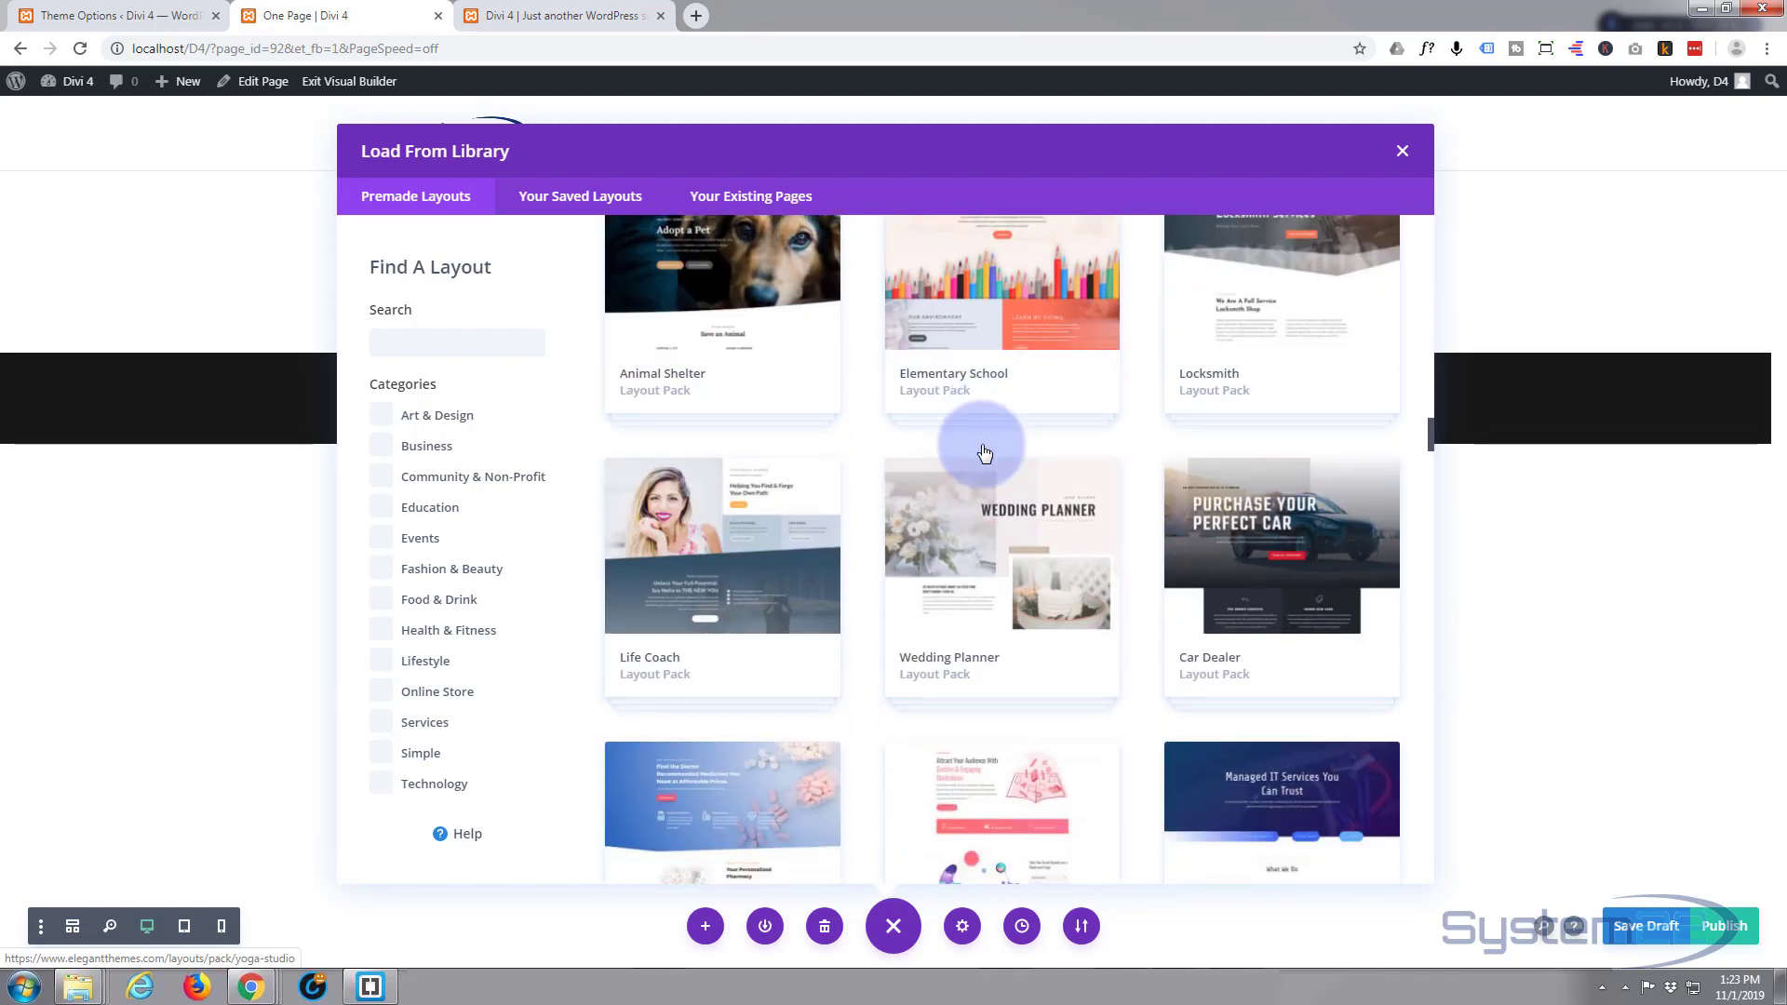
scroll(985, 453, "down", 2)
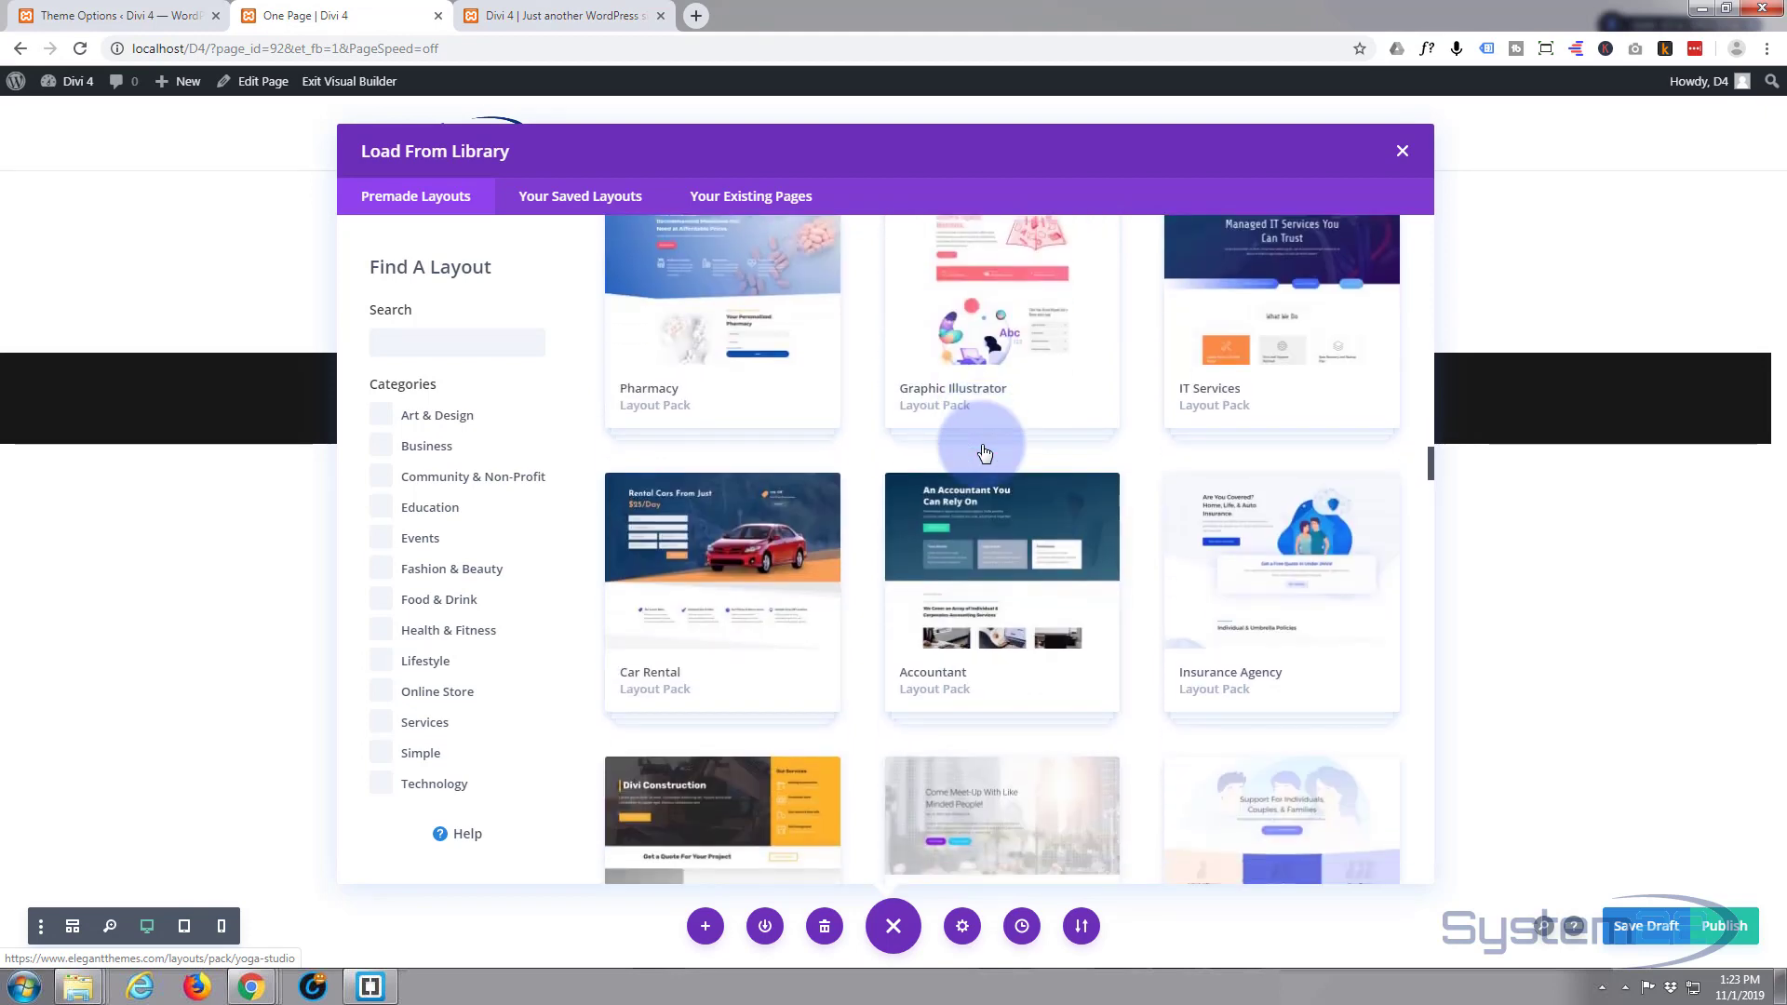
scroll(984, 453, "up", 2)
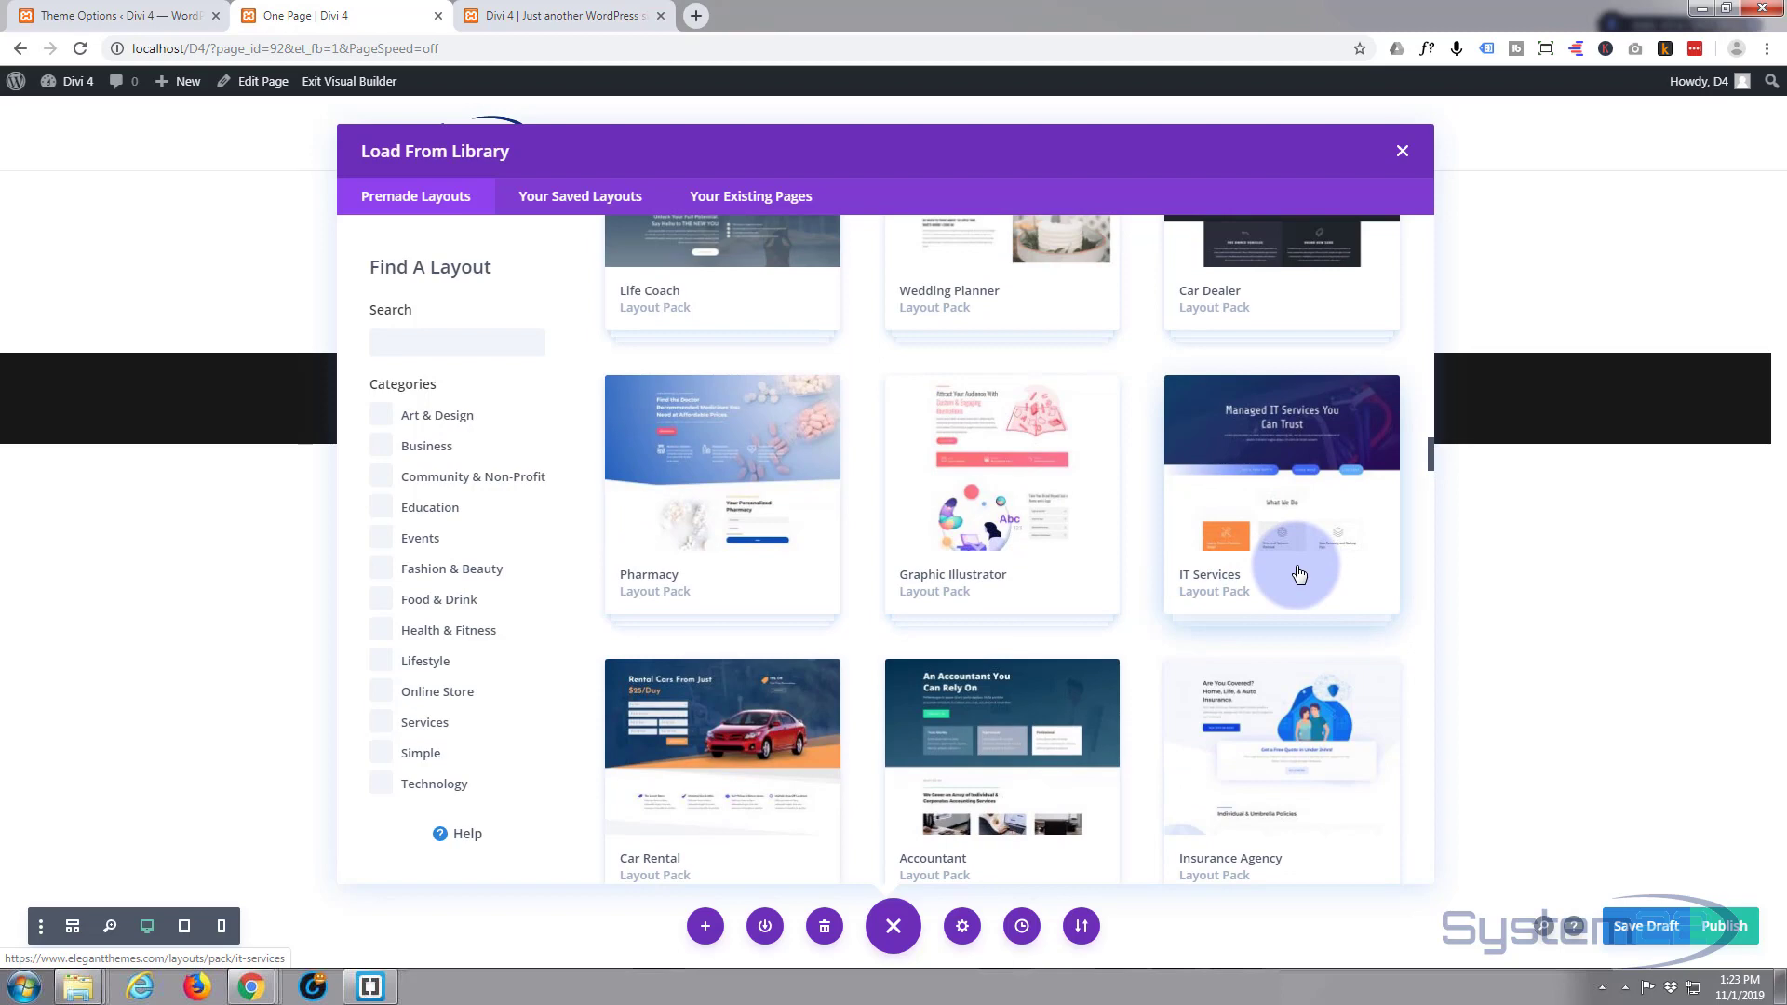
left_click(1298, 574)
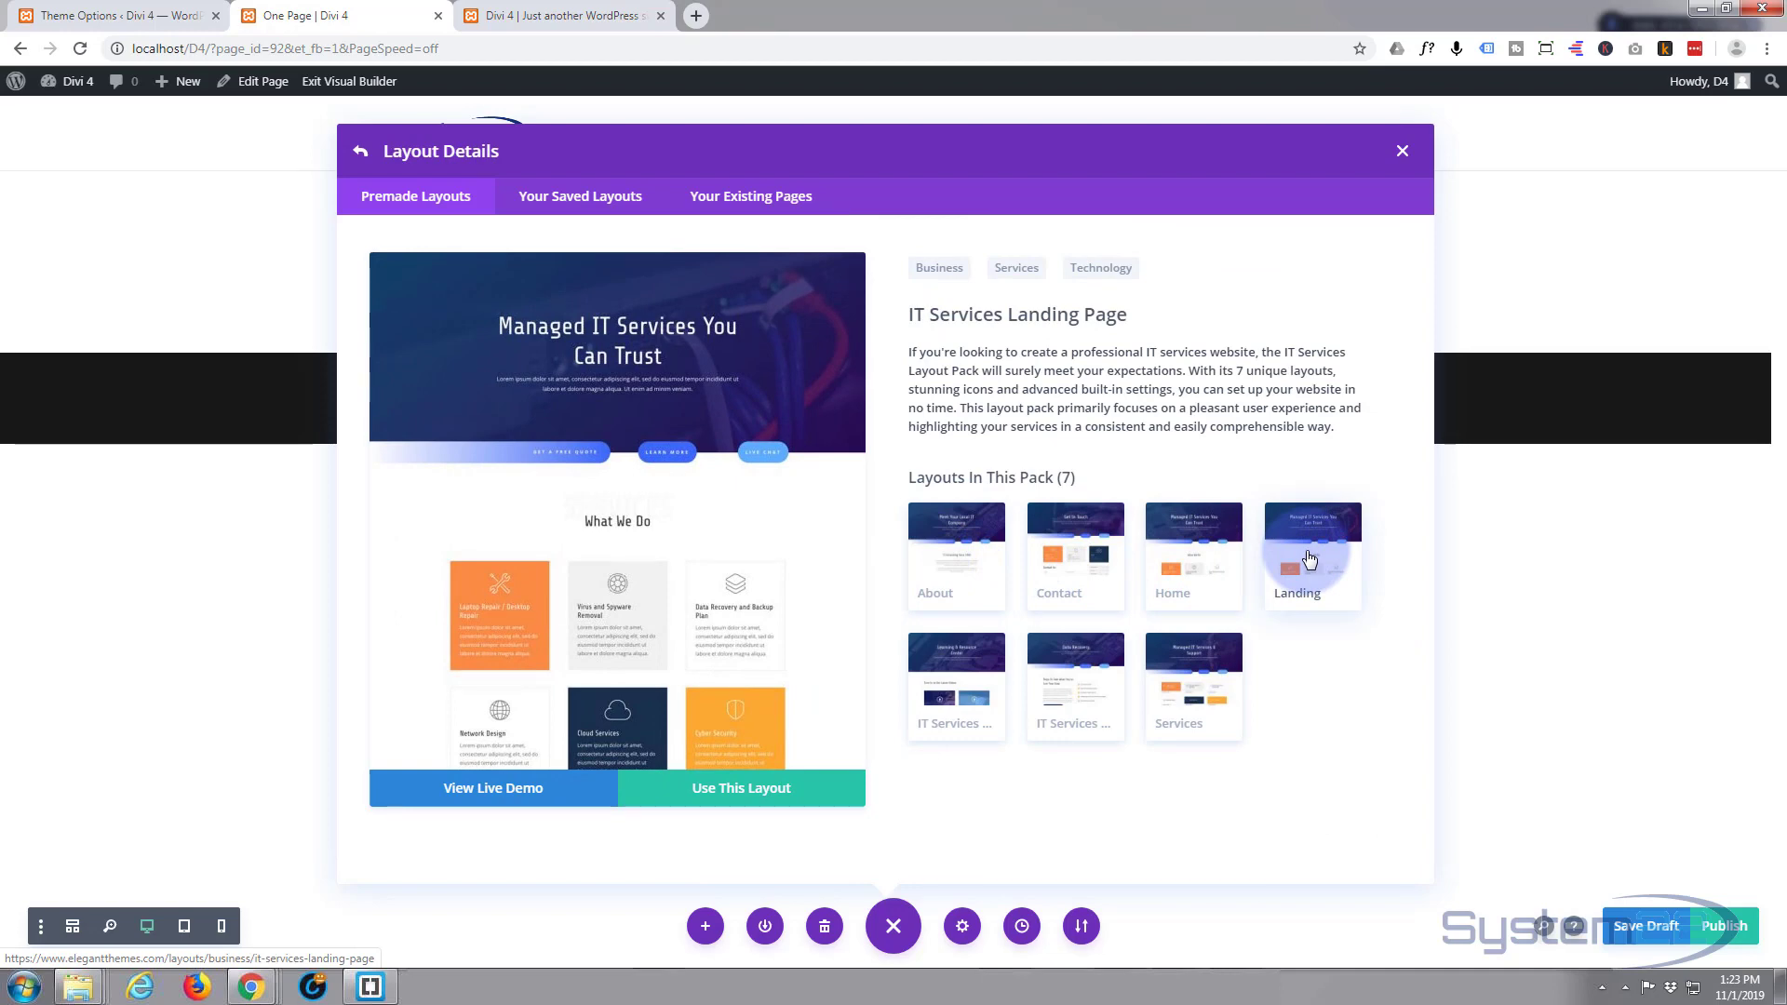
Review the live demo of the IT Services Landing layout and load that layout into the page.
left_click(461, 793)
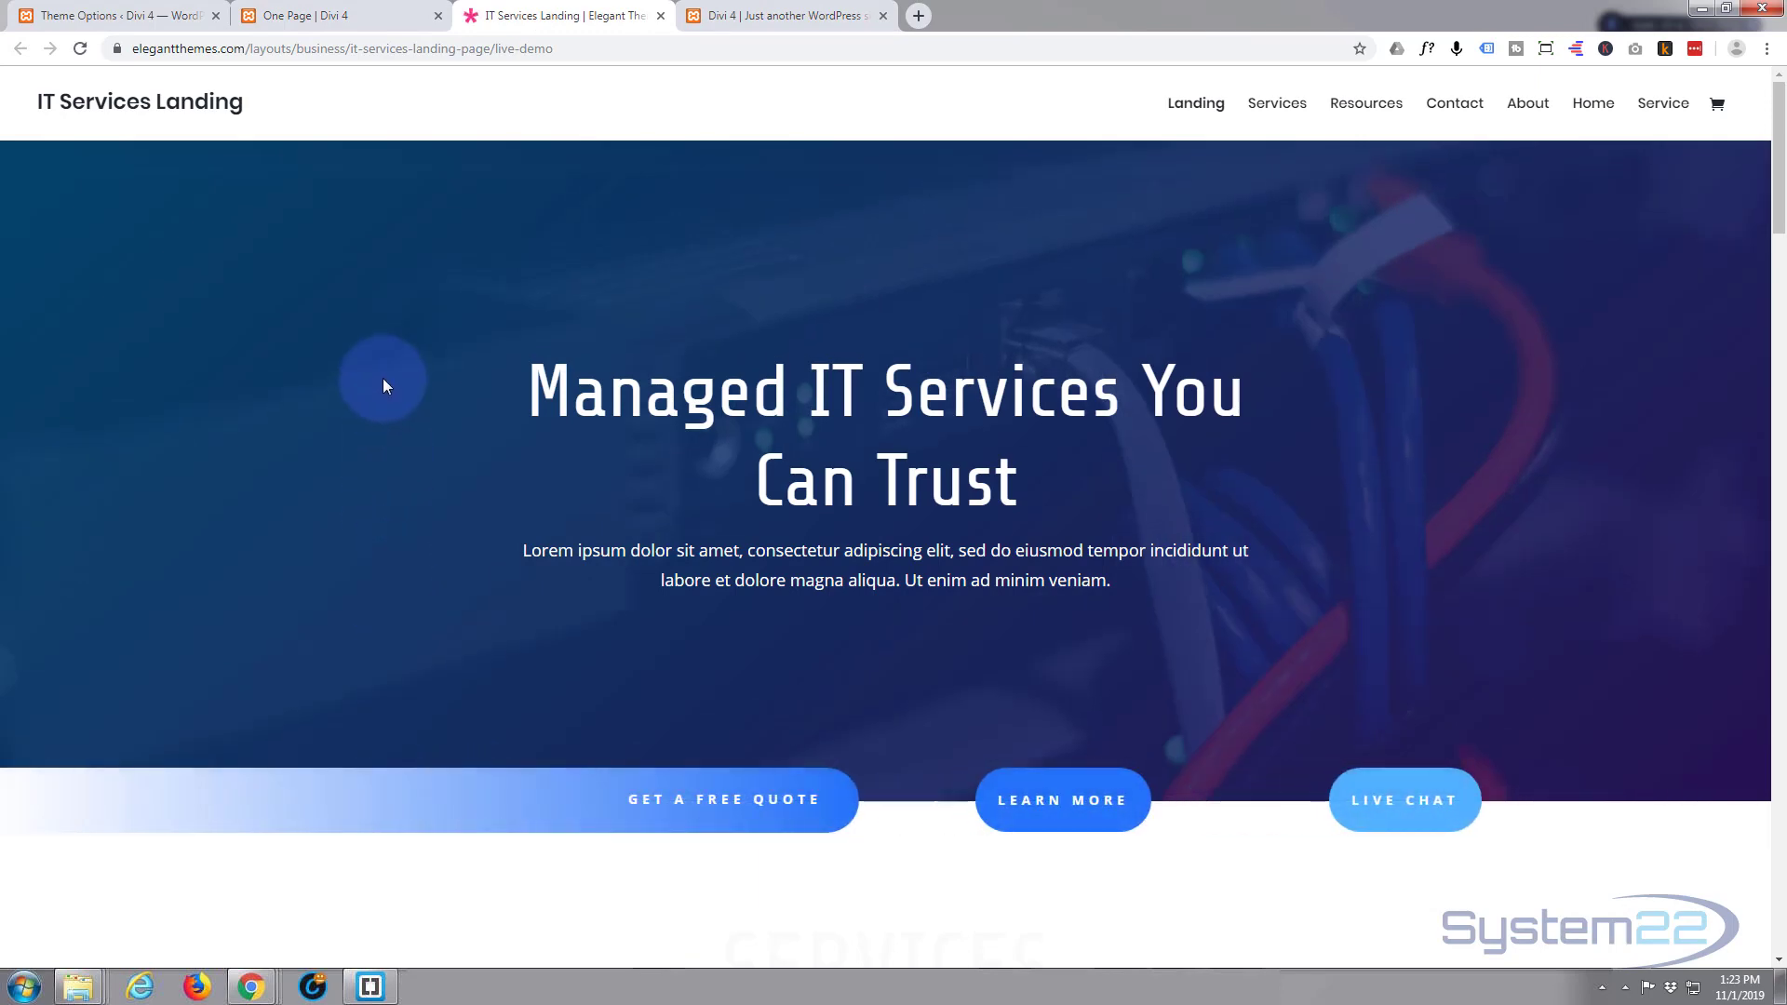
scroll(382, 378, "down", 8)
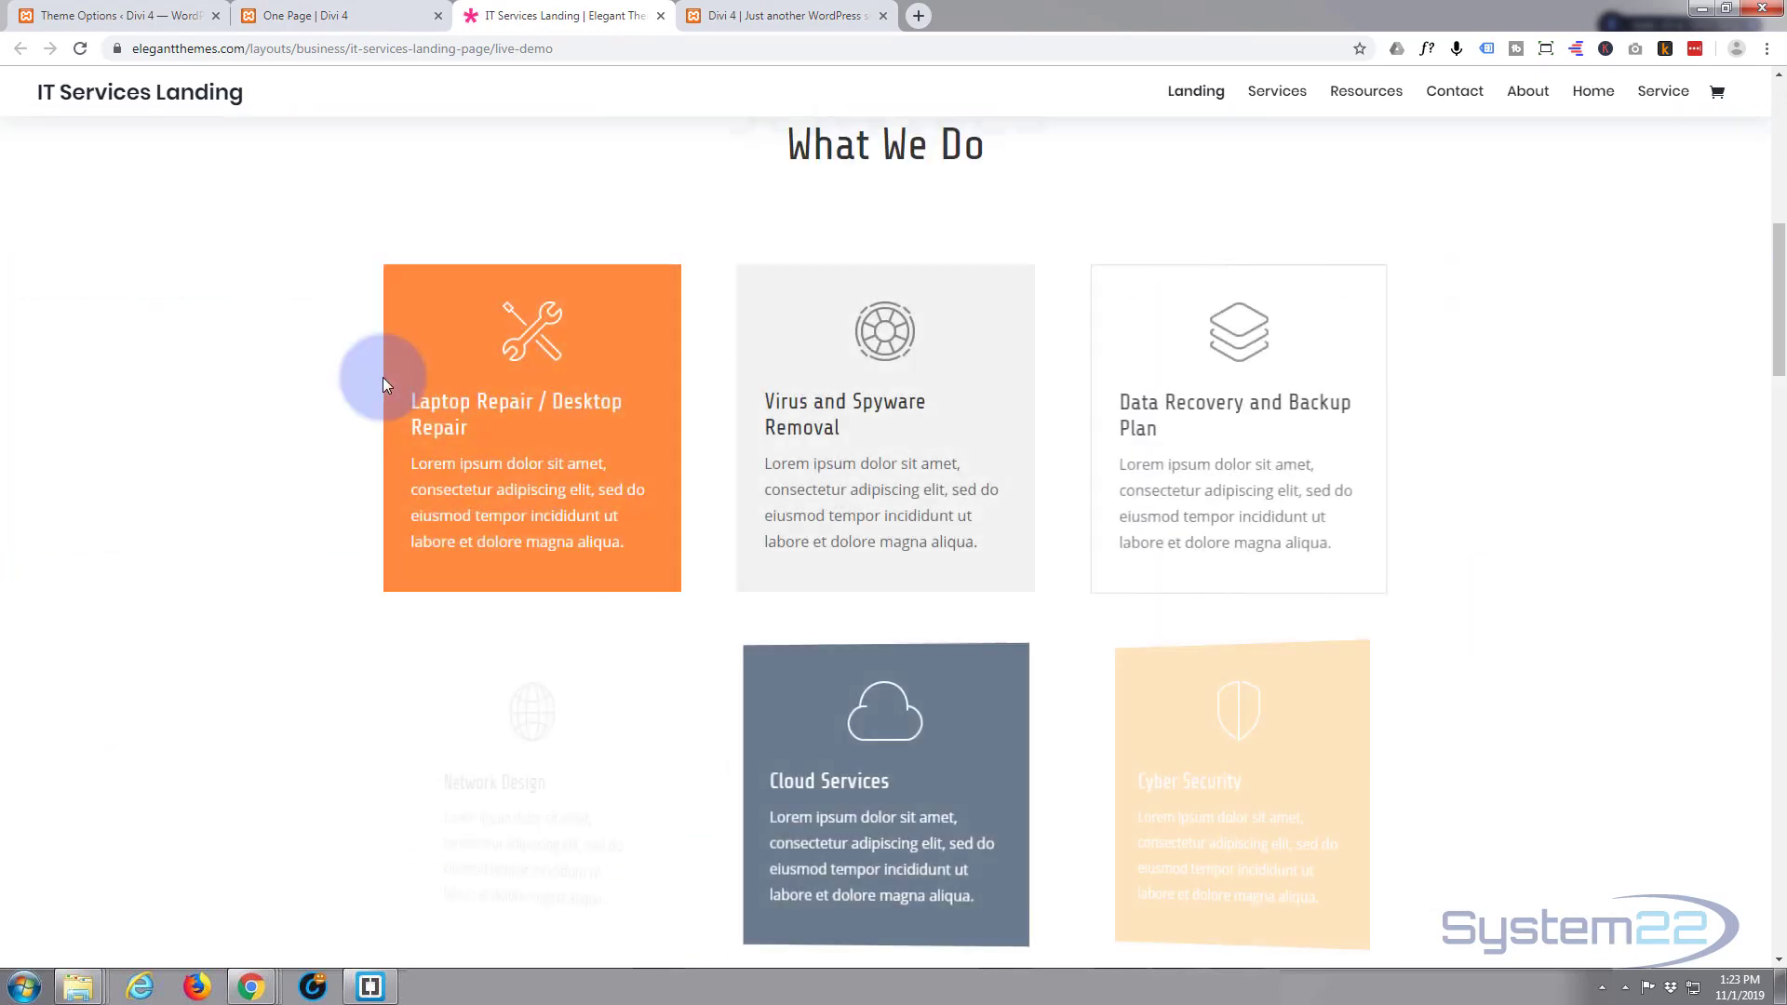
scroll(382, 377, "down", 10)
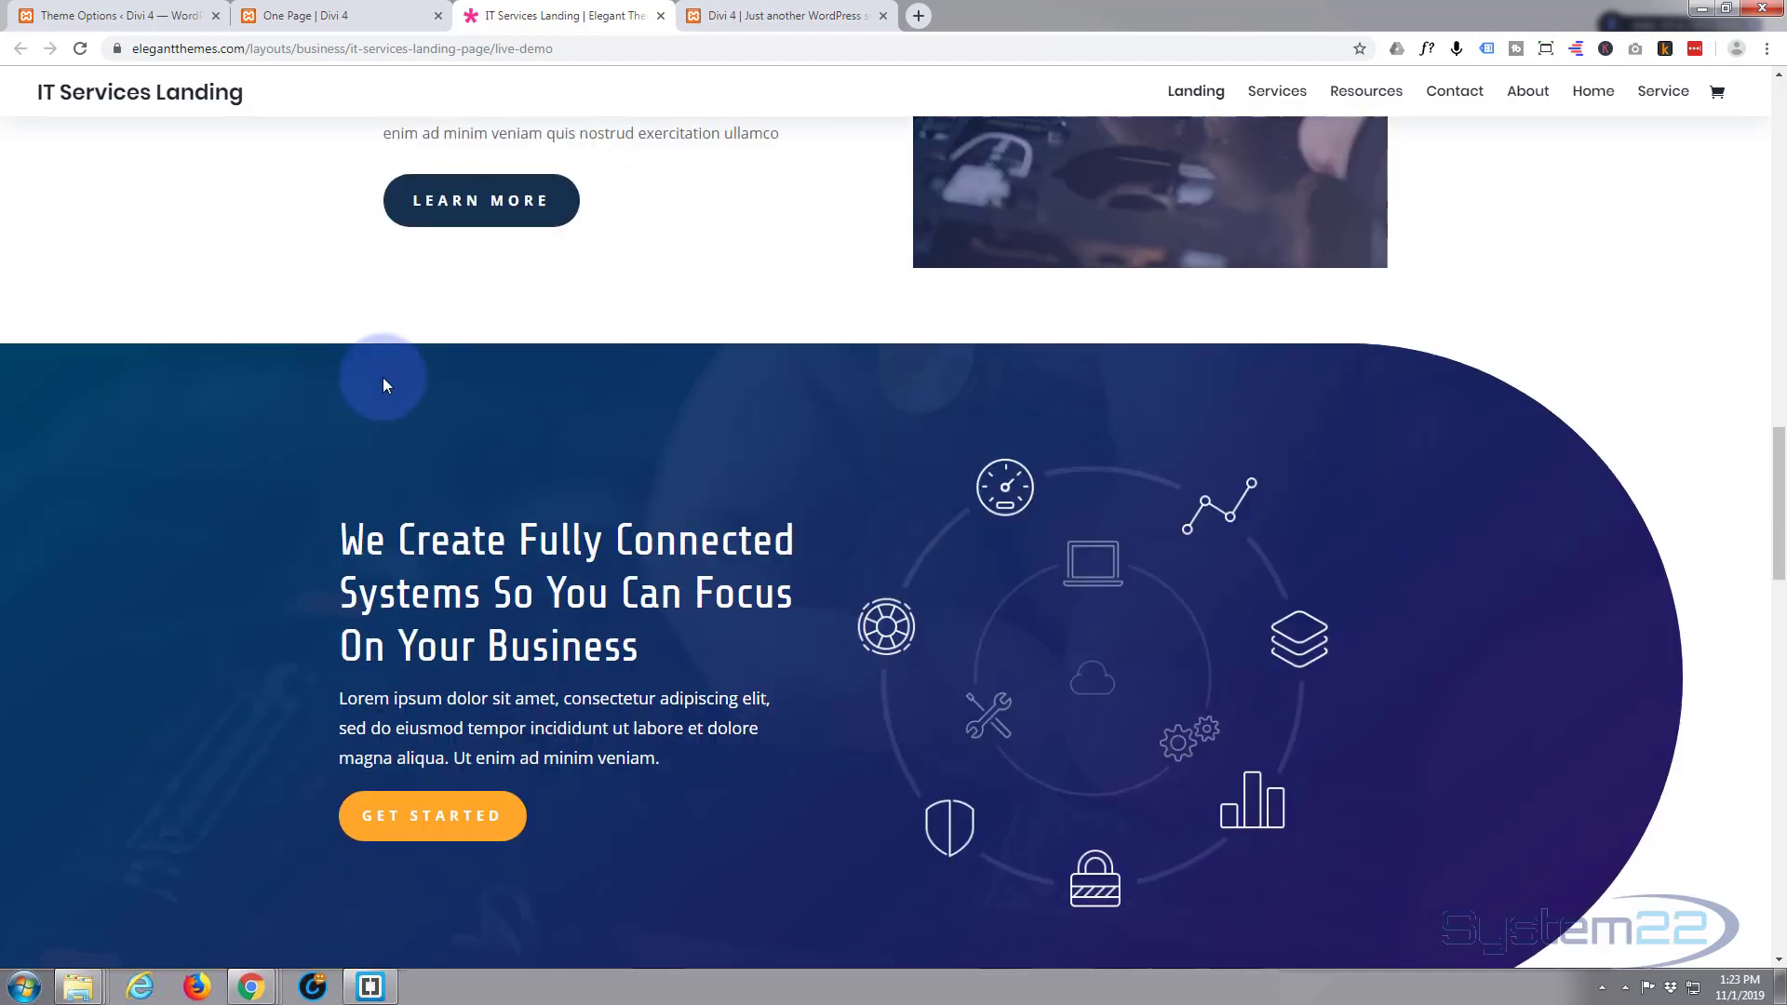
scroll(382, 377, "down", 15)
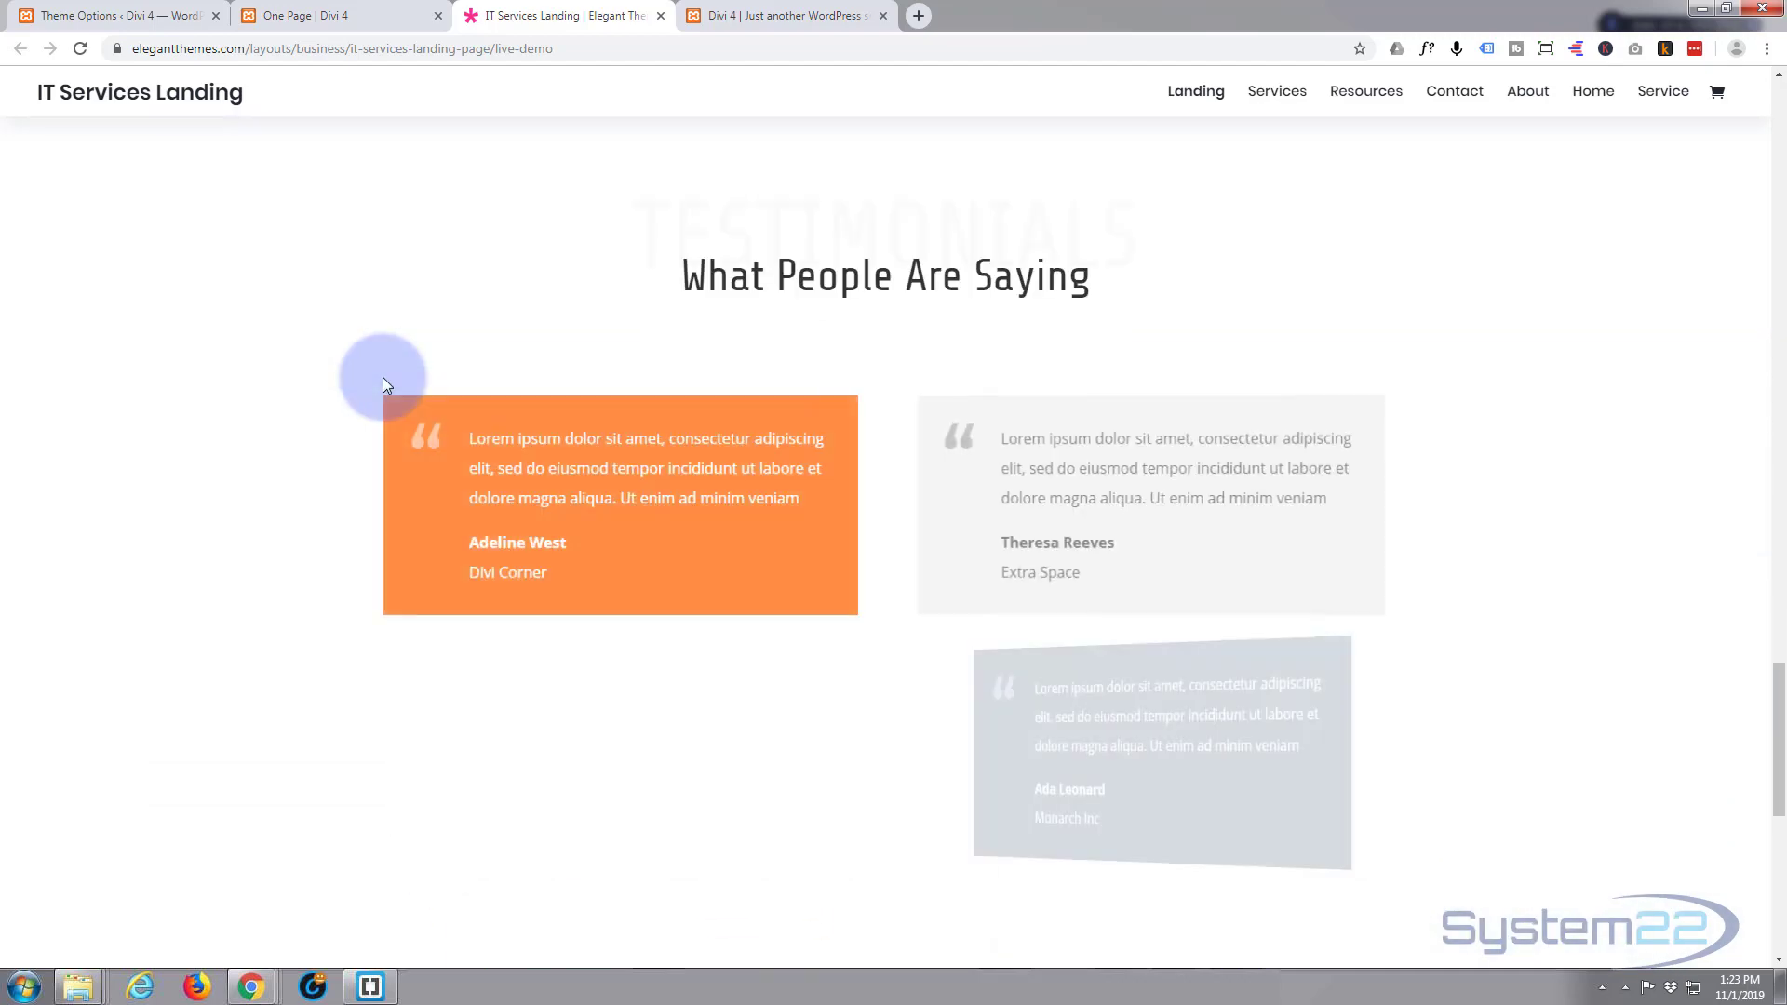
scroll(383, 376, "down", 10)
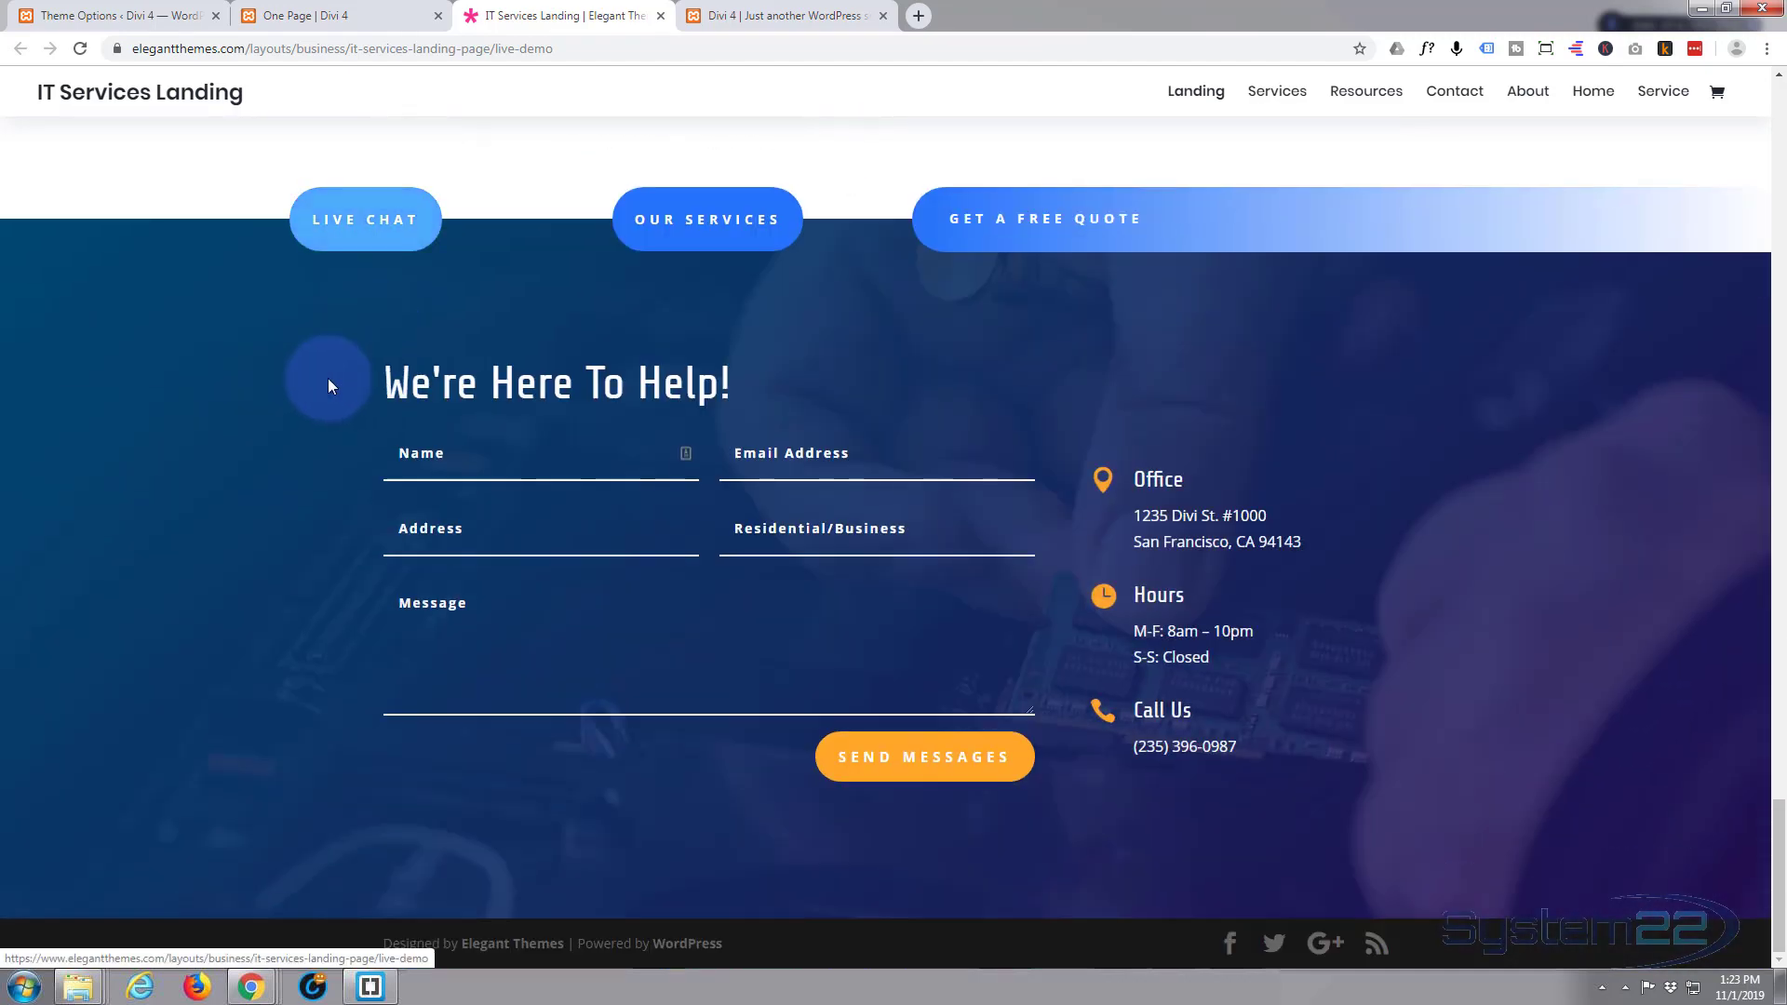
left_click(659, 16)
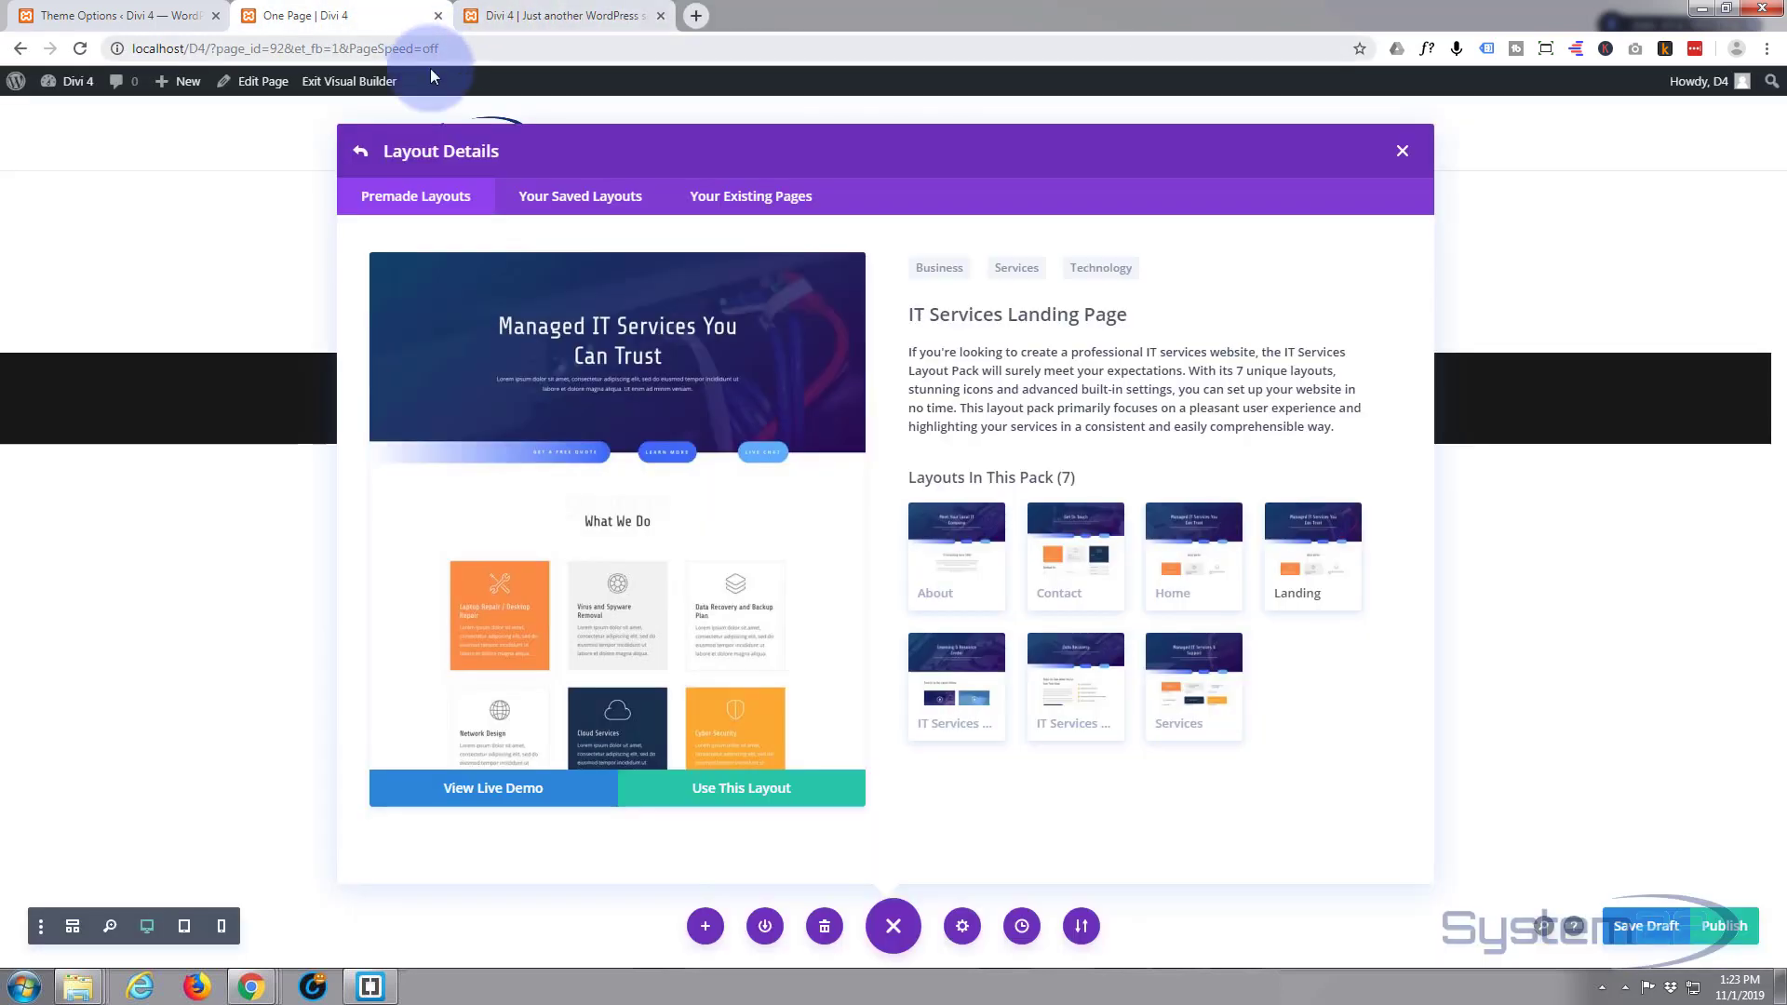
left_click(734, 793)
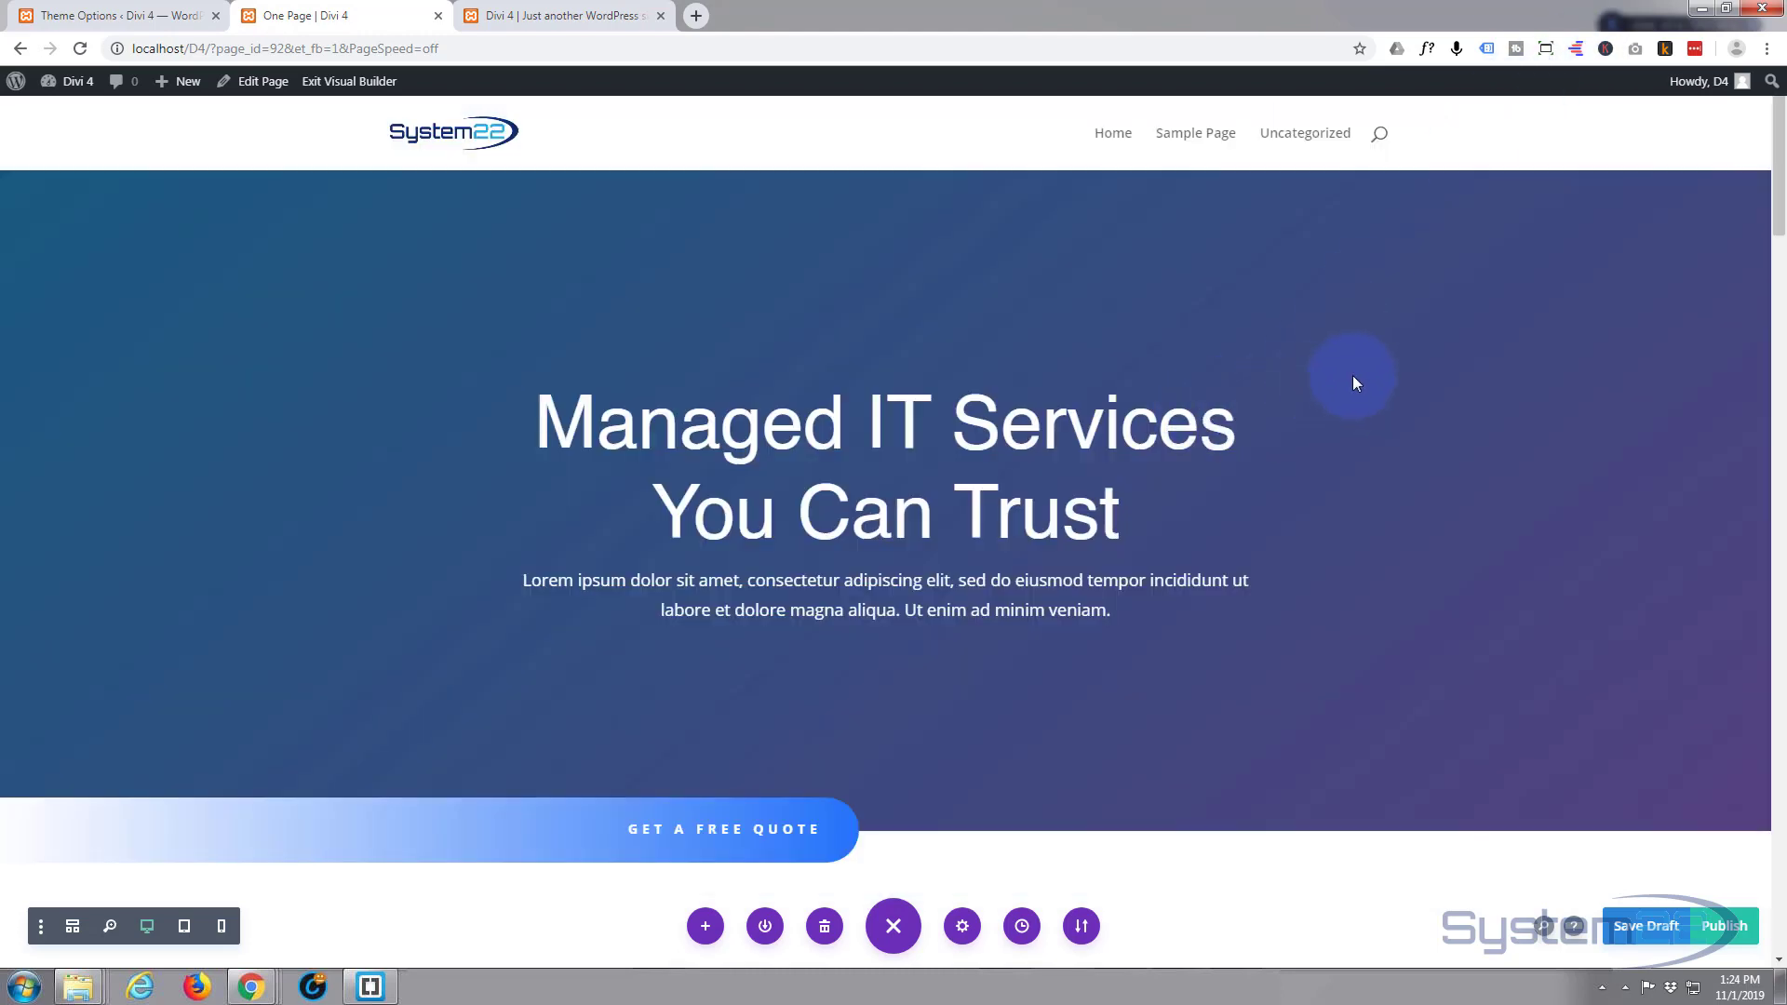
Replace the word Managed with System 22 in the hero heading at the start of the page.
scroll(1352, 375, "down", 3)
scroll(1353, 372, "down", 2)
scroll(1355, 367, "up", 3)
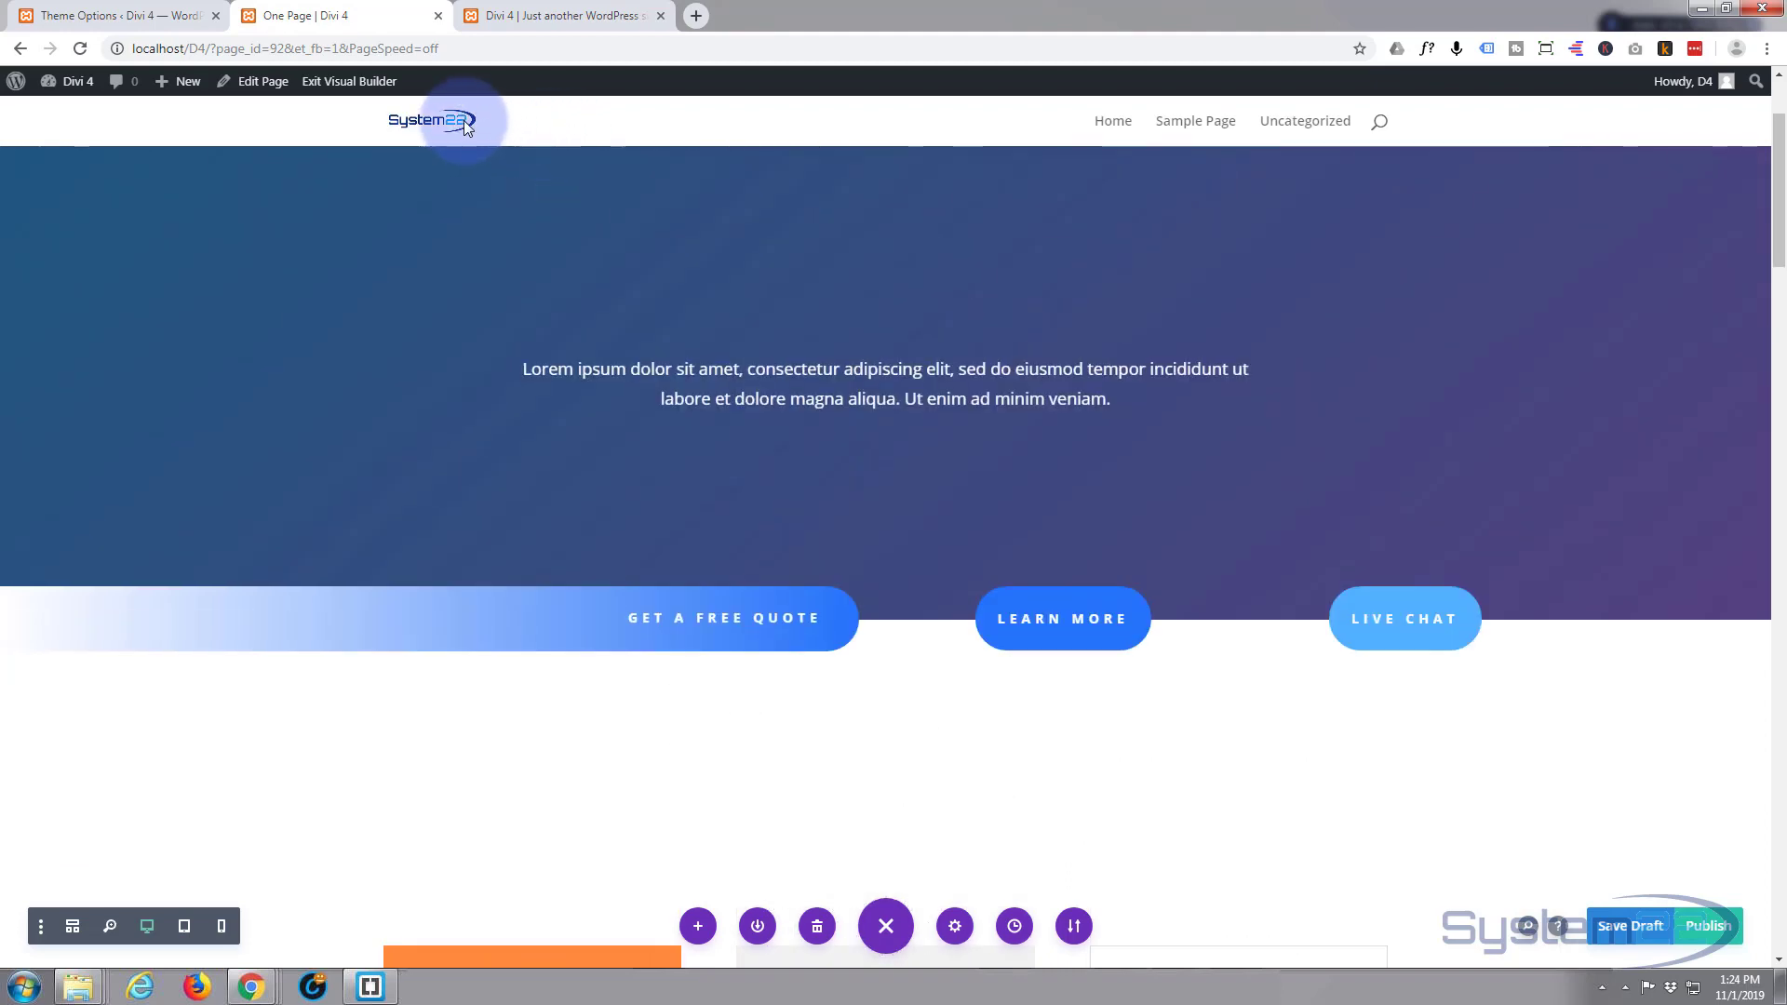
scroll(829, 356, "down", 5)
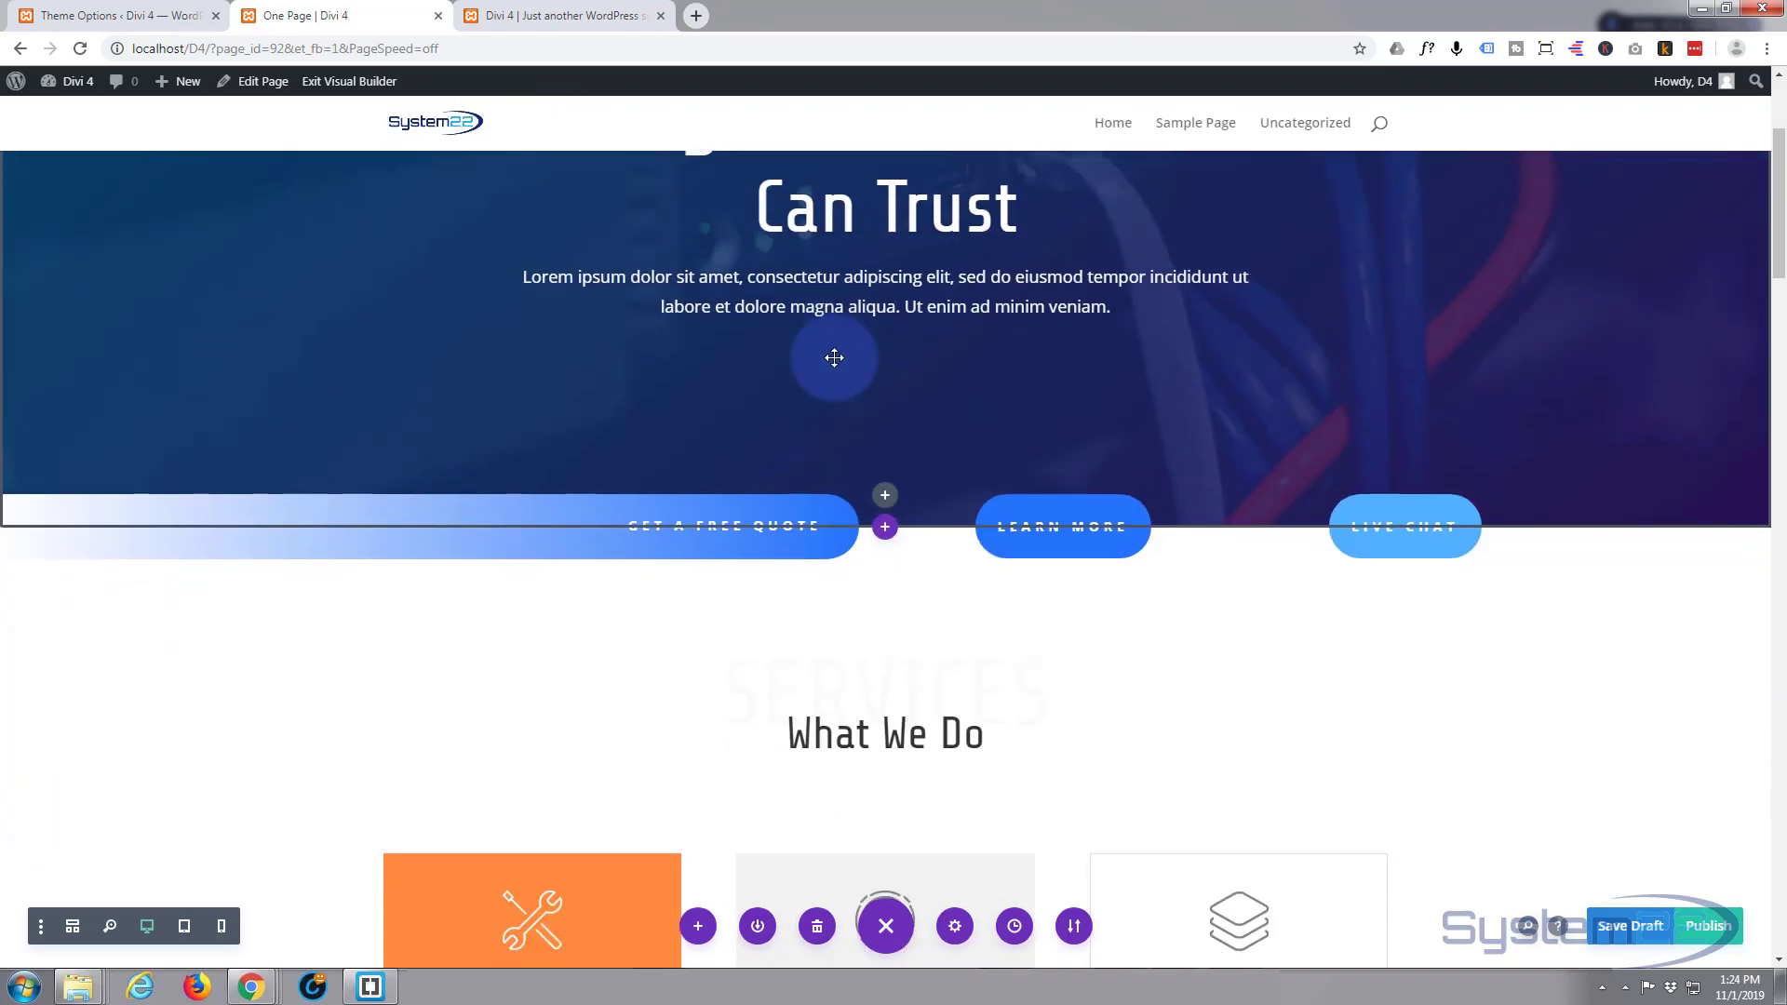
scroll(835, 379, "up", 7)
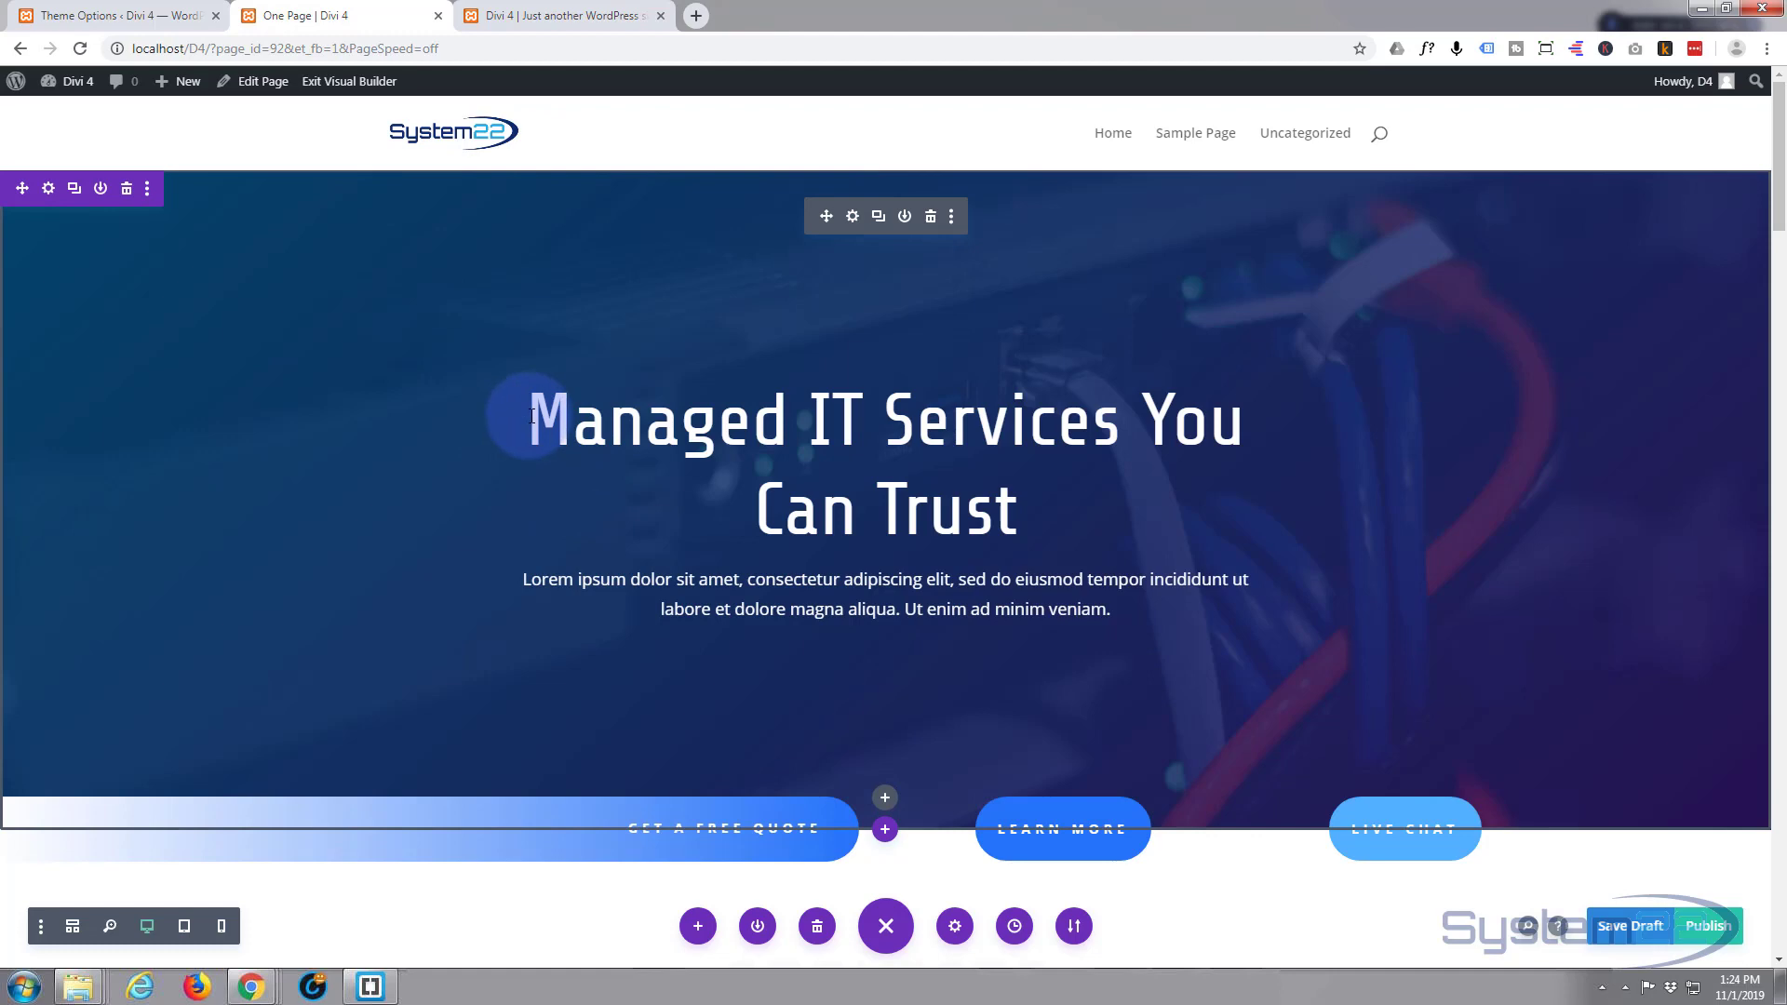
left_click(534, 416)
key("Delete")
key("Delete")
key("Delete")
key("Delete")
key("Delete")
key("Delete")
key("Delete")
key("Delete")
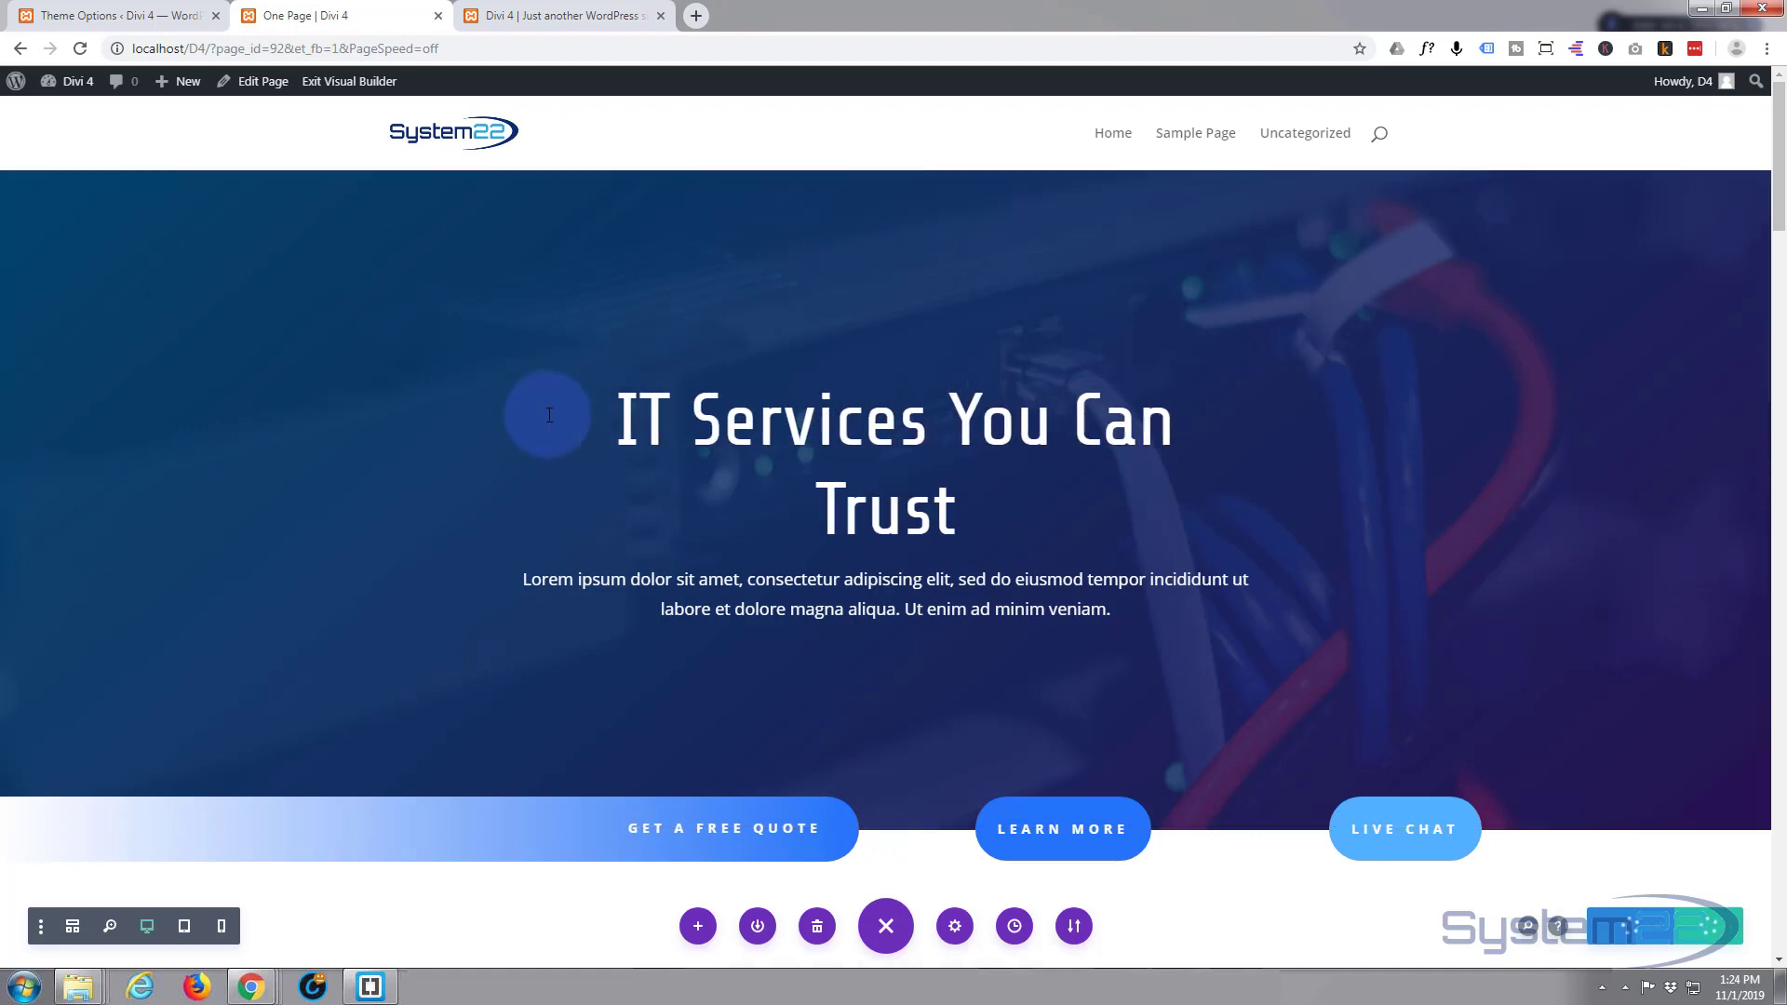
type("System ")
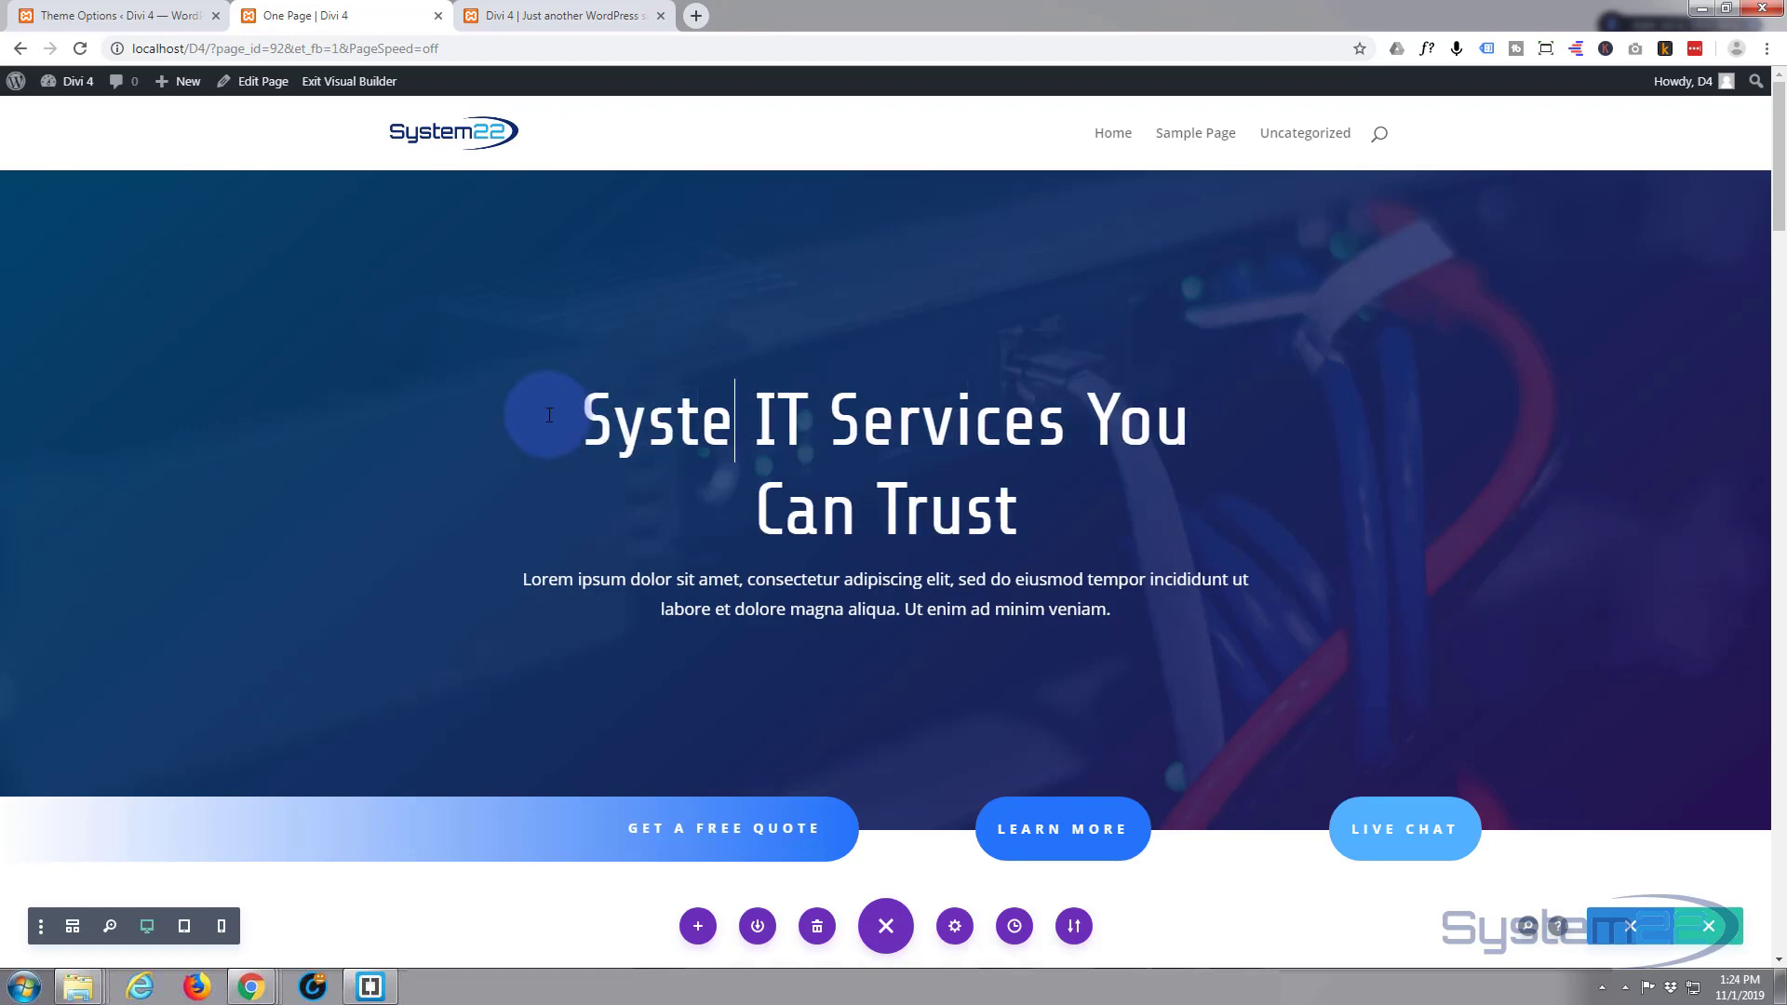
type("22")
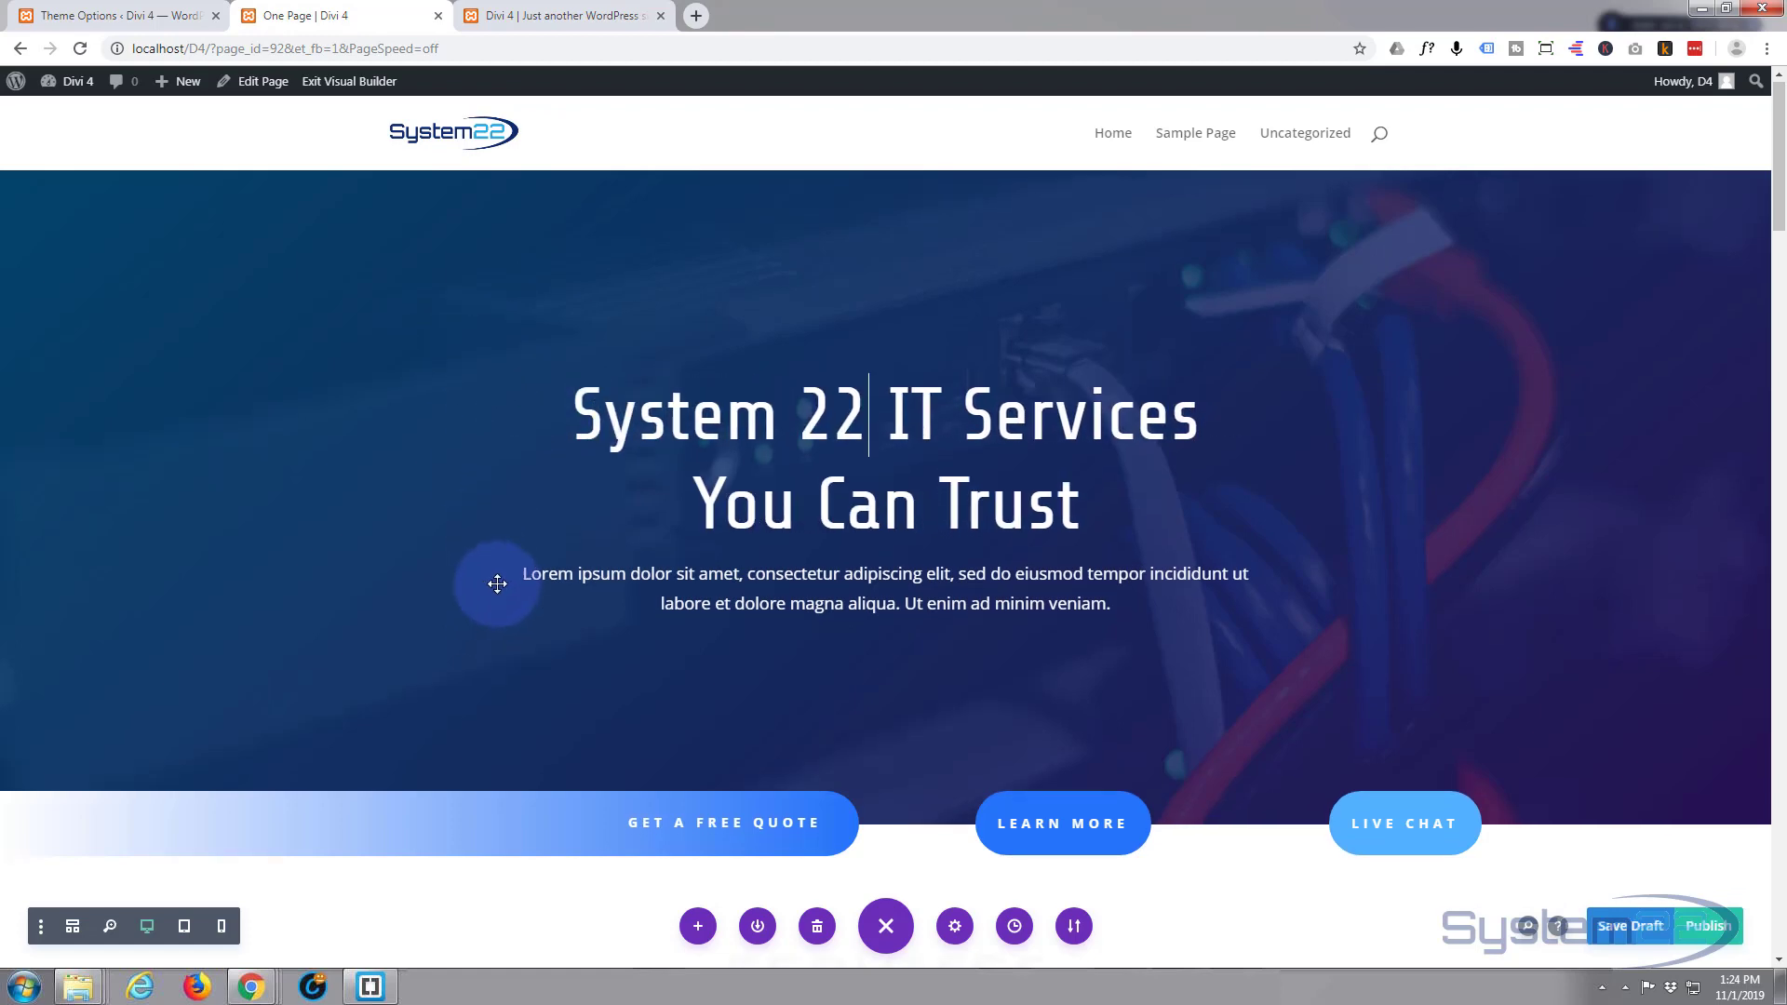
Inspect the image settings of the Professional IT Services & Technology Consulting section and discard them without changes.
scroll(497, 584, "down", 3)
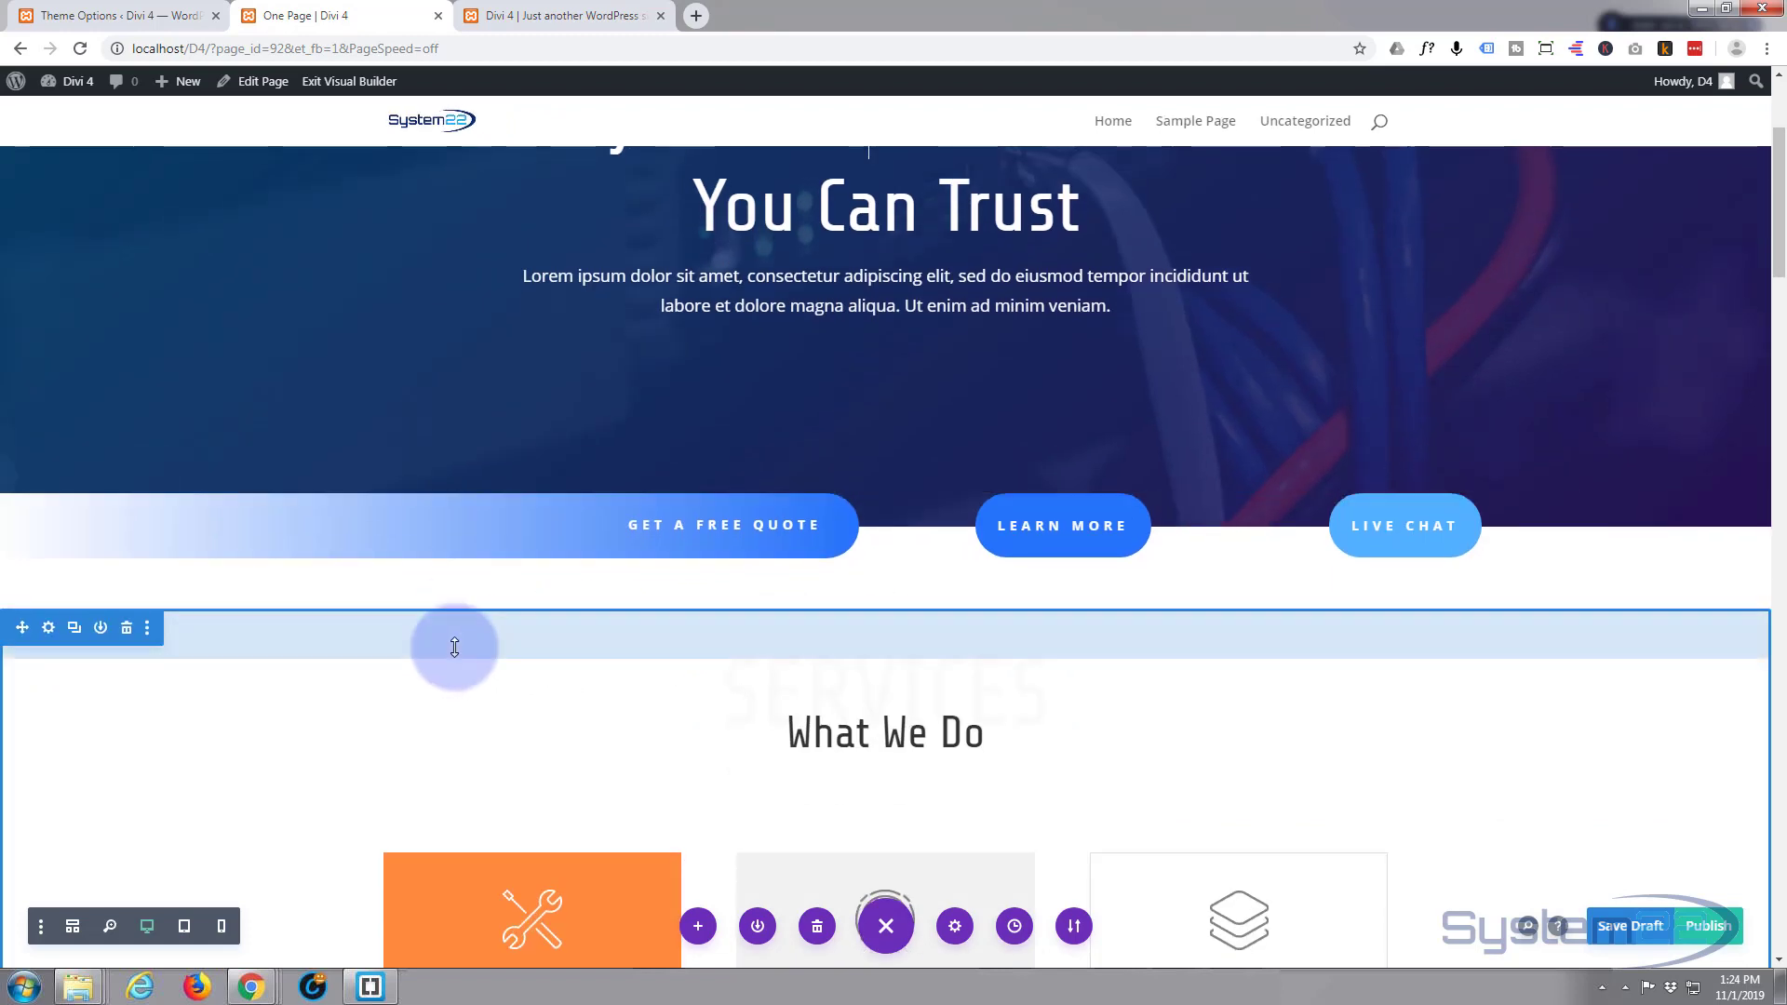
scroll(584, 552, "down", 1)
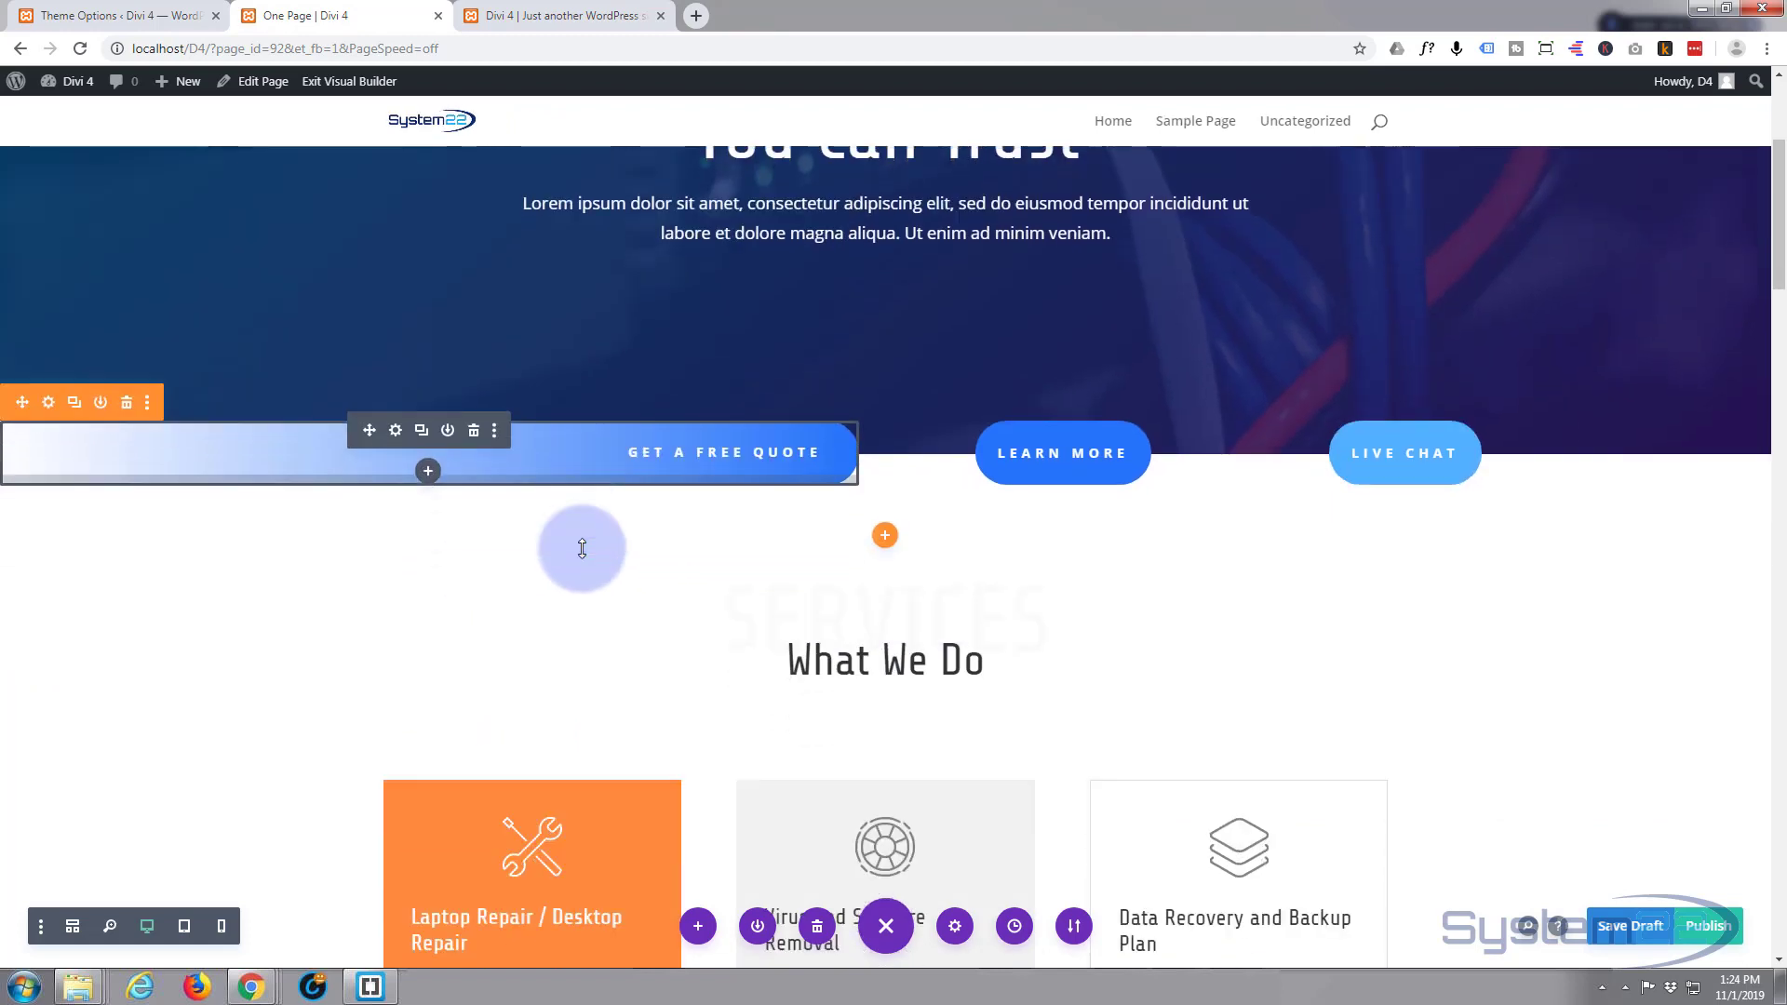
scroll(582, 549, "down", 5)
scroll(577, 558, "down", 8)
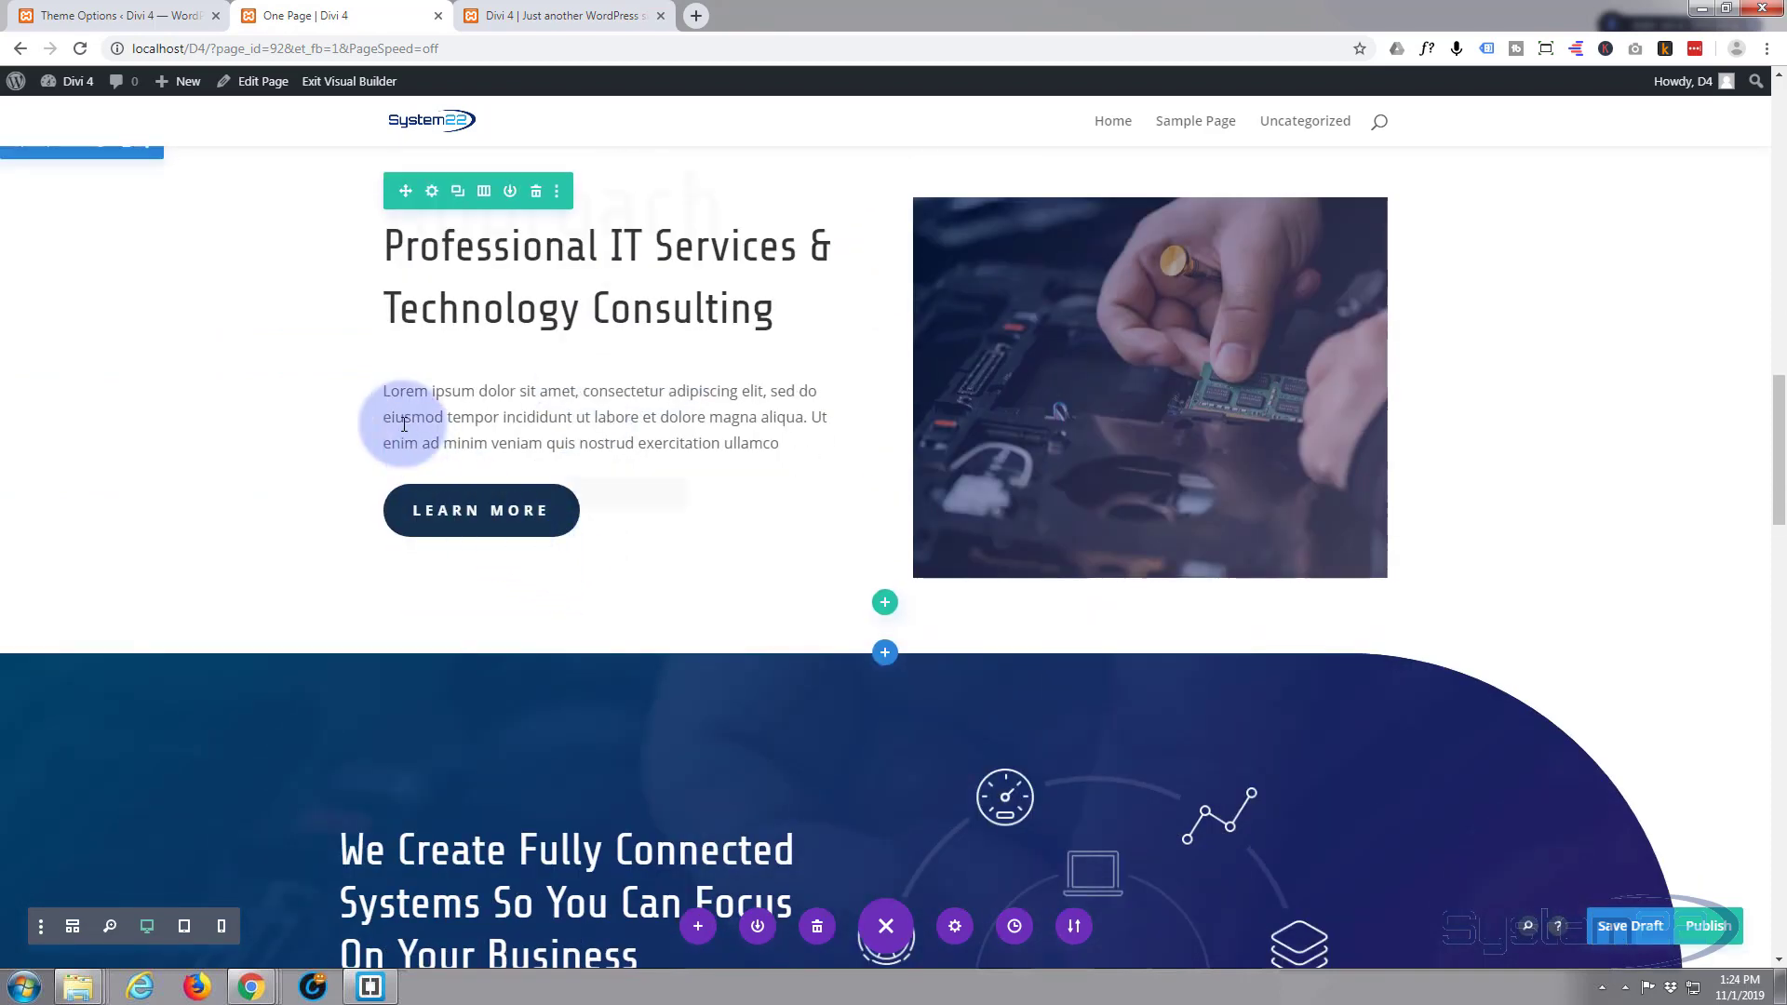
mouse_move(395, 397)
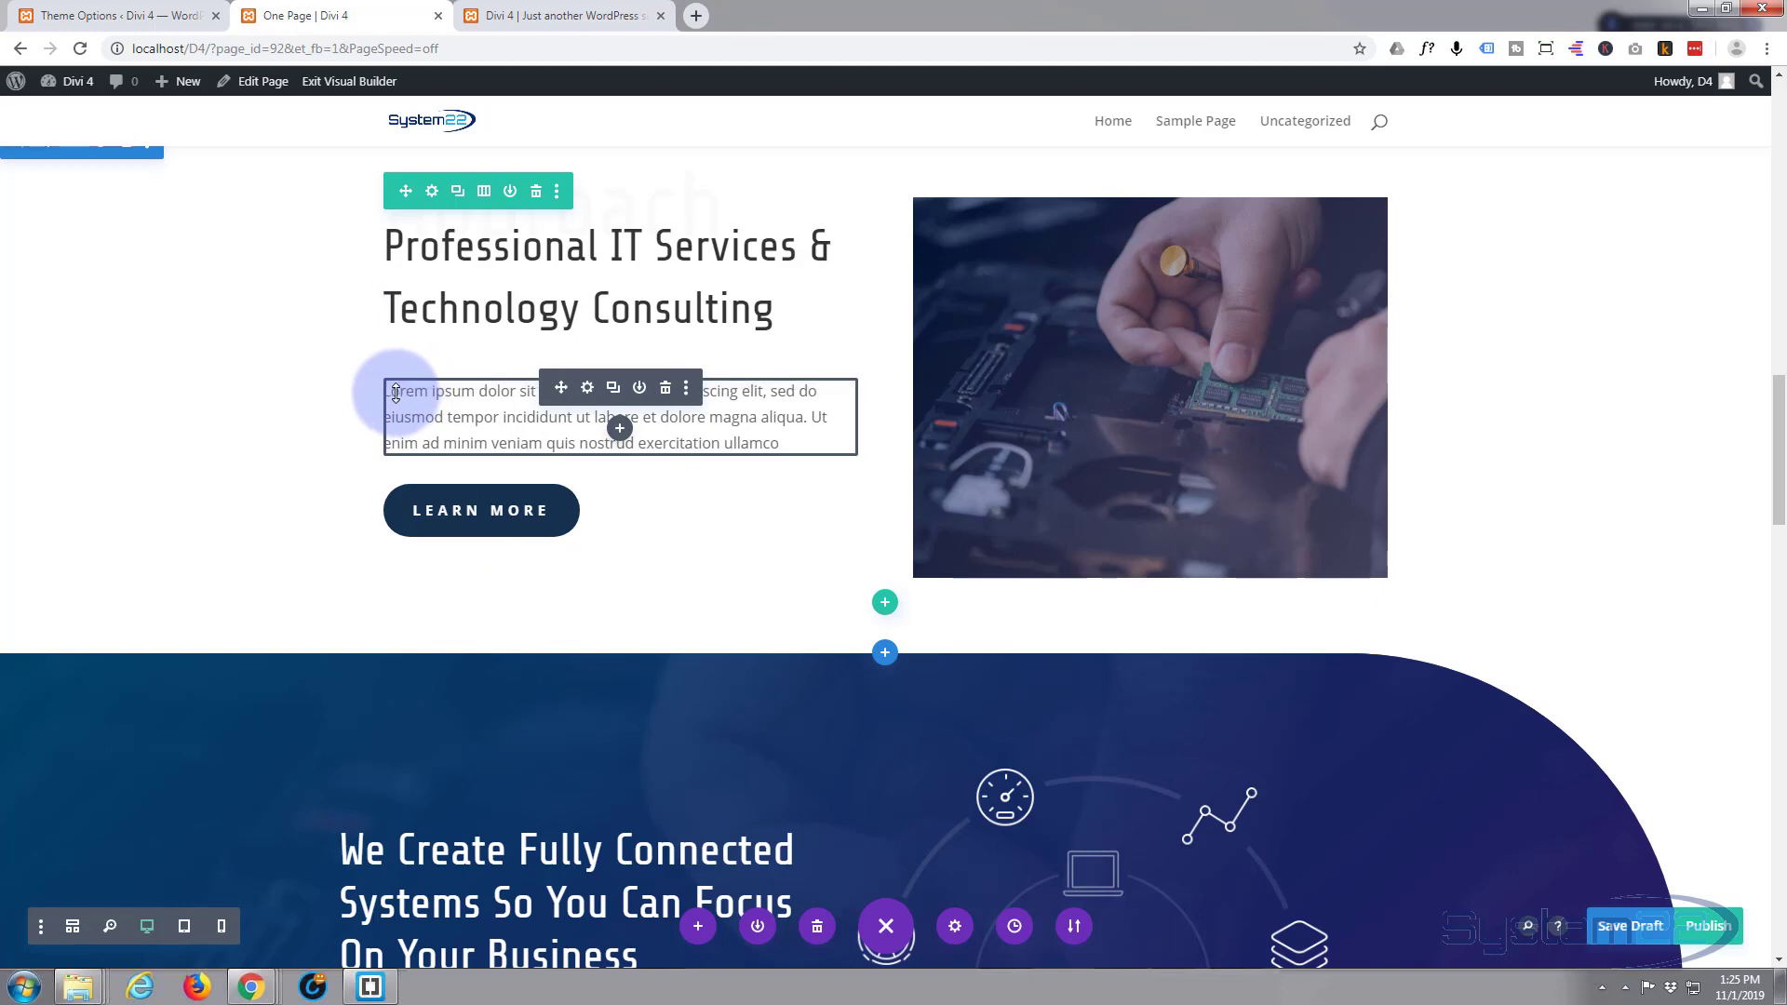
scroll(519, 382, "down", 2)
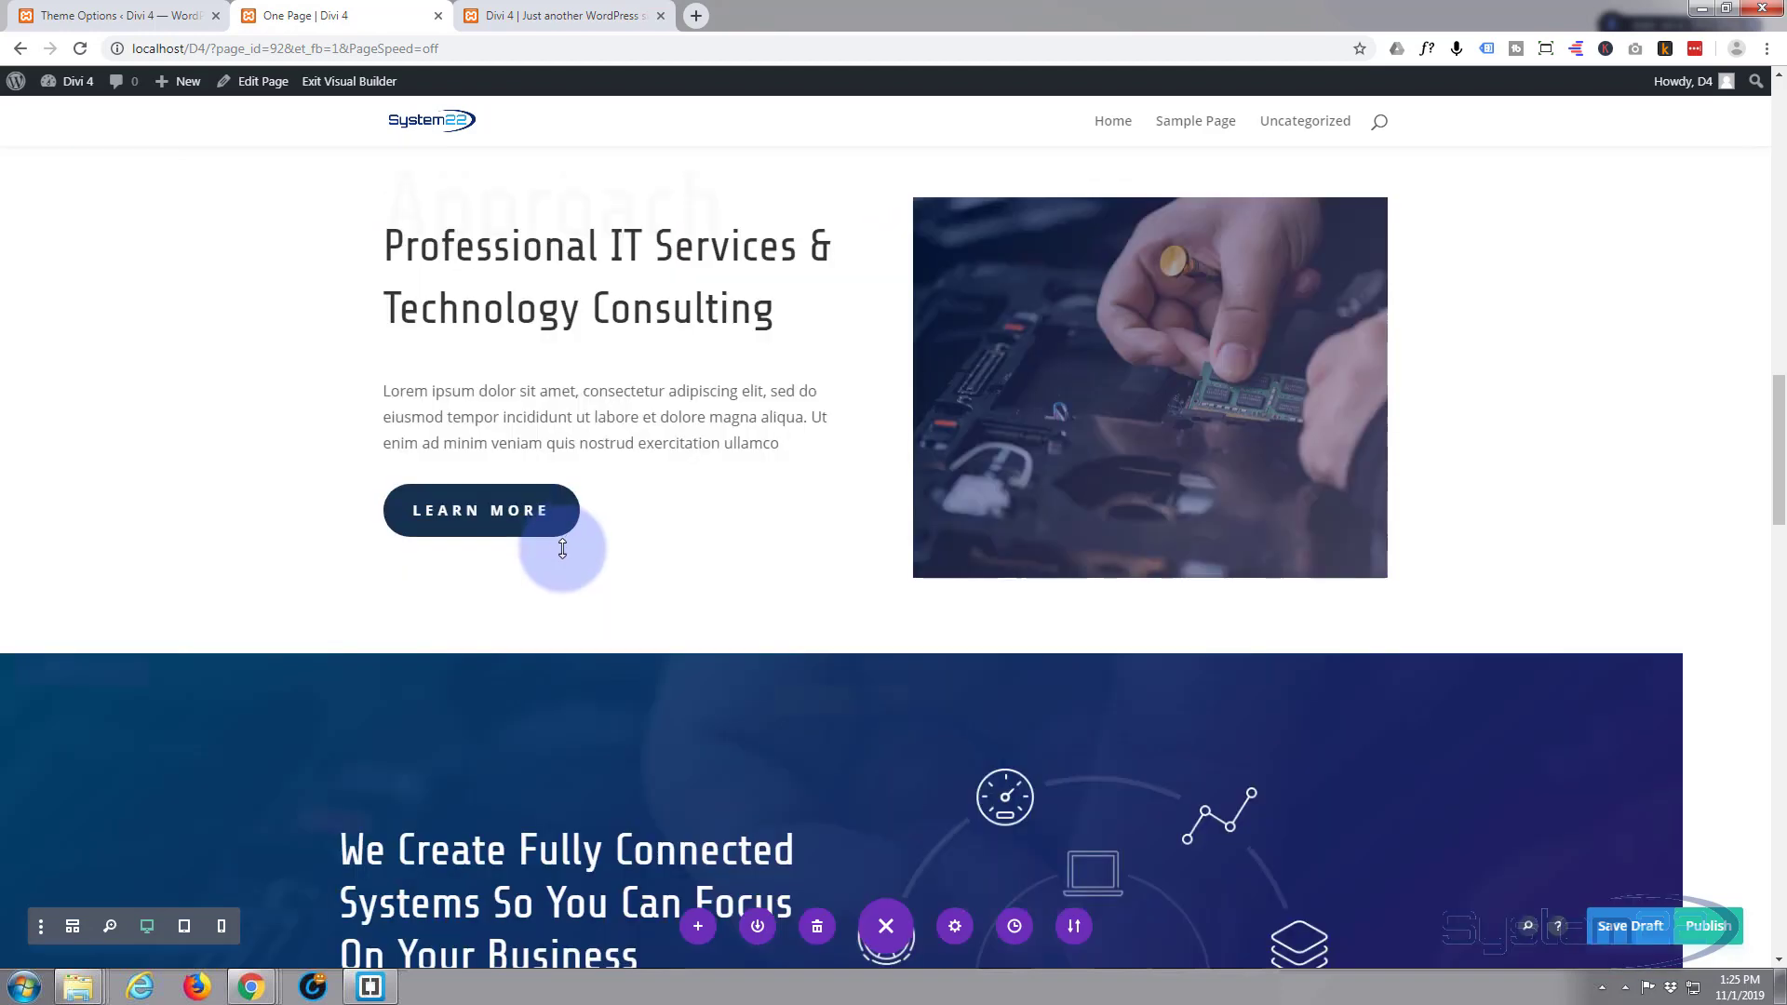
left_click_drag(395, 207, 670, 465)
scroll(1080, 319, "up", 2)
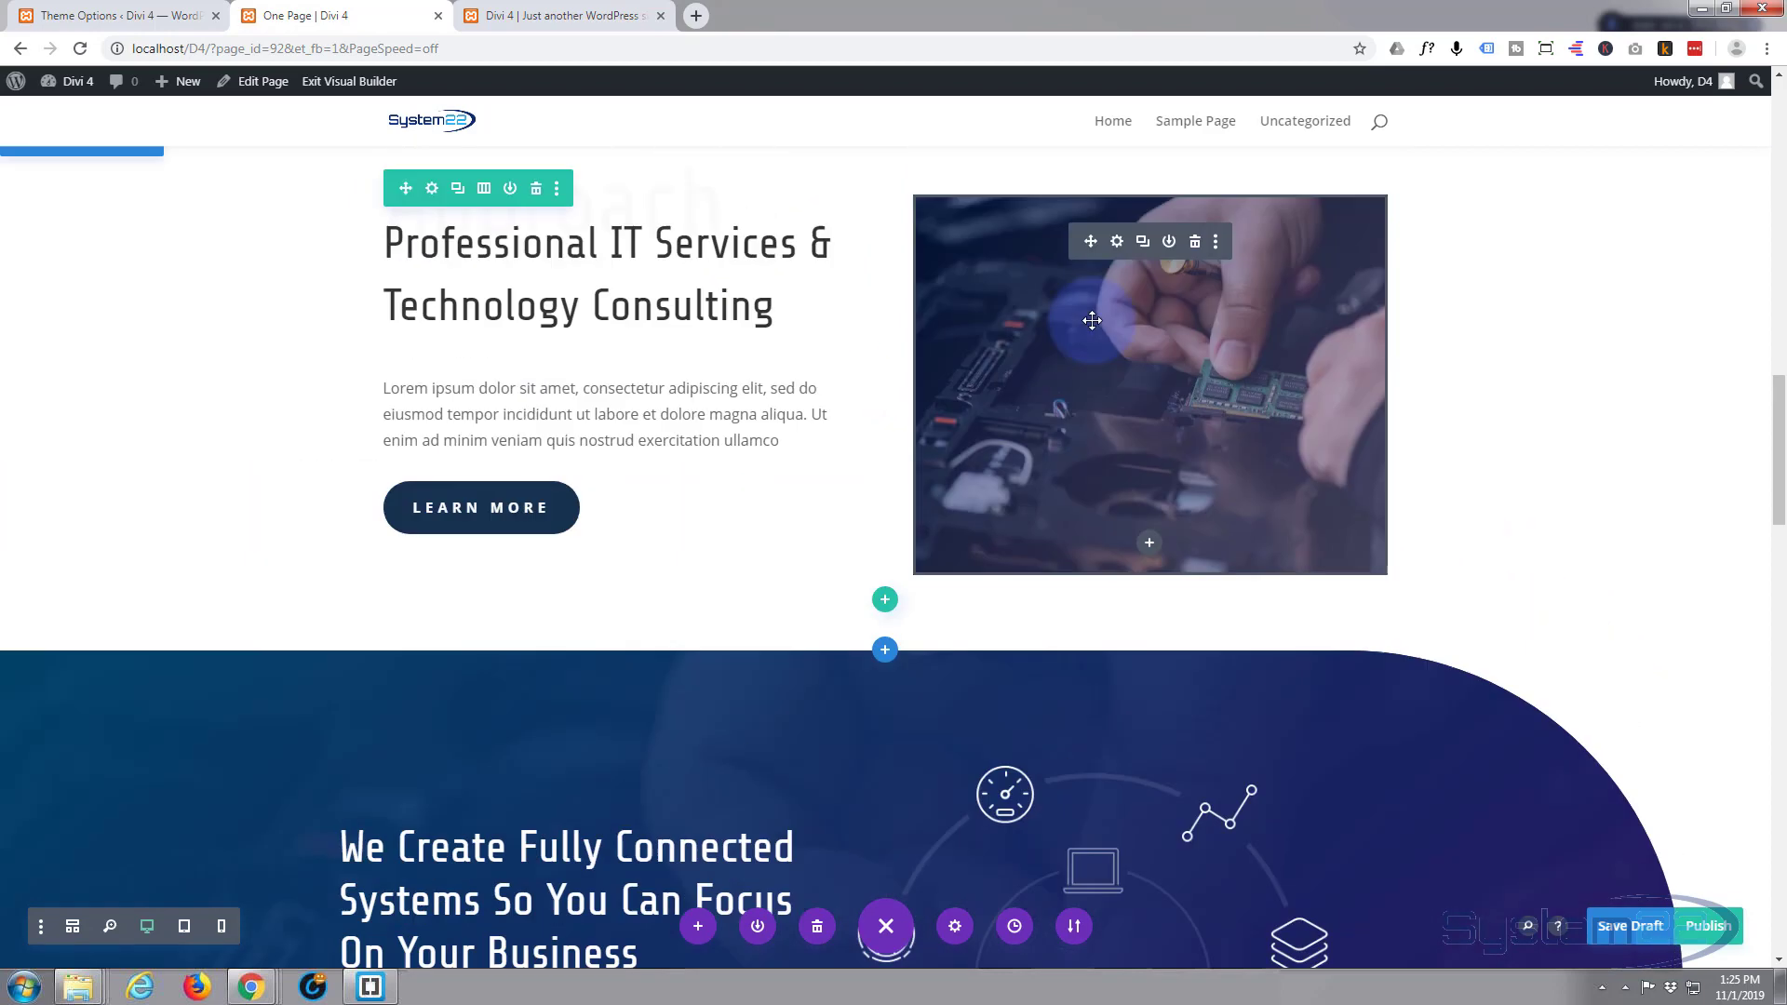
left_click(1117, 244)
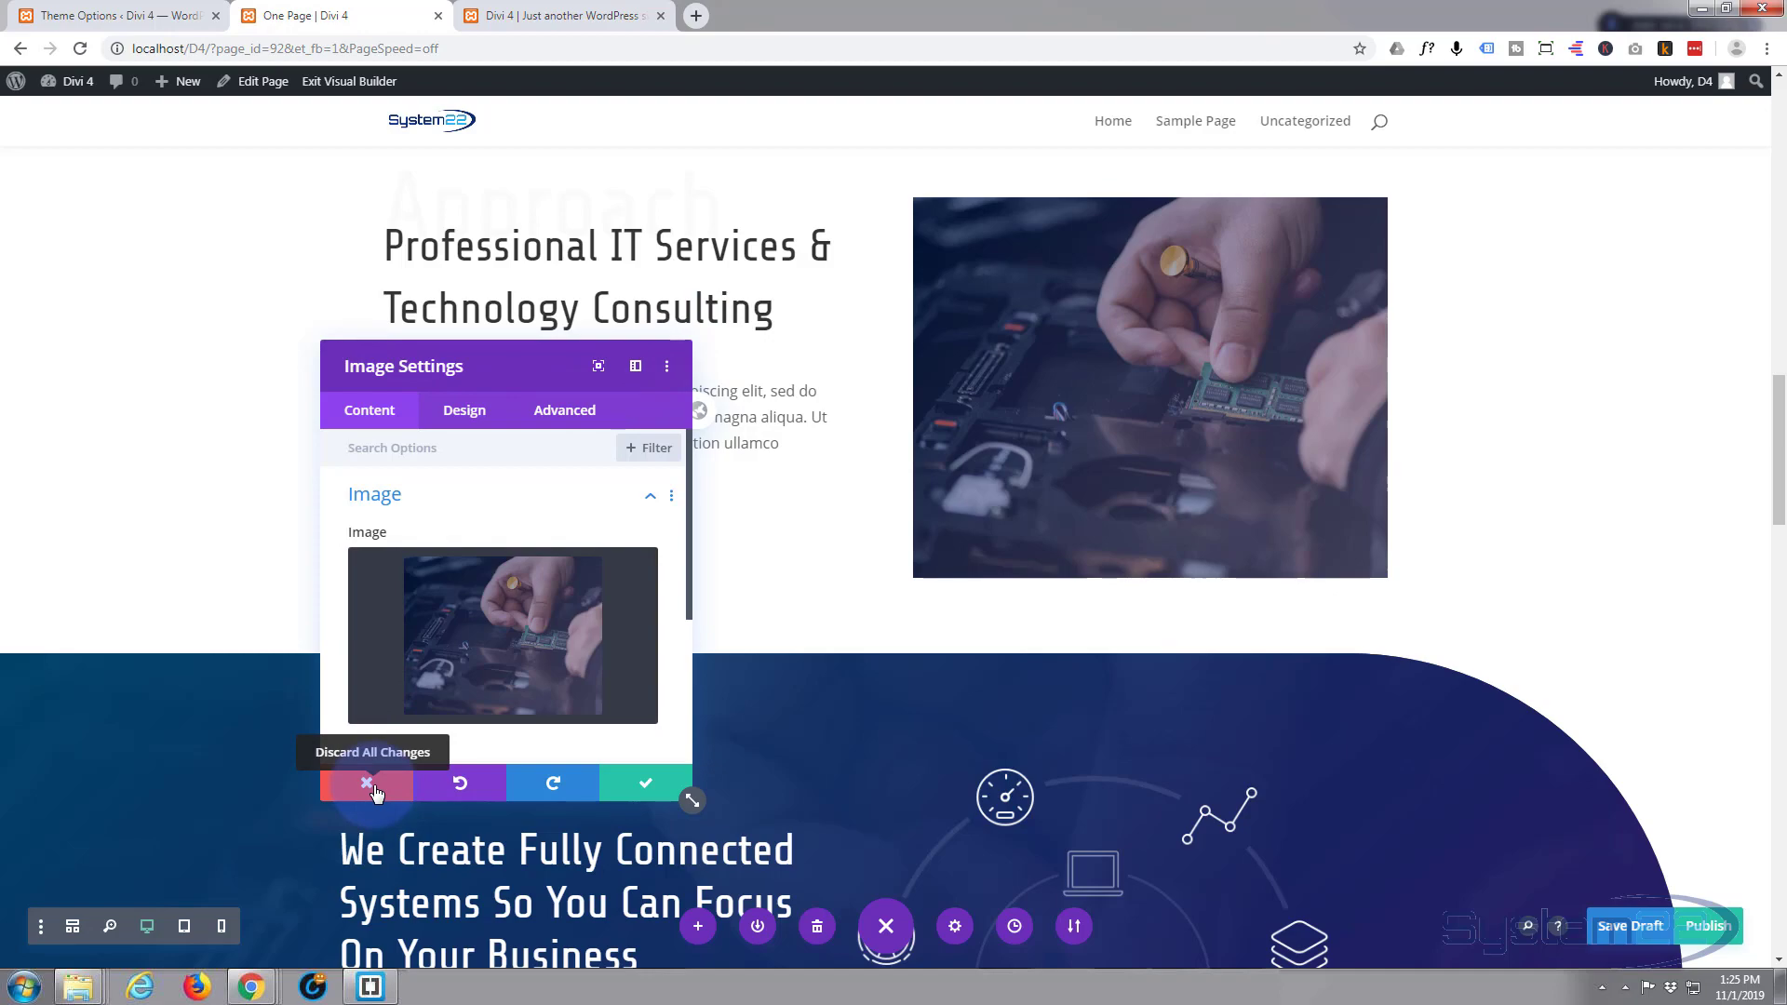
left_click(375, 792)
Examine the page's sections from the hero through services, approach and Five Spheres to the testimonials.
scroll(372, 791, "up", 5)
scroll(375, 796, "up", 1)
scroll(377, 797, "down", 15)
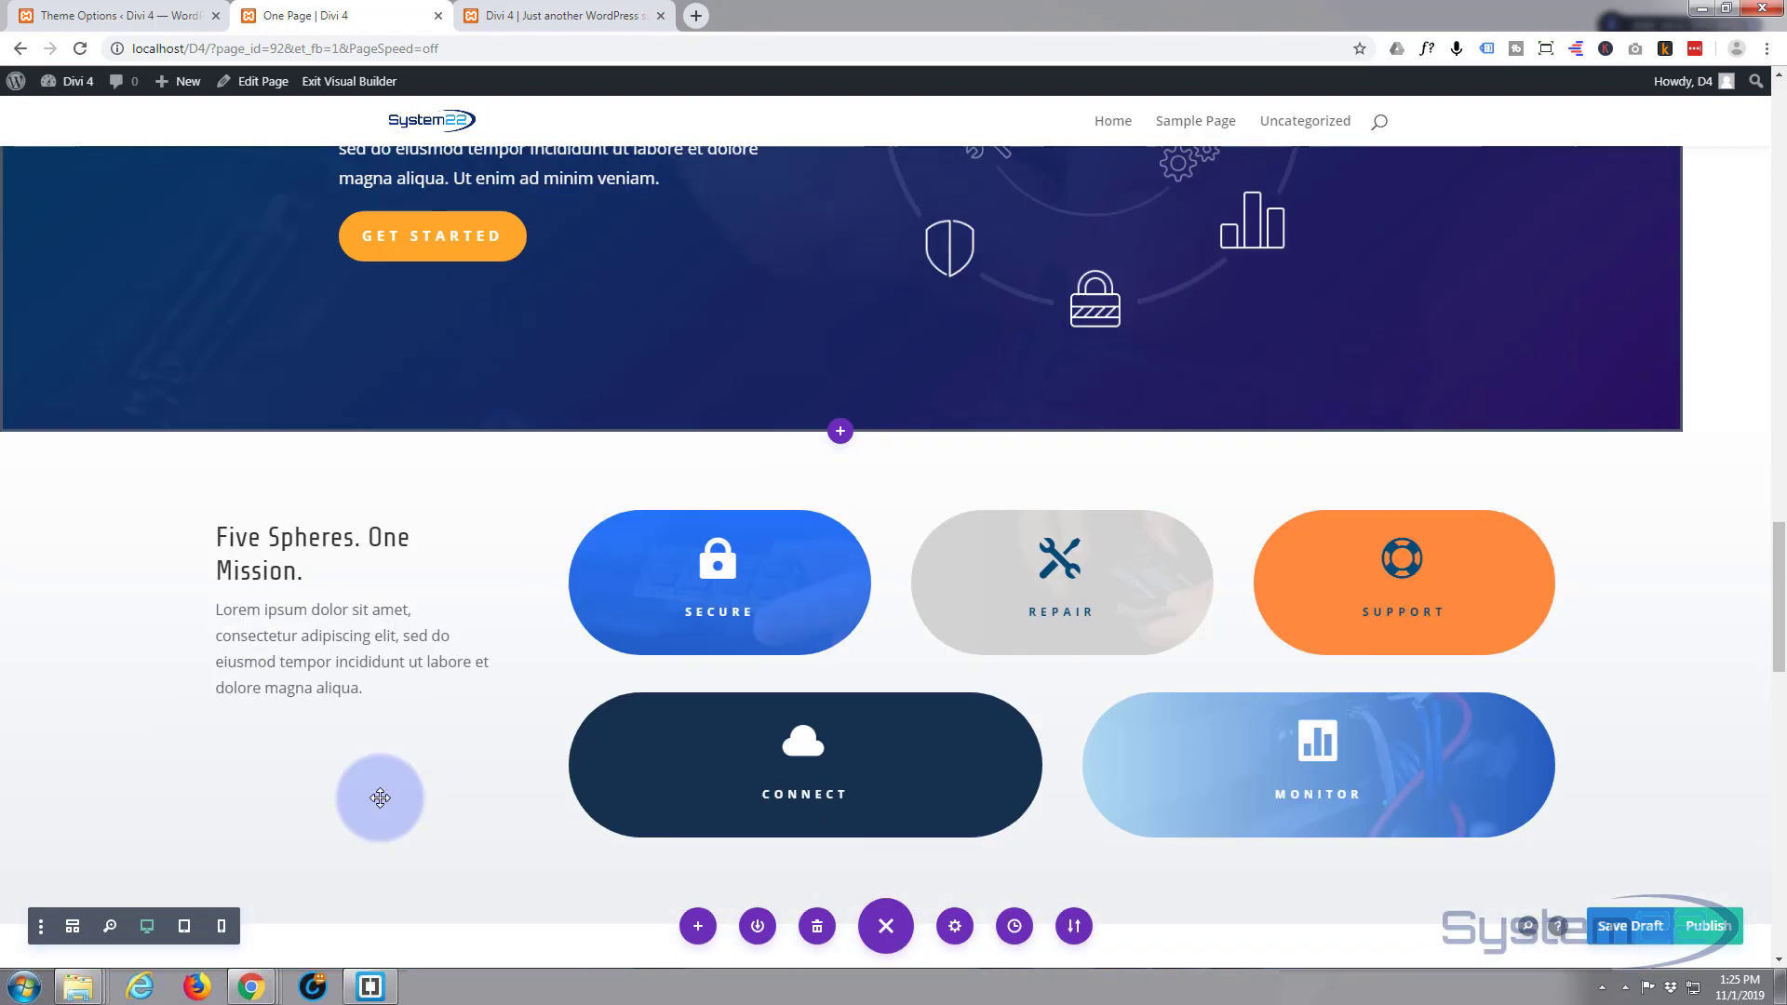
scroll(379, 798, "down", 4)
scroll(381, 798, "up", 14)
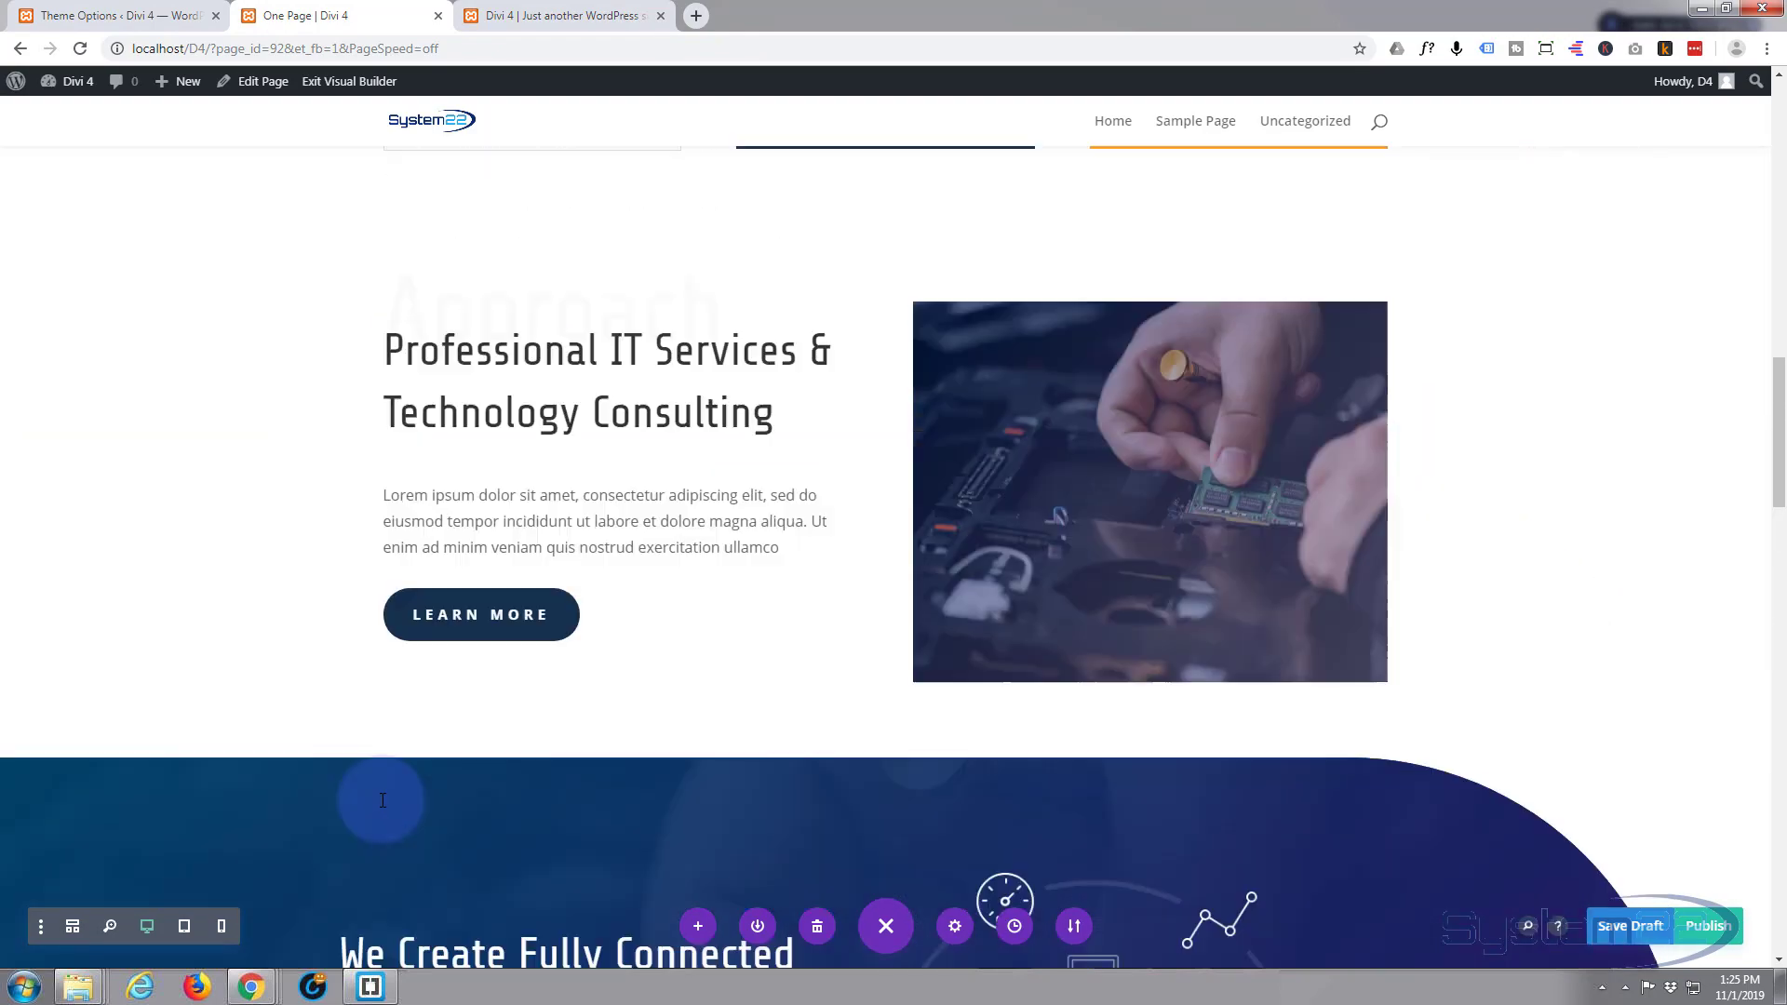
scroll(382, 798, "up", 15)
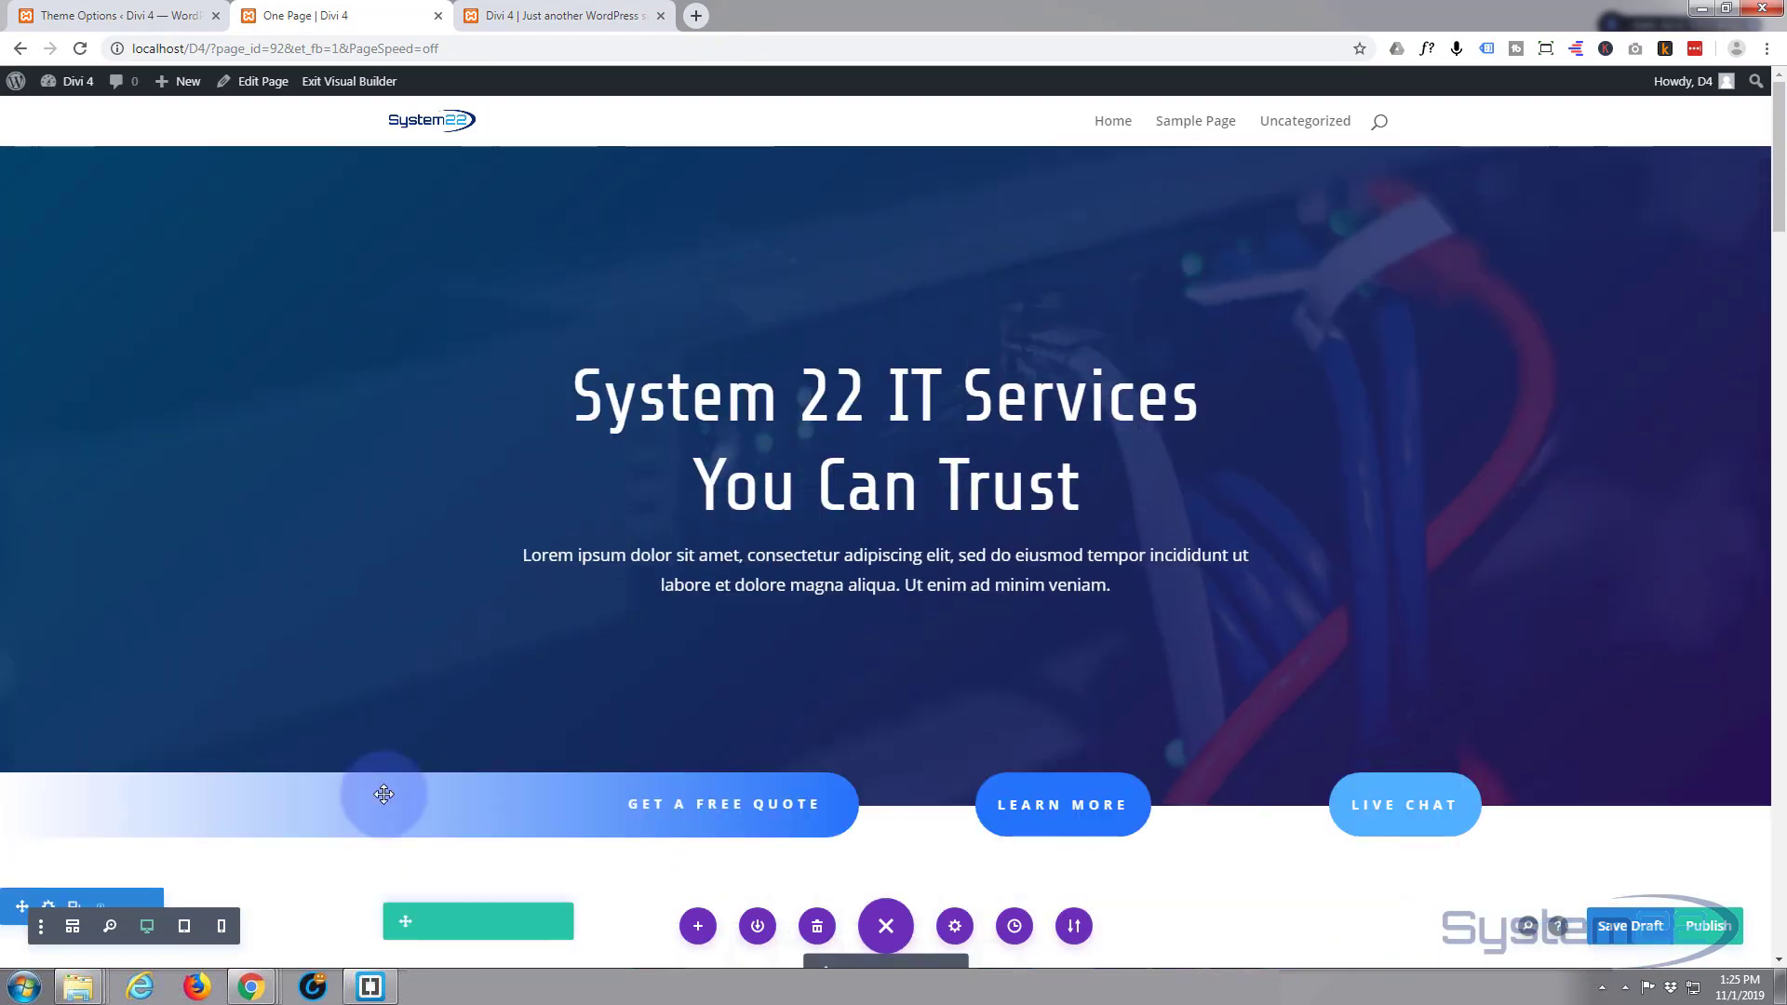
scroll(383, 794, "up", 1)
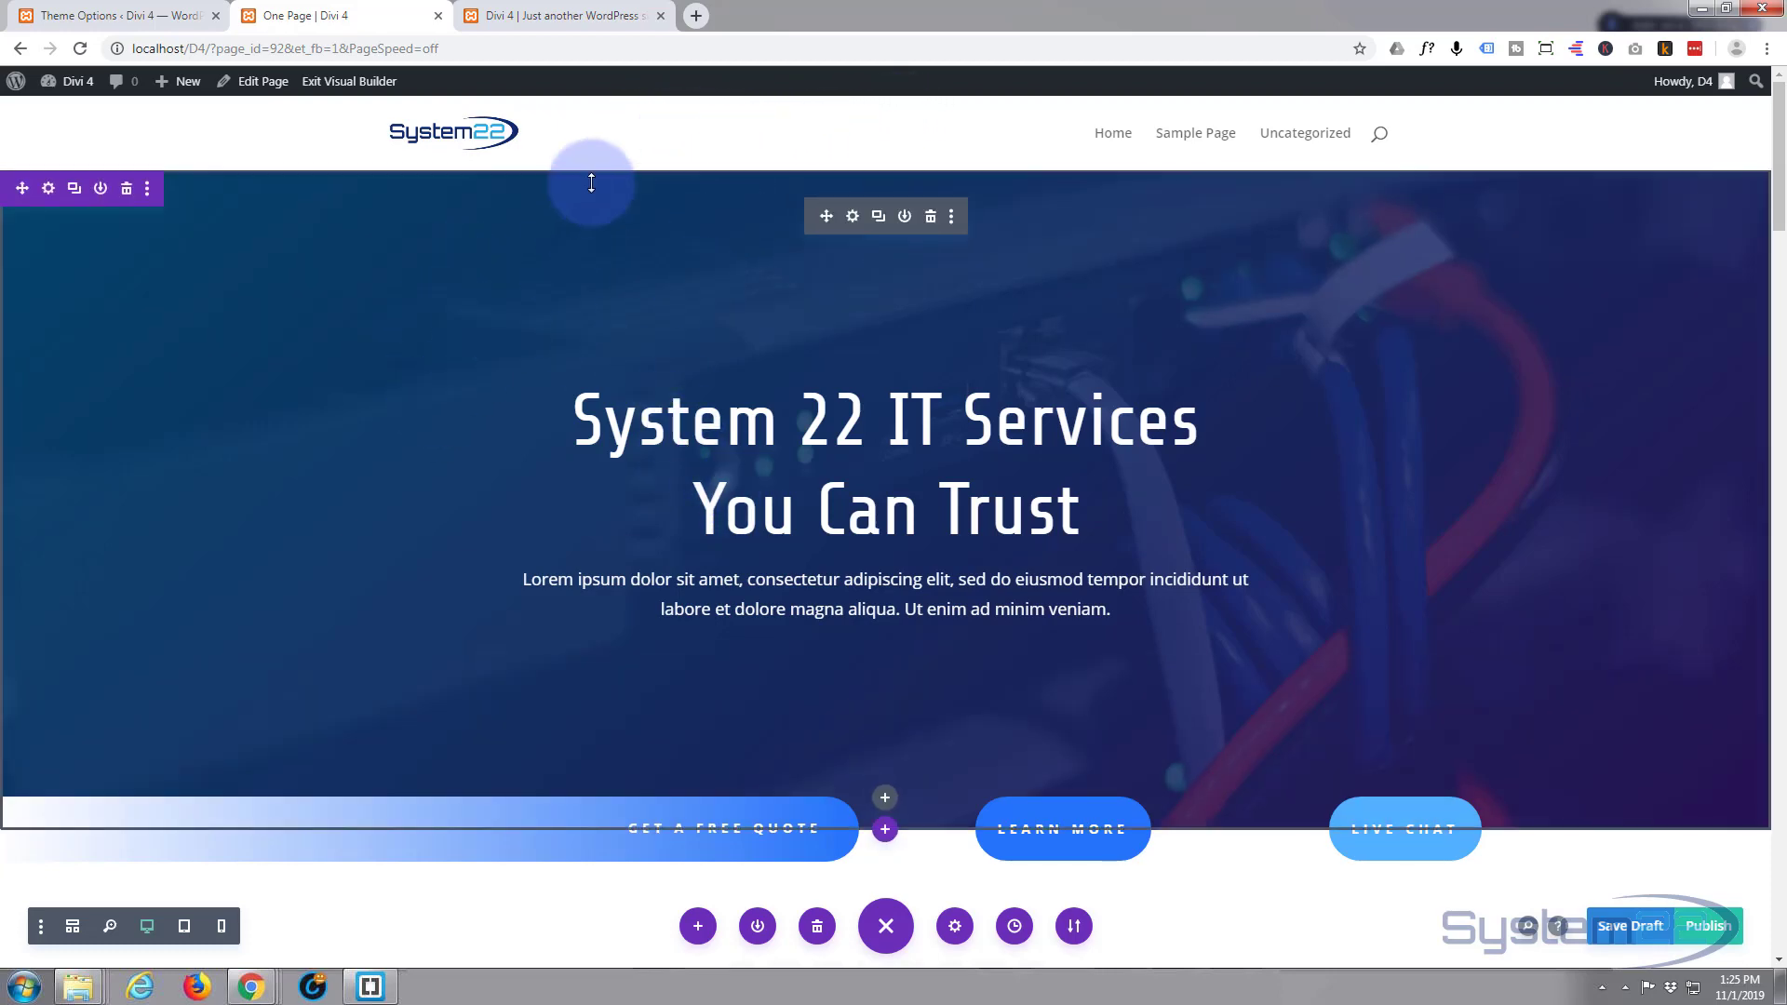
scroll(494, 388, "down", 5)
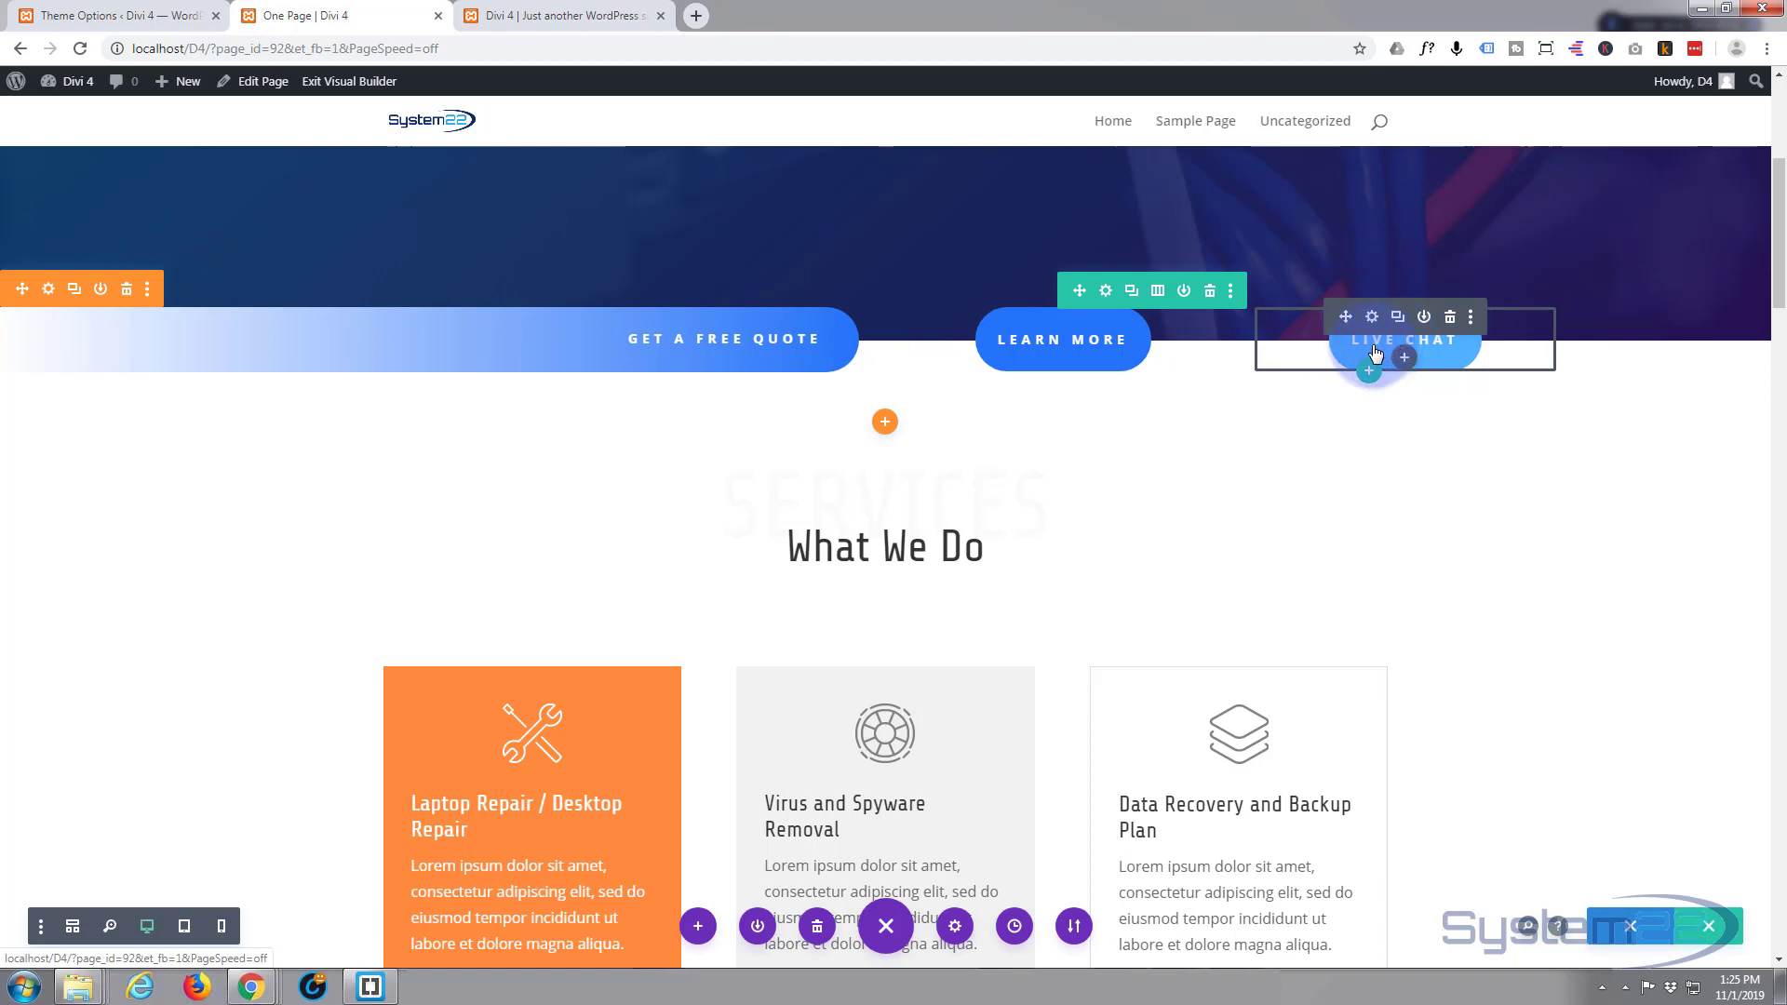
scroll(208, 493, "down", 3)
scroll(208, 493, "down", 1)
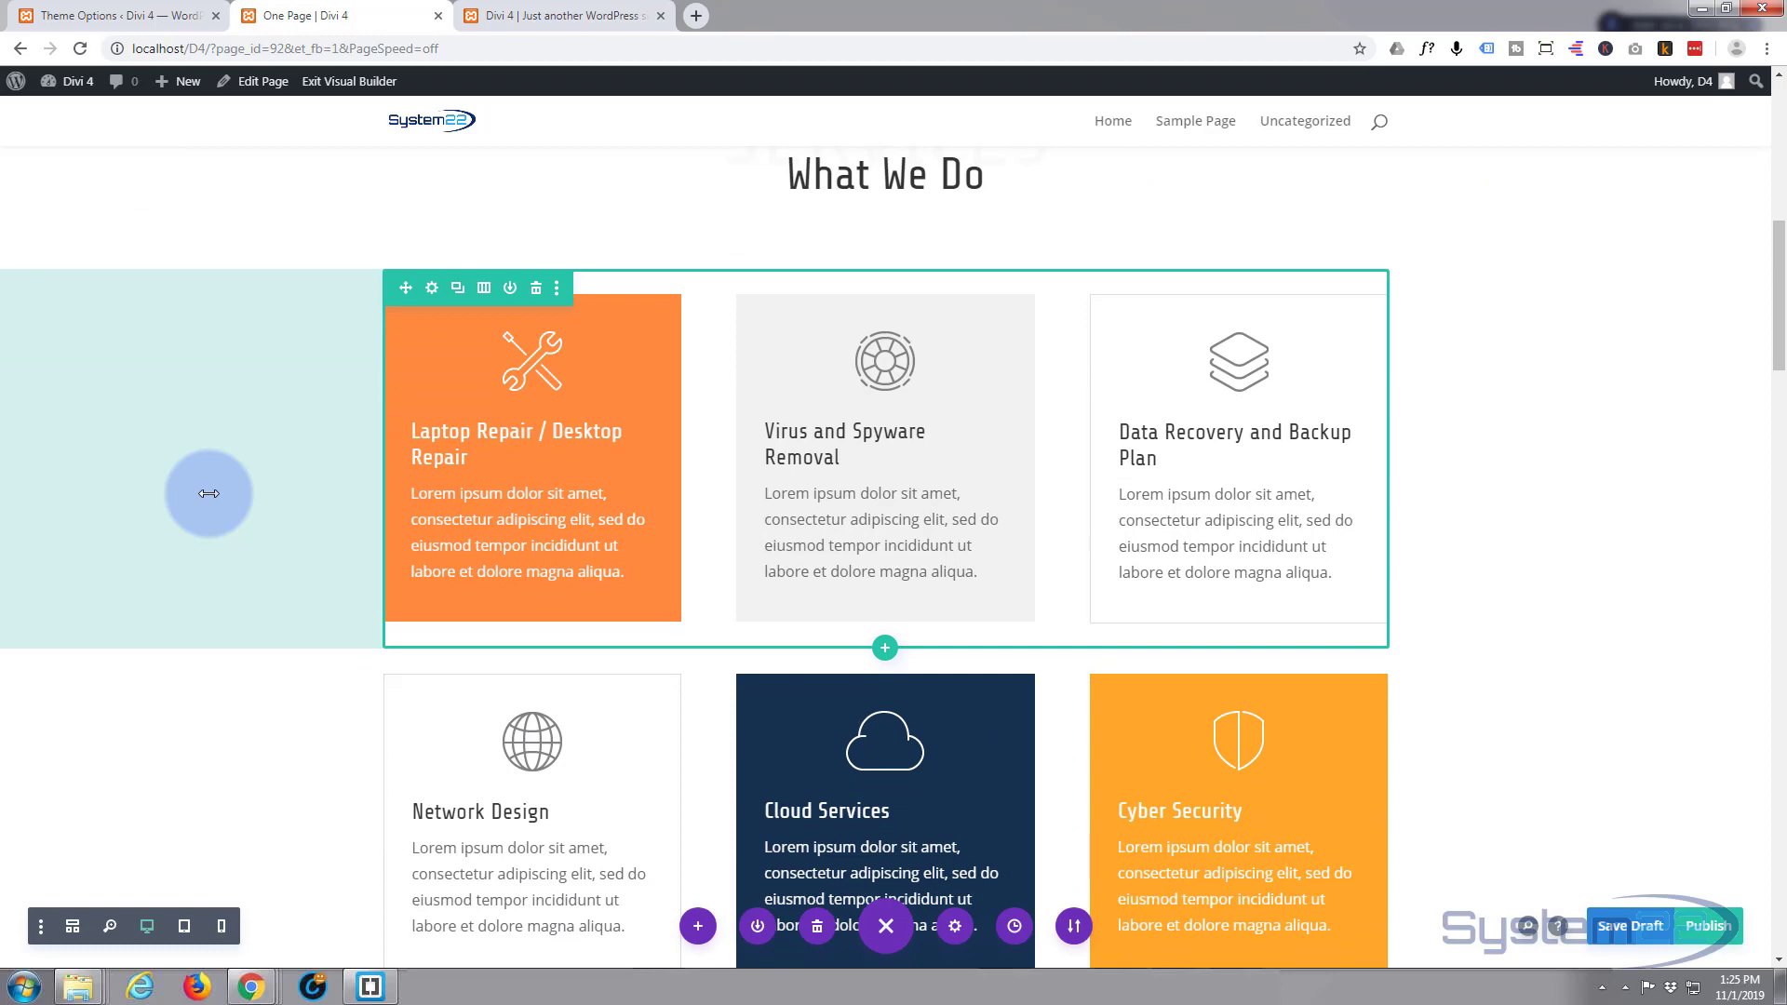
scroll(208, 493, "down", 2)
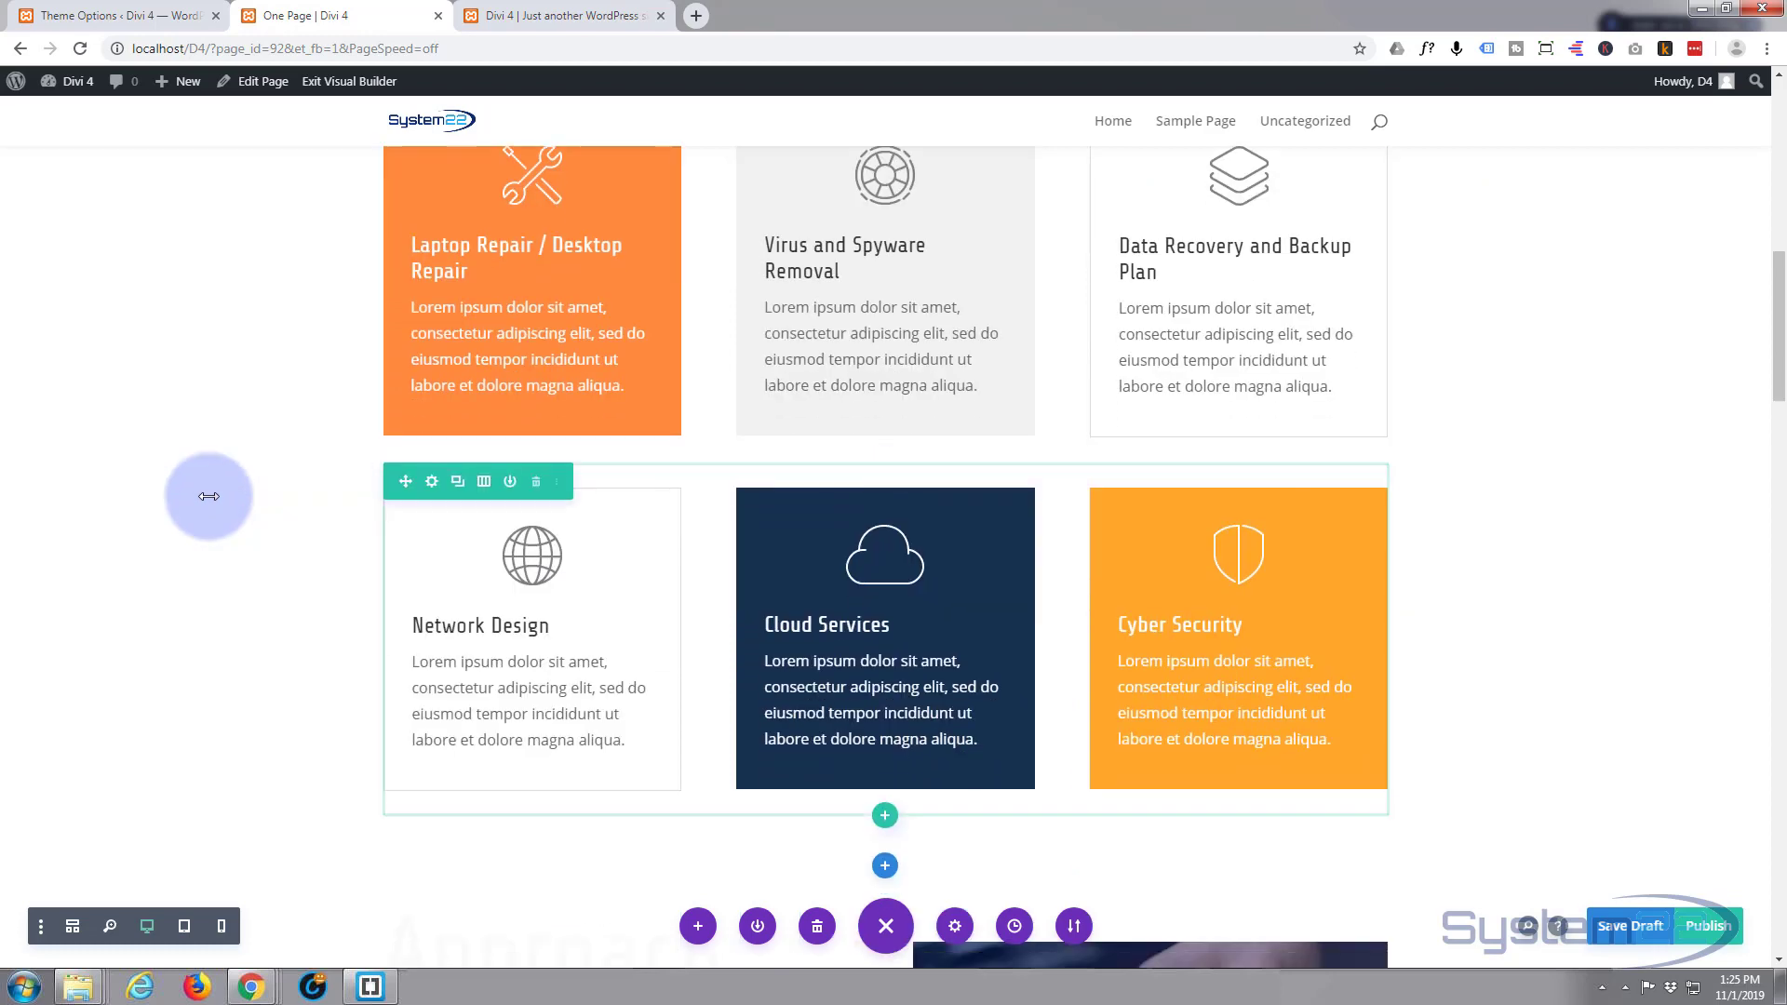
scroll(211, 498, "up", 6)
scroll(211, 502, "up", 5)
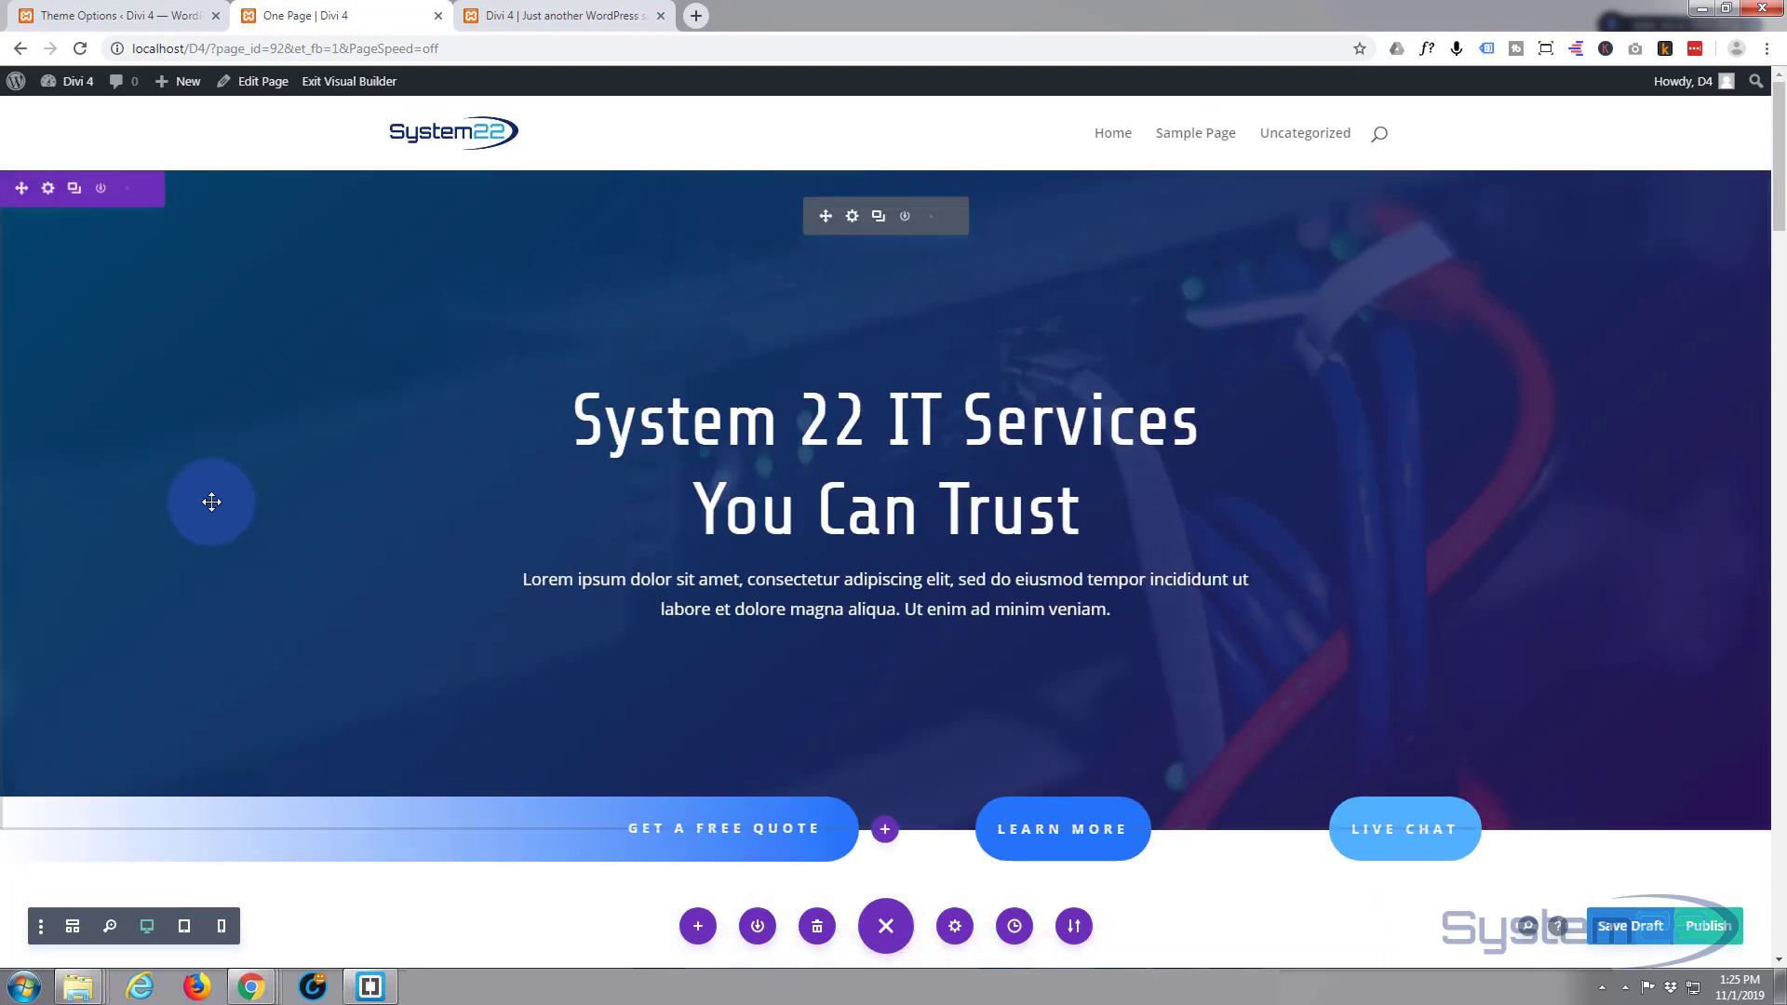
scroll(480, 387, "down", 8)
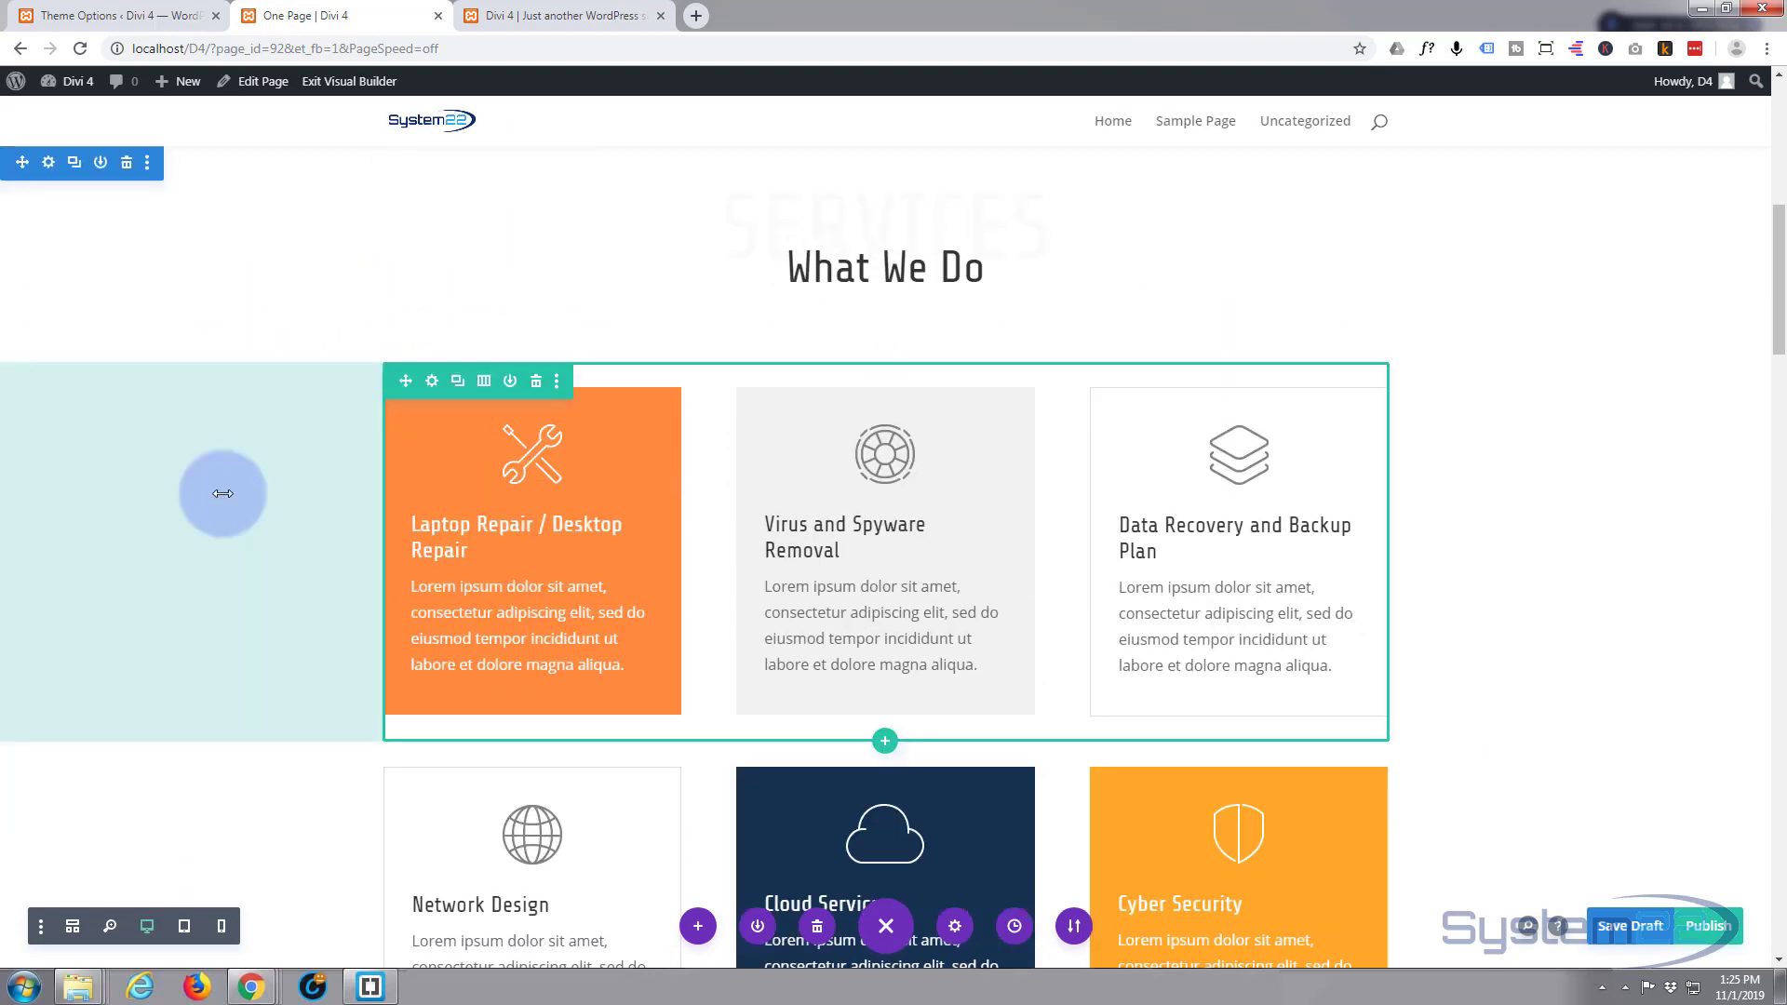
scroll(290, 424, "down", 10)
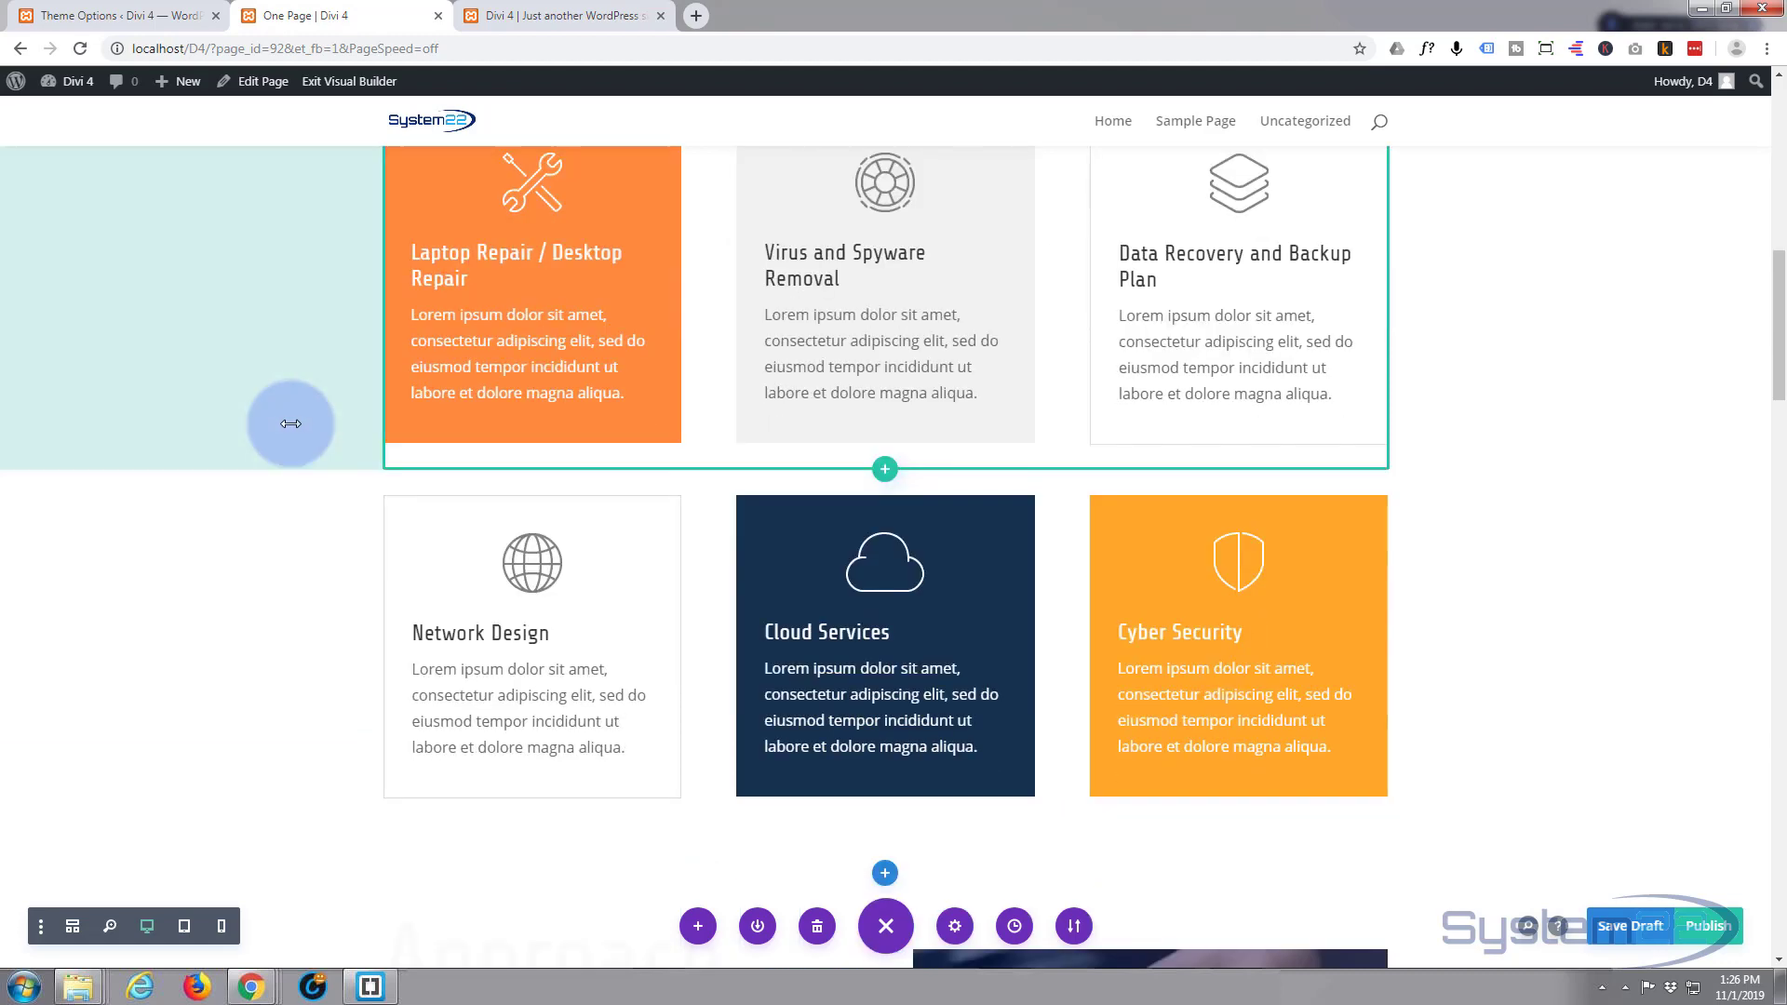
scroll(290, 424, "down", 6)
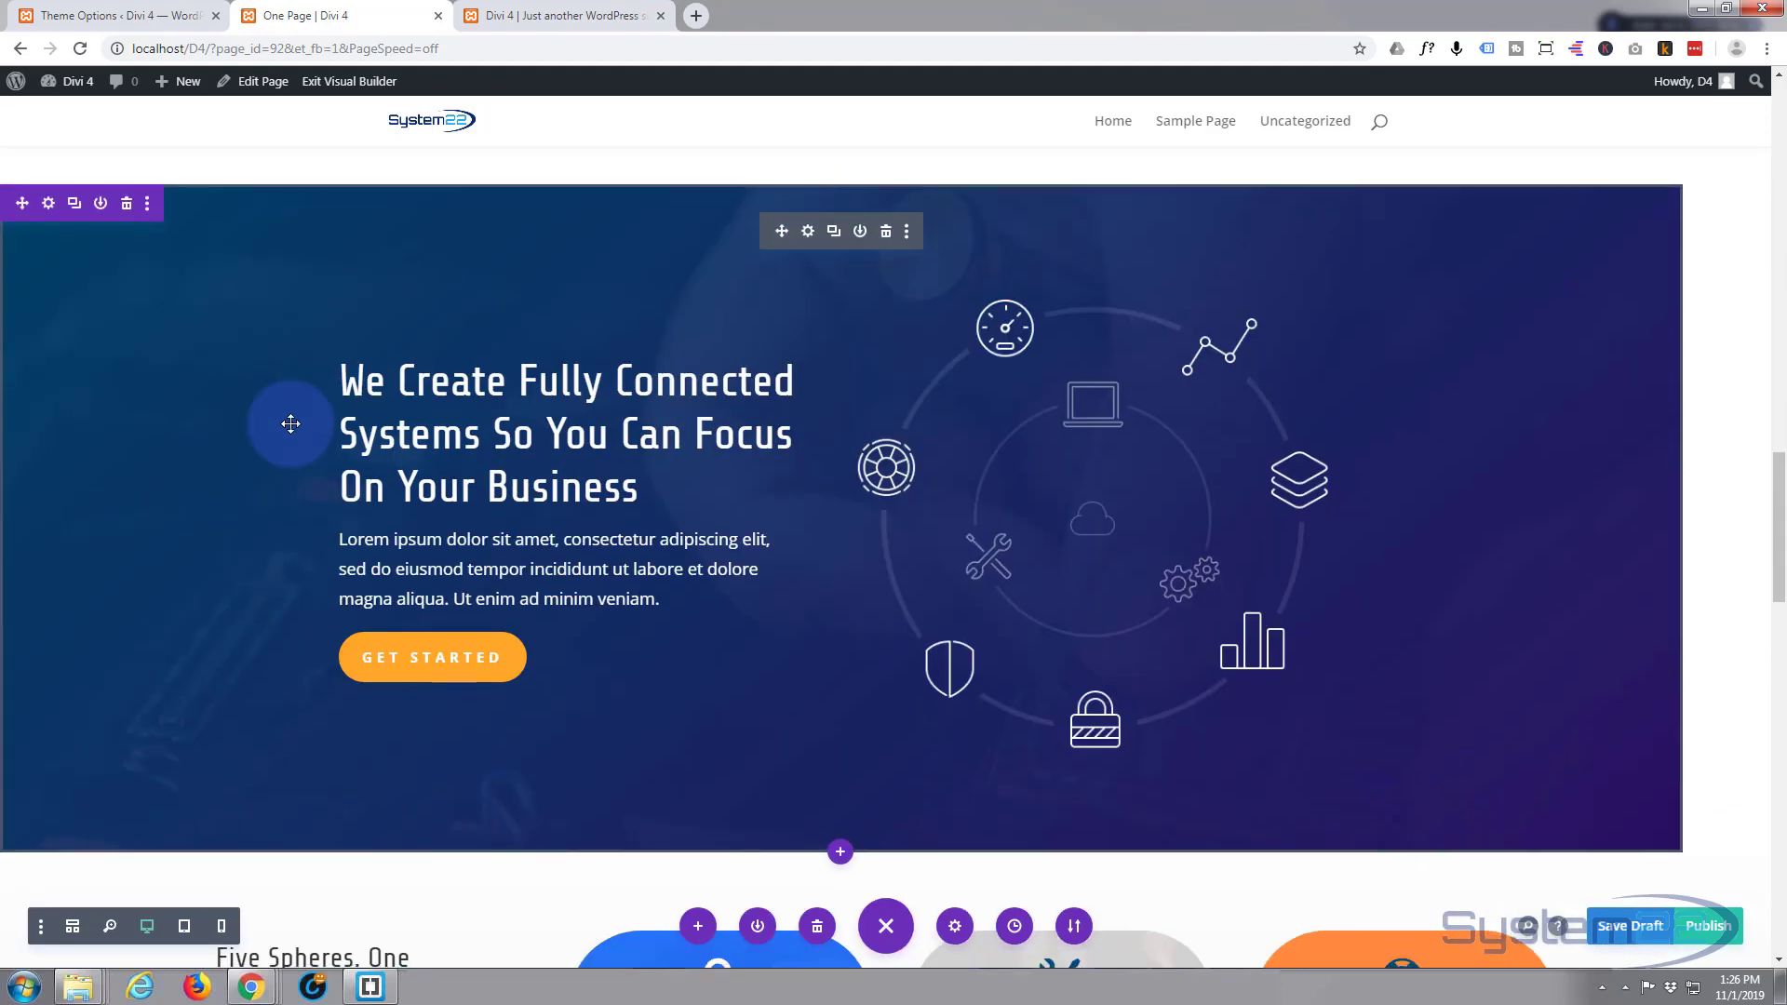
scroll(290, 423, "down", 6)
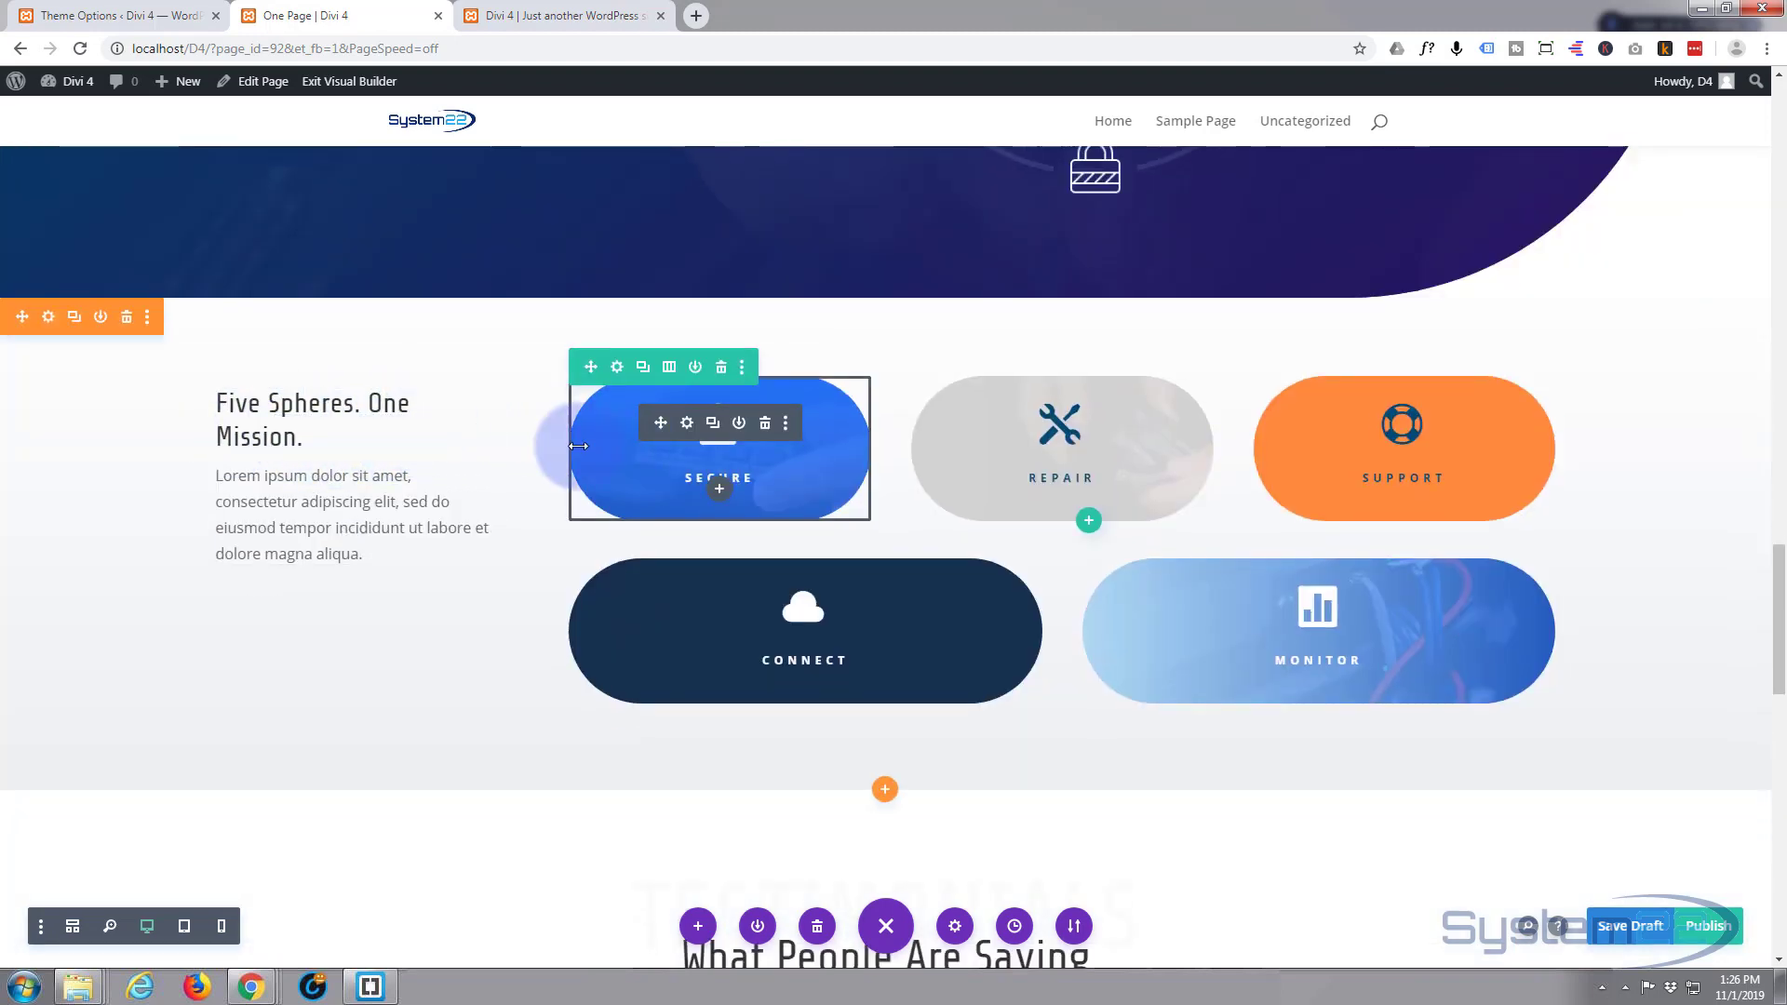
scroll(578, 445, "down", 7)
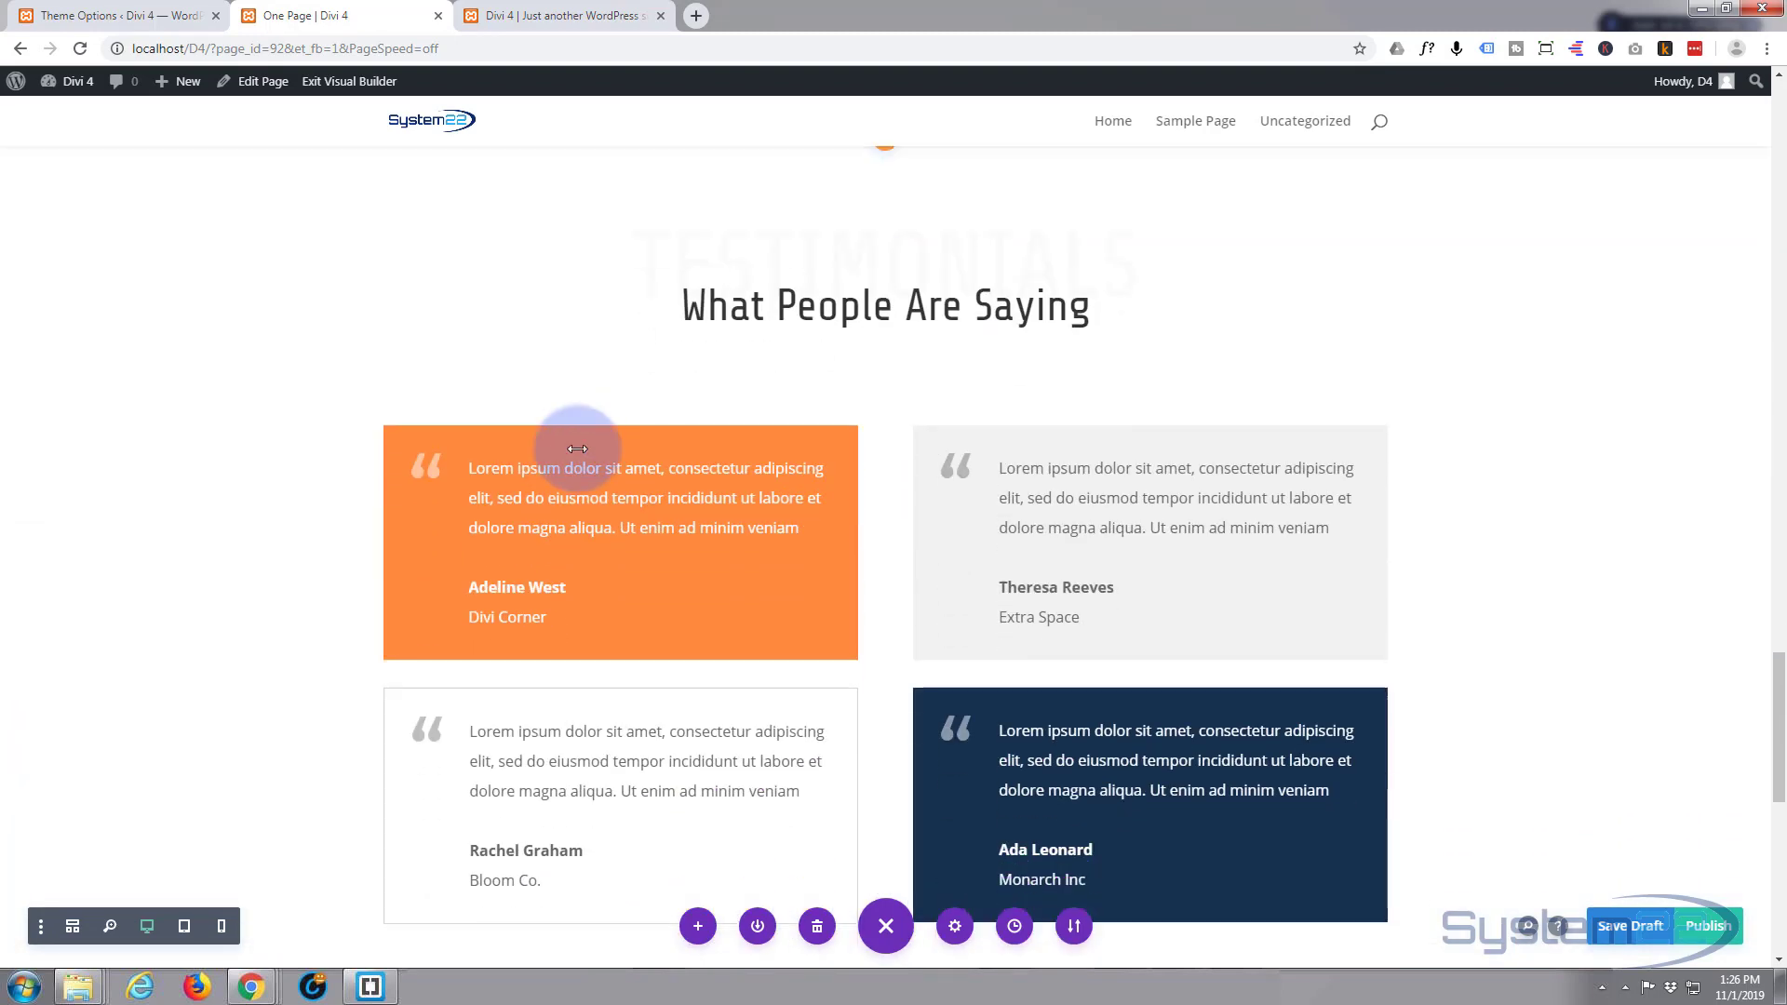
Set the CSS ID of the We're Here To Help! contact form section to contact and save its settings.
scroll(319, 526, "down", 5)
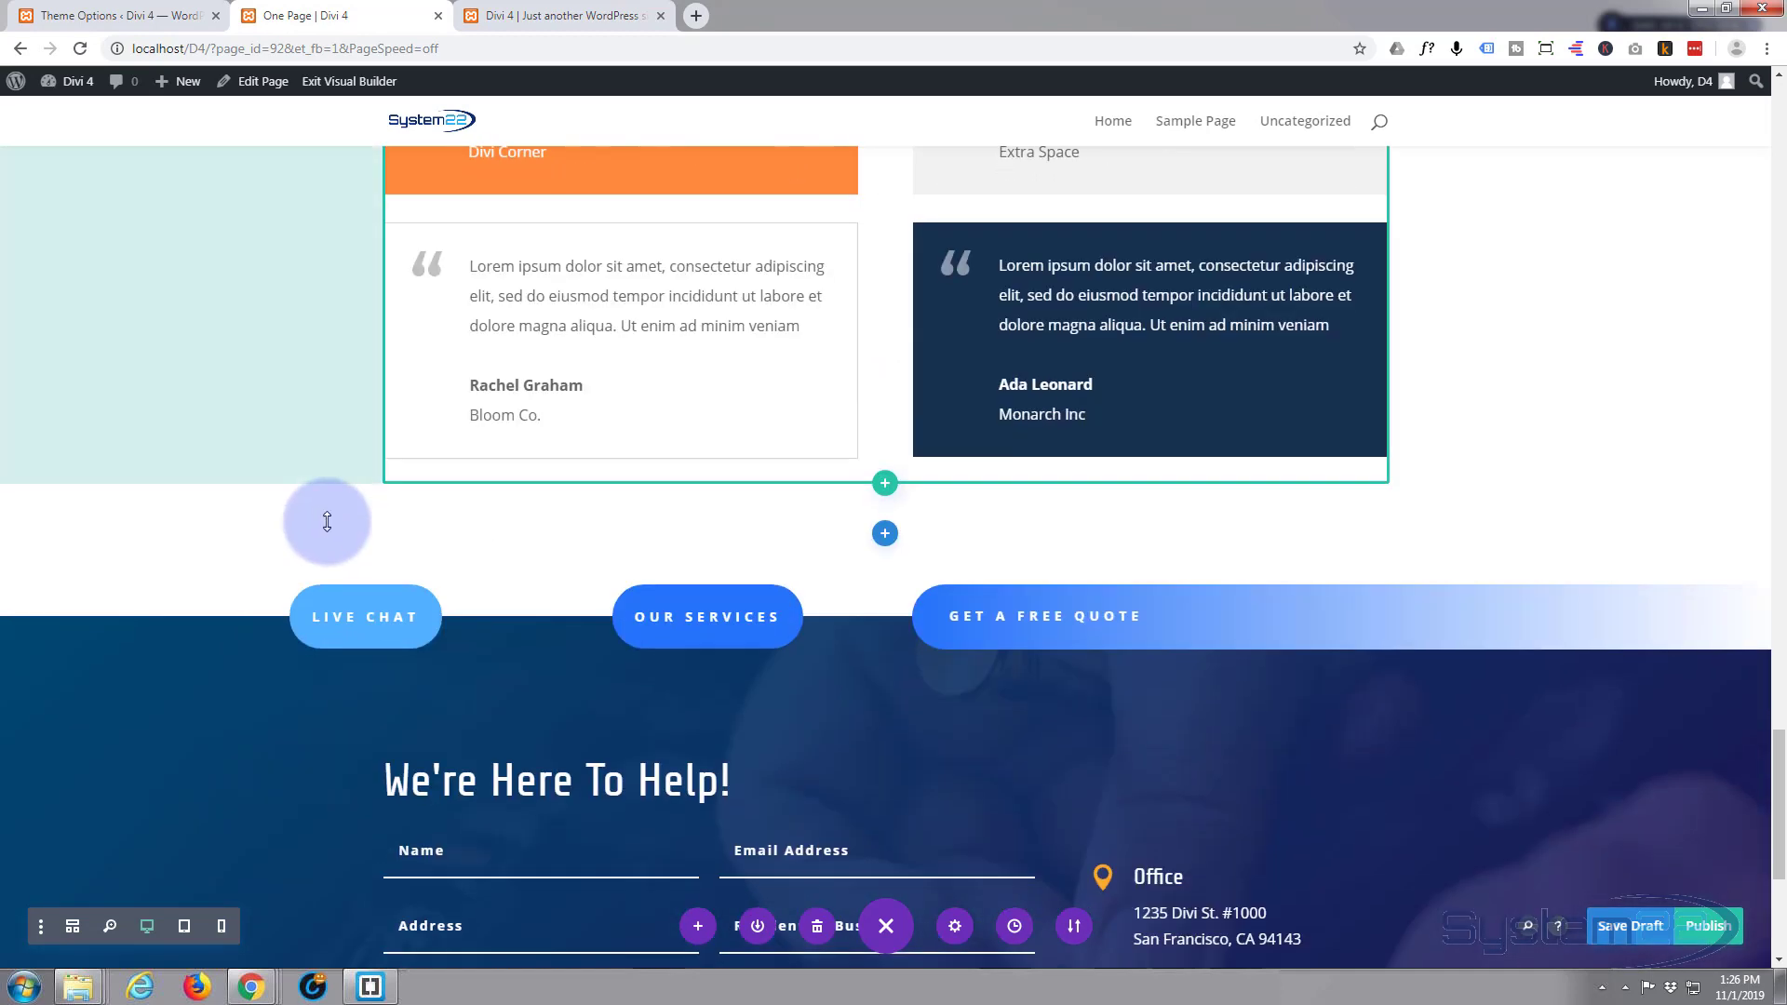
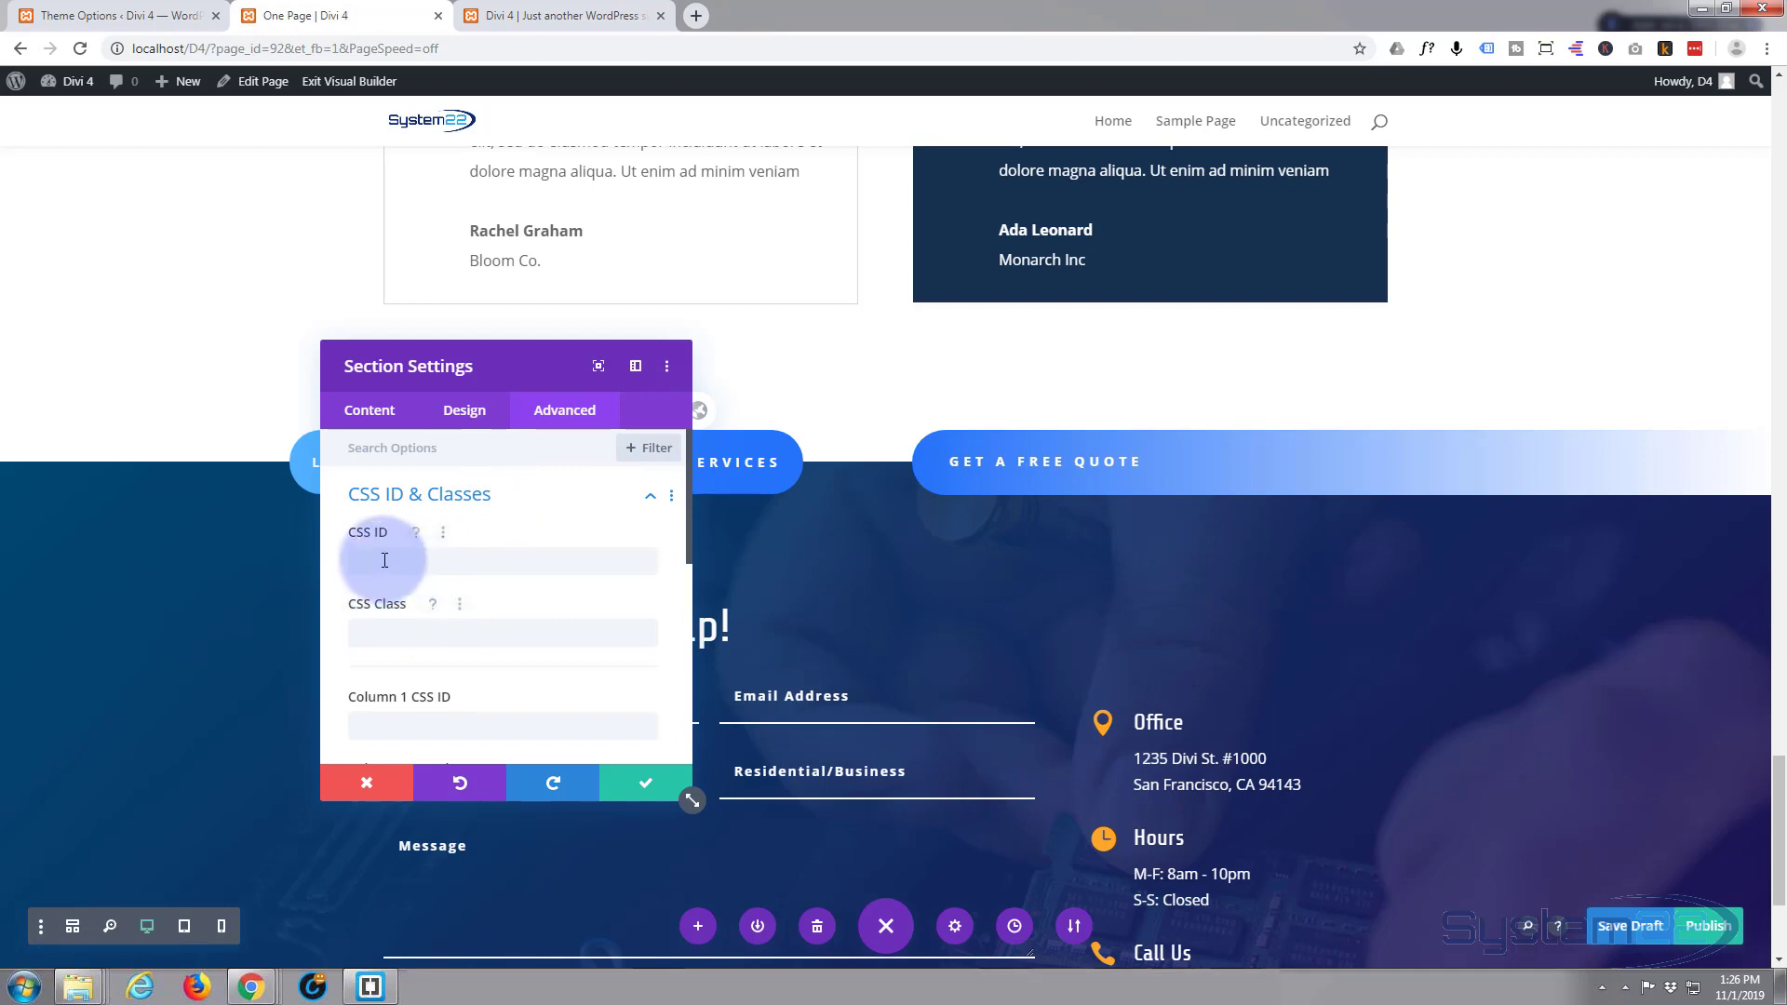
left_click(372, 560)
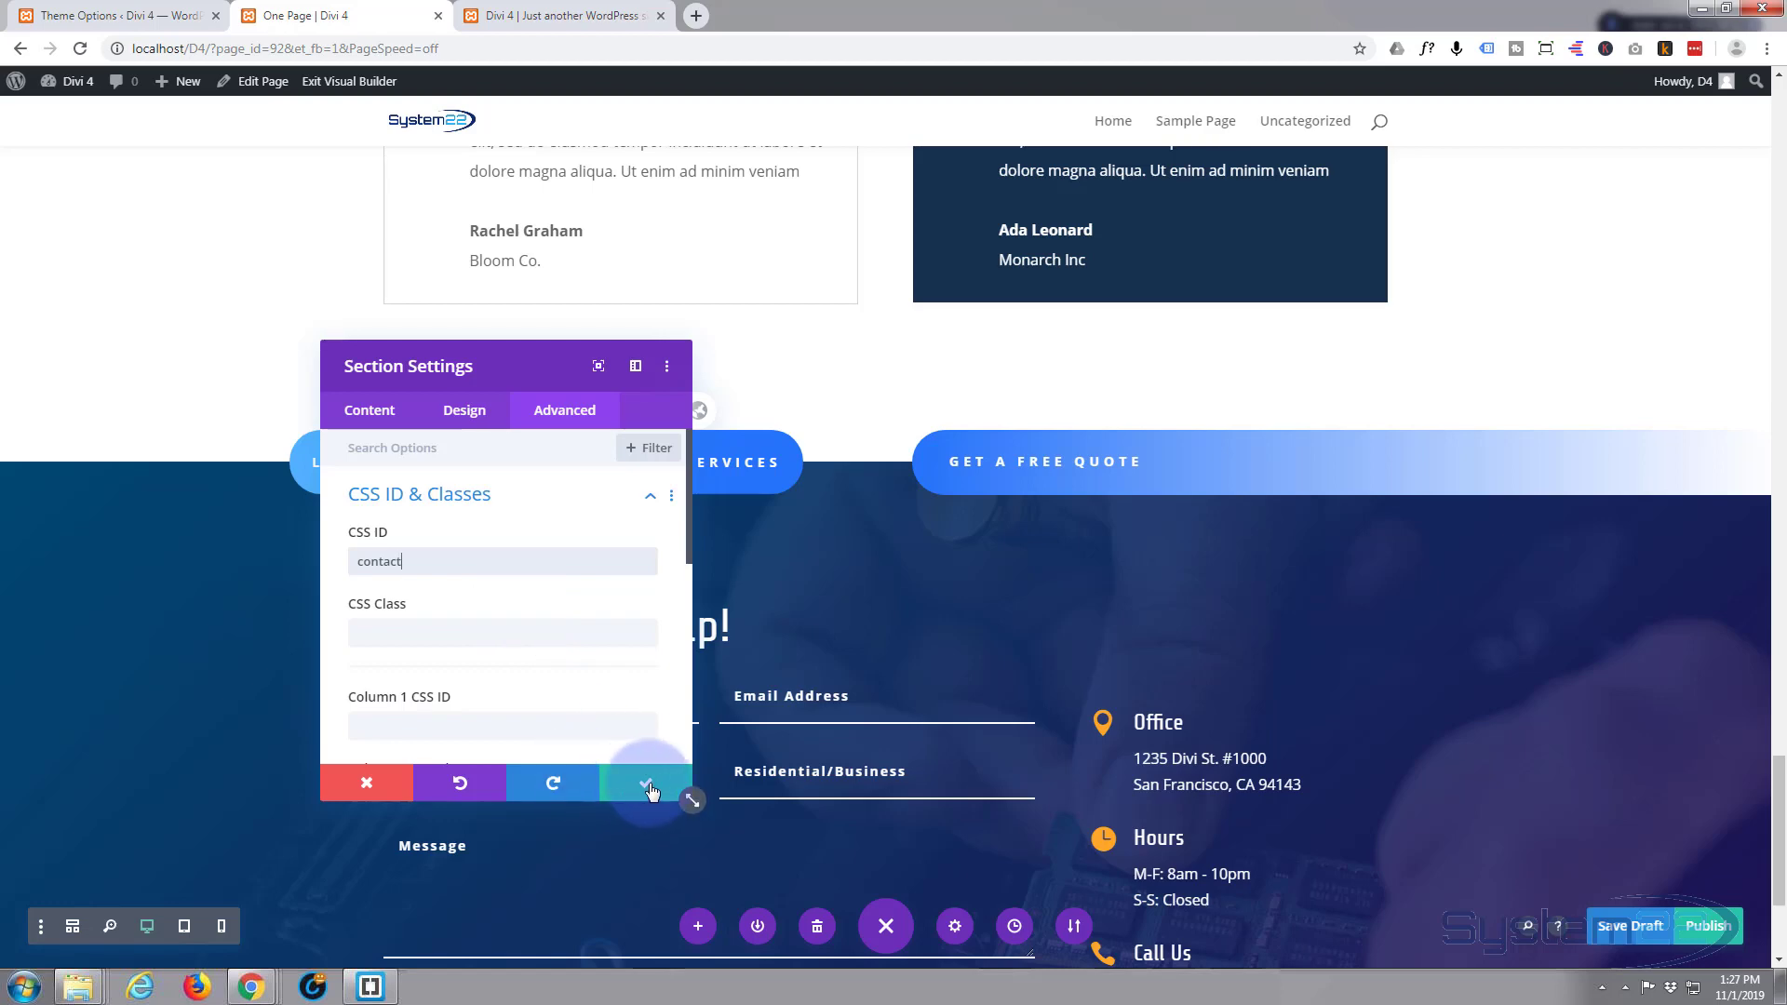
left_click(649, 791)
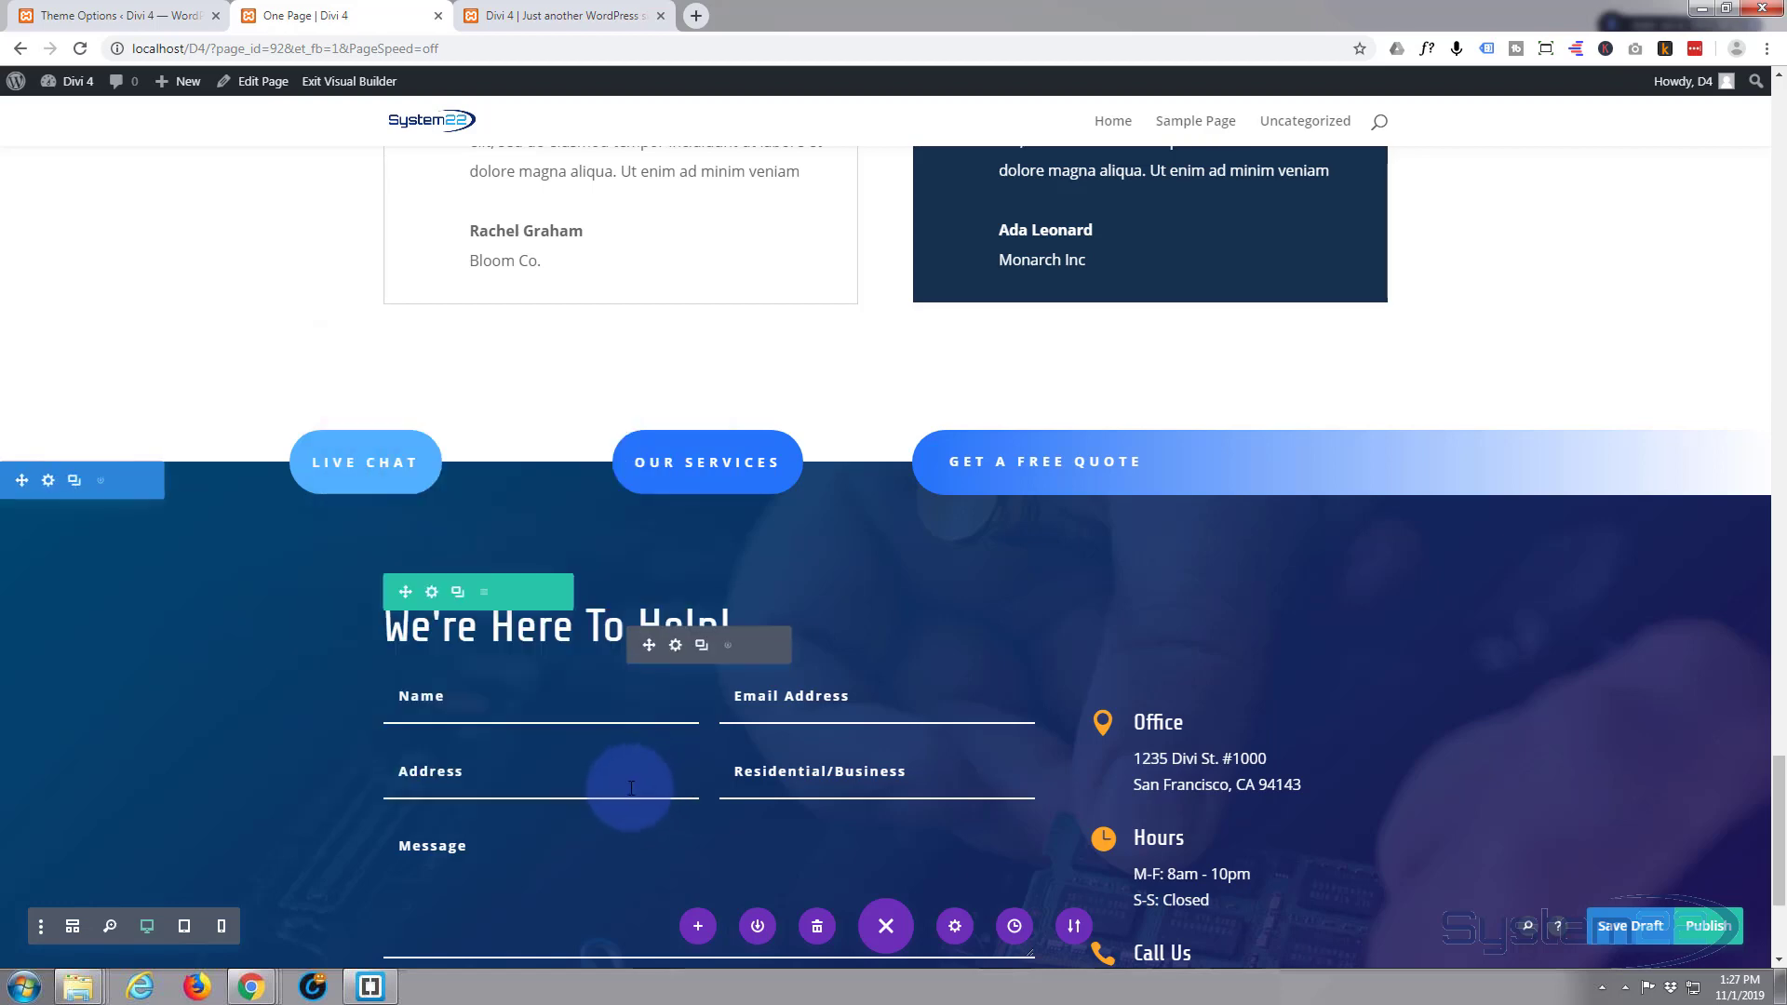
Set the CSS ID of the What People Are Saying section to testimonials and save its settings.
scroll(692, 770, "up", 3)
scroll(691, 770, "up", 5)
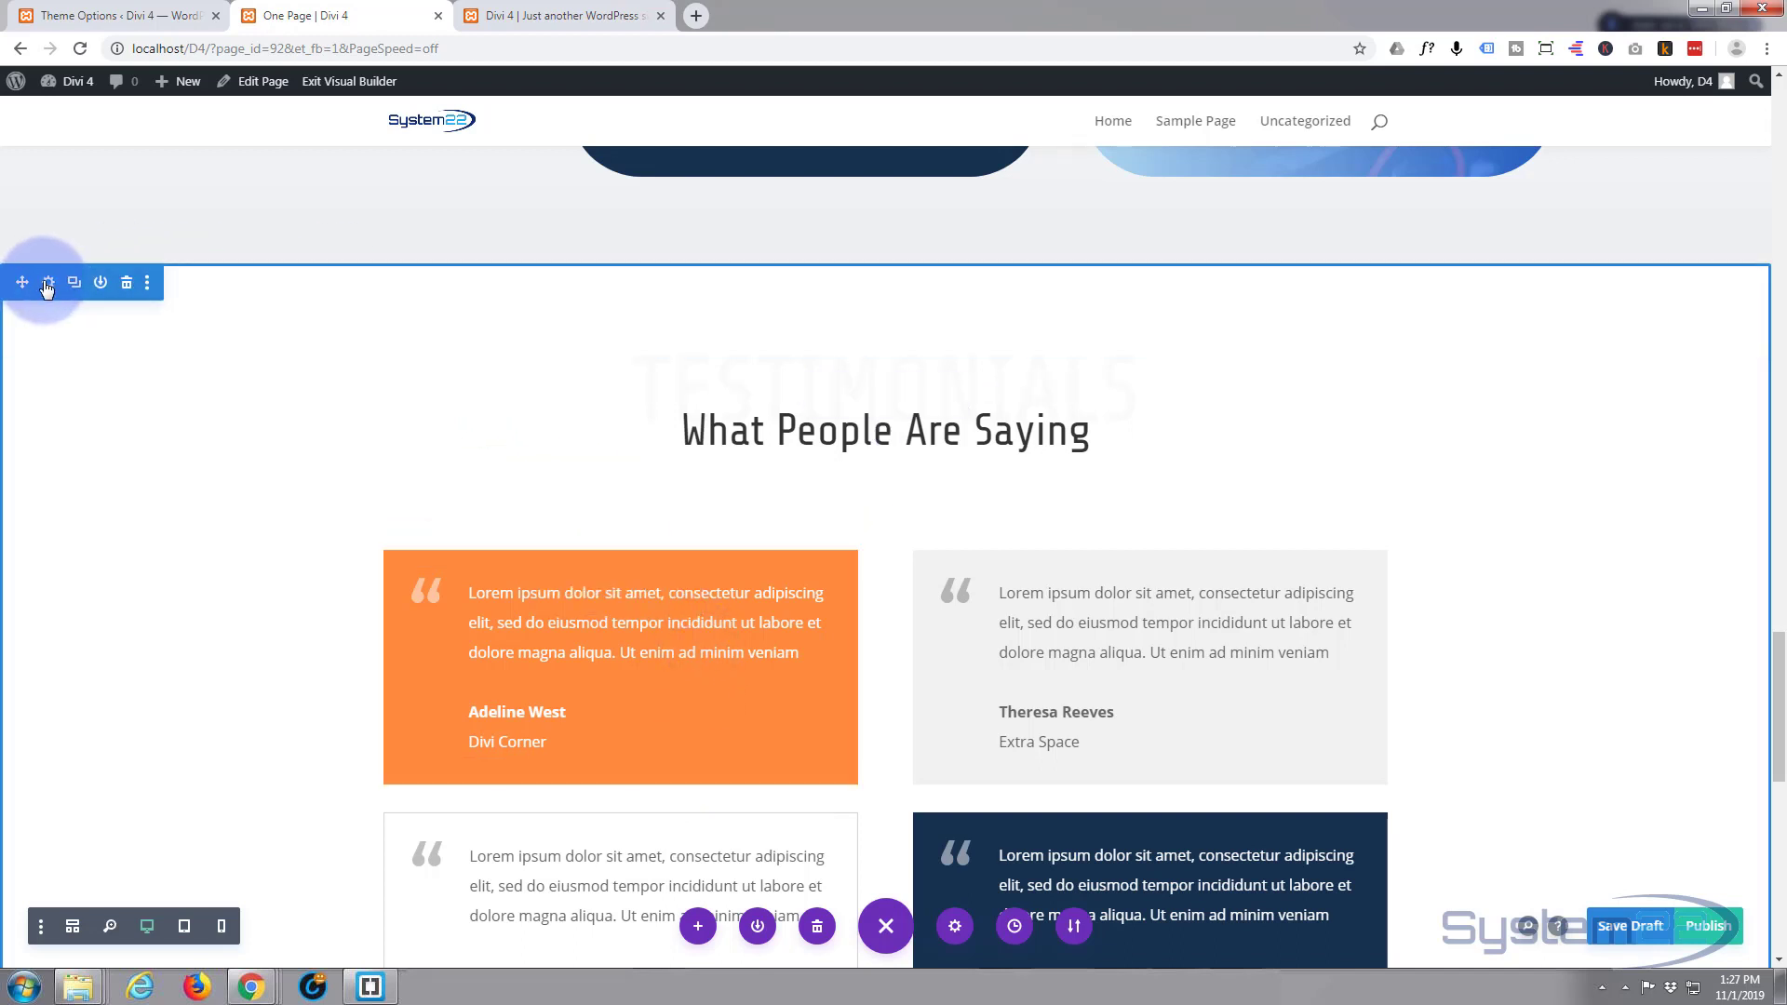
left_click(48, 283)
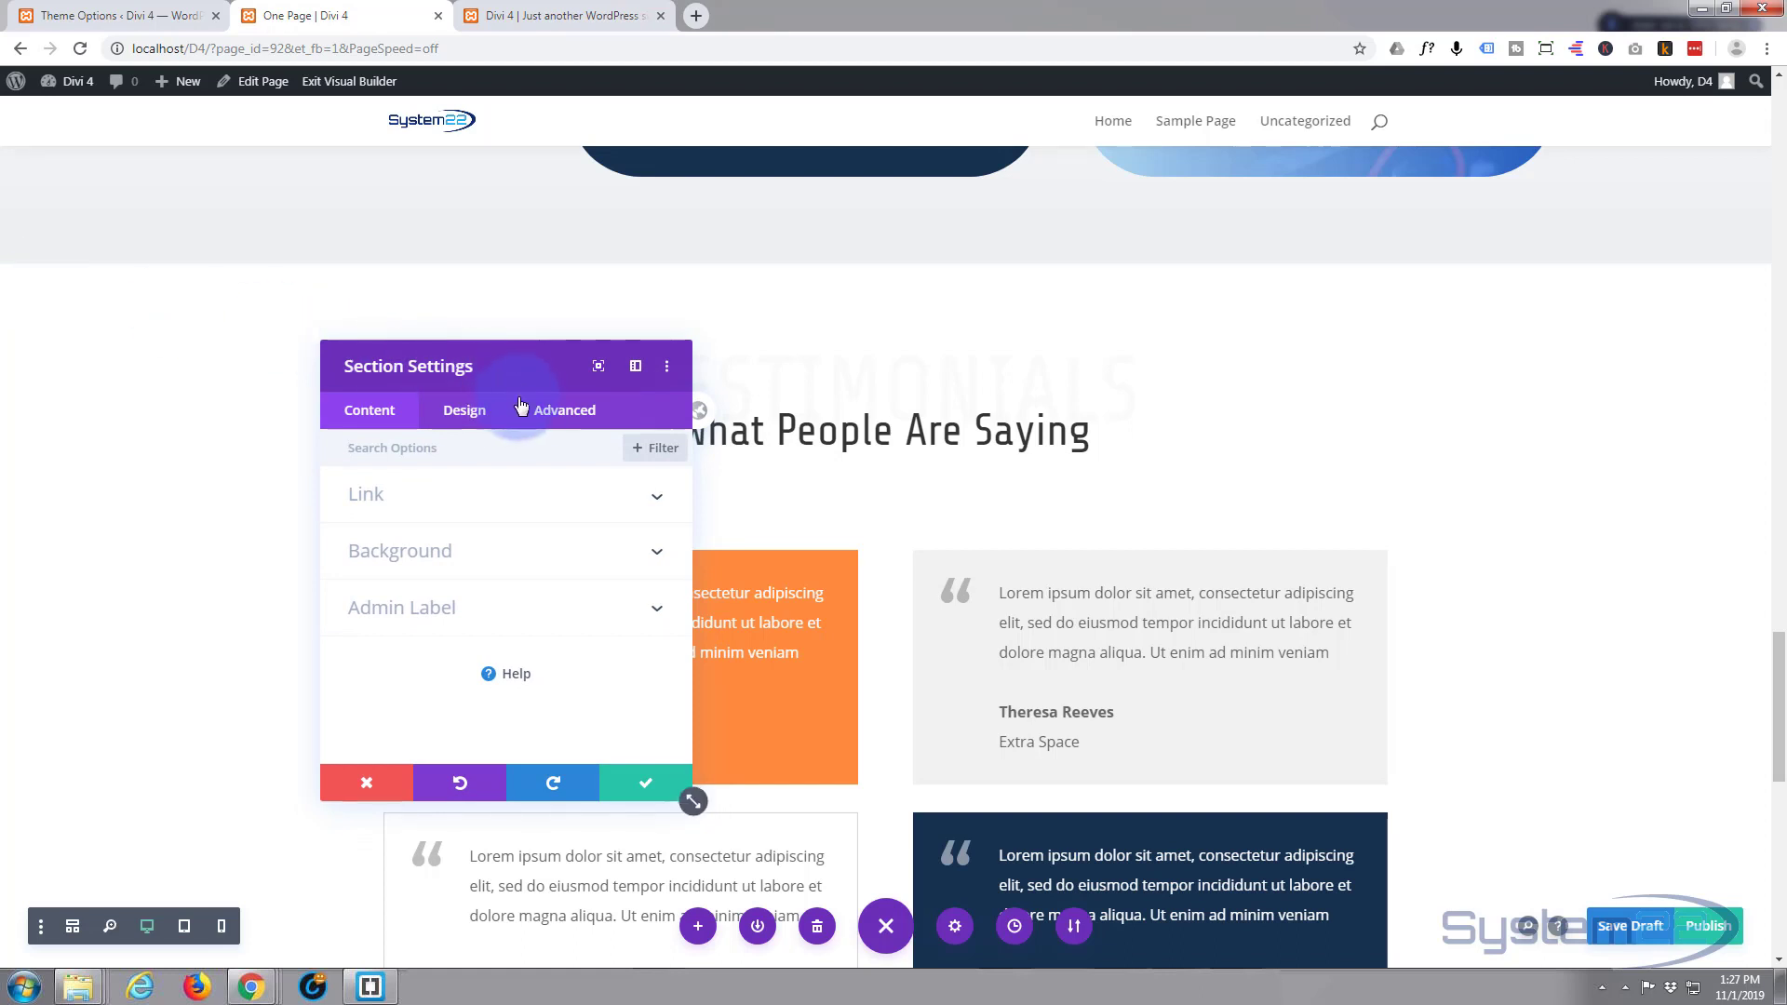
left_click(563, 417)
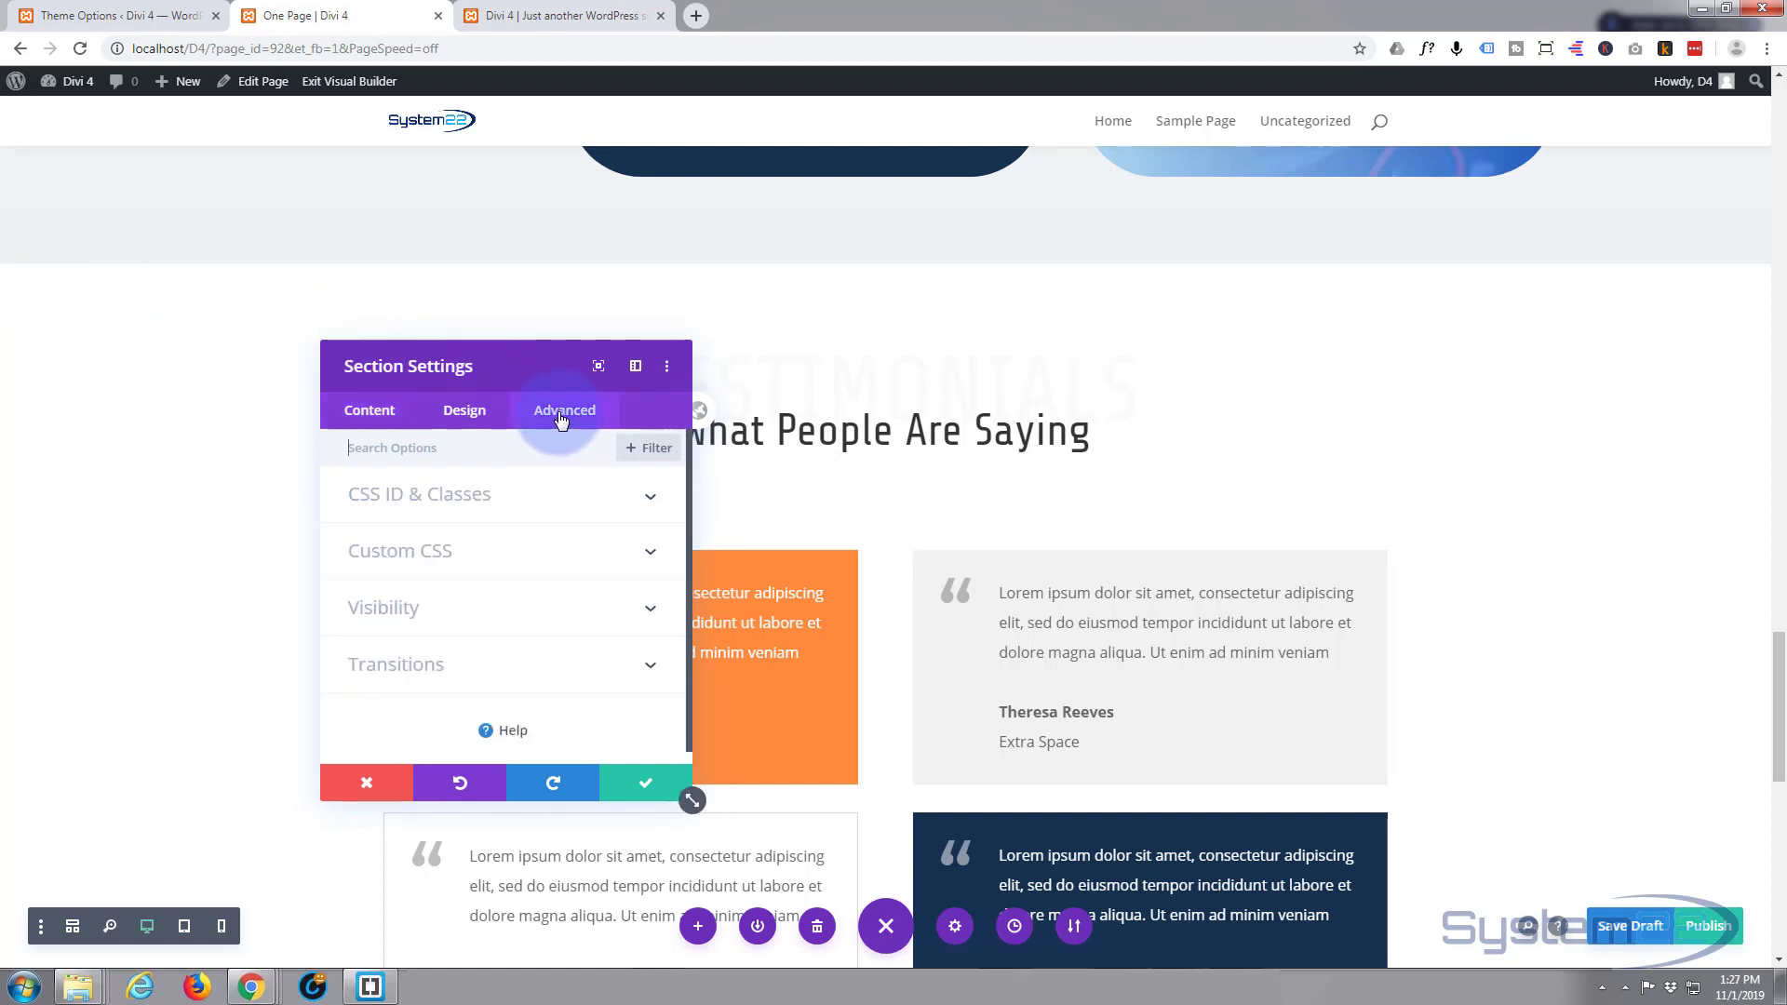
left_click(522, 494)
left_click(381, 559)
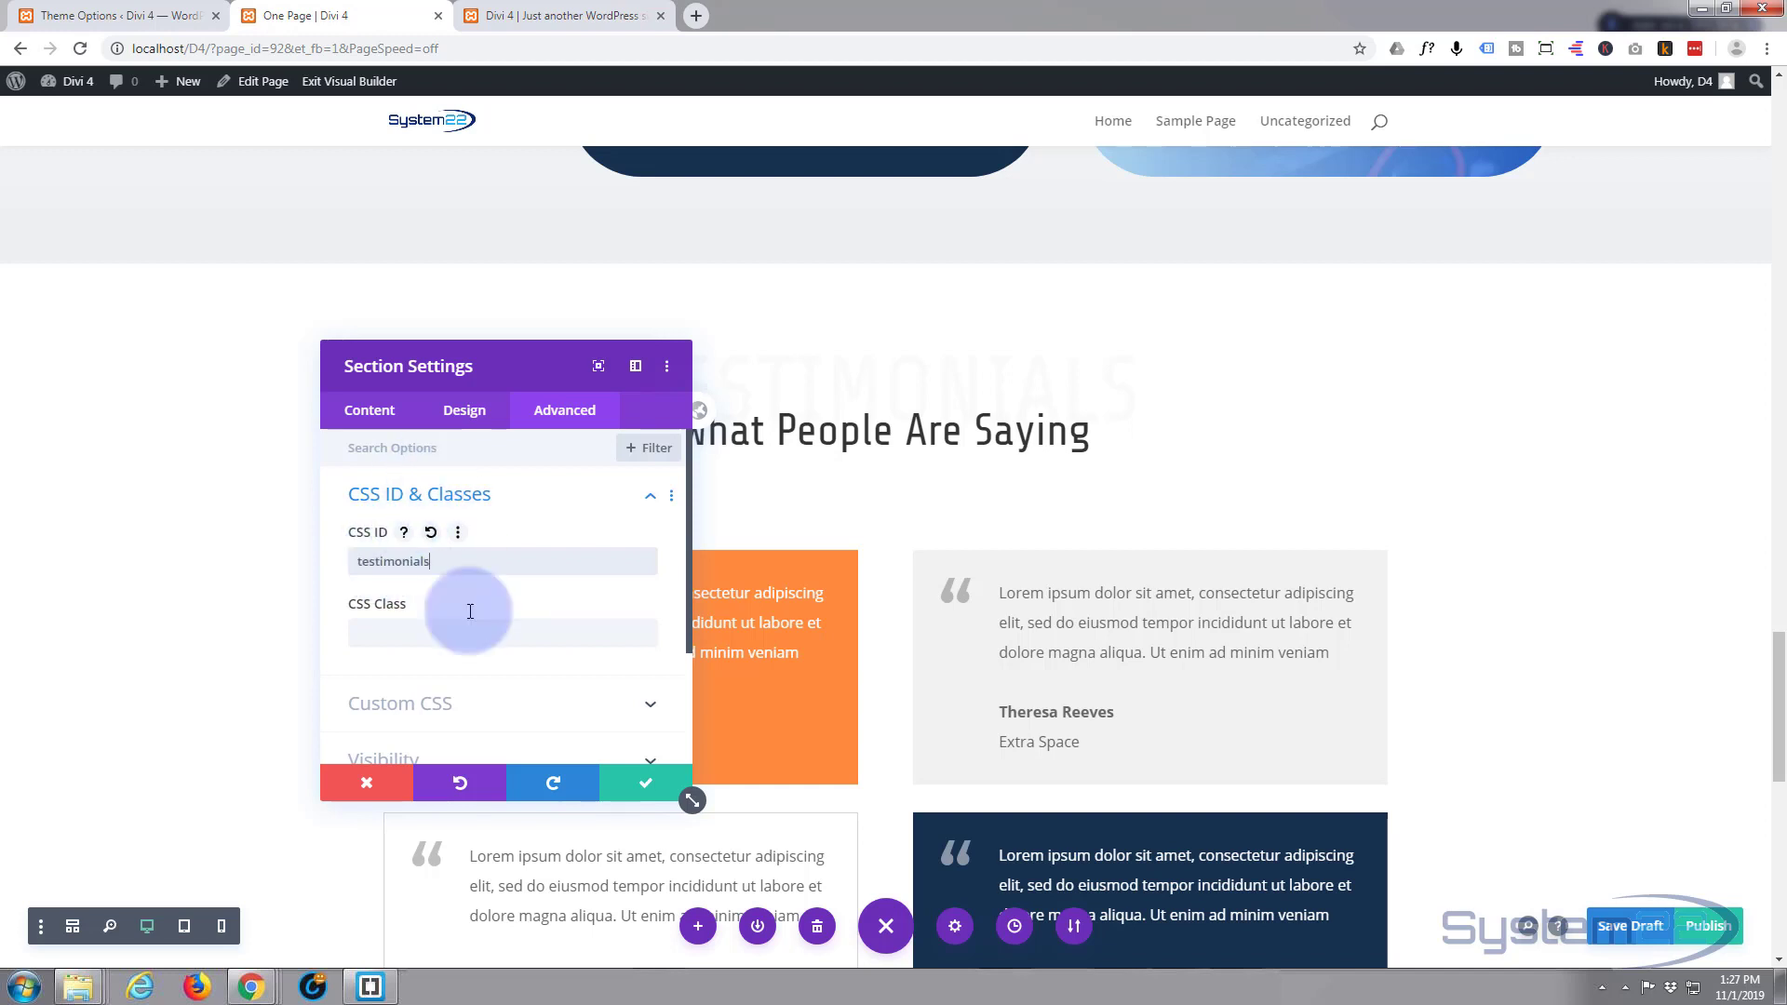
left_click(645, 783)
scroll(665, 616, "up", 7)
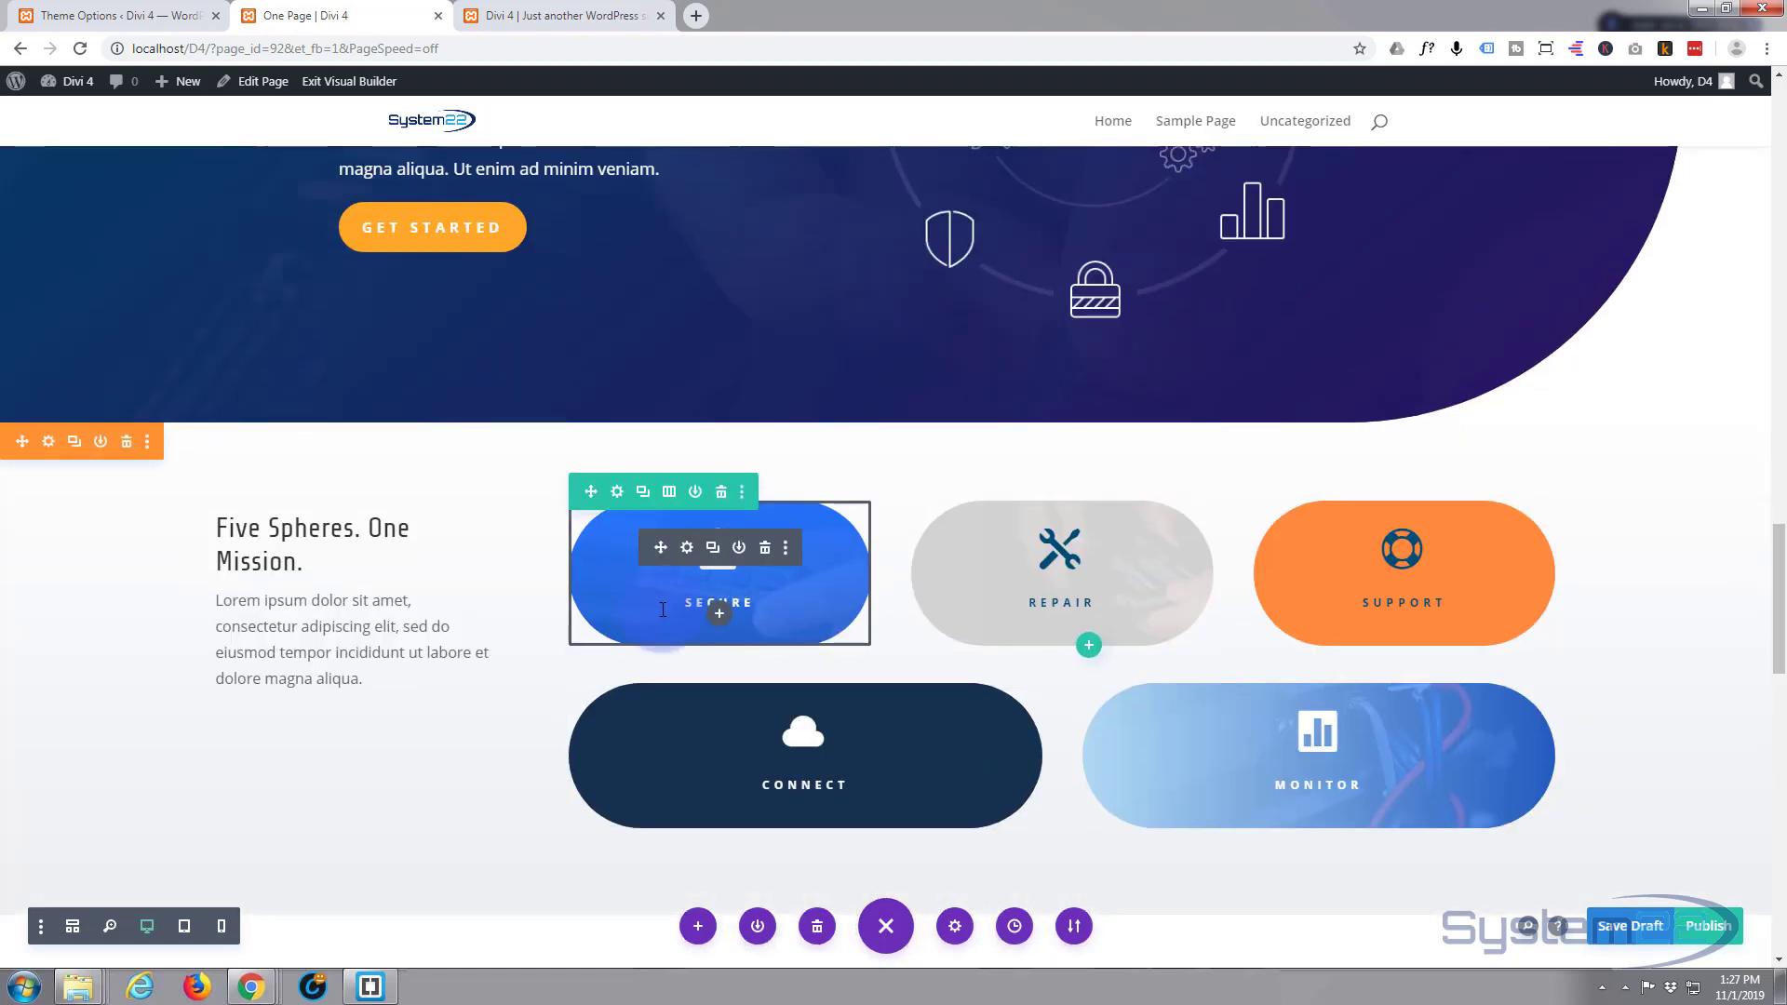
Set the CSS ID of the Five Spheres. One Mission. section to mission and save its settings.
scroll(663, 610, "up", 4)
scroll(663, 609, "up", 3)
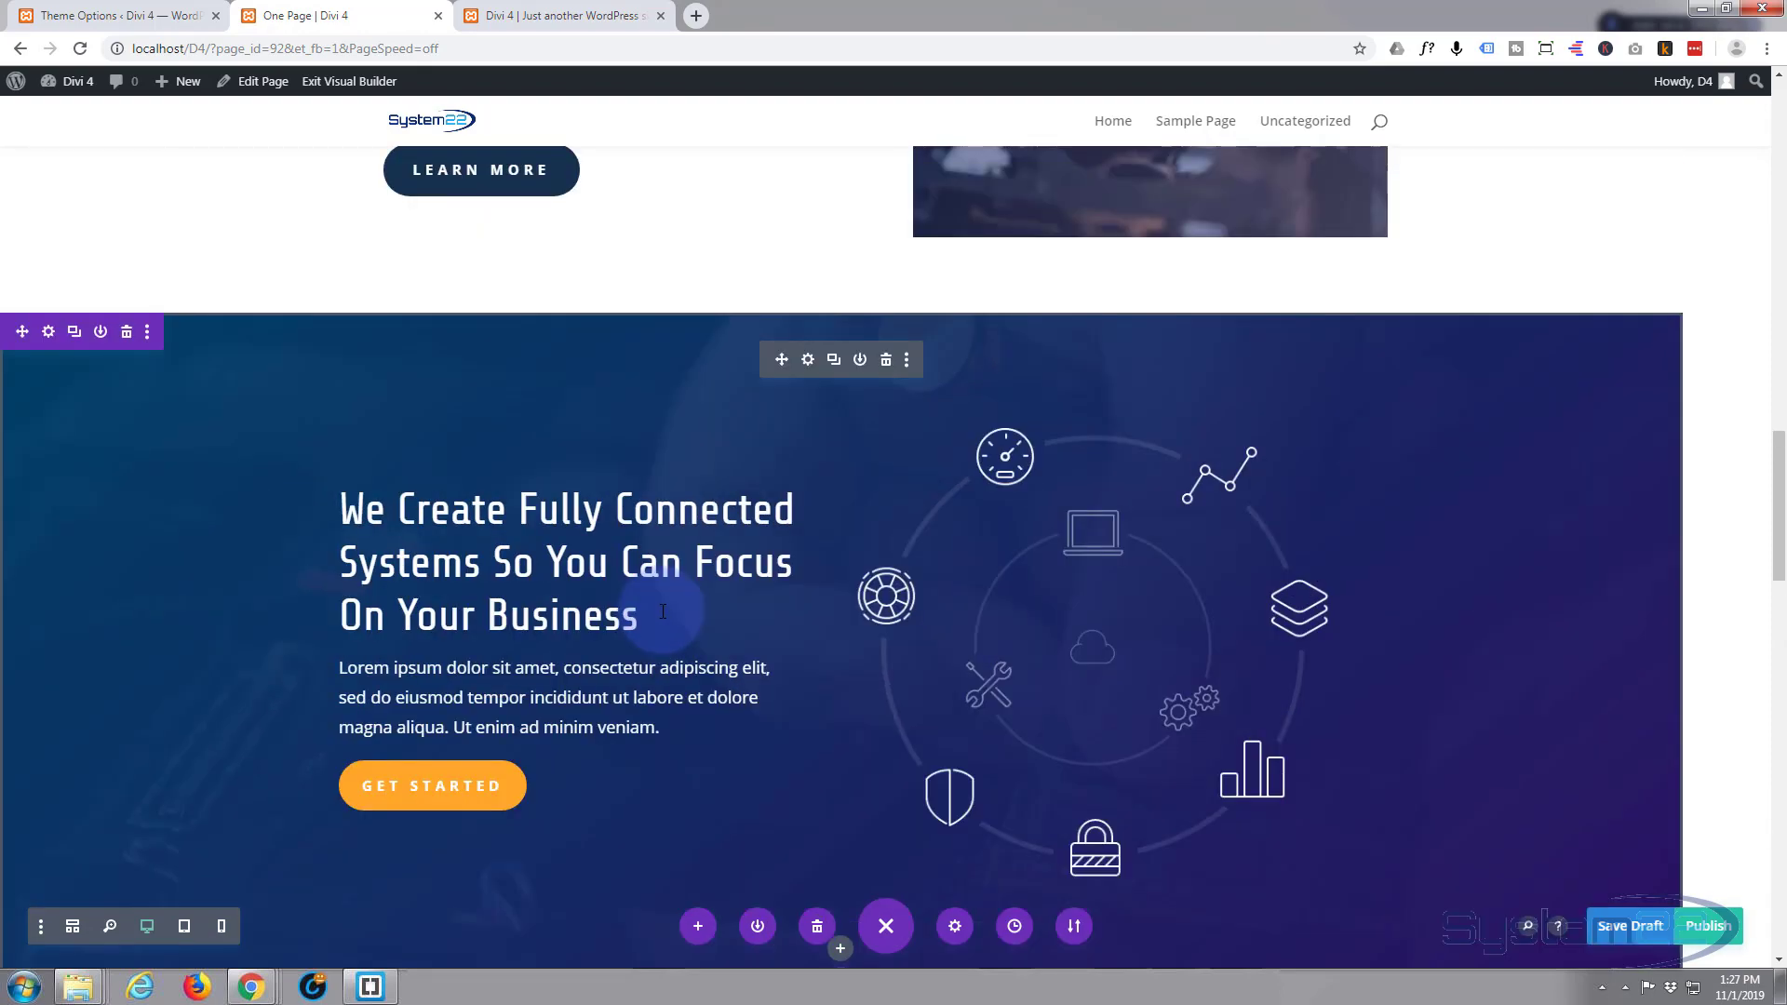
scroll(663, 610, "up", 5)
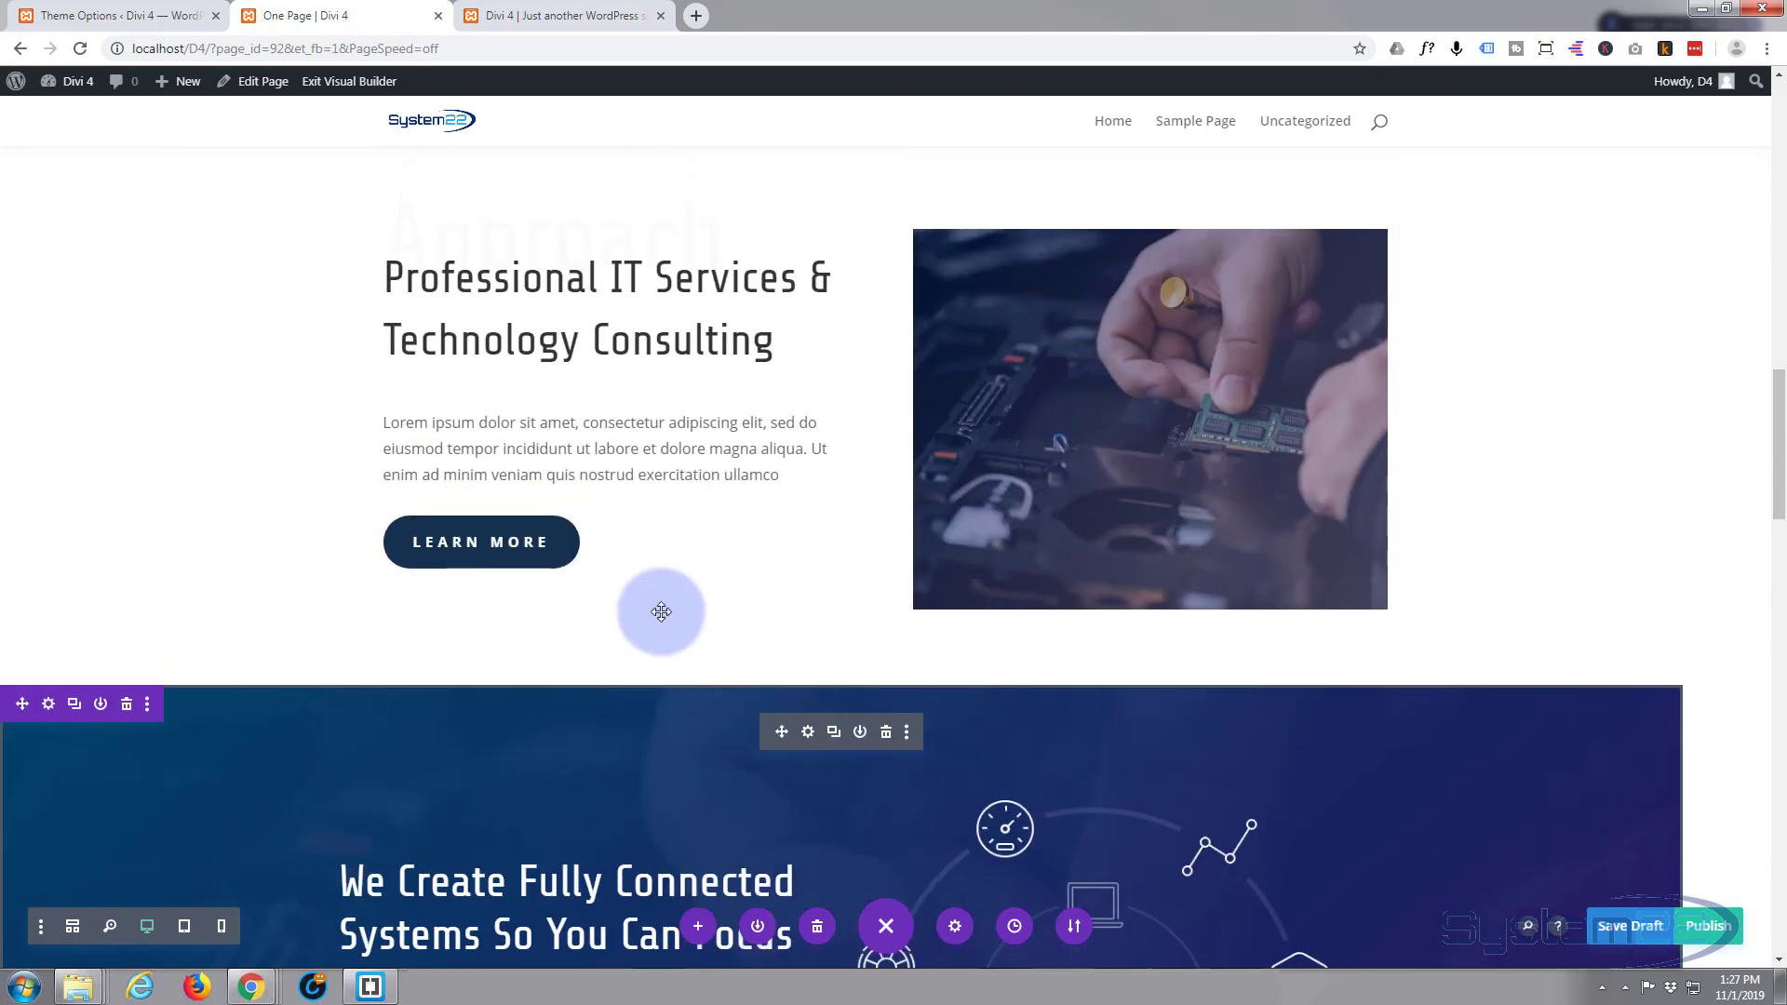
scroll(661, 613, "down", 7)
scroll(662, 614, "down", 5)
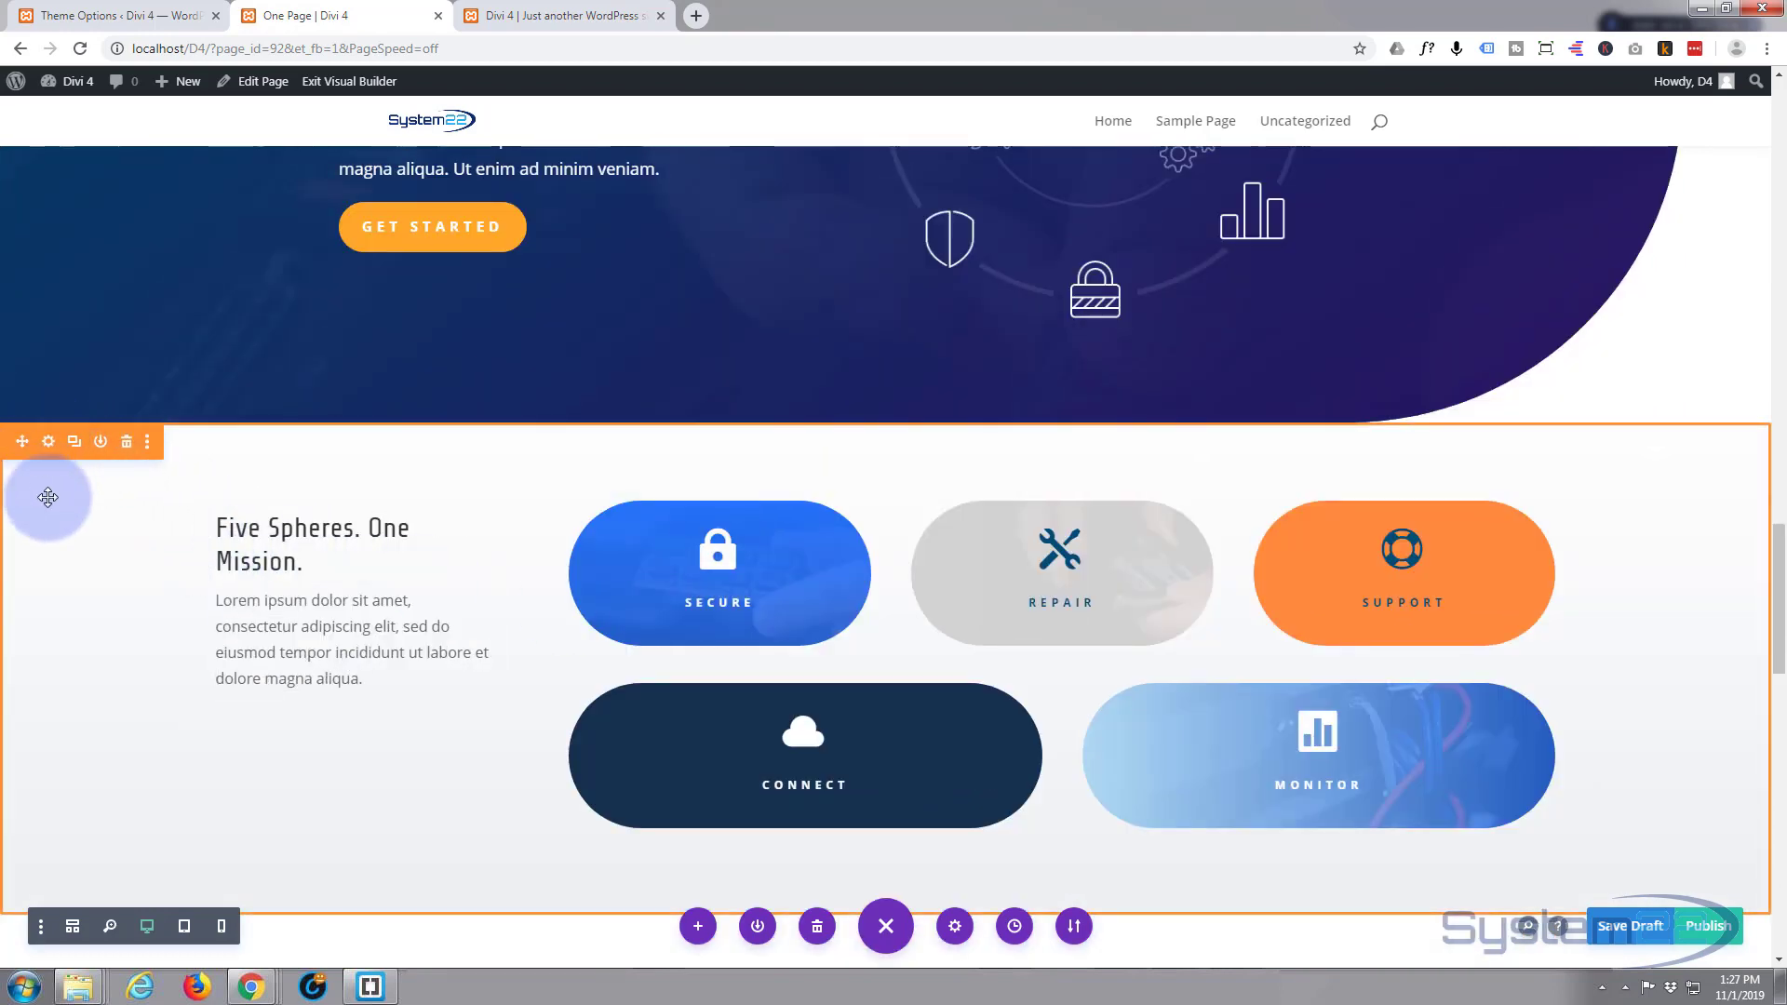
left_click(49, 444)
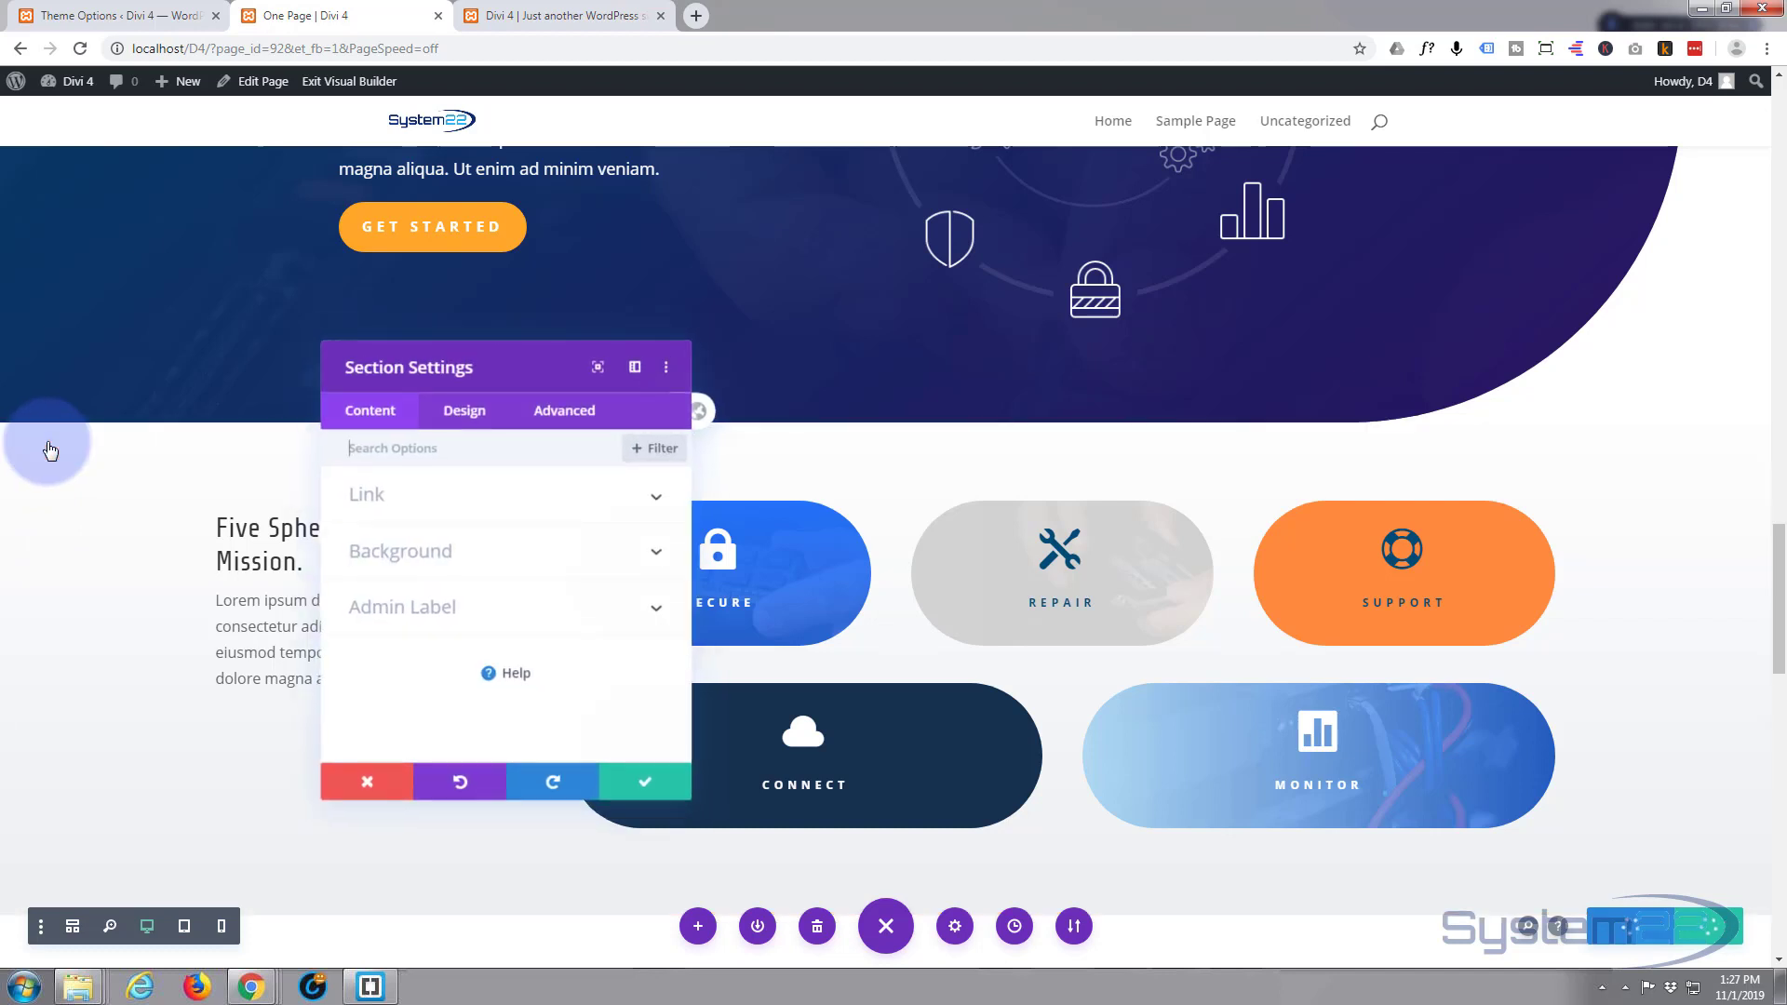
left_click(579, 411)
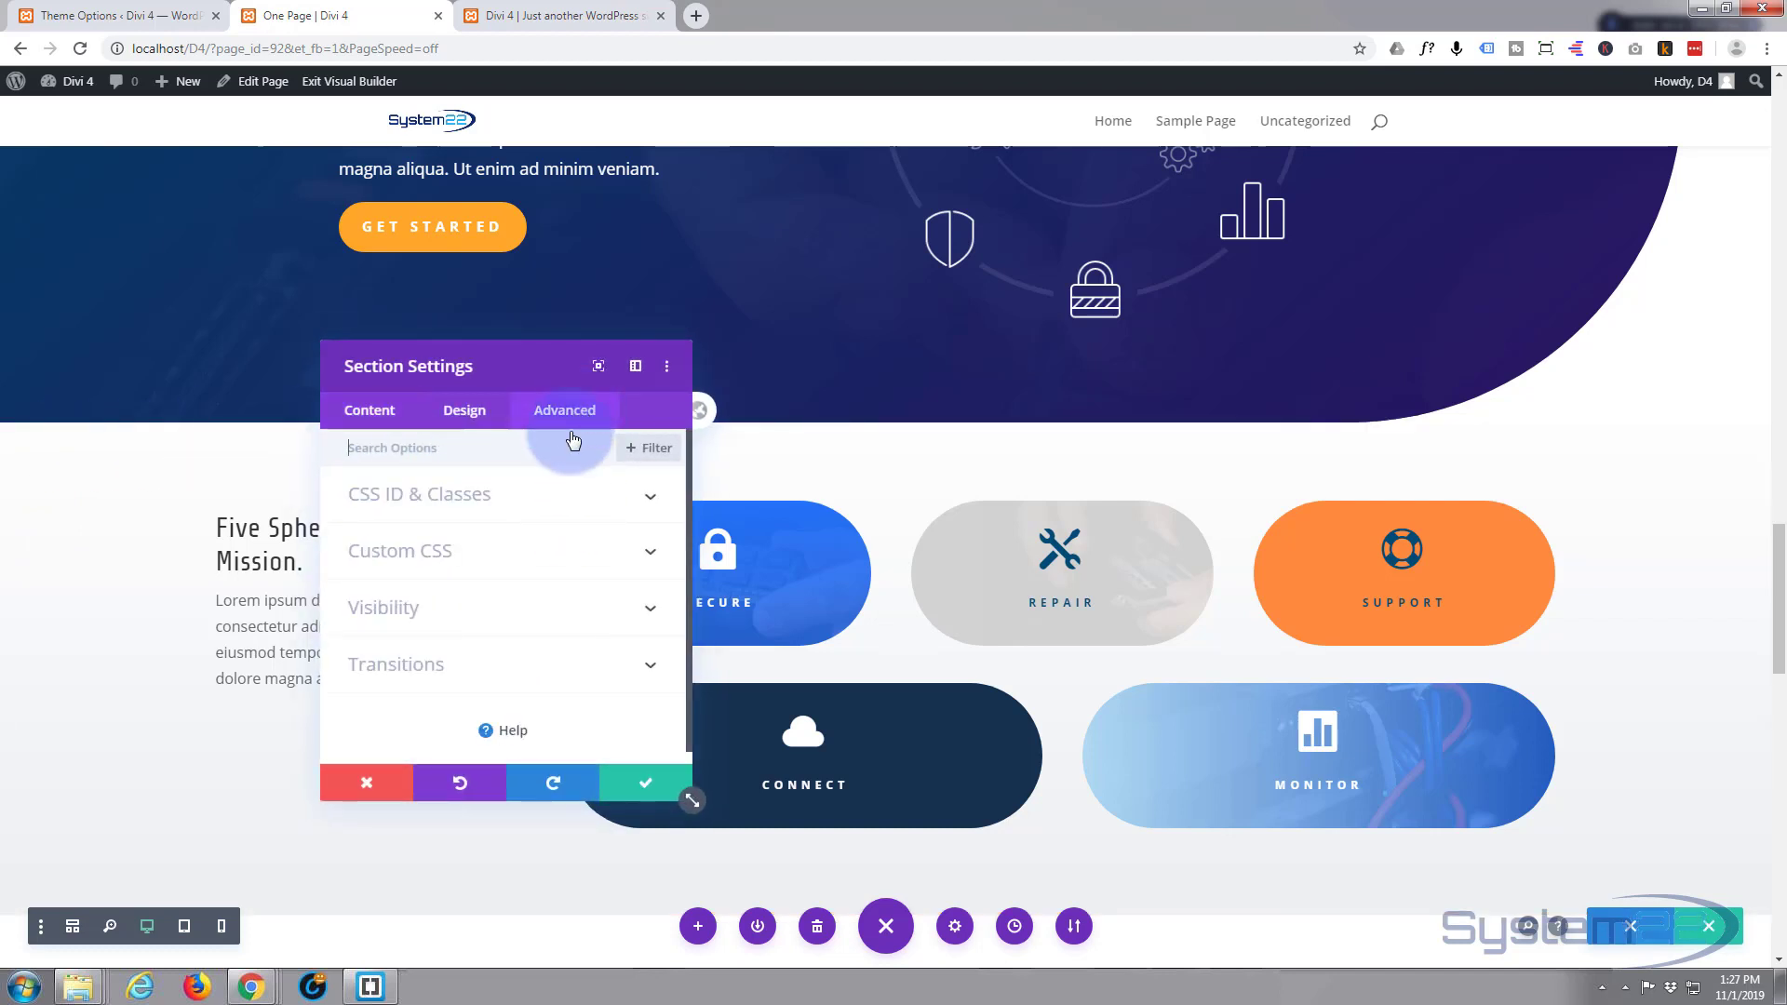
left_click(528, 491)
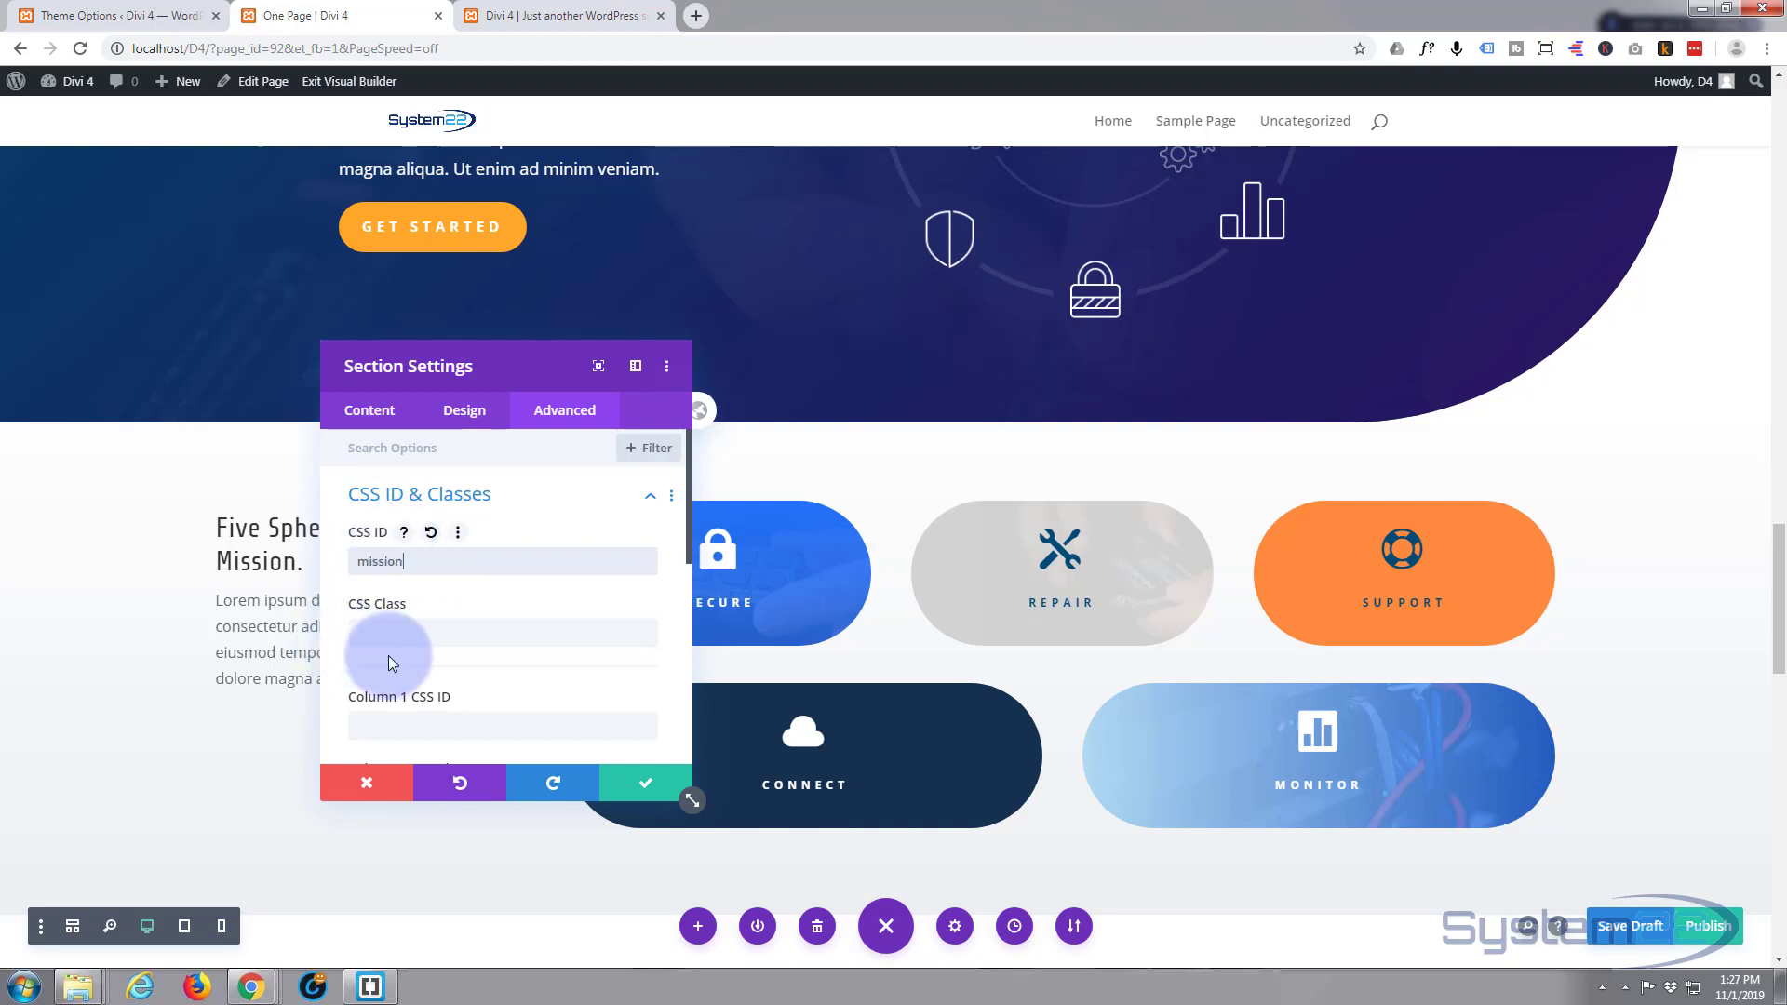
left_click(409, 560)
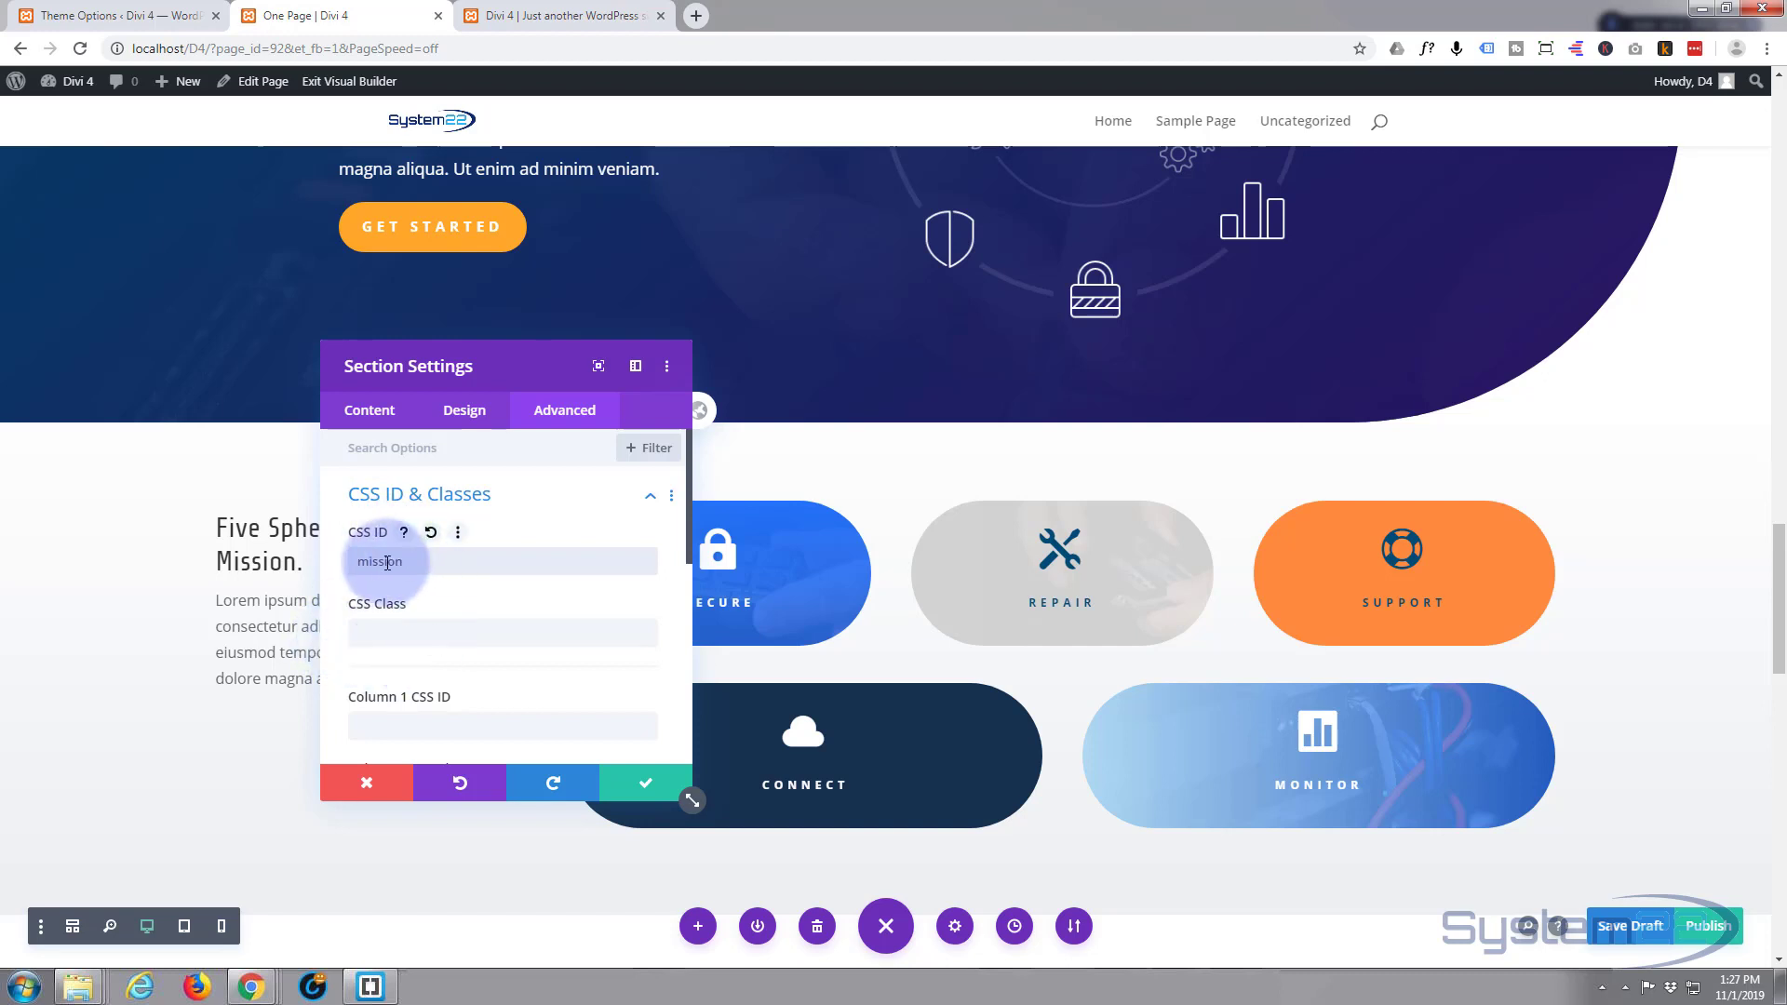
left_click(645, 786)
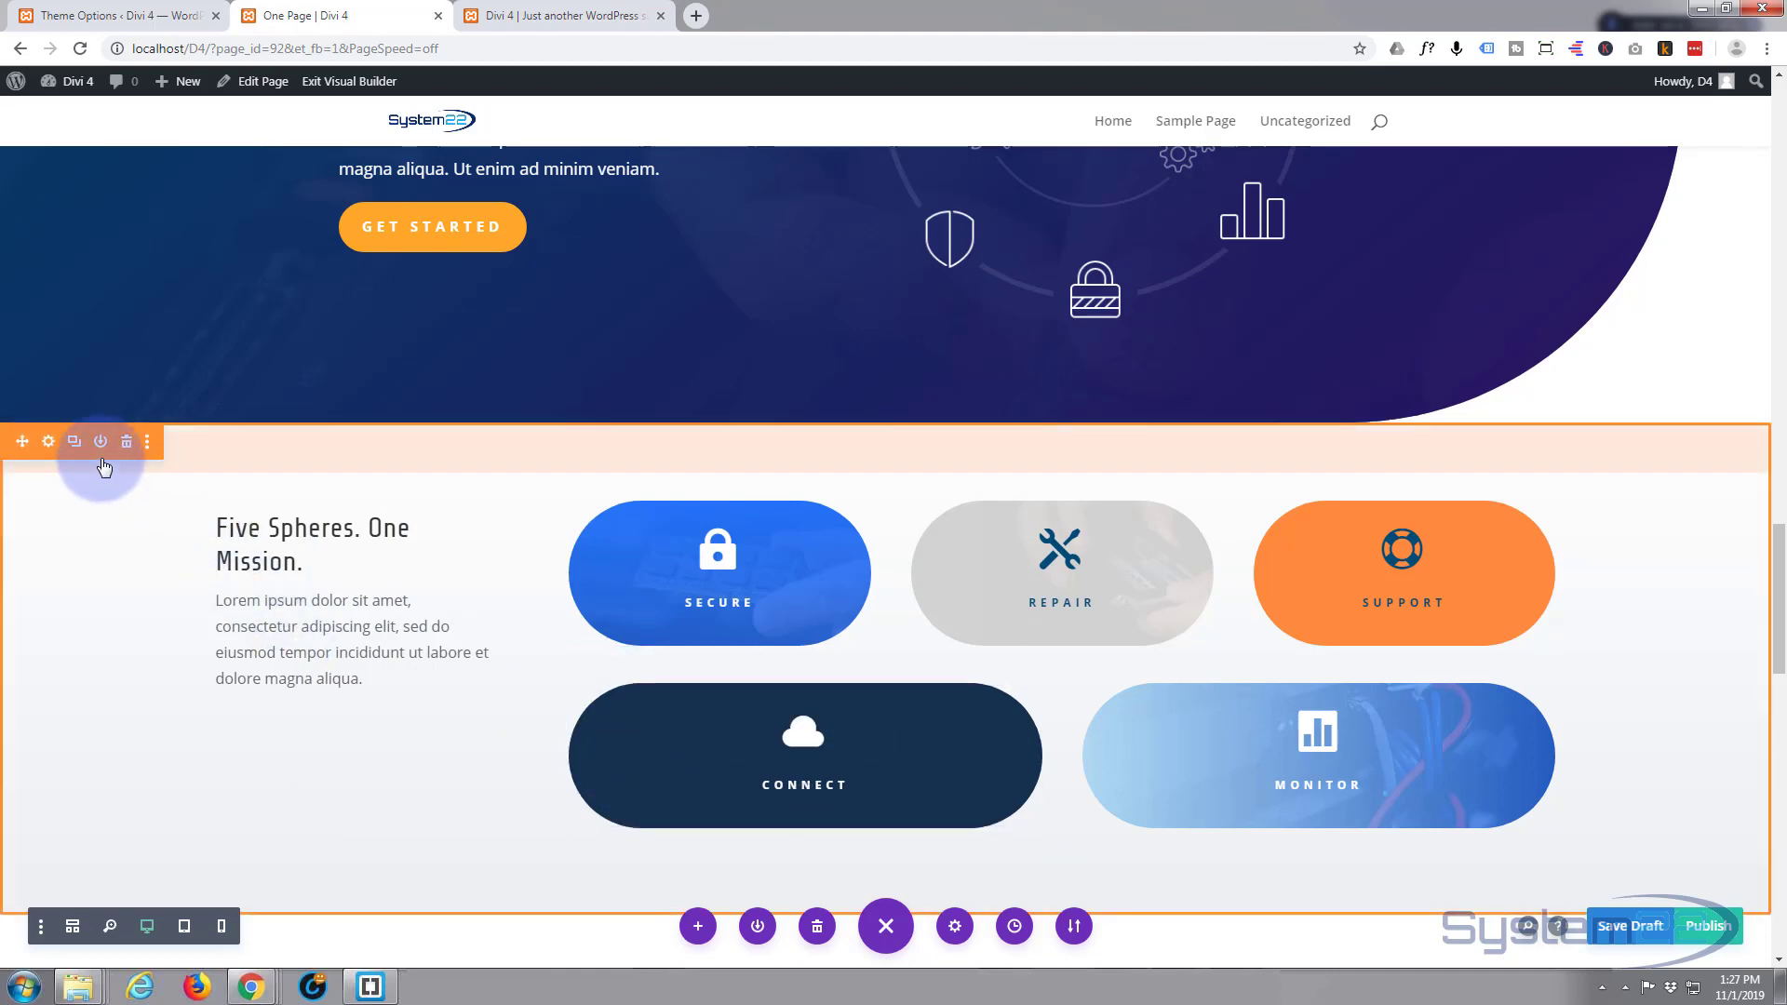
Set the CSS ID of the What We Do services section to about and save its settings.
scroll(140, 679, "up", 8)
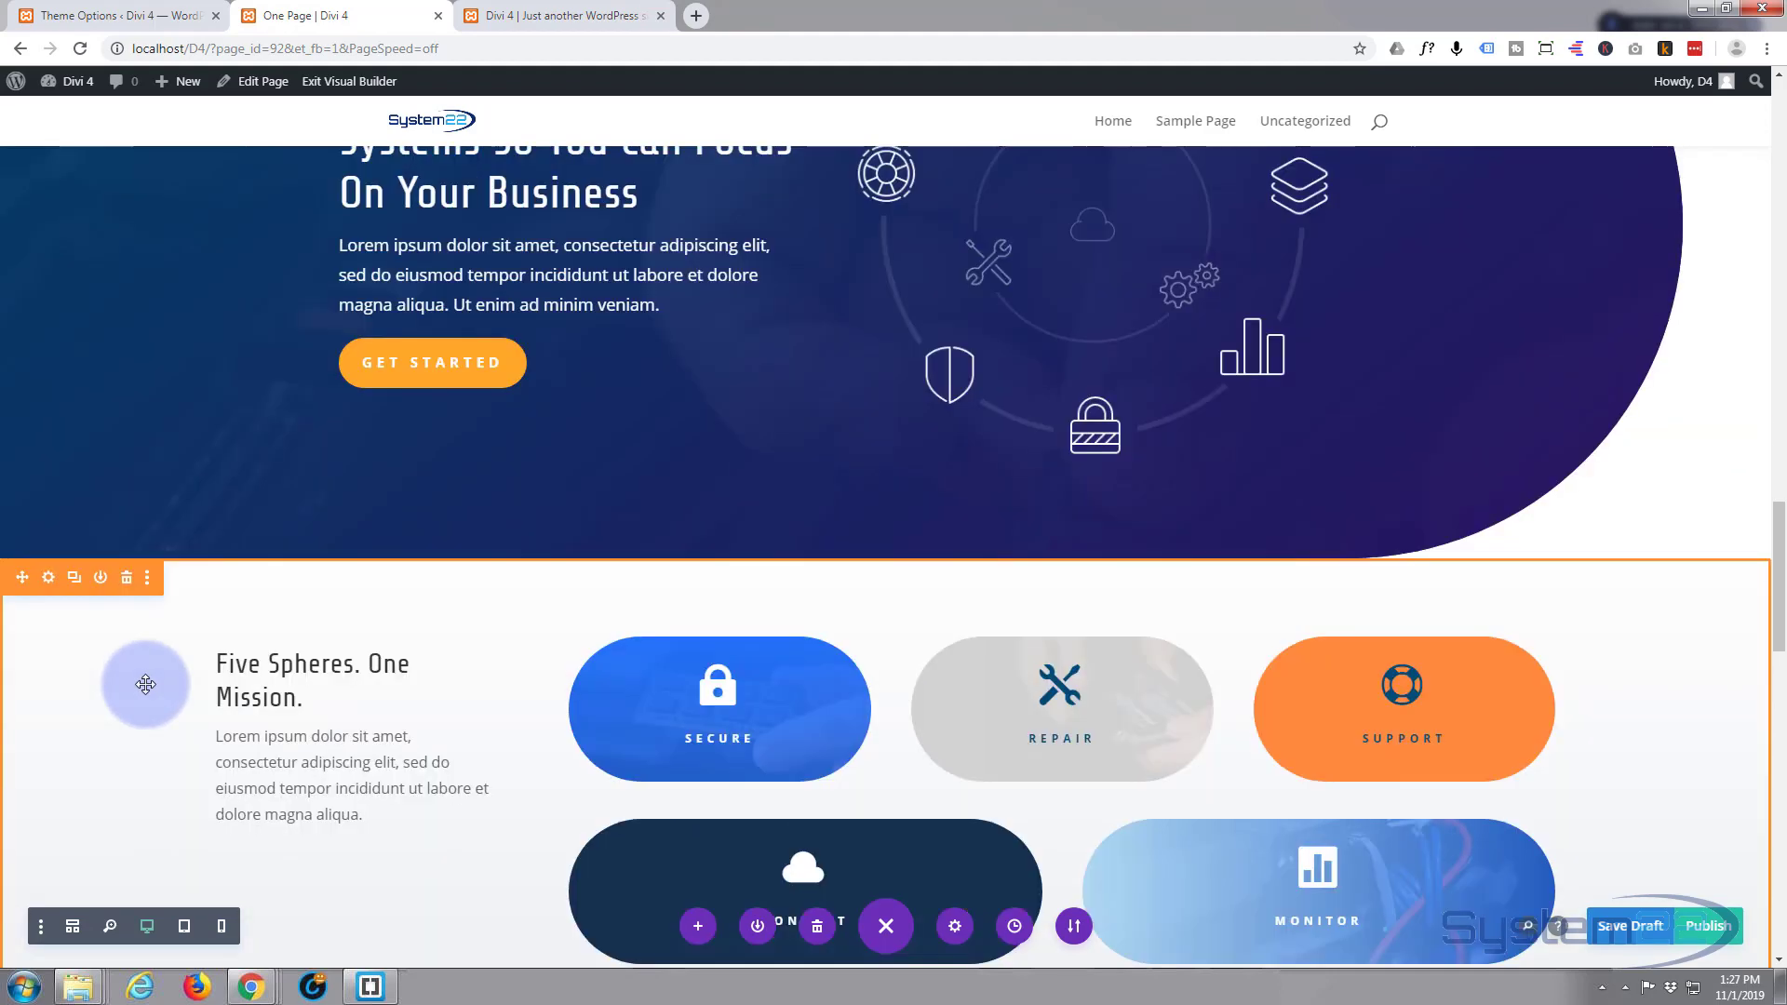
scroll(145, 684, "up", 3)
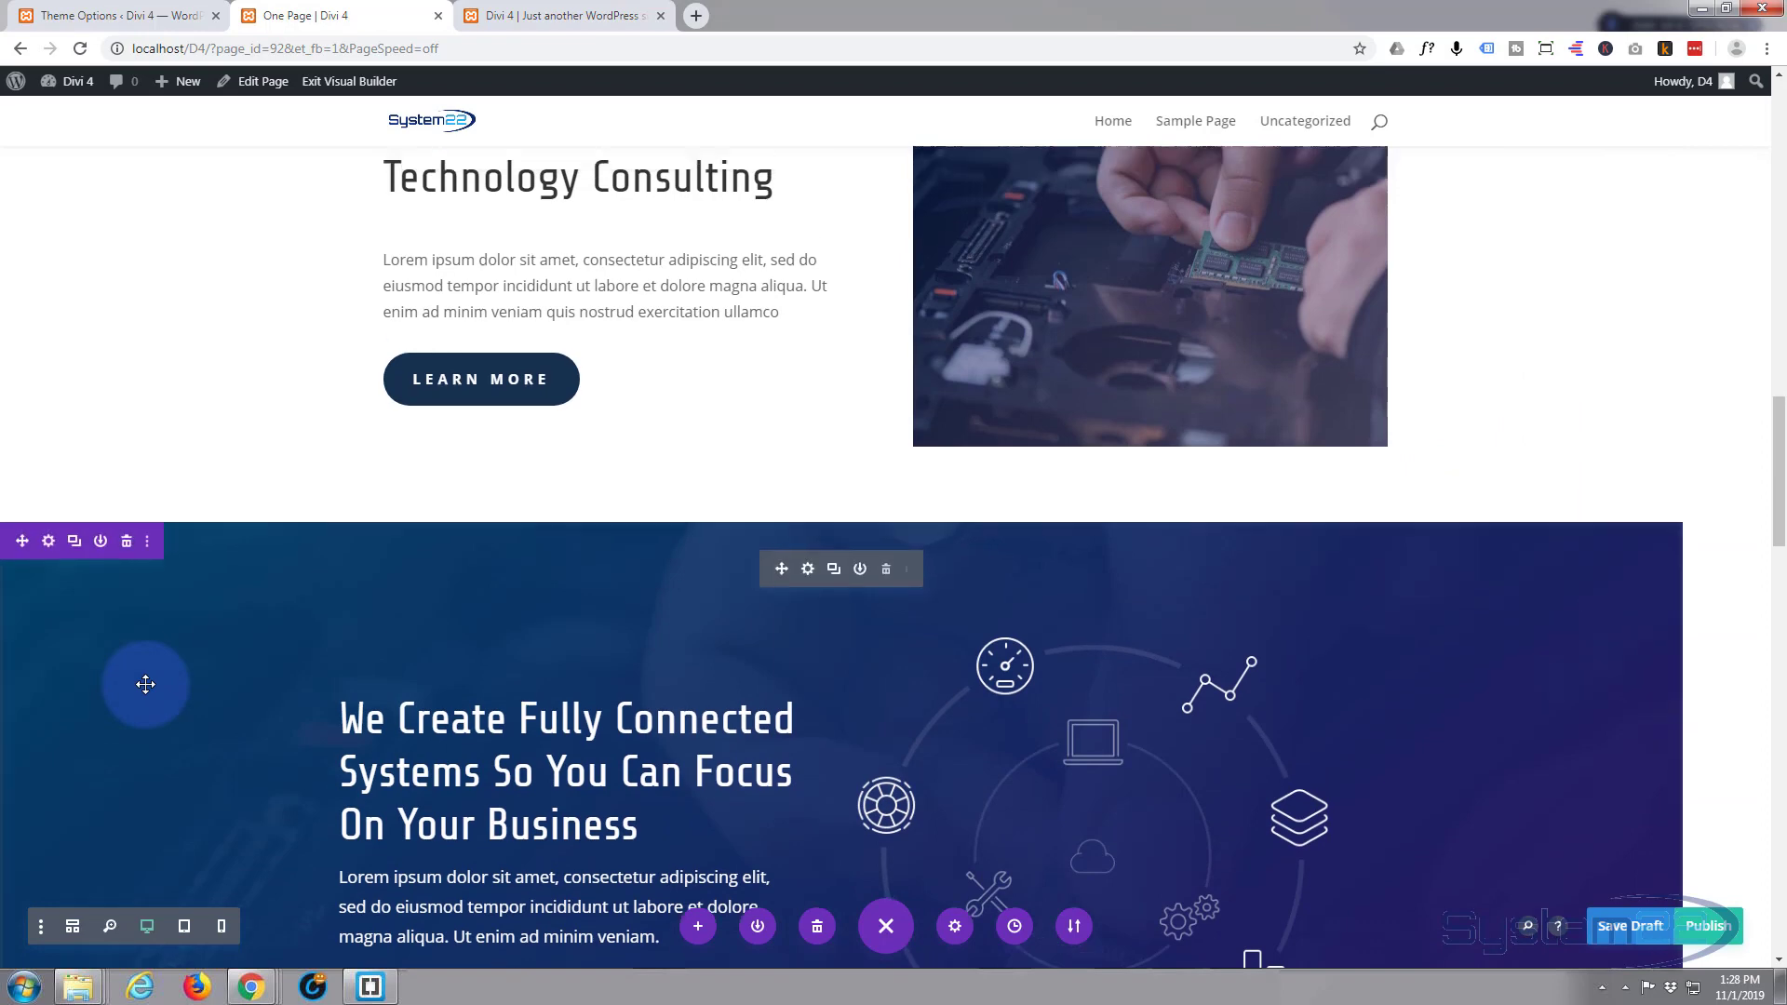
scroll(146, 688, "up", 5)
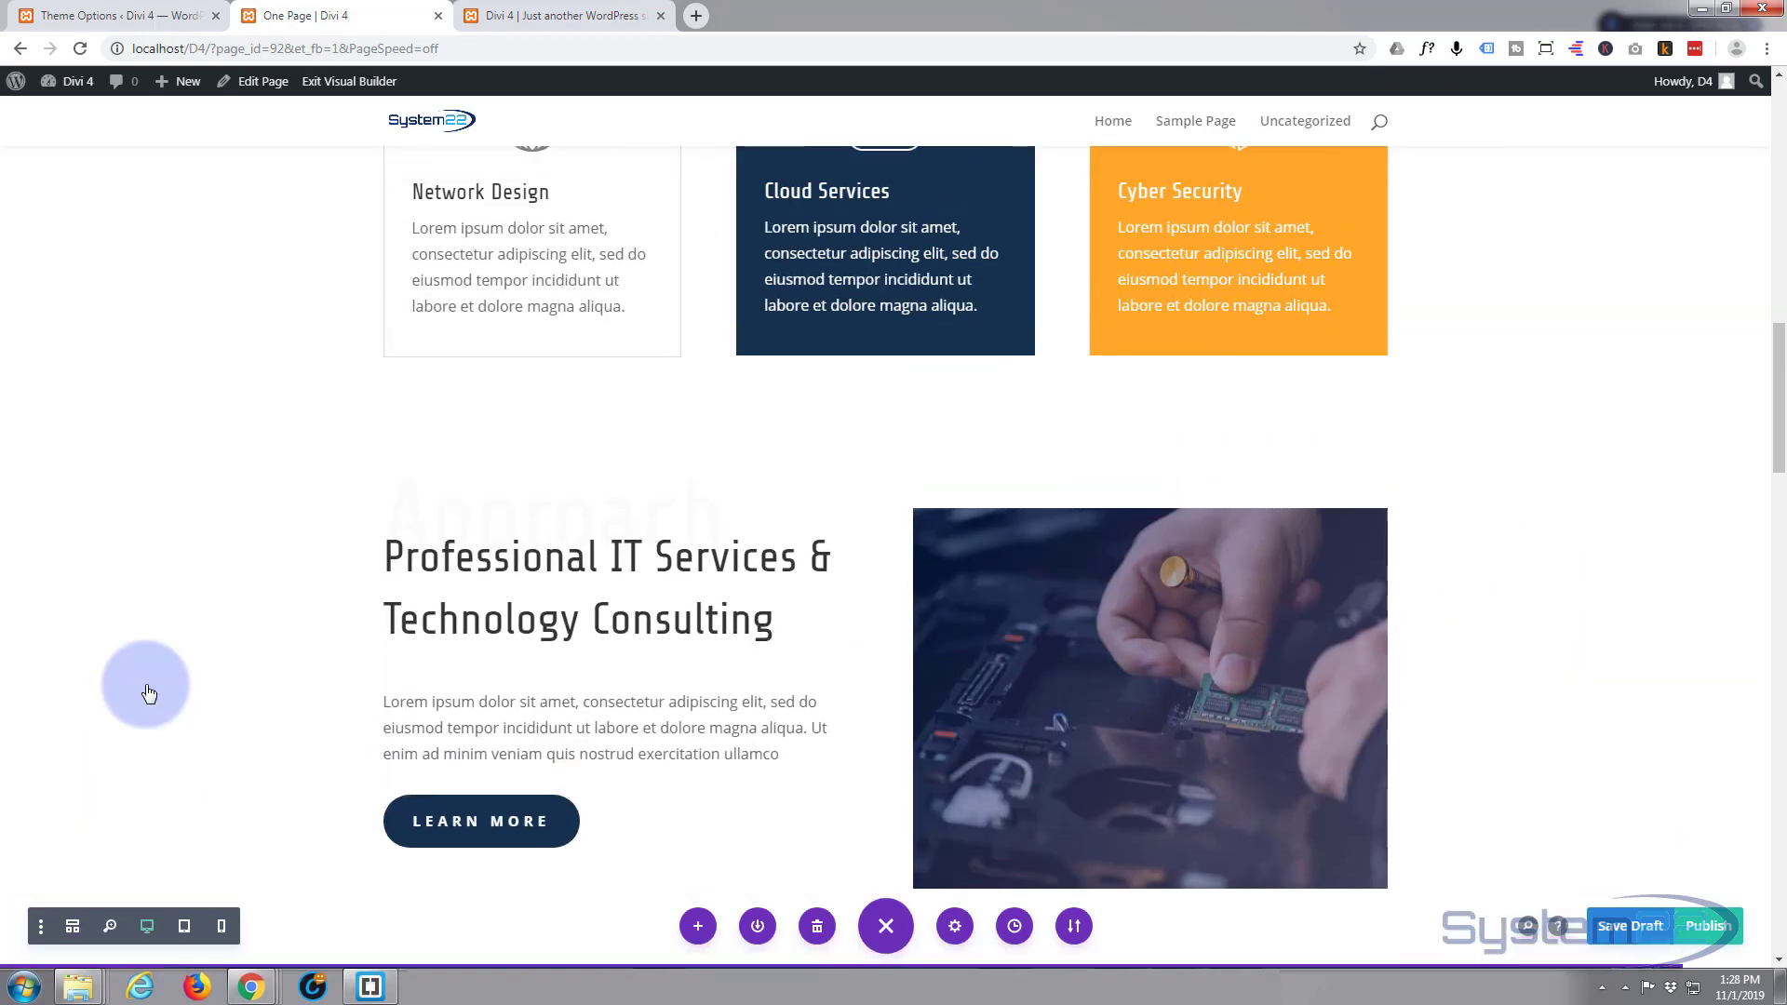
scroll(146, 684, "up", 5)
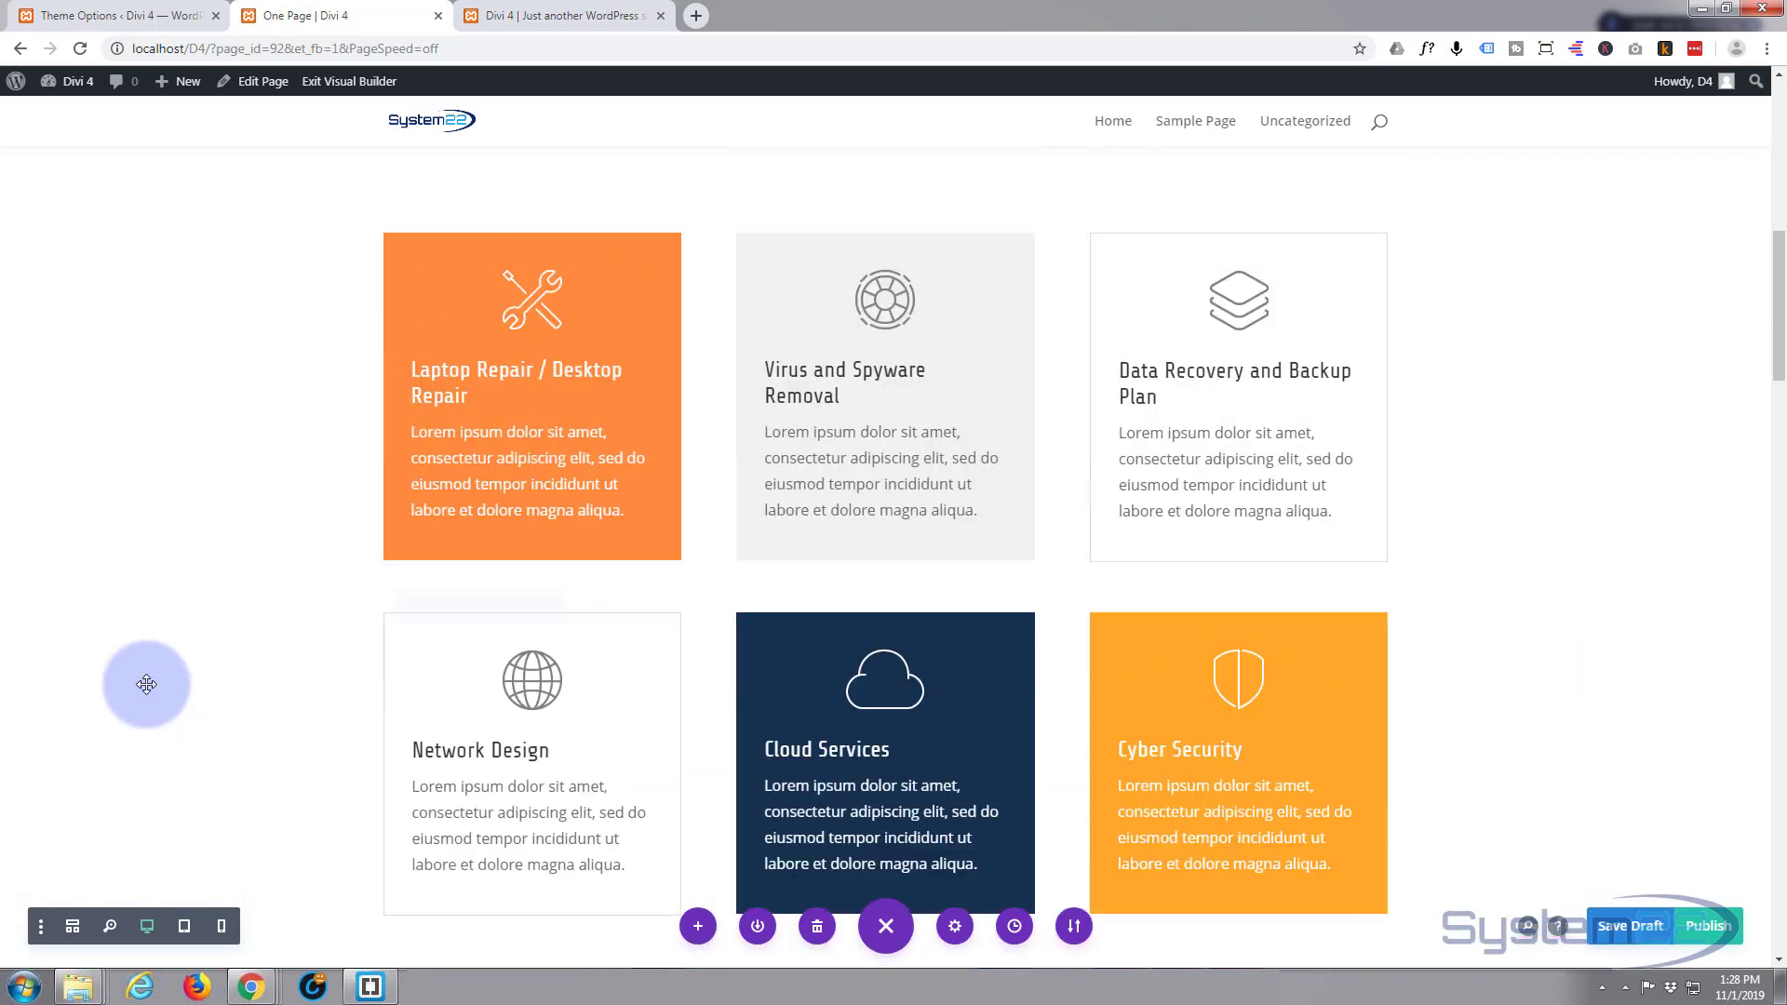
scroll(146, 684, "up", 2)
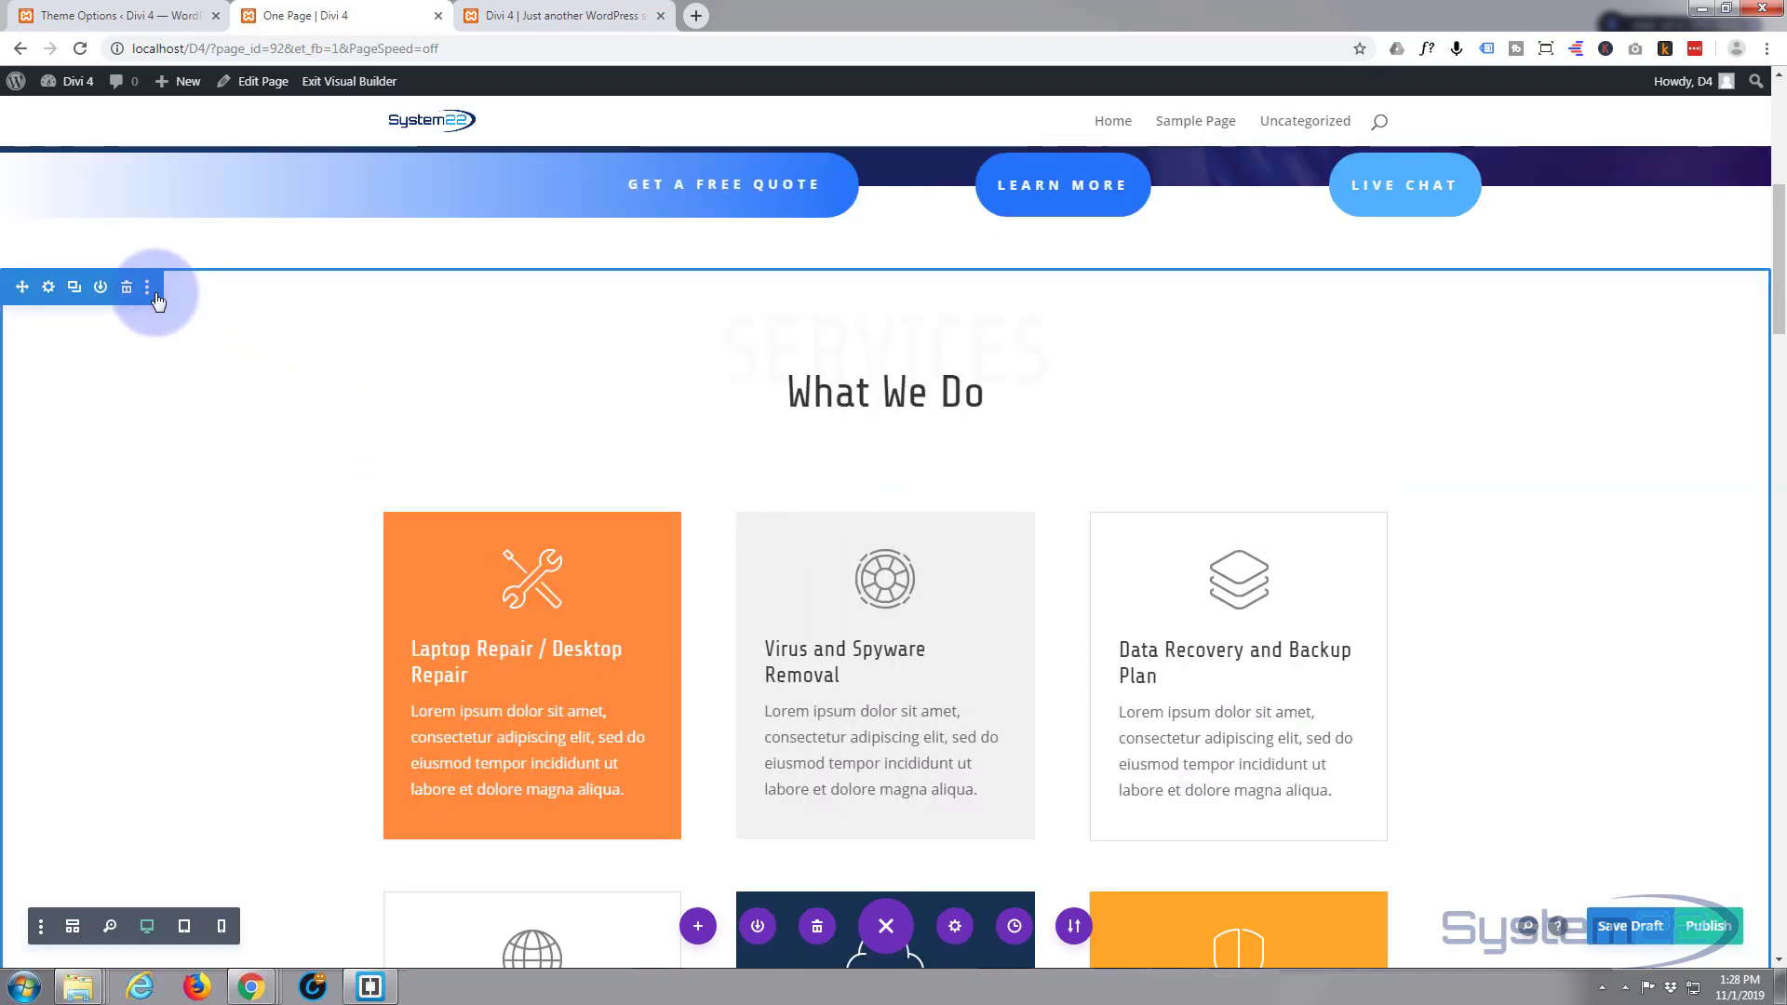
left_click(48, 288)
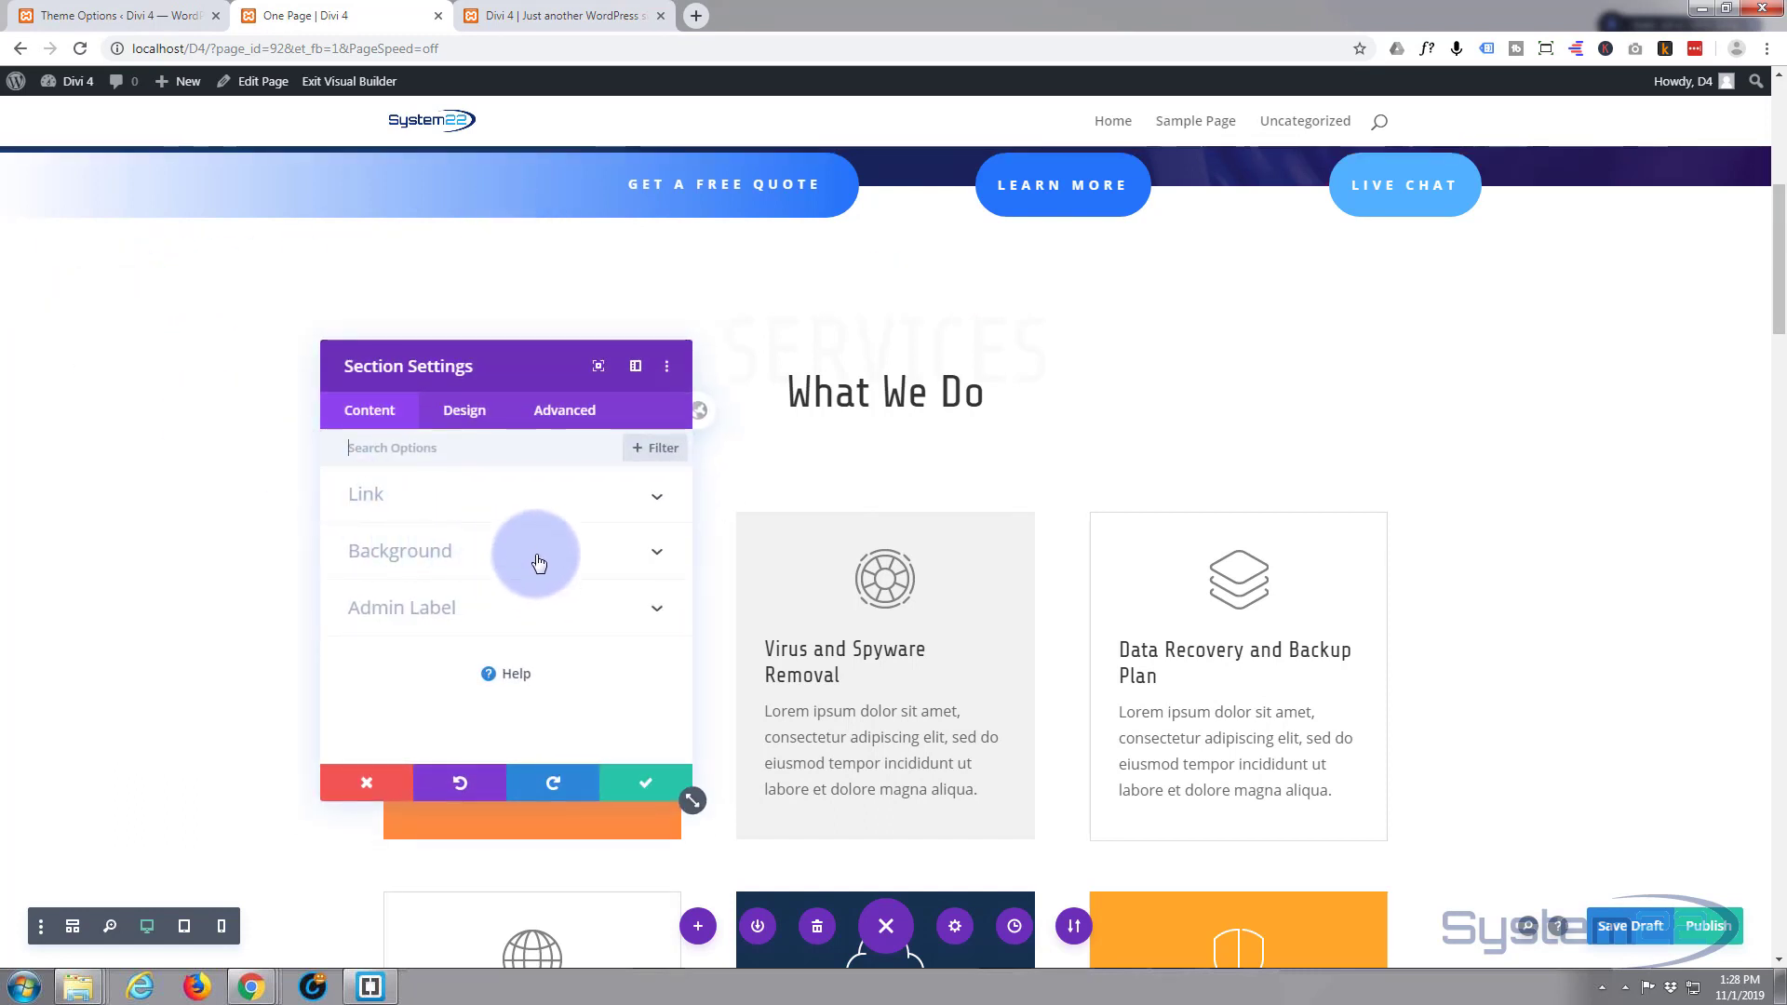
left_click(577, 410)
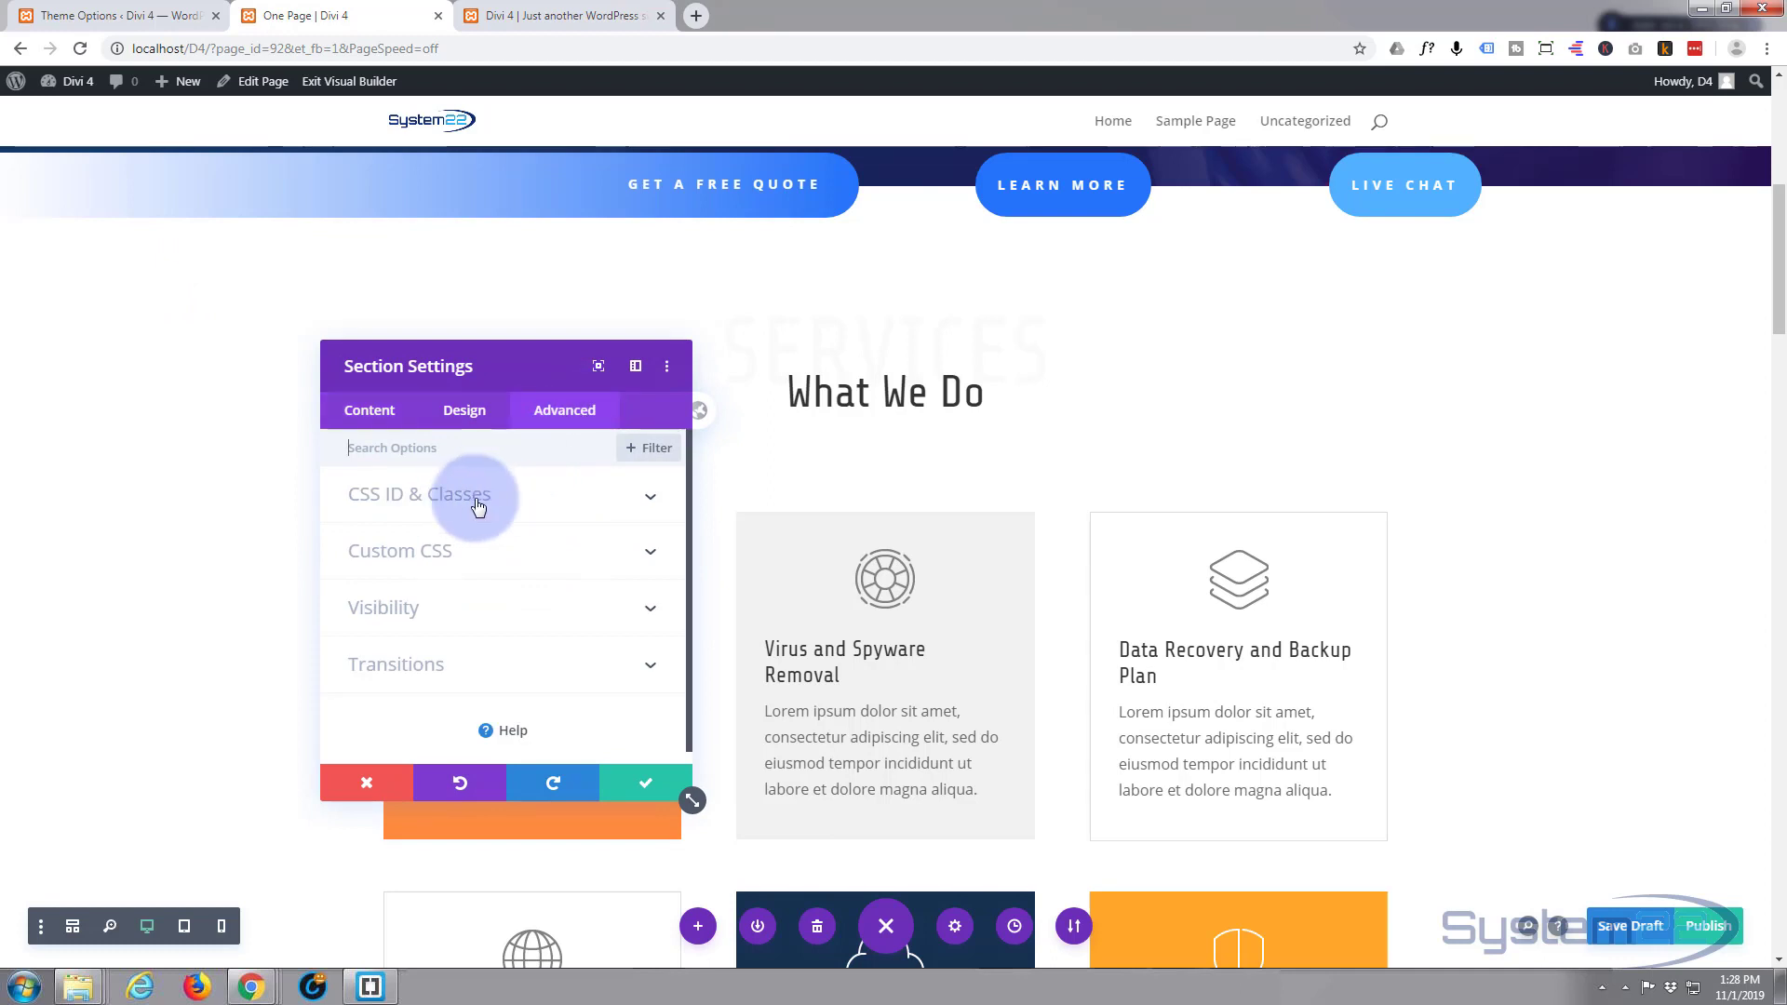
left_click(512, 501)
left_click(383, 560)
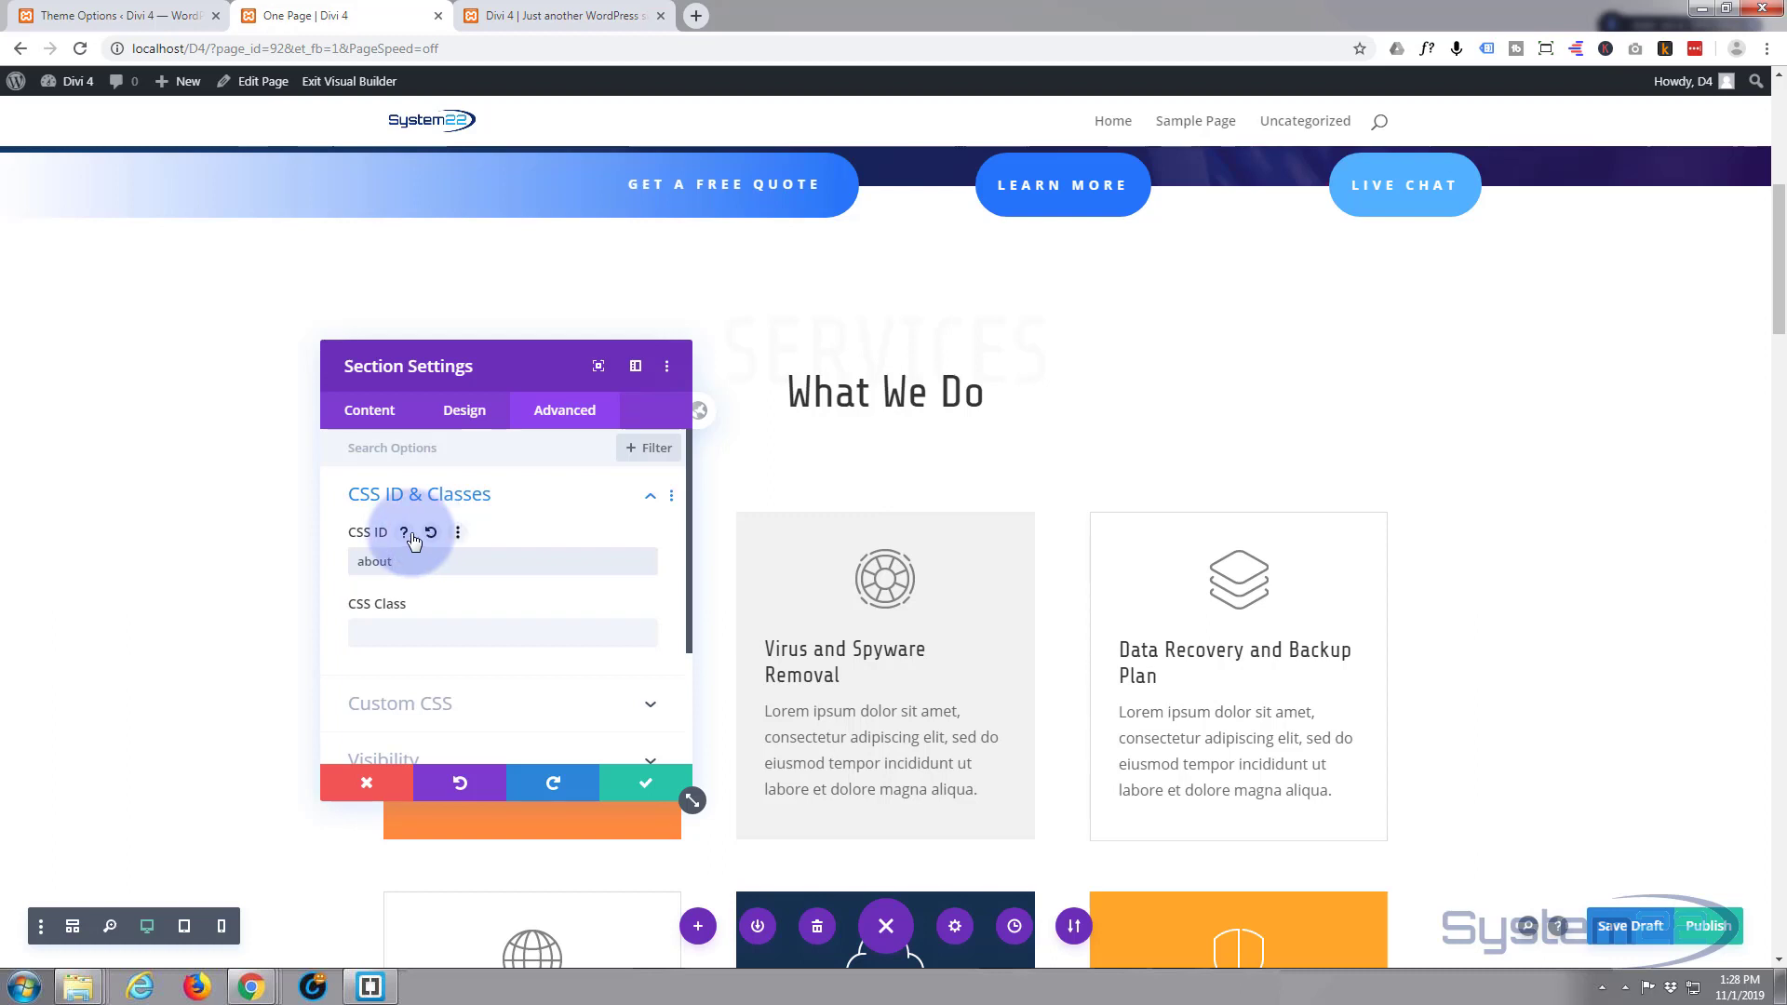
left_click(655, 792)
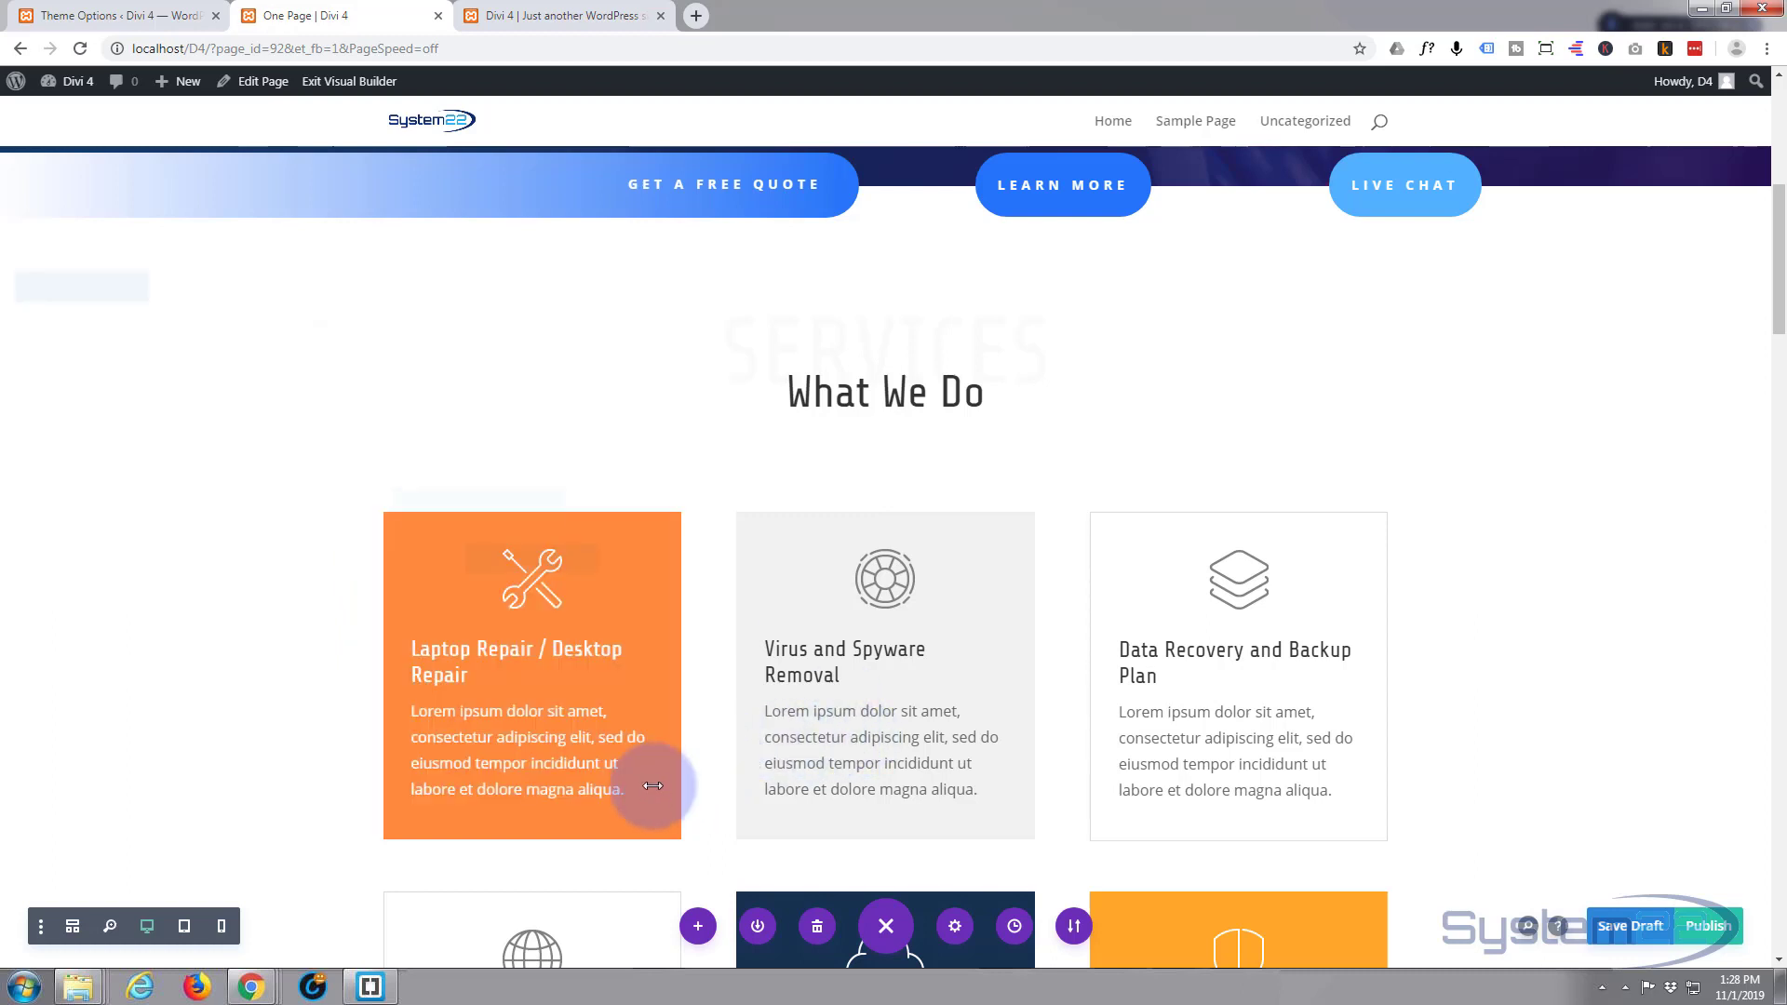
Publish the page, exit the Visual Builder and look over the live one-page site.
scroll(661, 745, "up", 3)
scroll(674, 736, "up", 4)
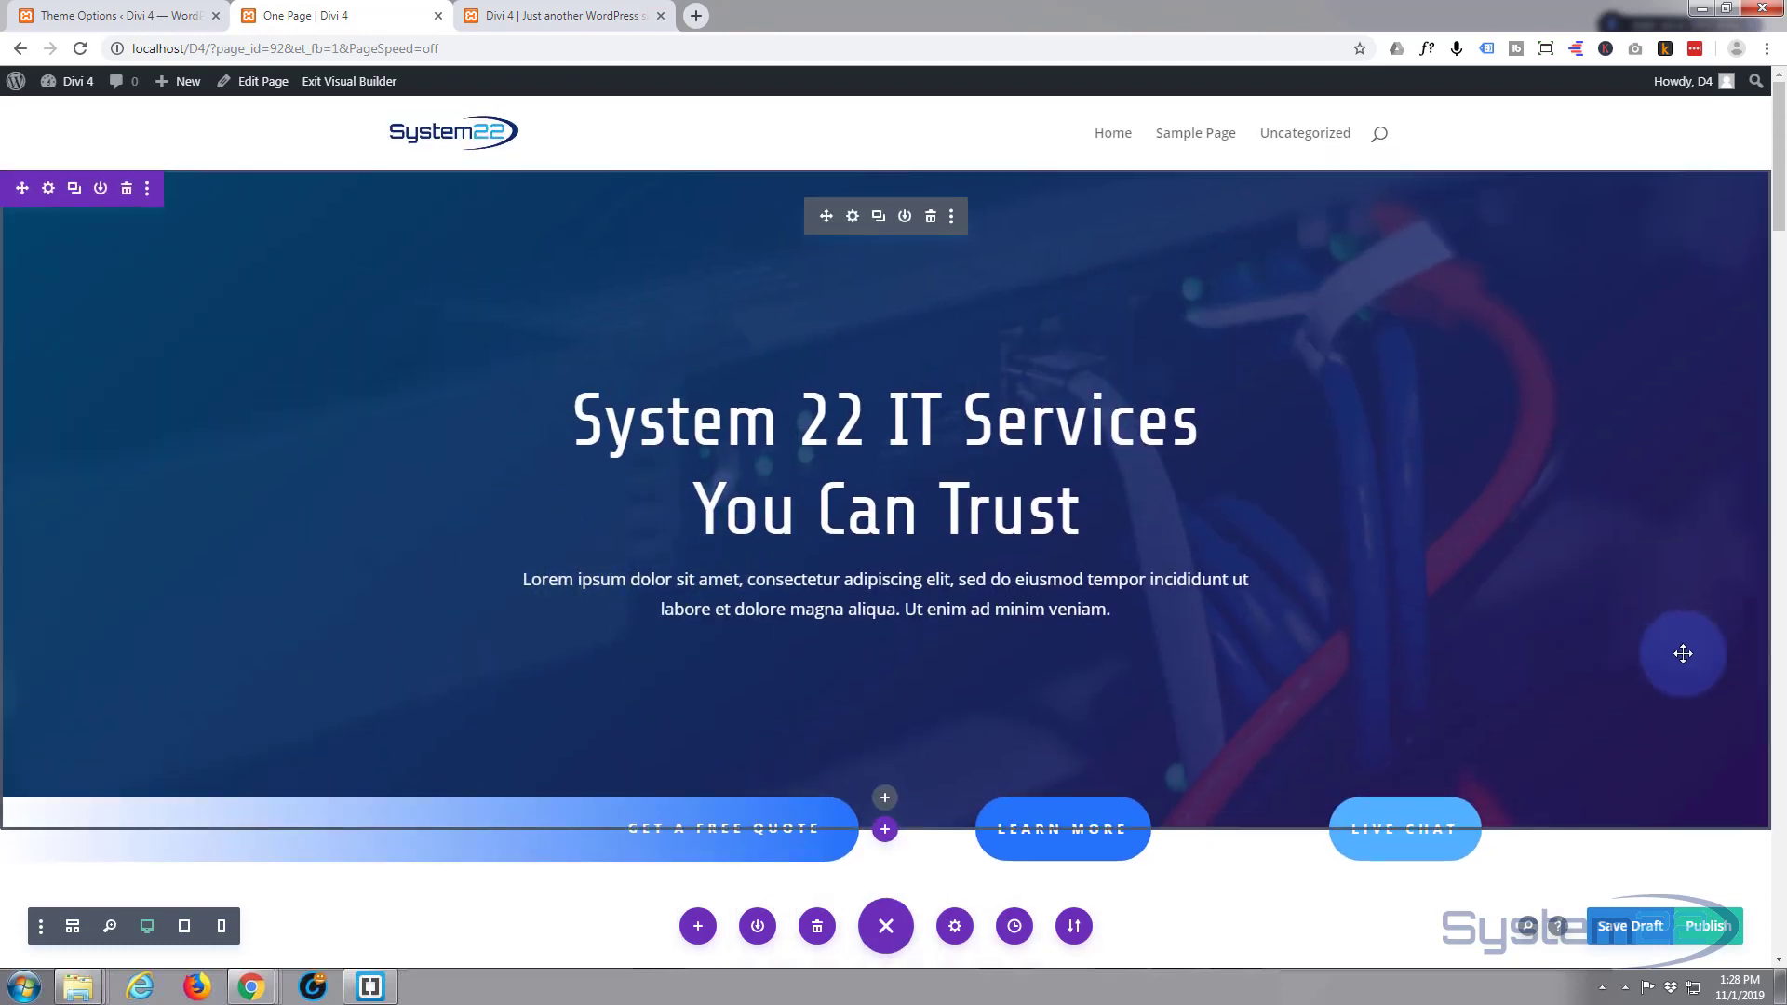
left_click(1706, 925)
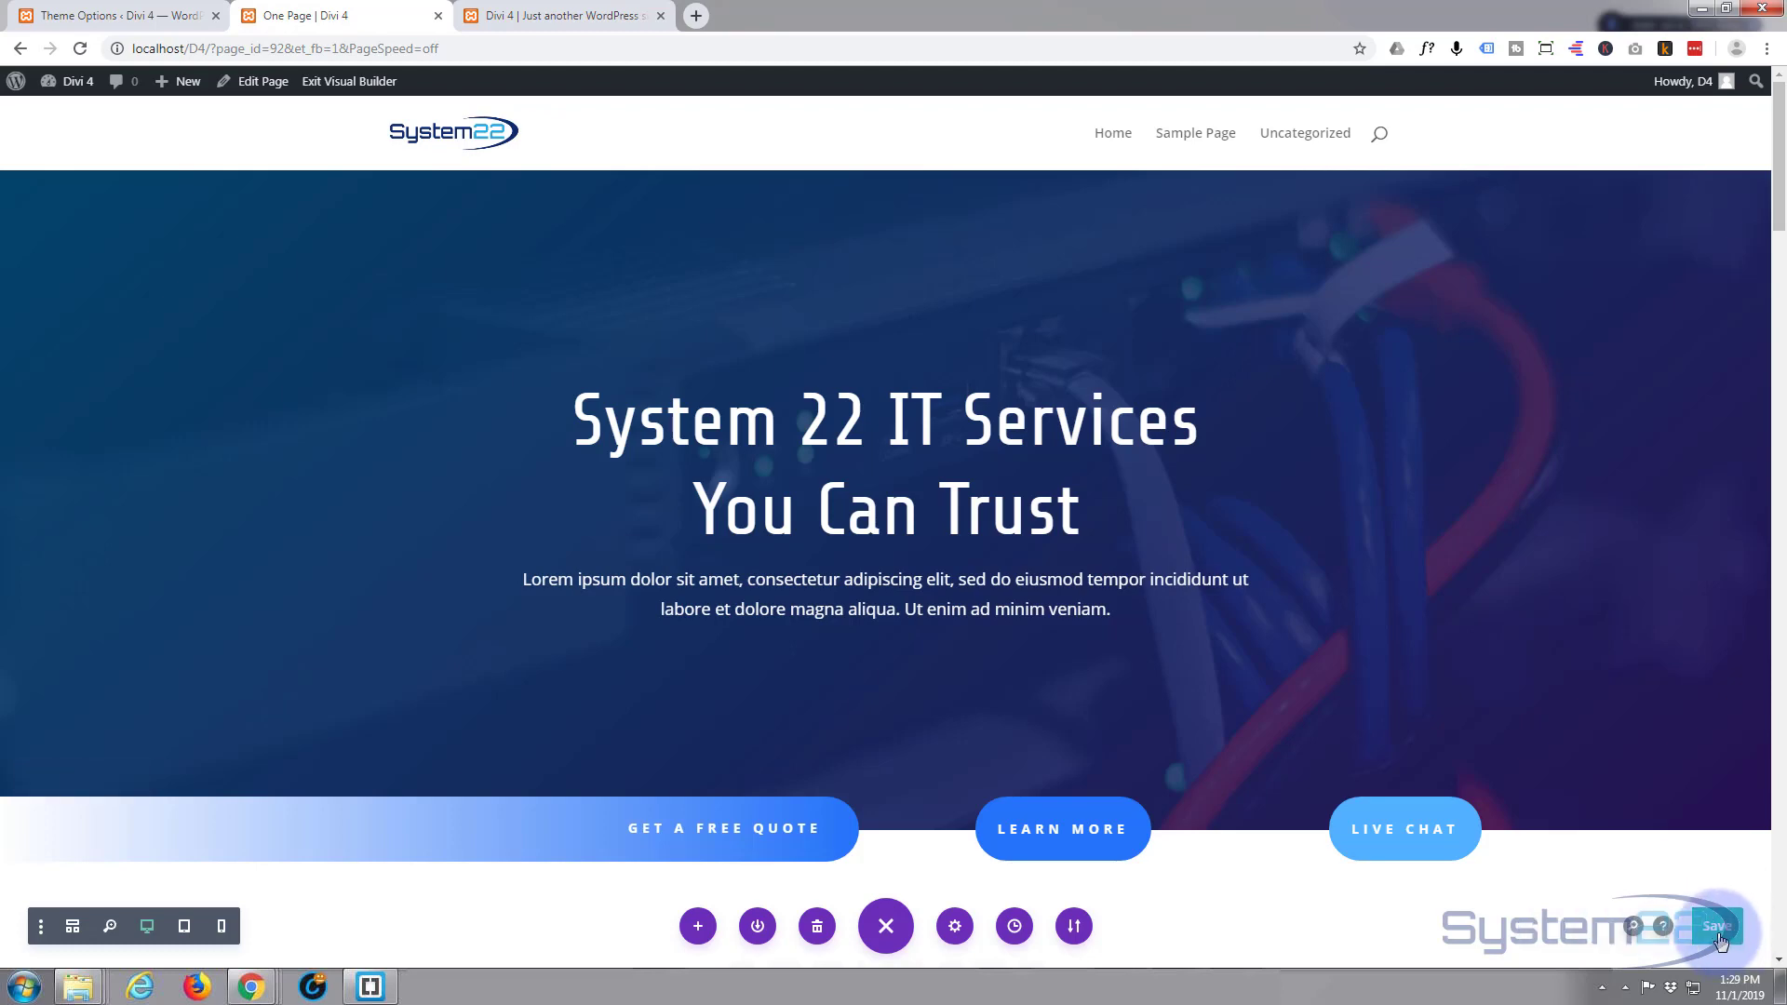
left_click(339, 85)
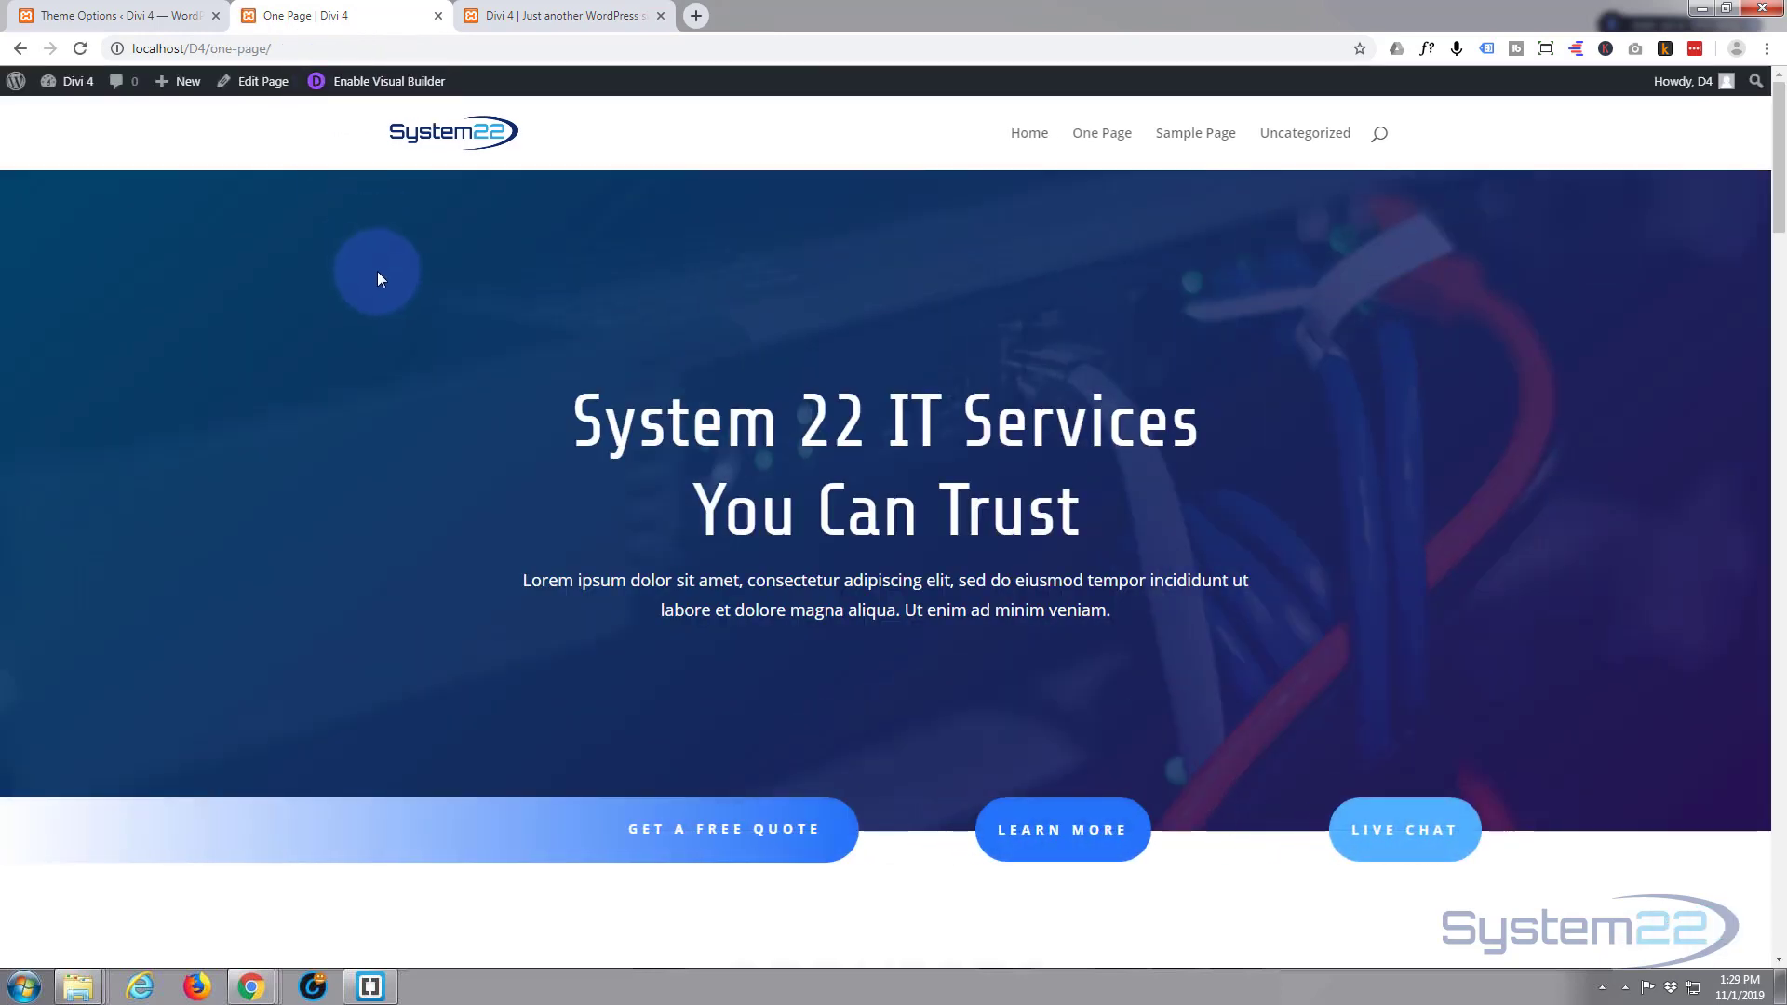
scroll(380, 270, "down", 10)
scroll(385, 276, "up", 10)
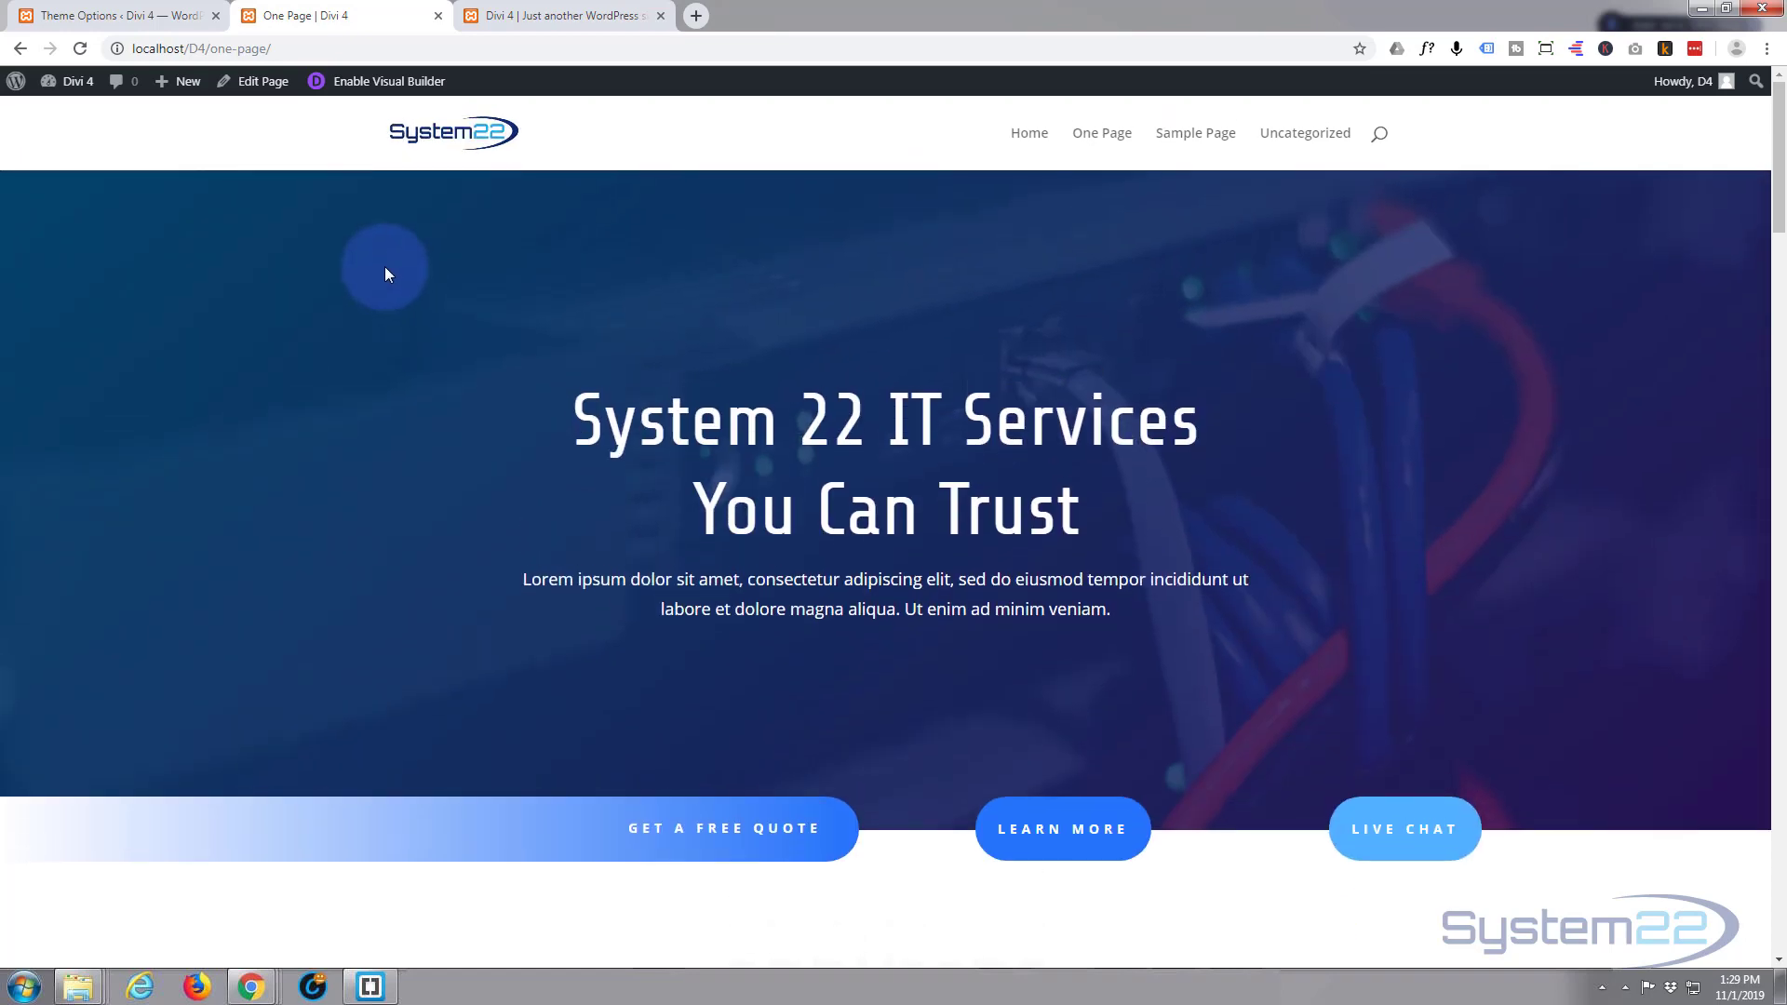
Create a new WordPress navigation menu named top from the admin dashboard.
left_click(128, 15)
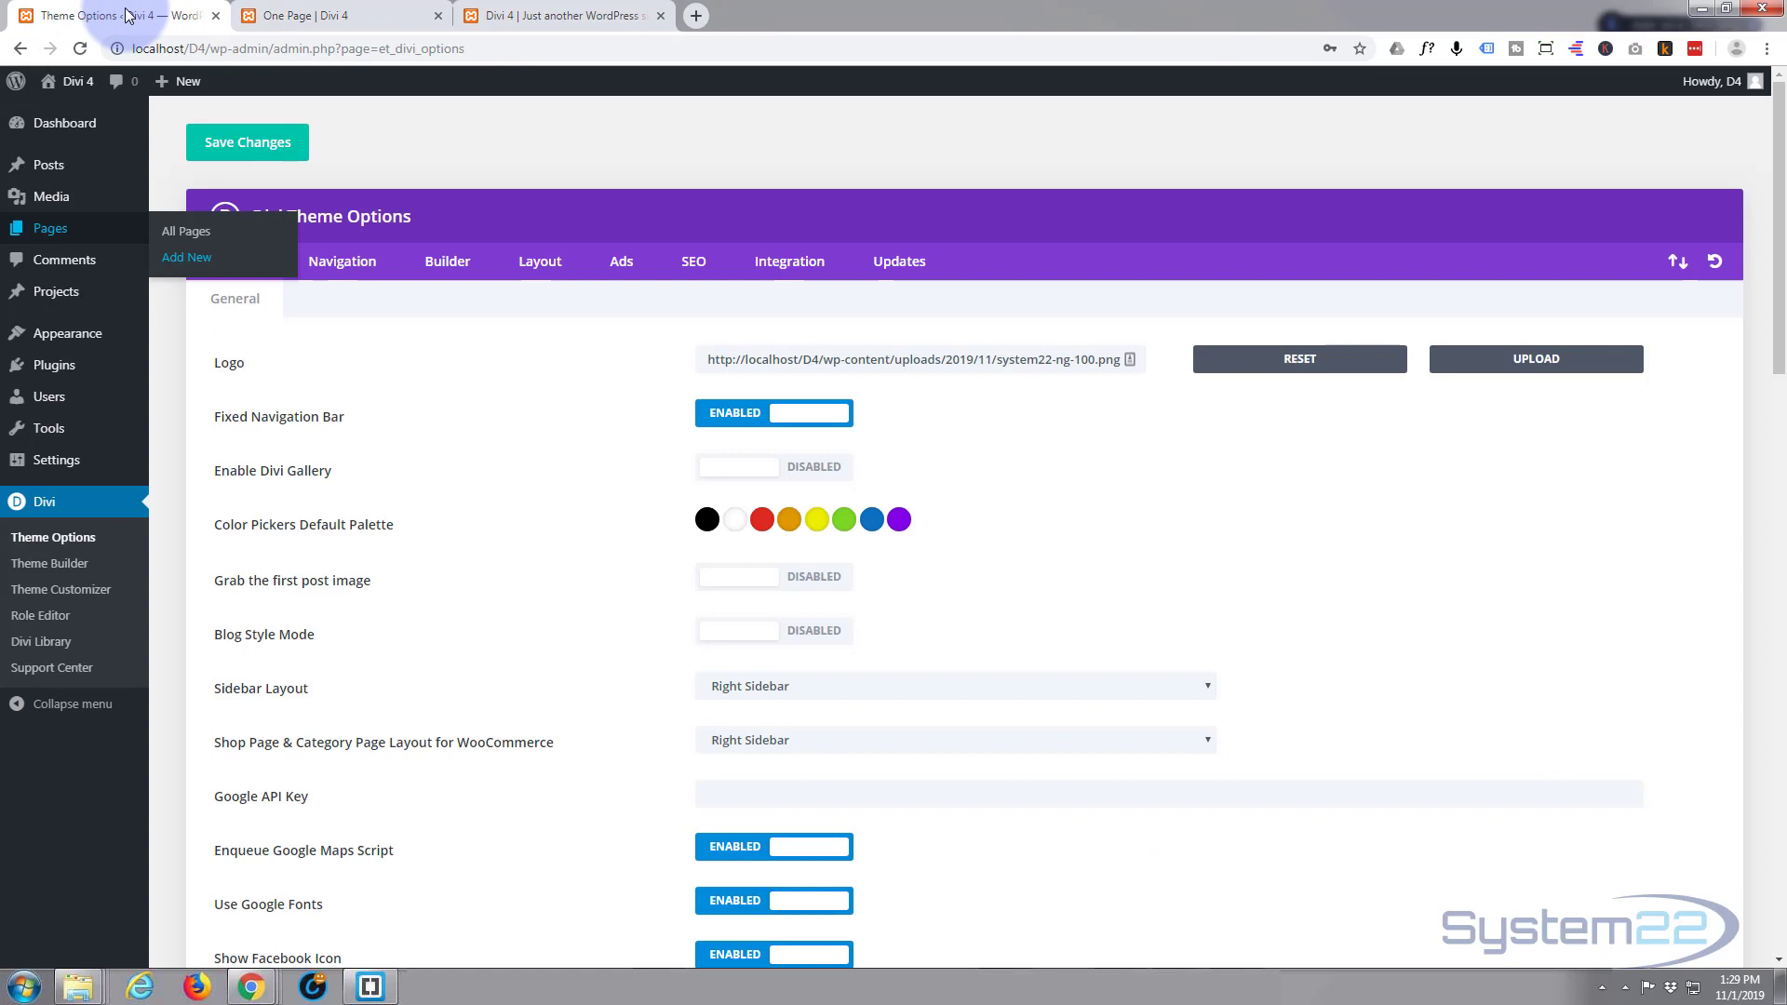
mouse_move(62, 344)
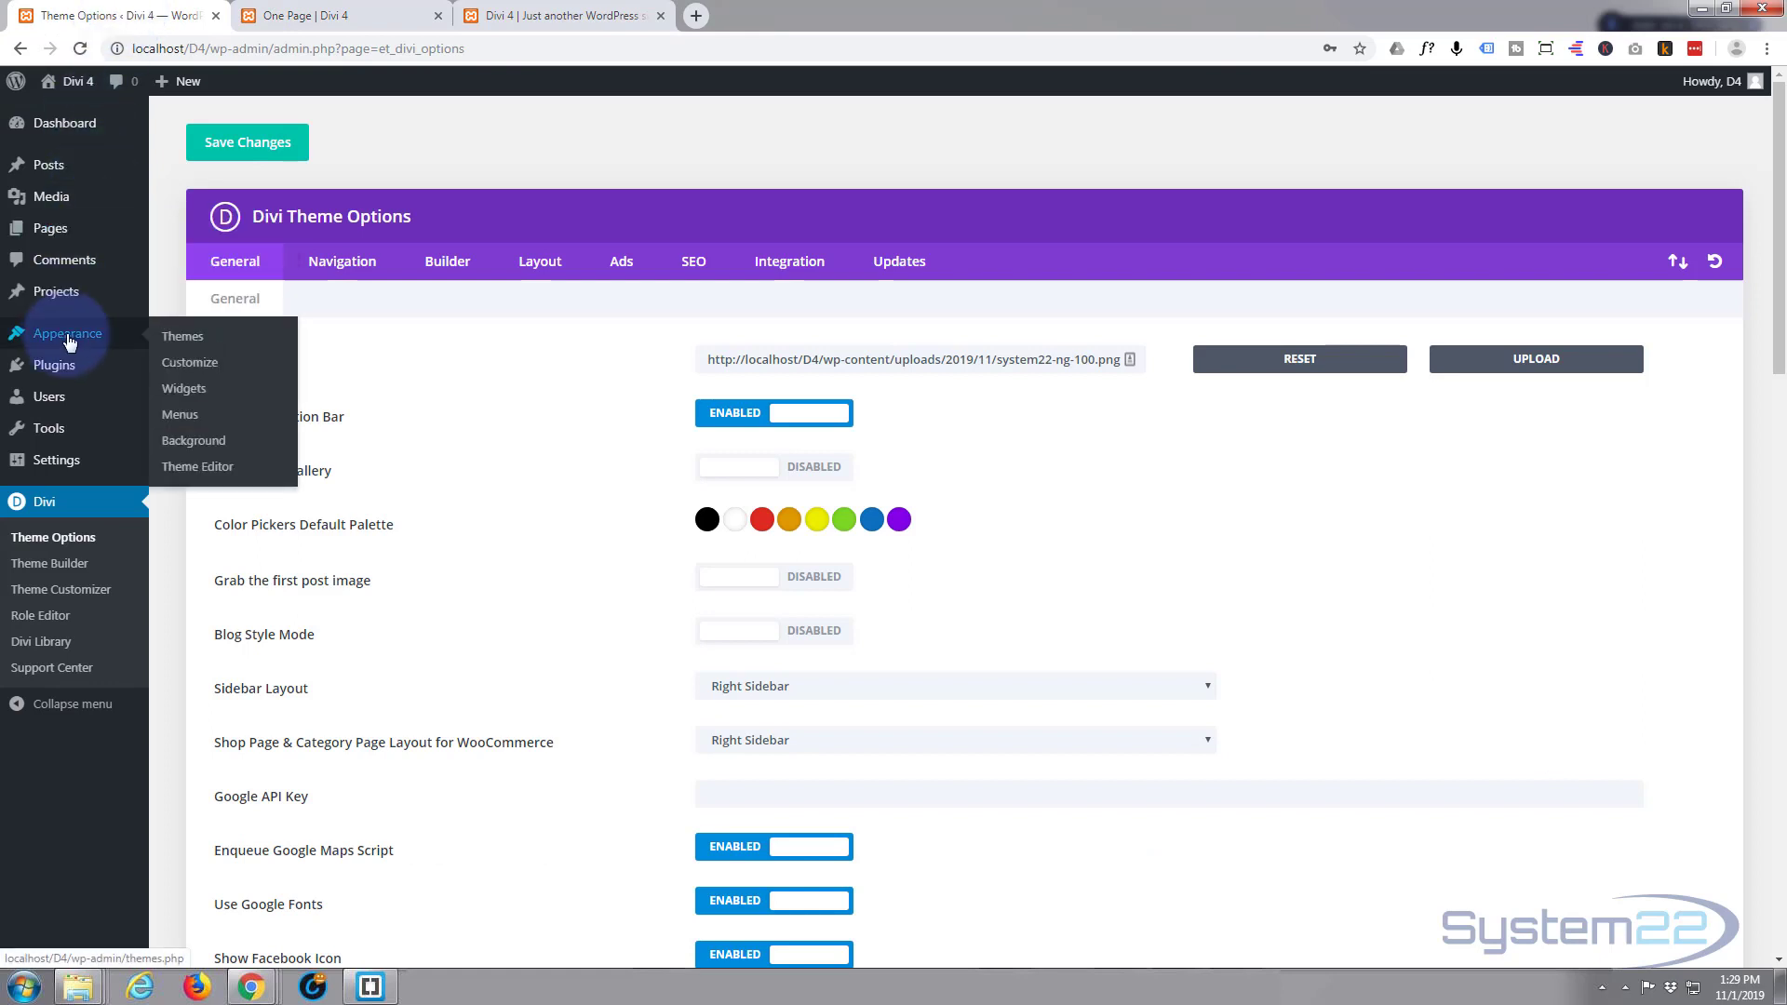
left_click(190, 415)
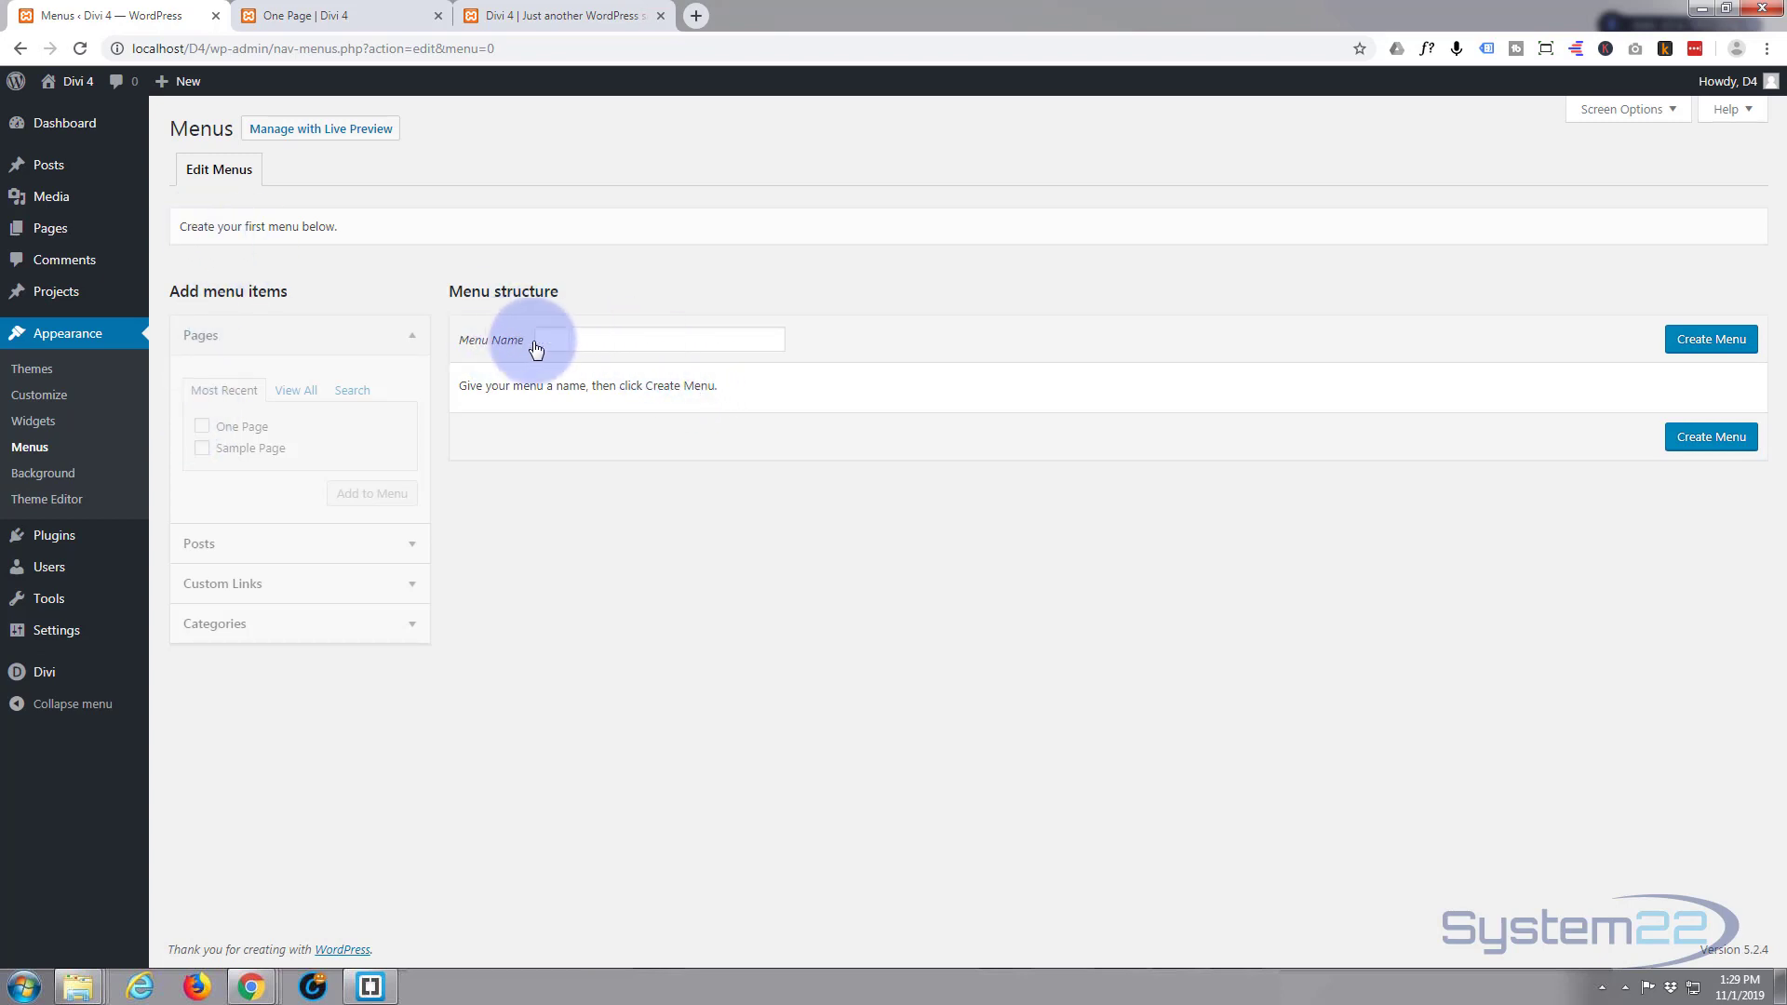
left_click(577, 340)
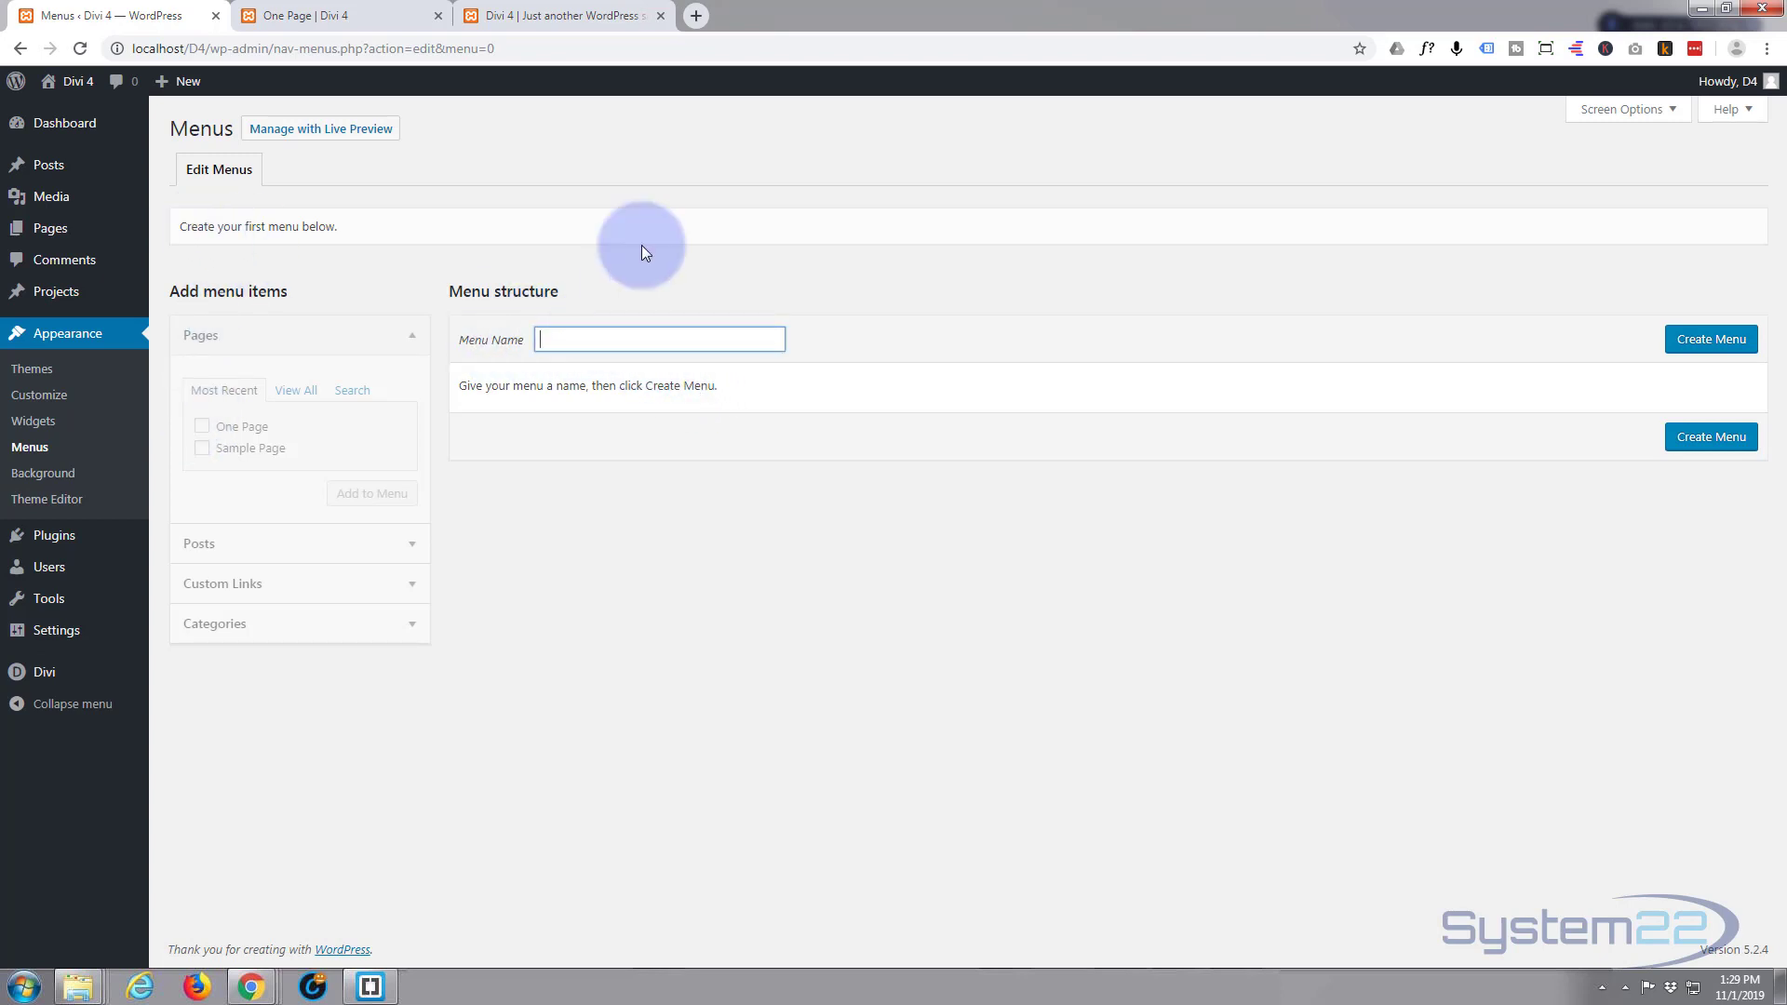
type("top")
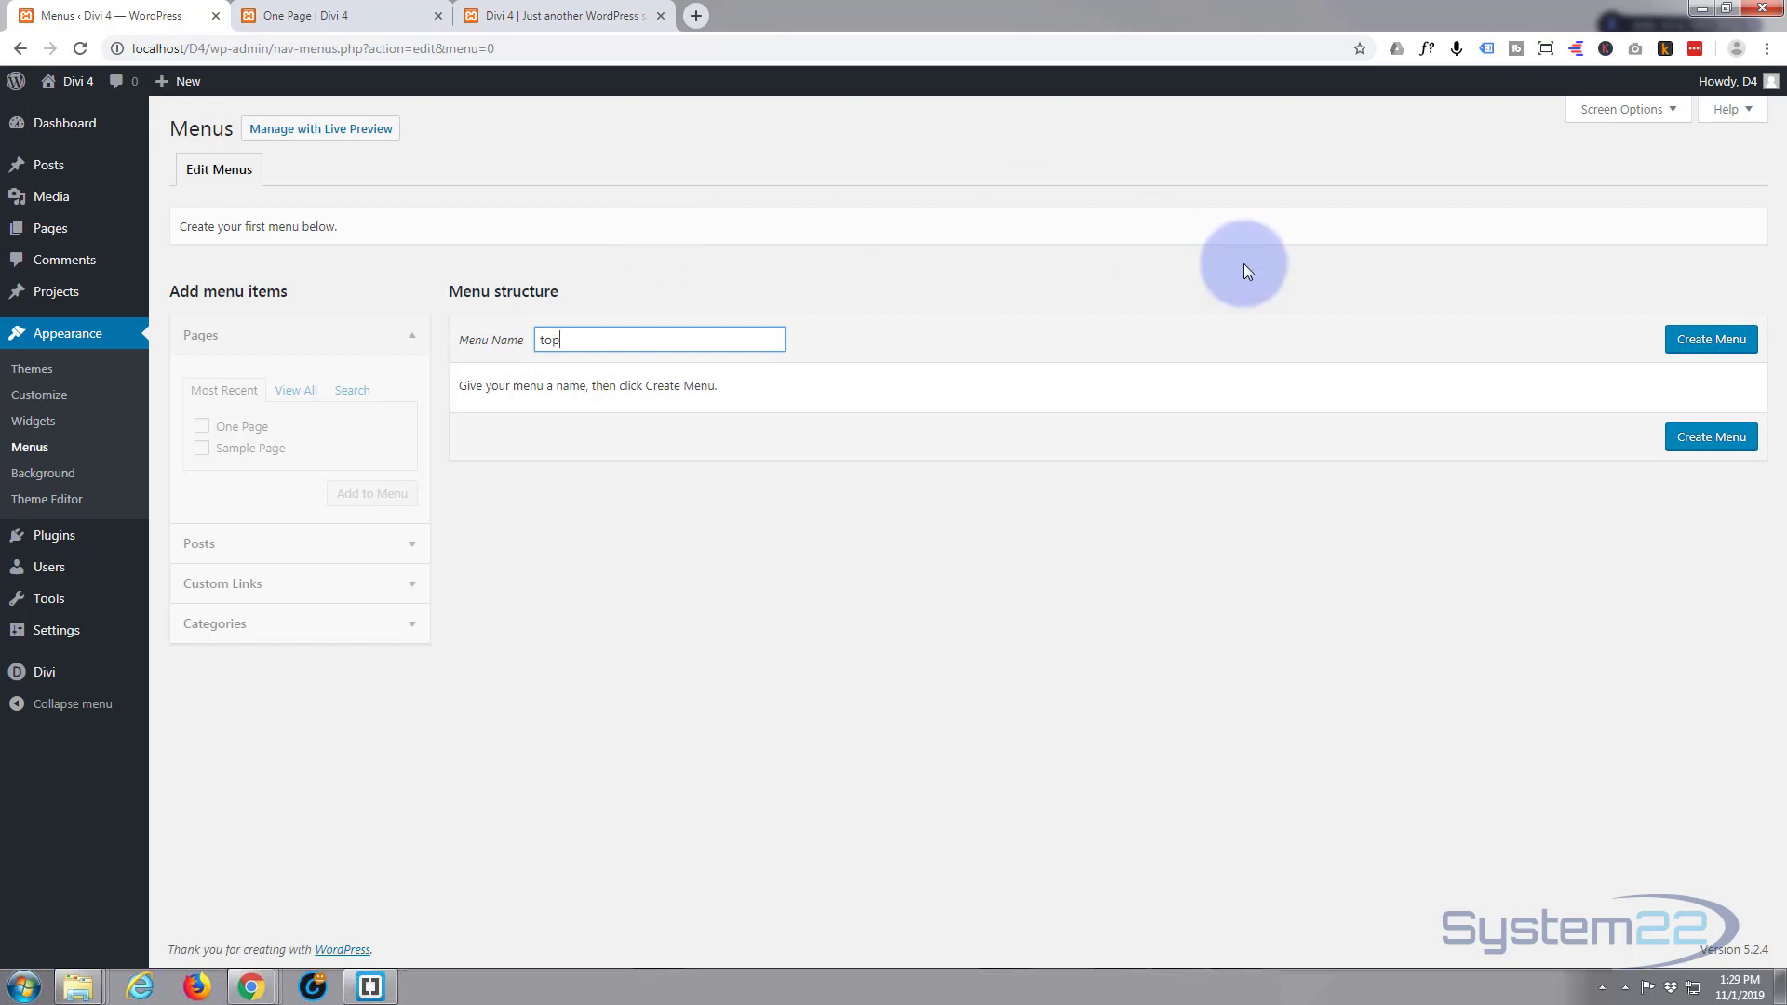
left_click(1709, 341)
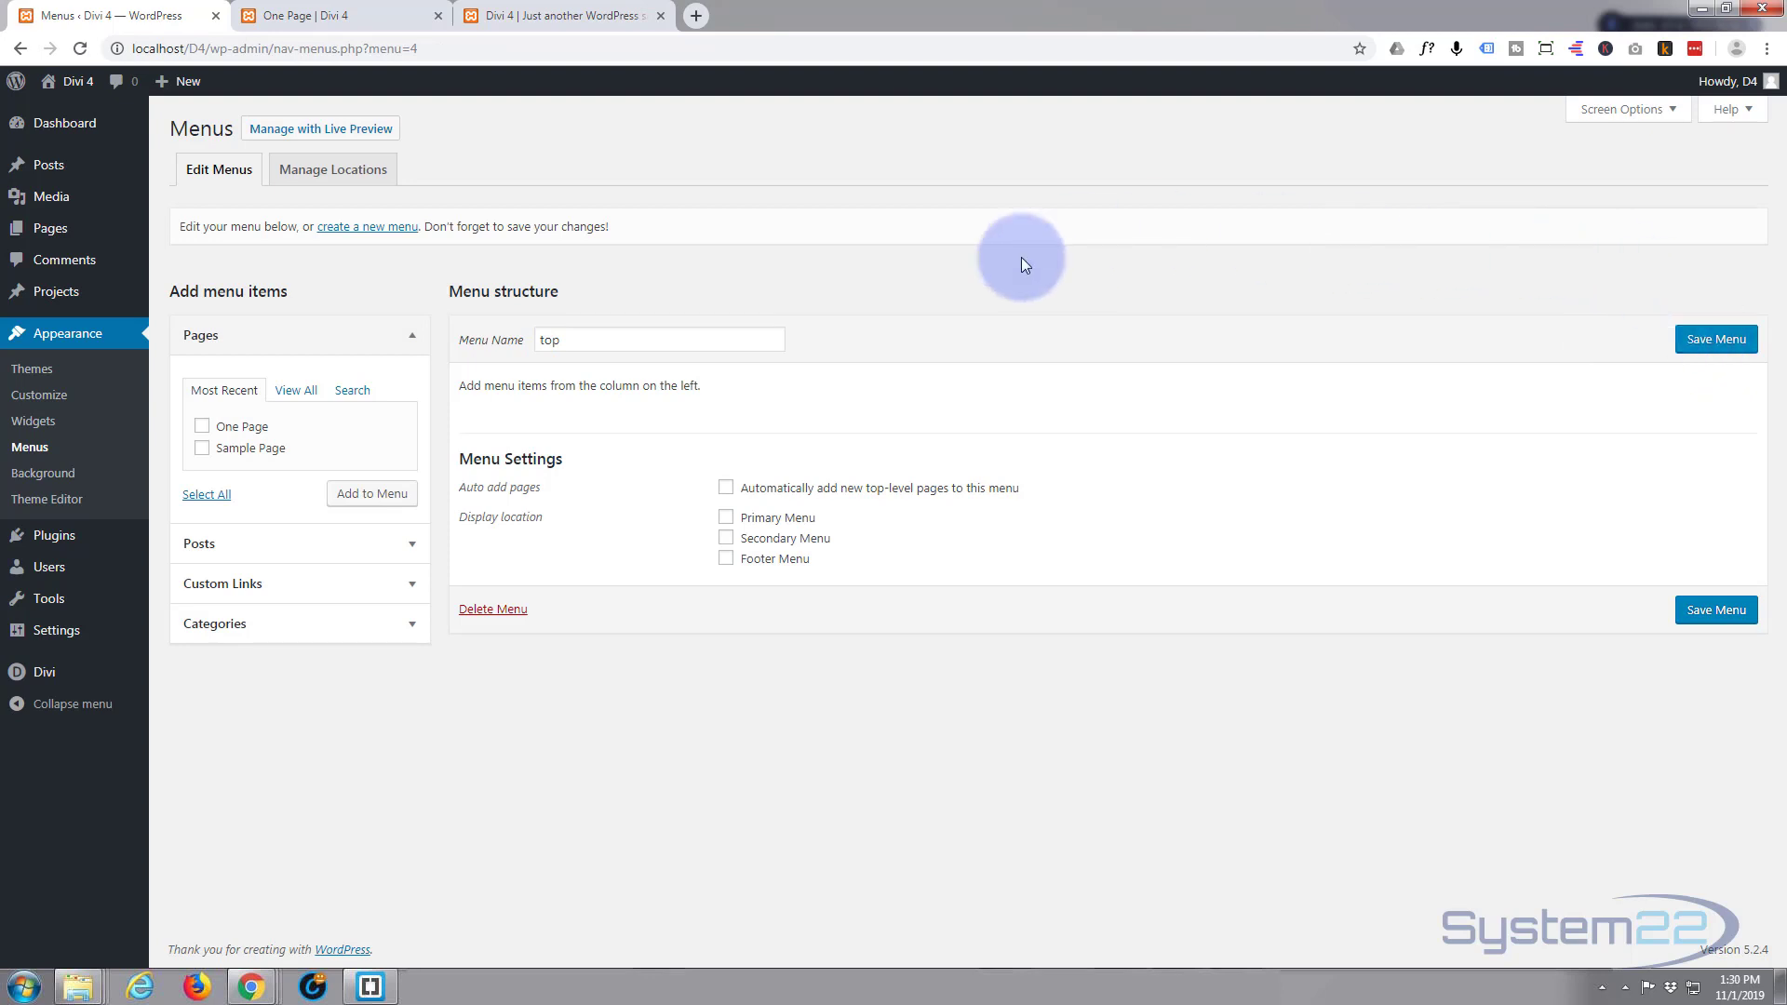
Add a custom link with the URL # and the link text Home to the top menu.
left_click(341, 588)
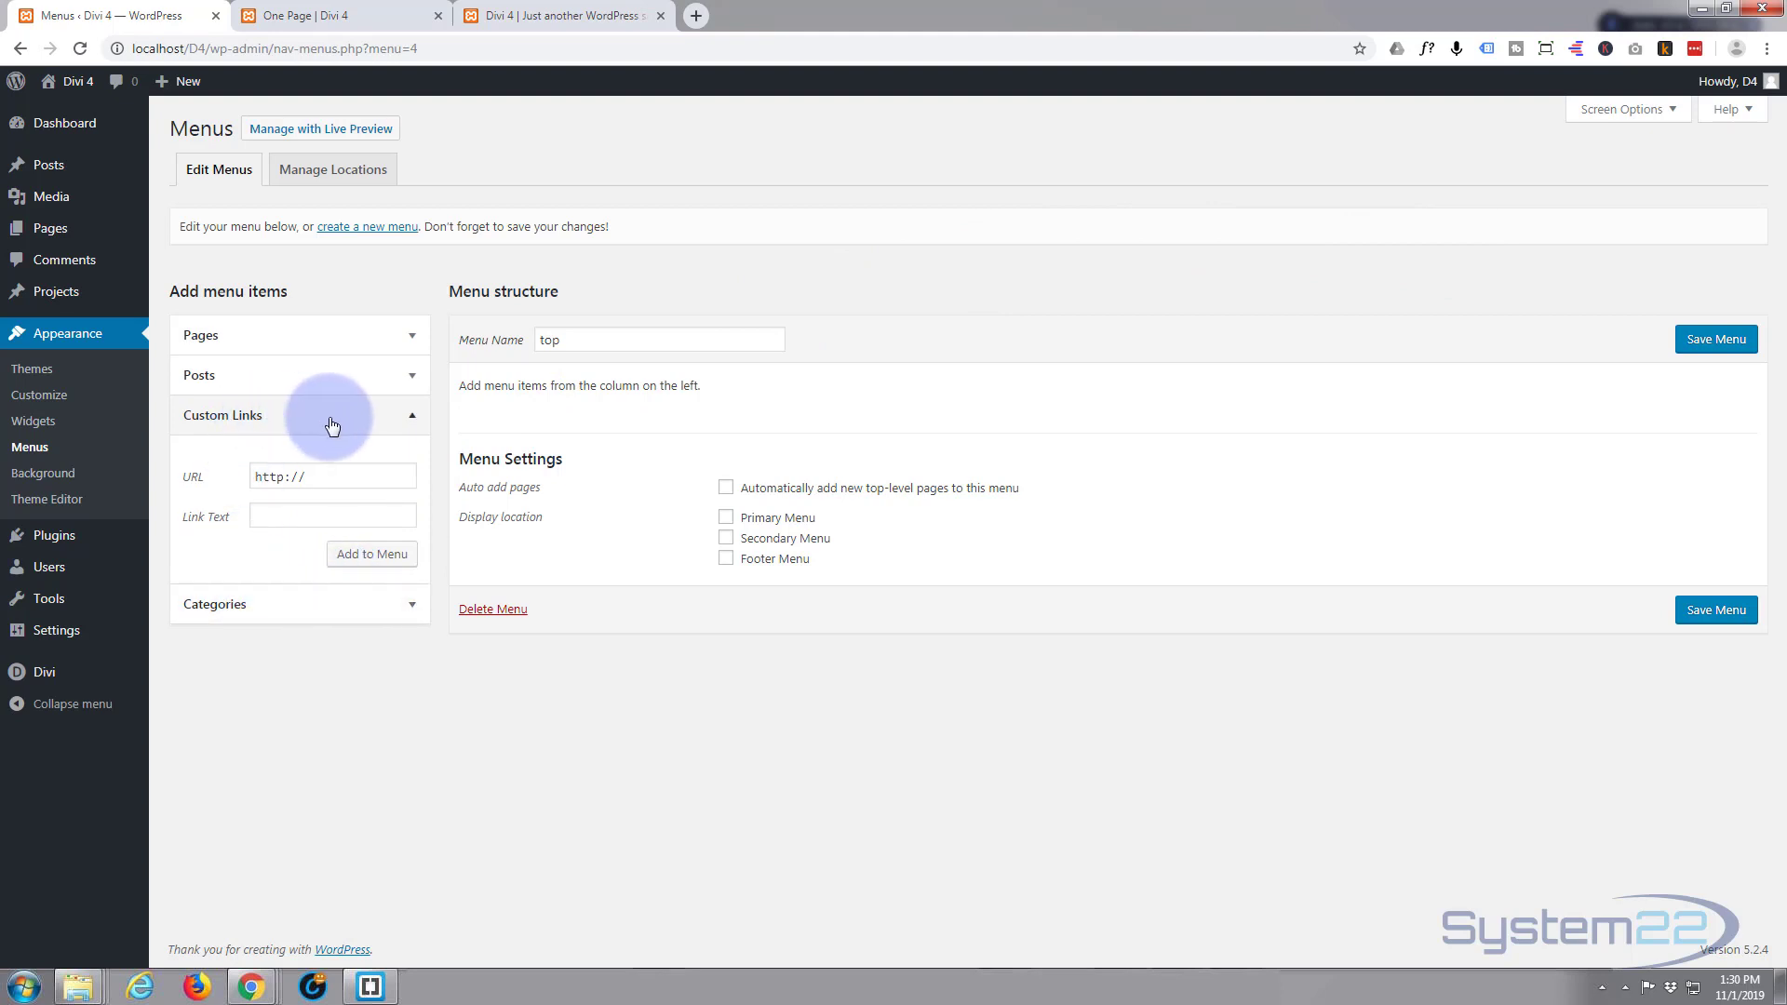
left_click_drag(331, 477, 239, 475)
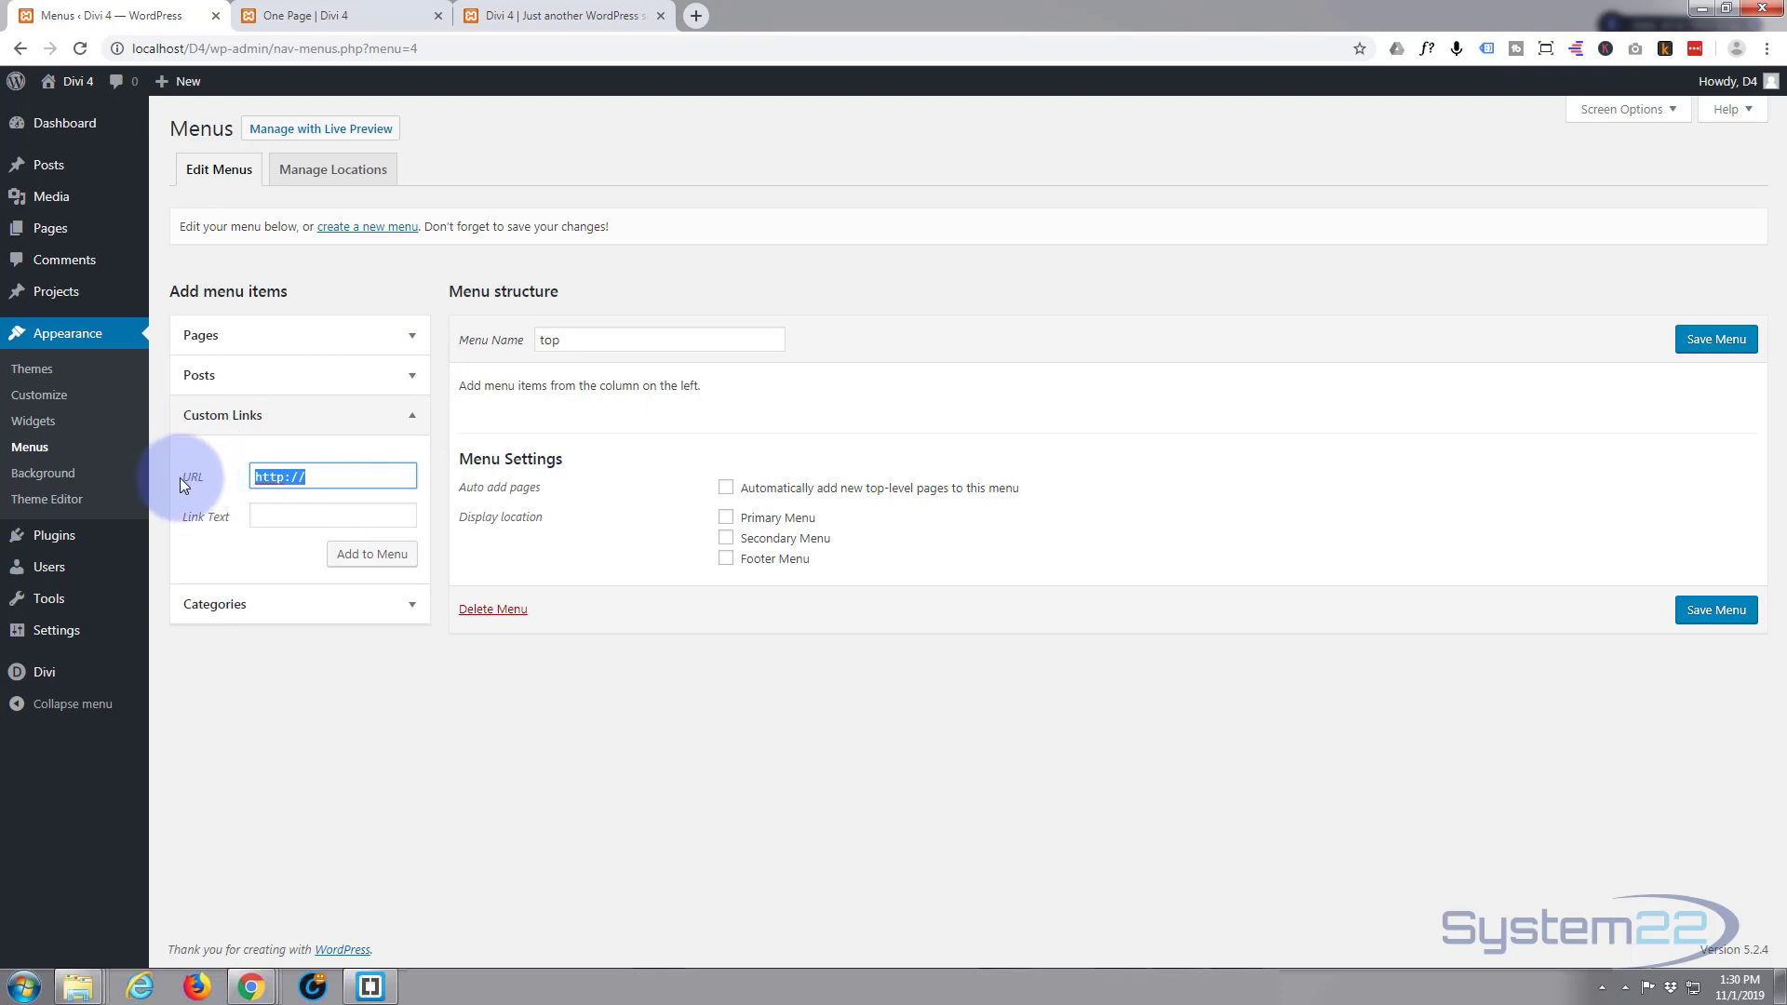
type("#")
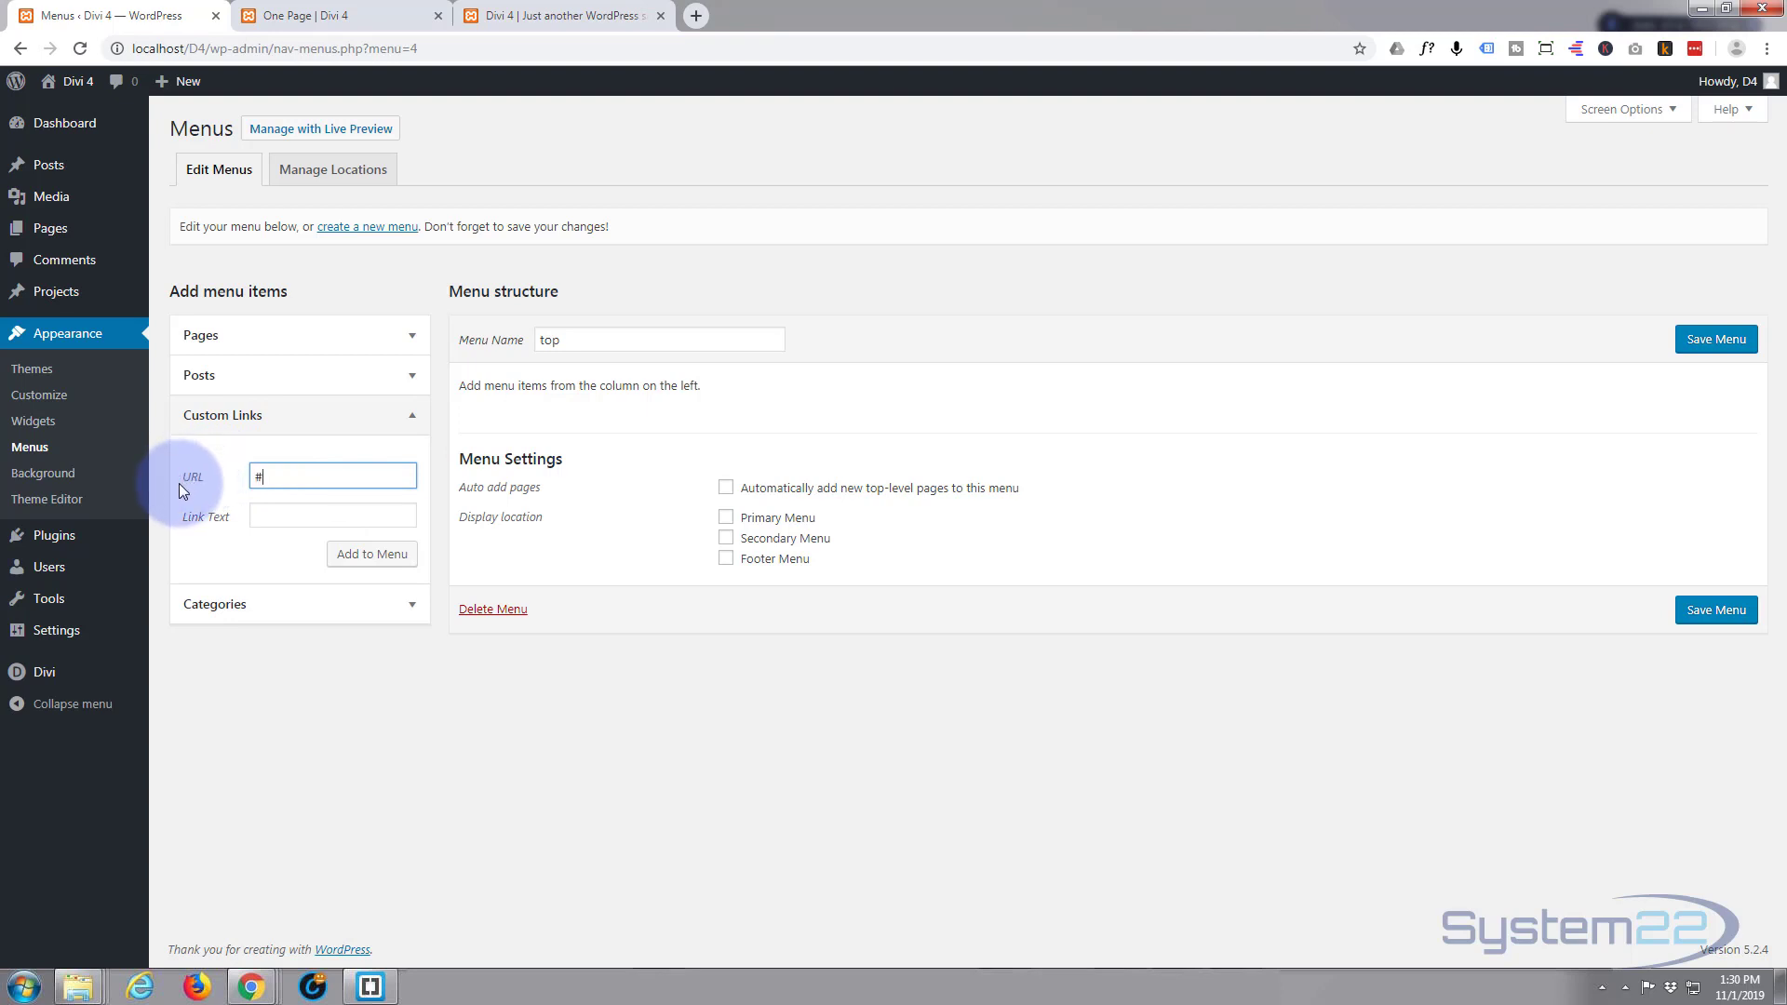
left_click(273, 514)
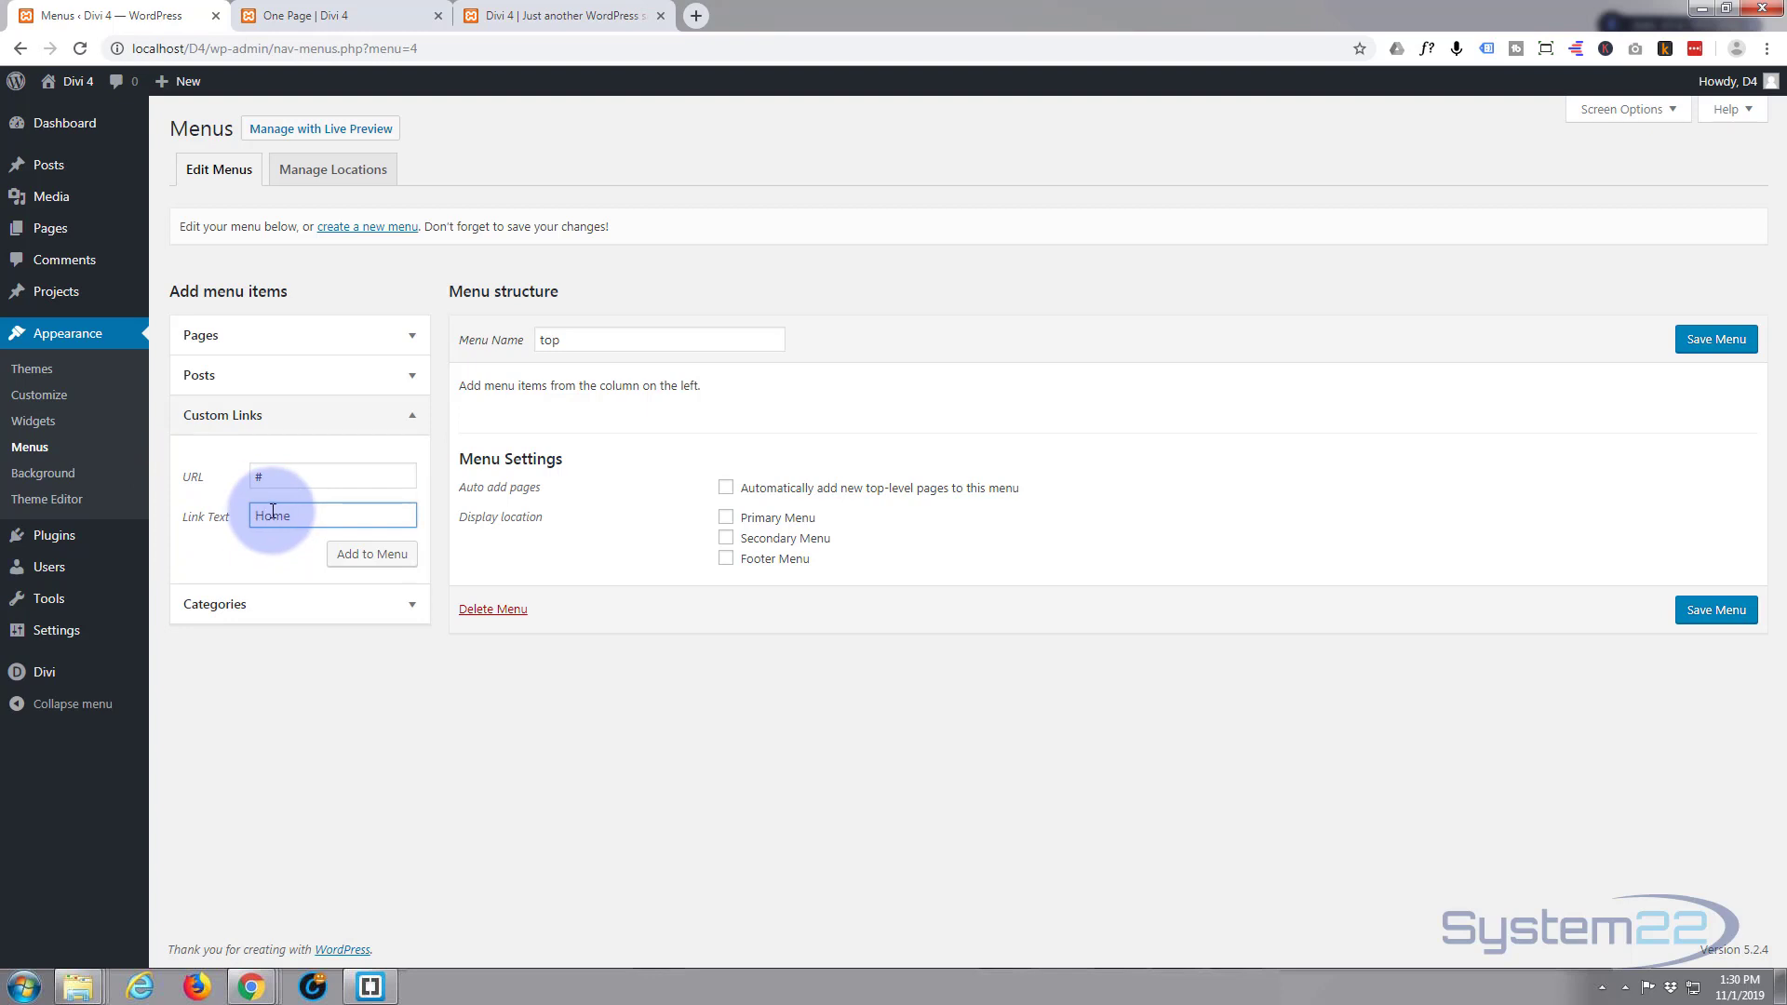
type("Home")
left_click(372, 556)
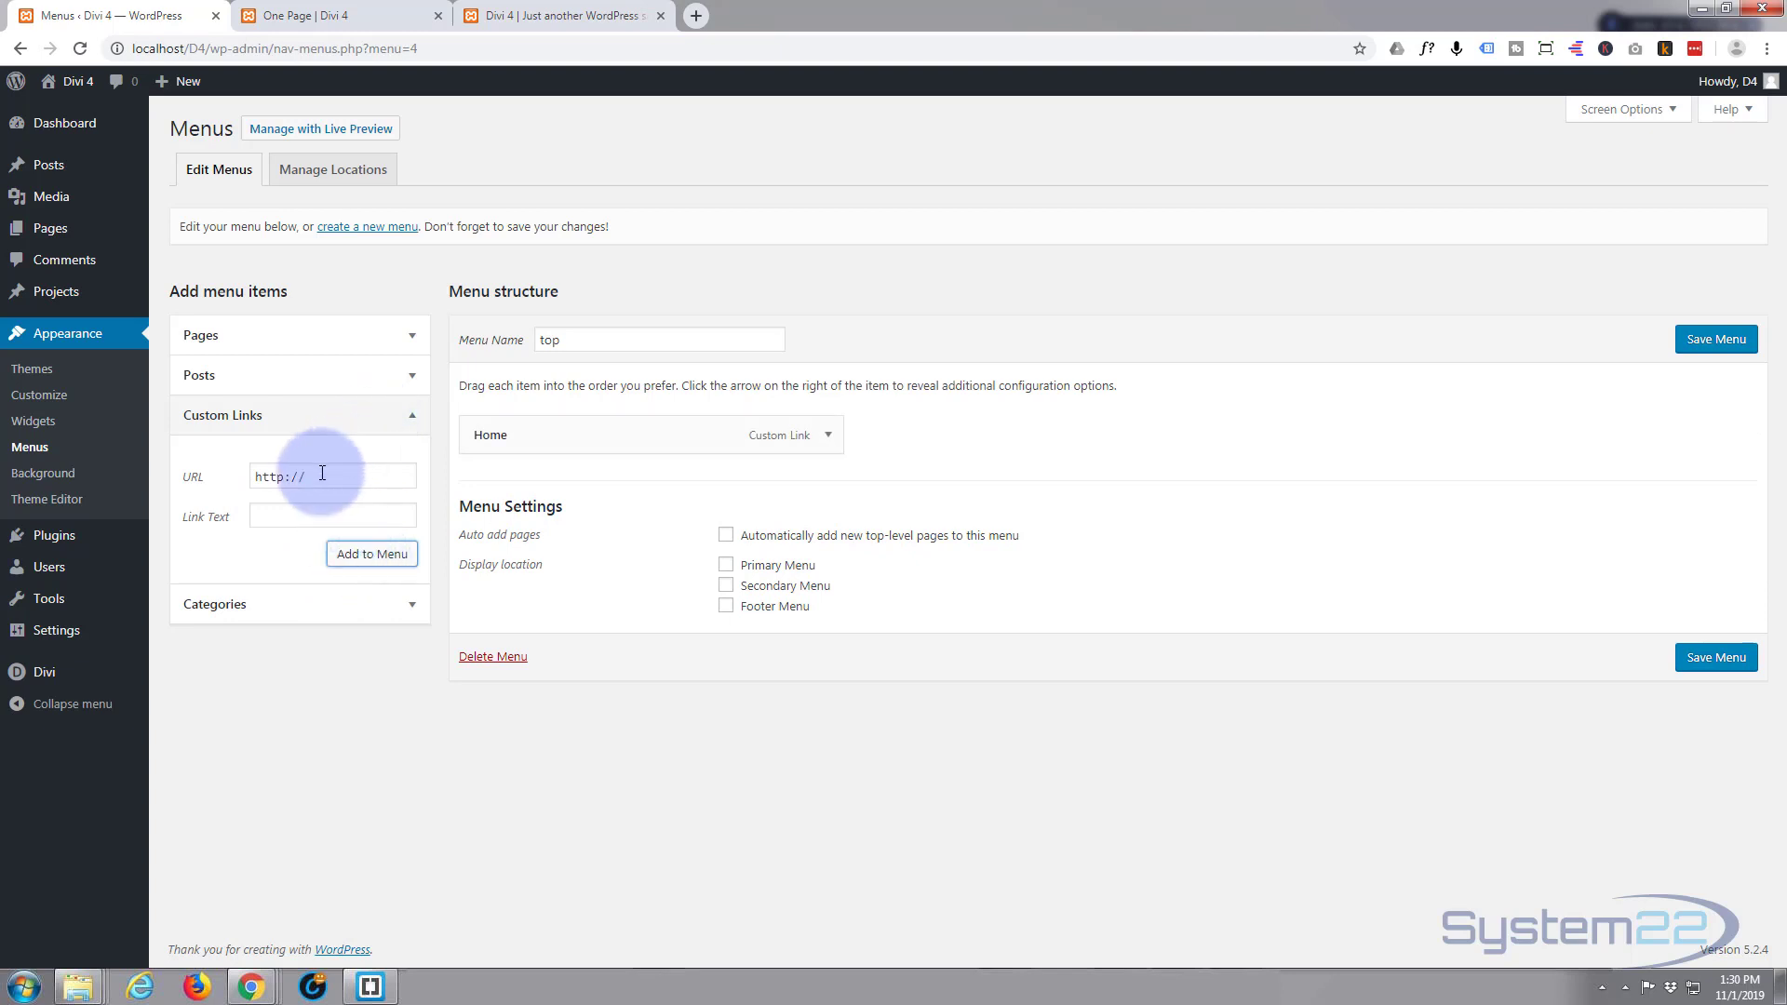
Add a custom link with the URL #about and the link text About Us to the top menu.
left_click_drag(320, 473, 249, 474)
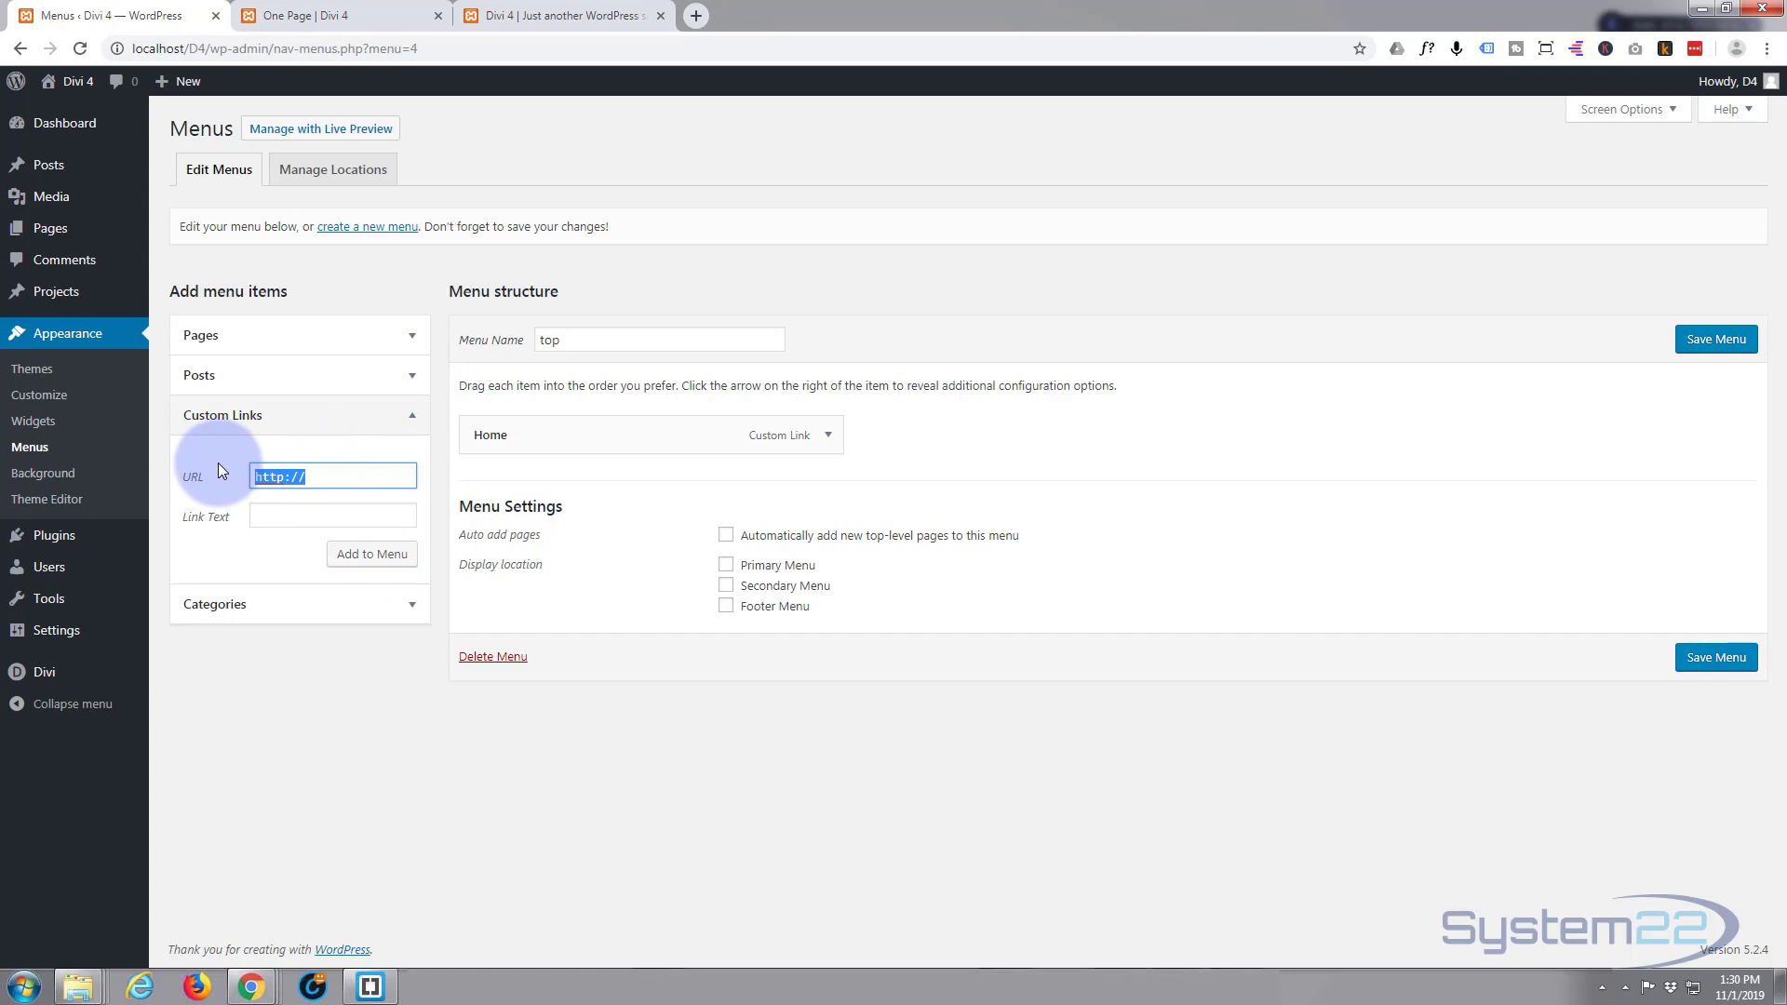
type("#about")
left_click_drag(298, 477, 257, 477)
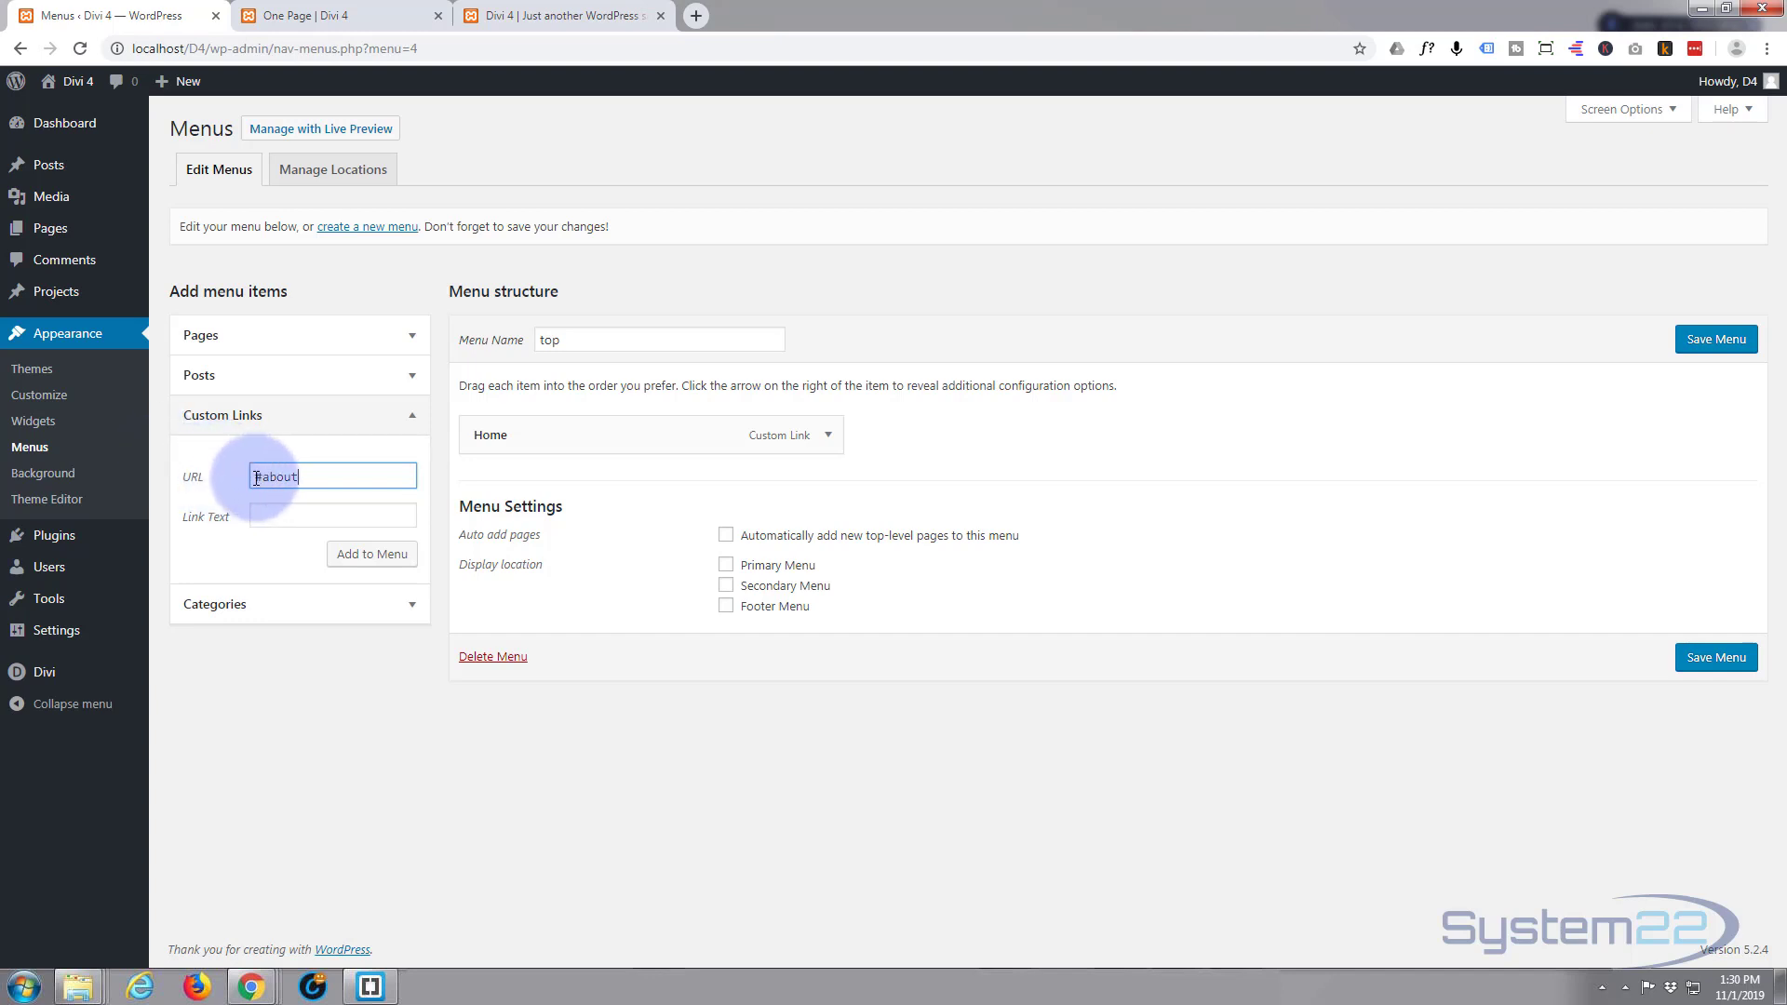
left_click(257, 477)
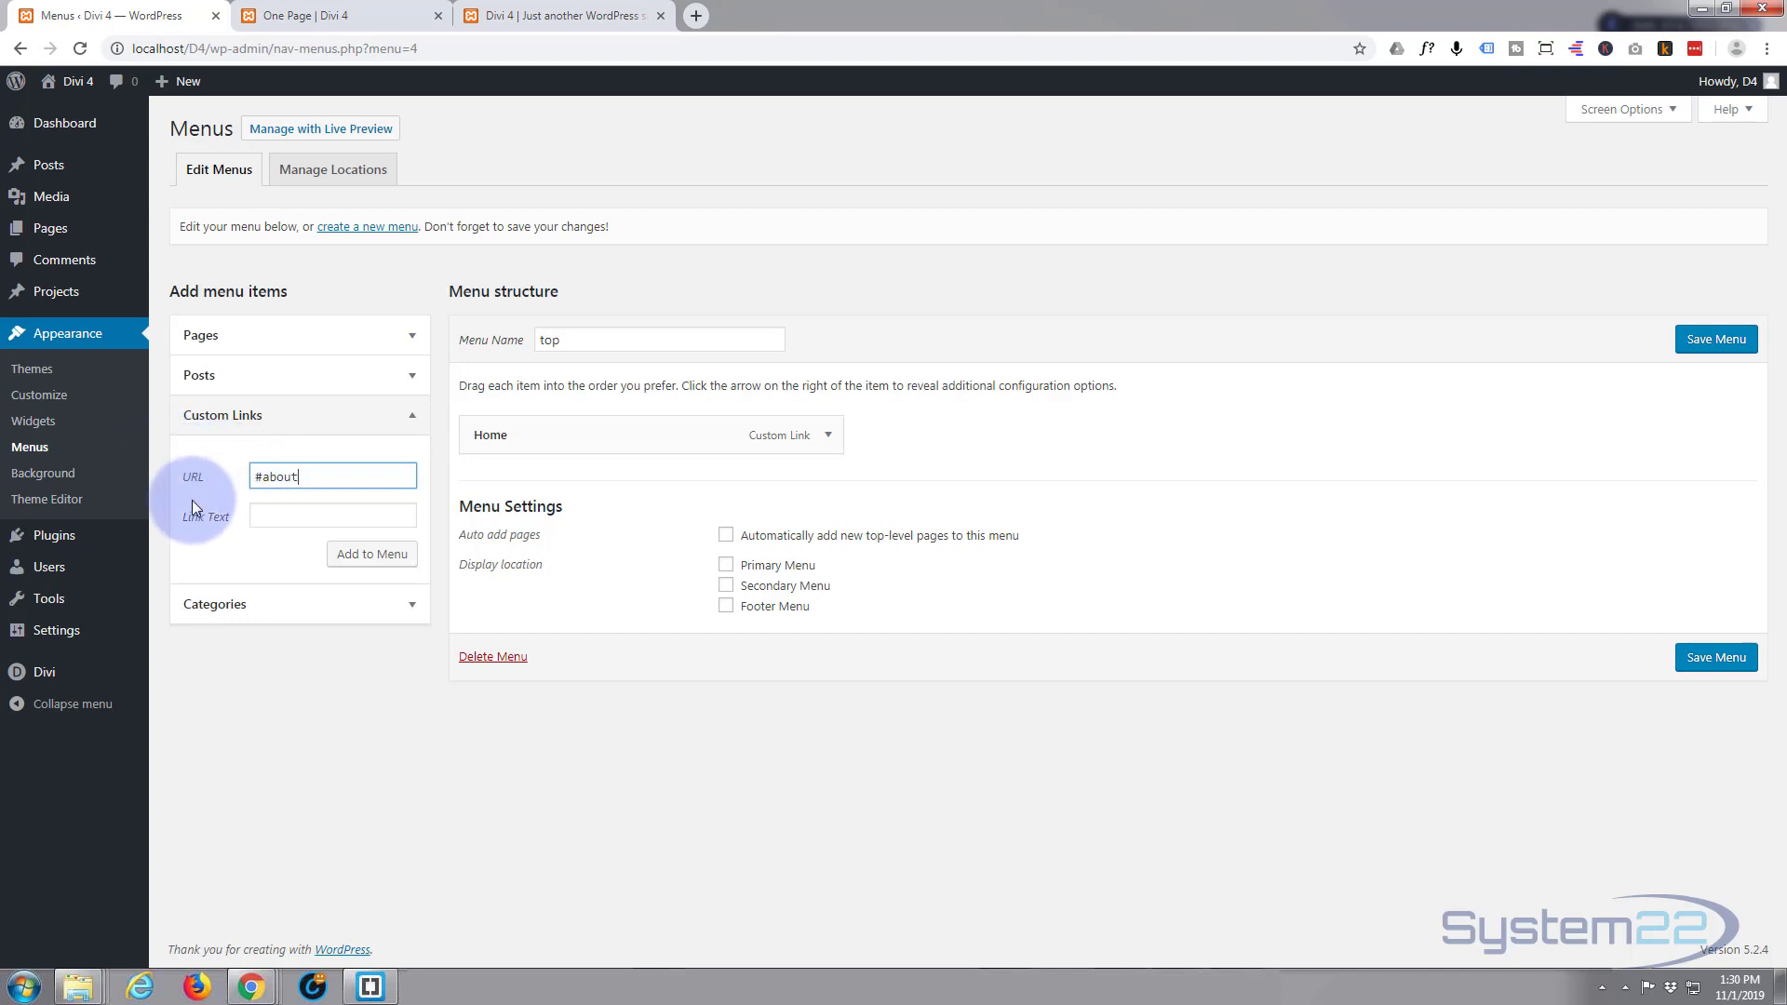
left_click(269, 517)
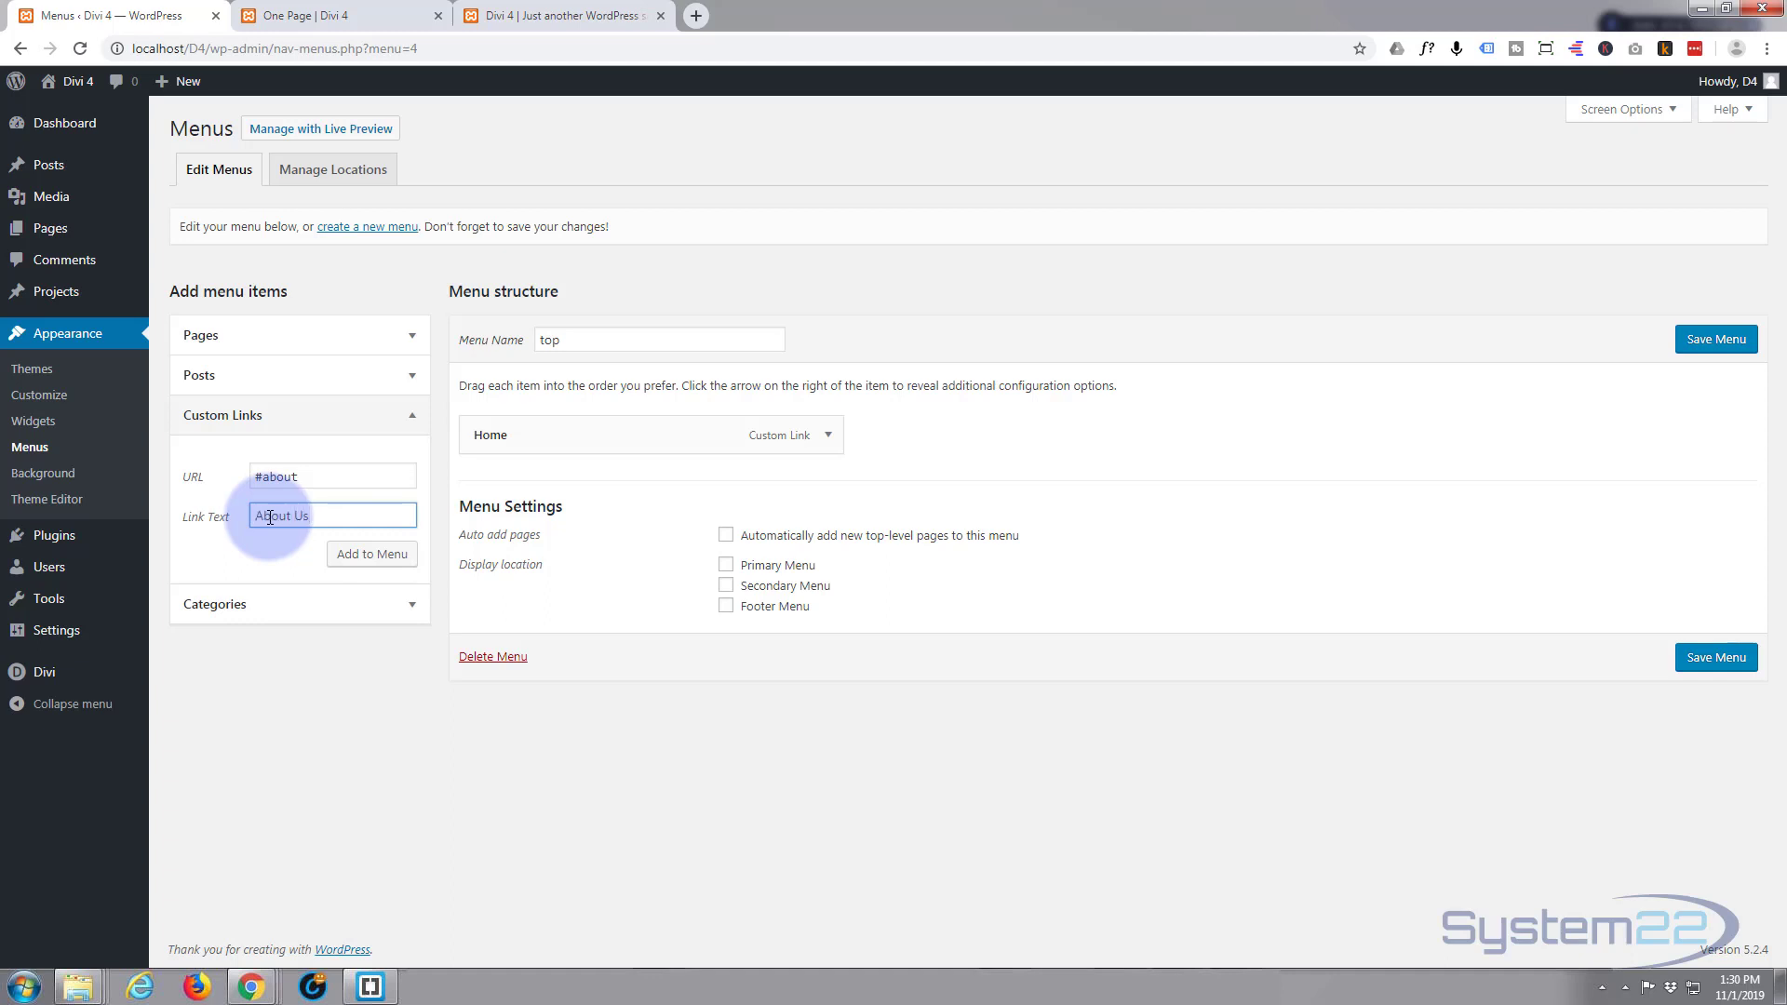
left_click(353, 556)
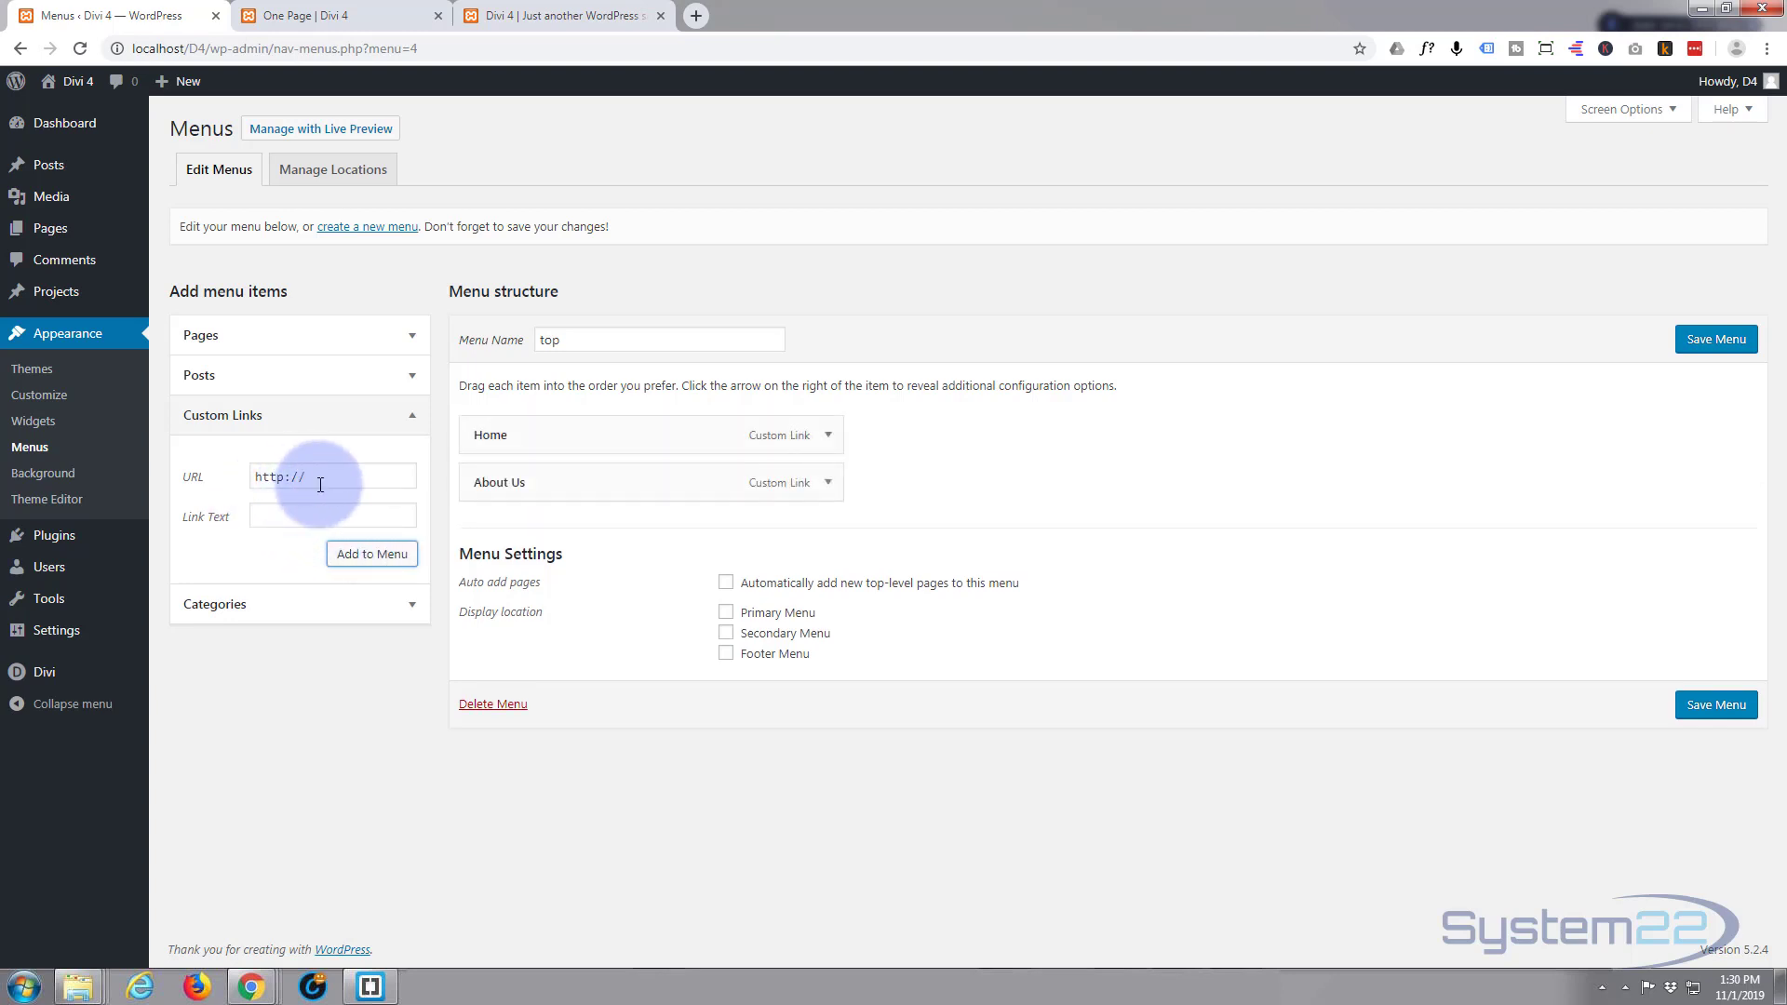
Add a custom link with the URL #mission and the link text Mission to the top menu.
left_click_drag(305, 476, 225, 477)
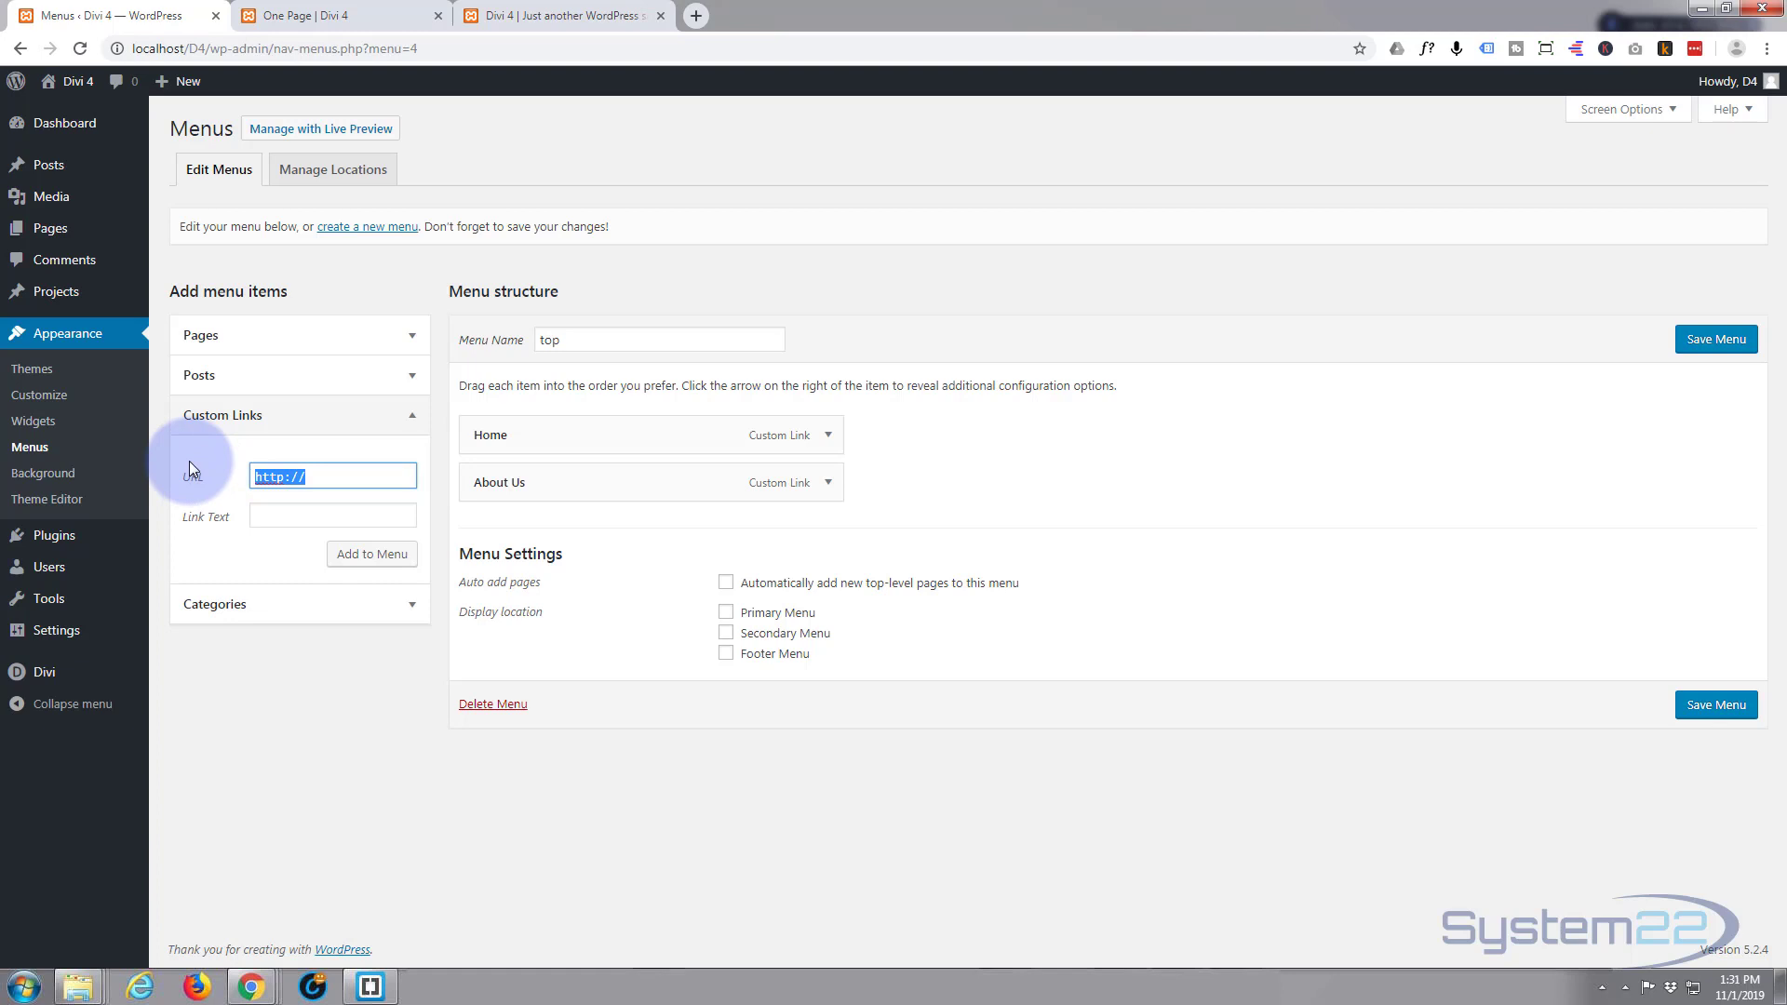
type("#mission")
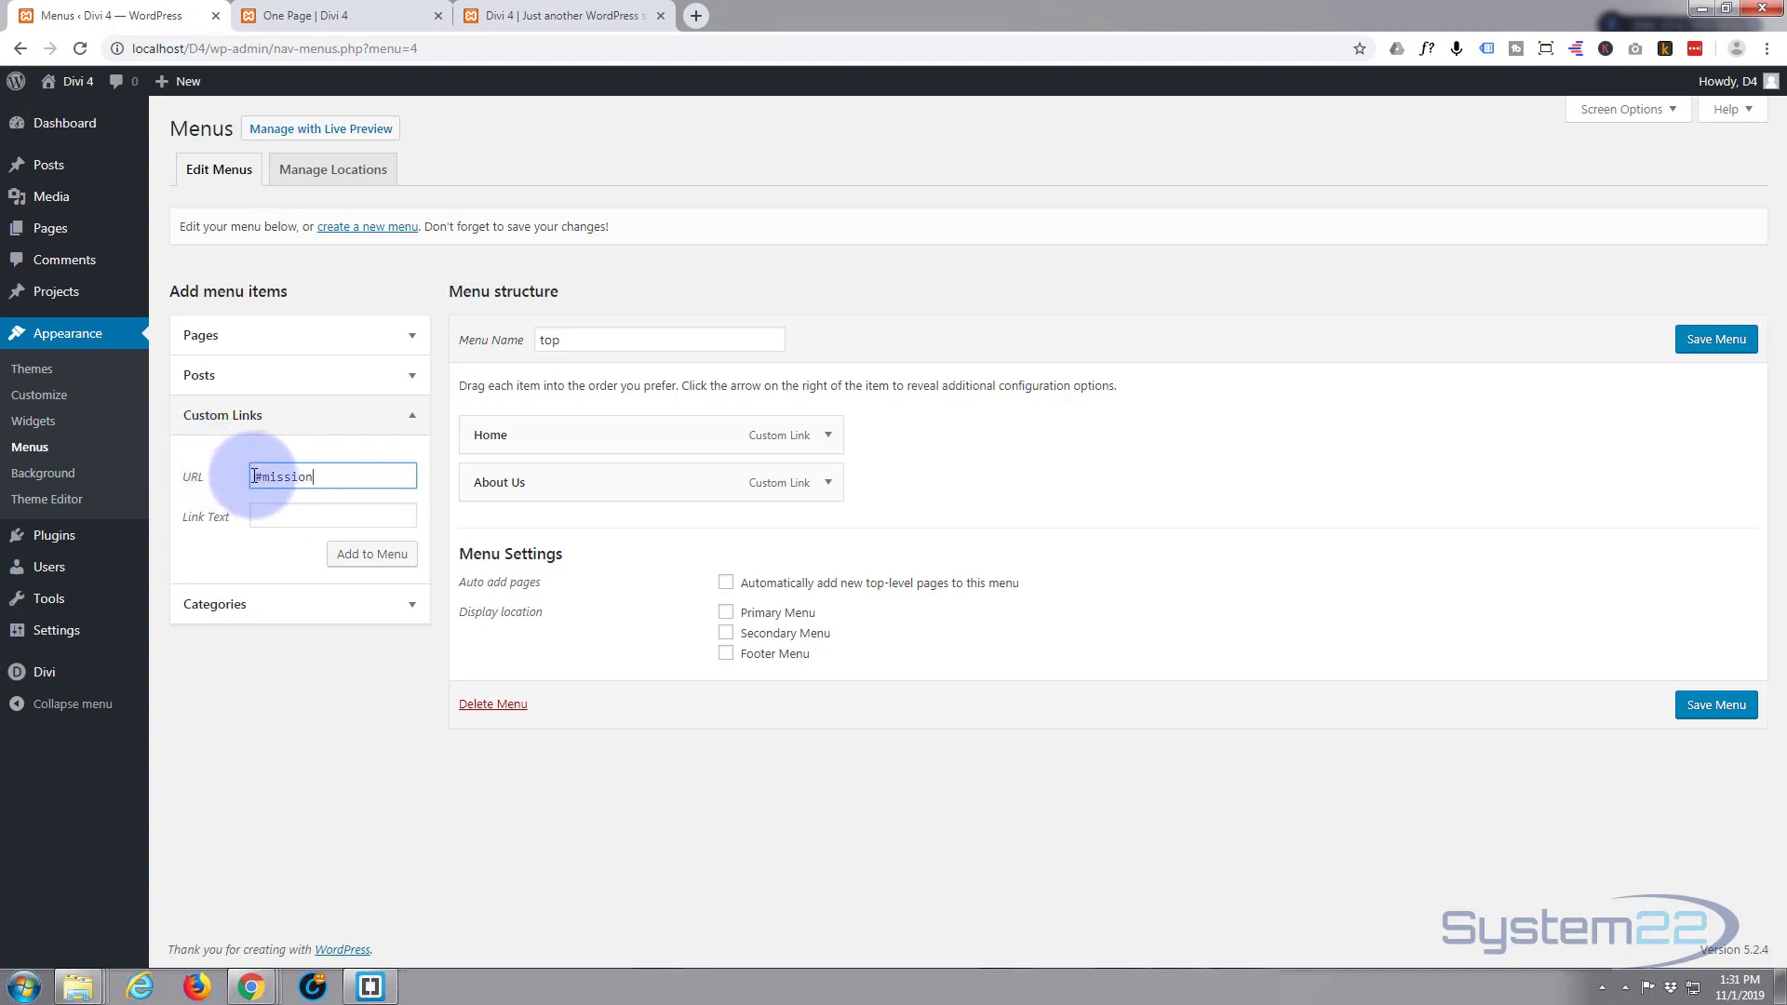
left_click(283, 512)
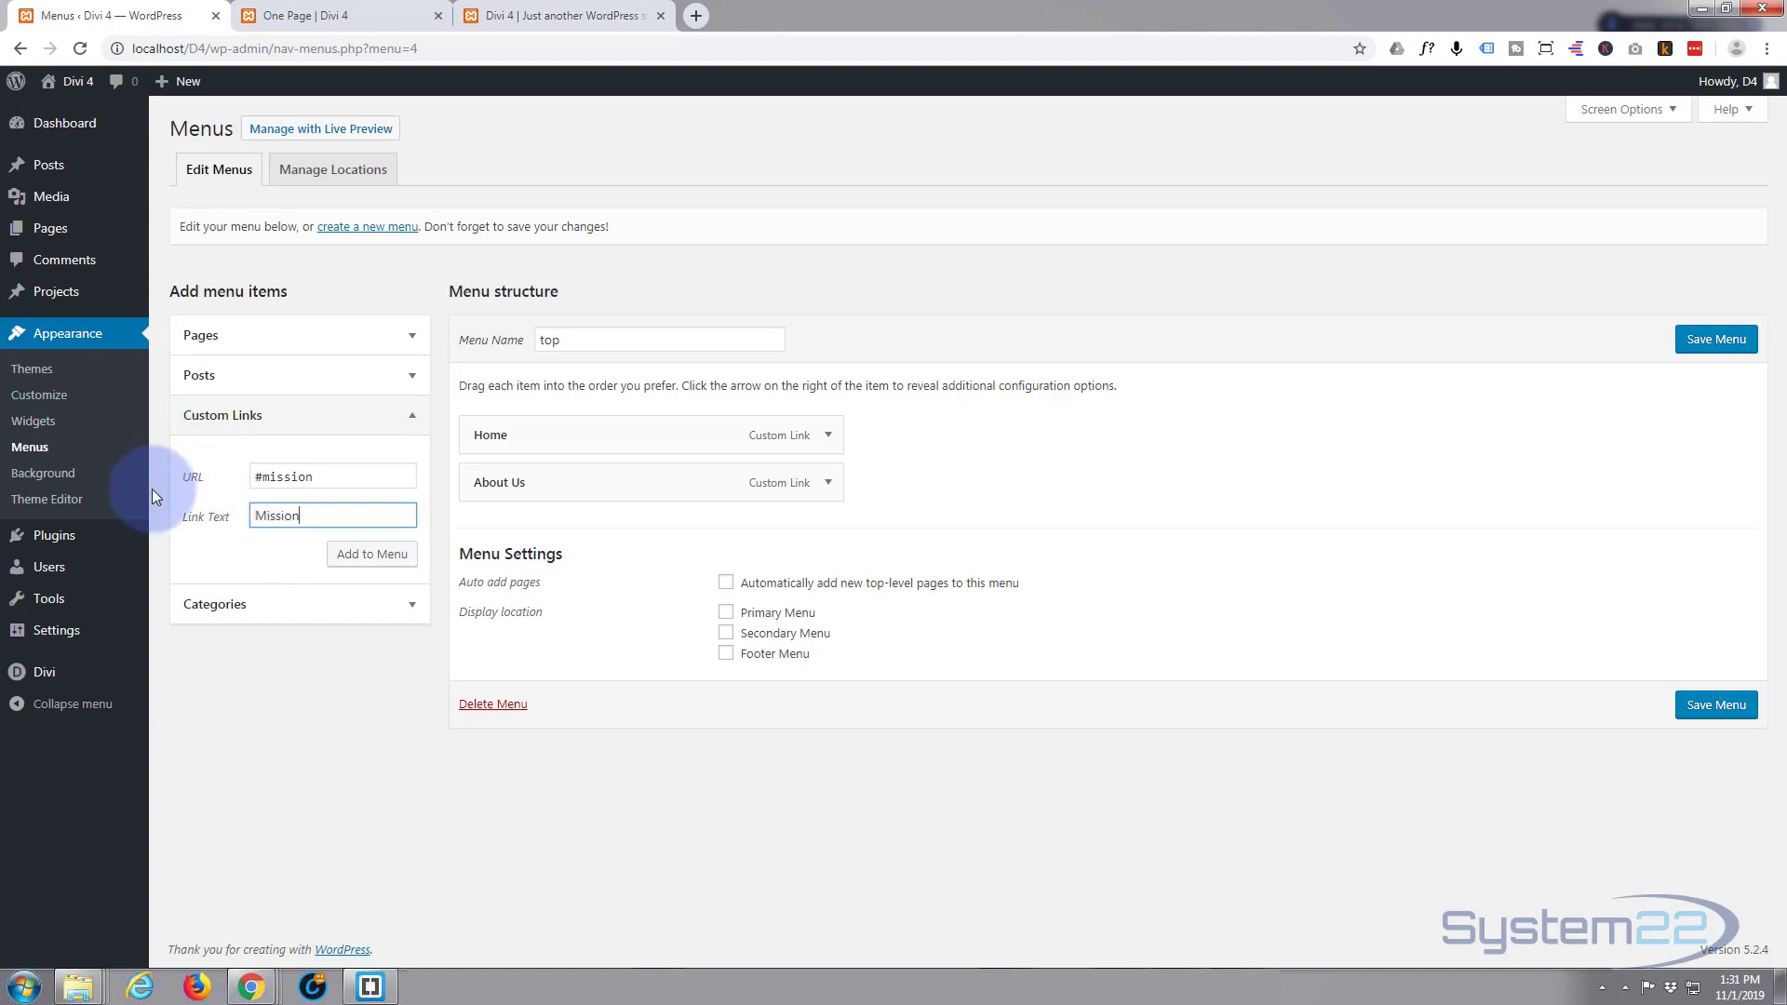
left_click(363, 561)
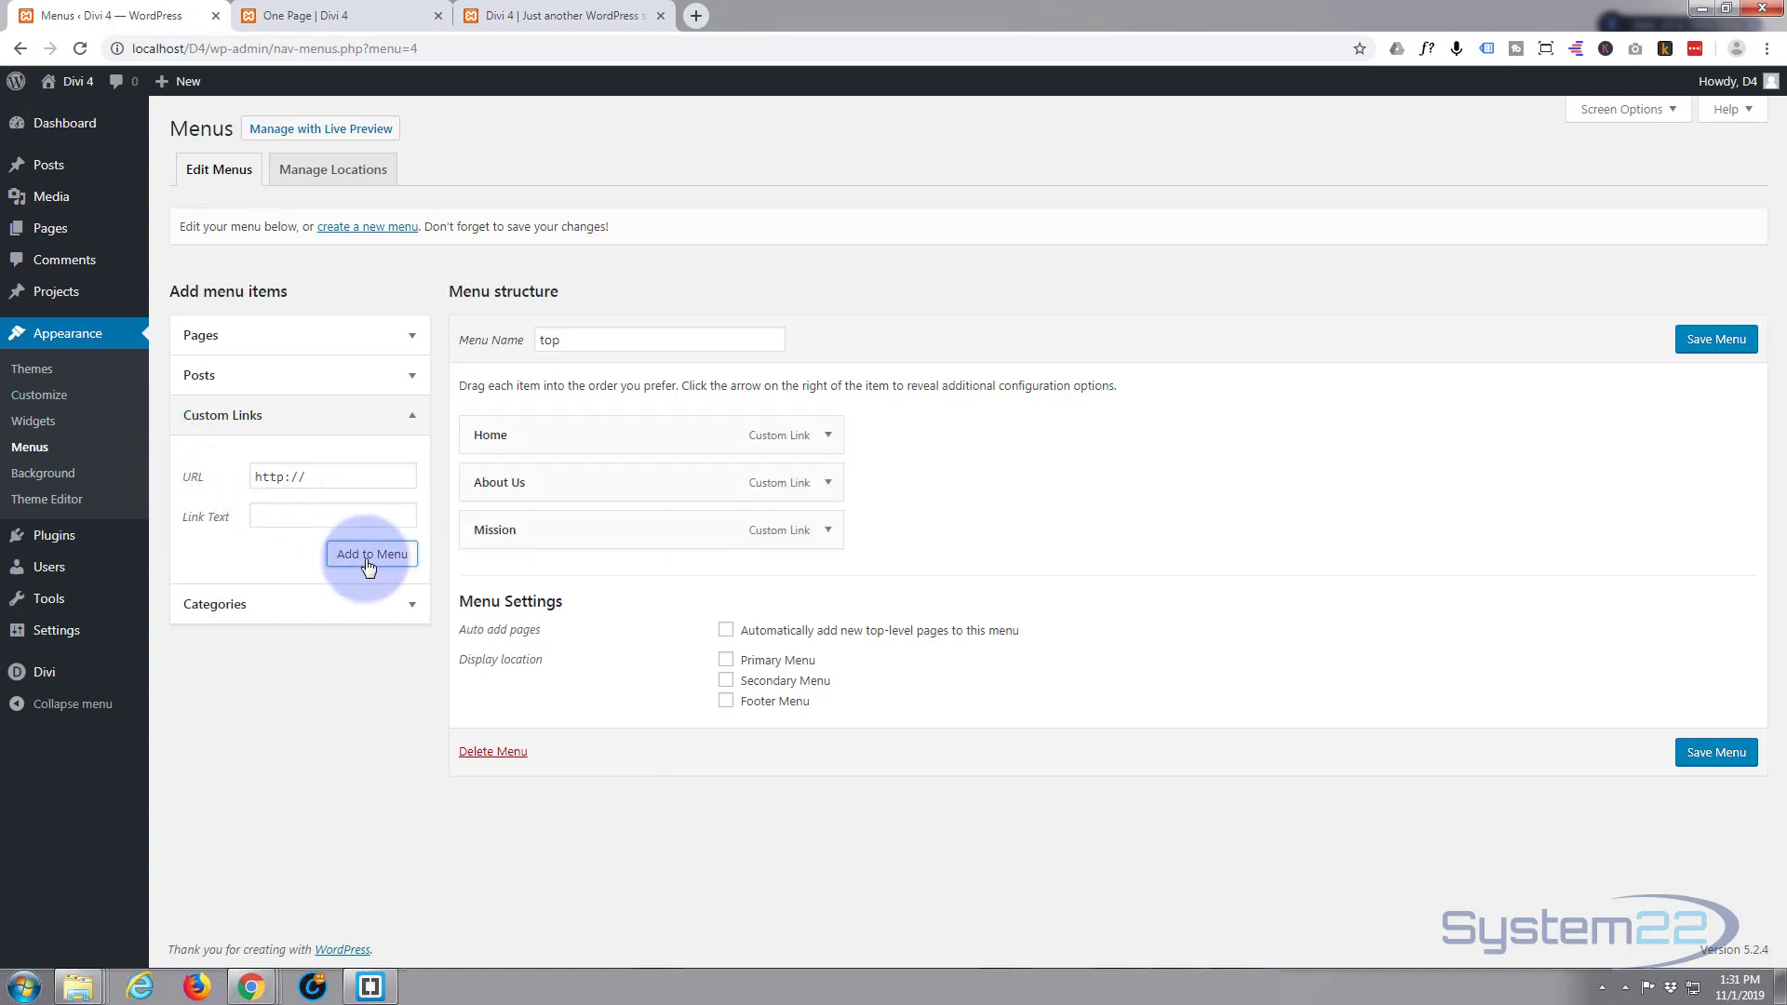
Add a custom link with the URL #testimonials and the link text Testimonials to the top menu.
left_click(215, 471)
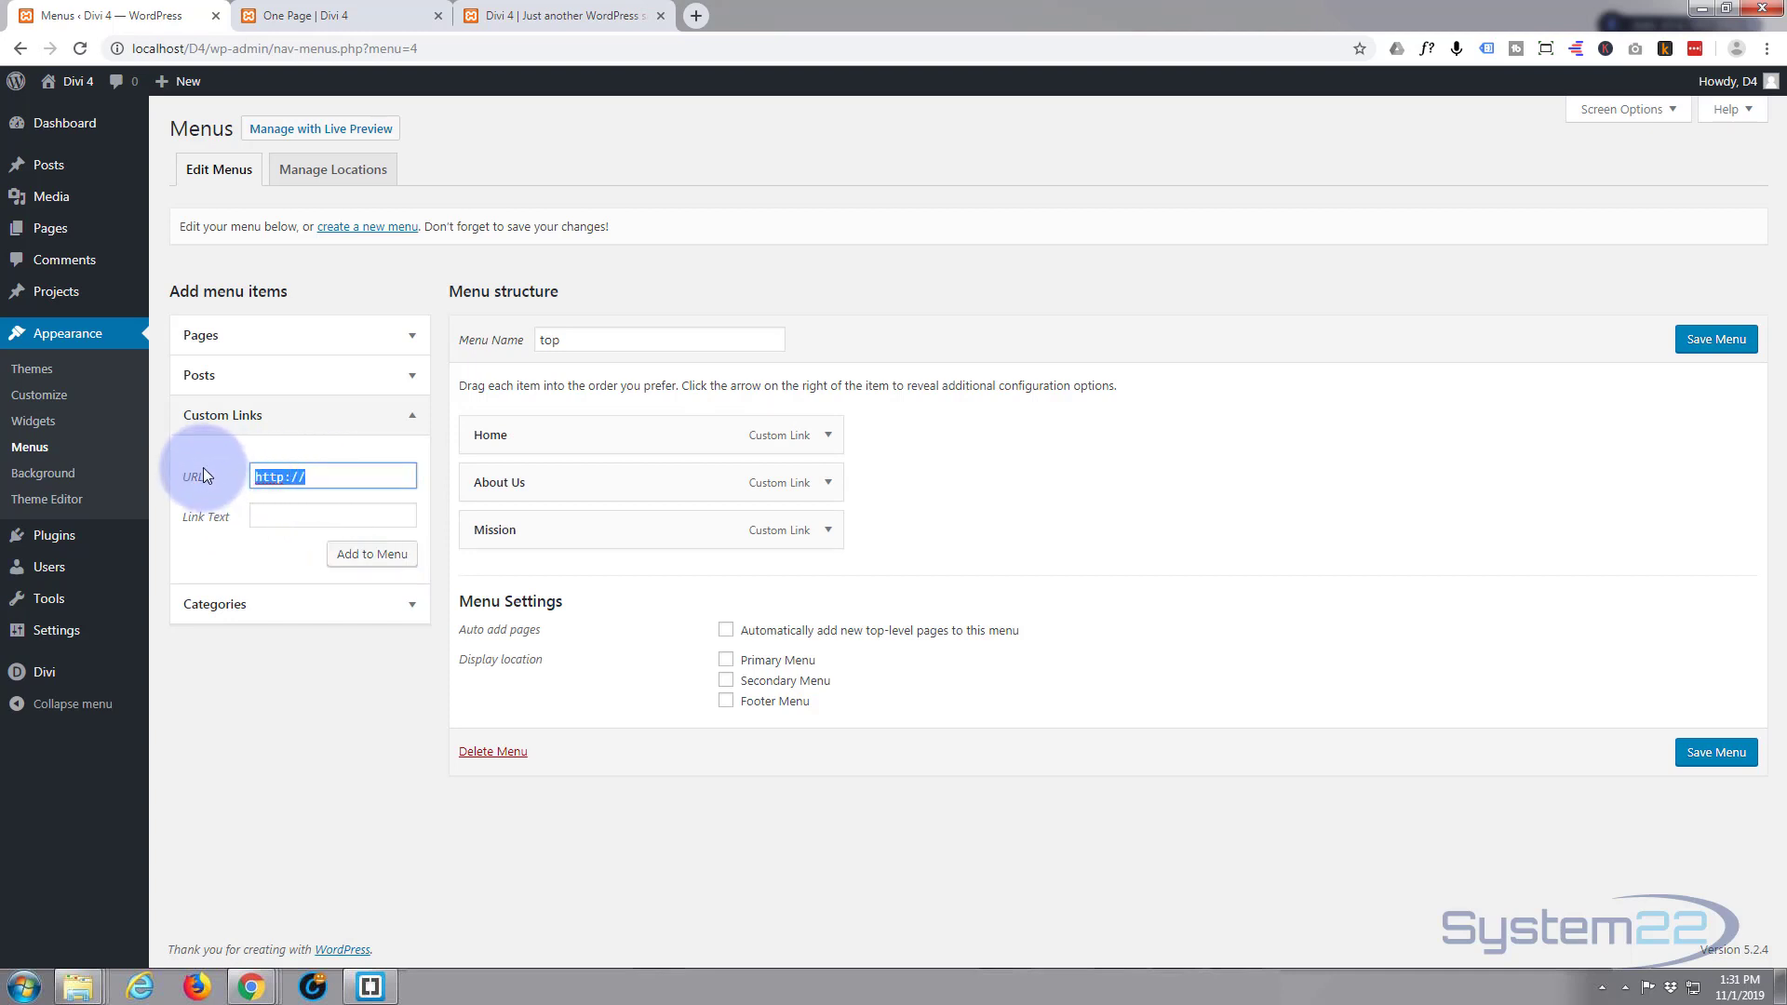
type("#testimomnials")
left_click(319, 477)
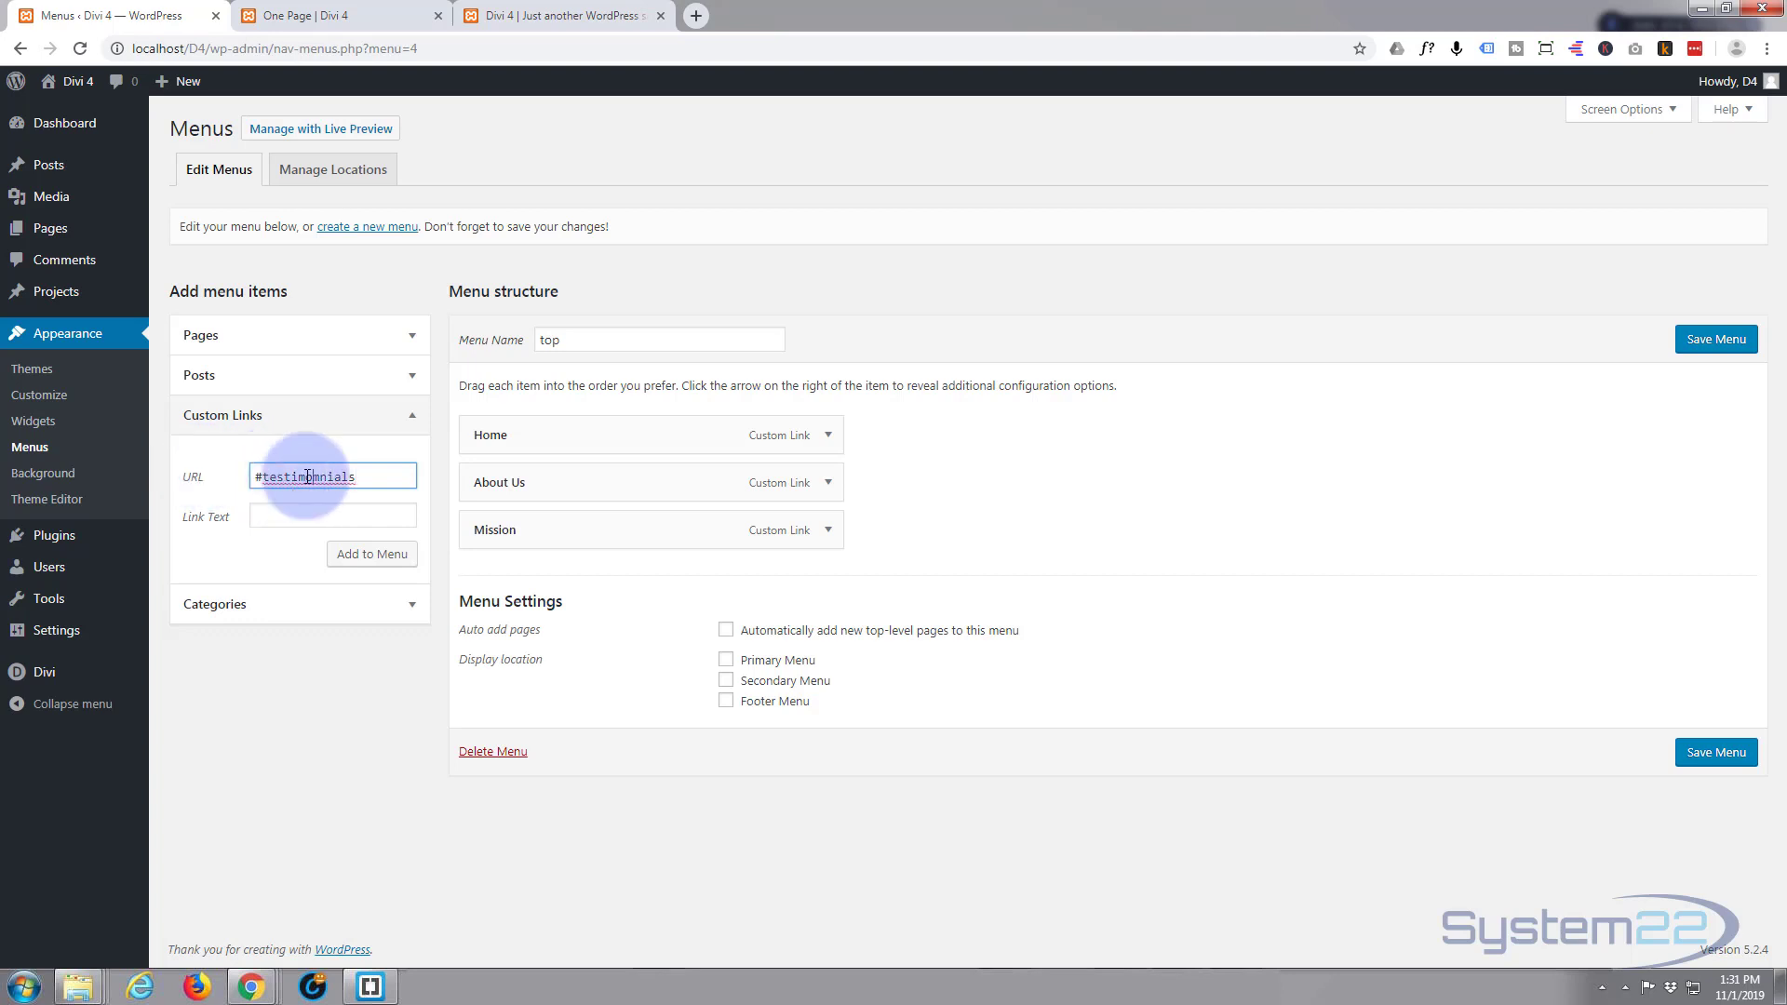
key("BackSpace")
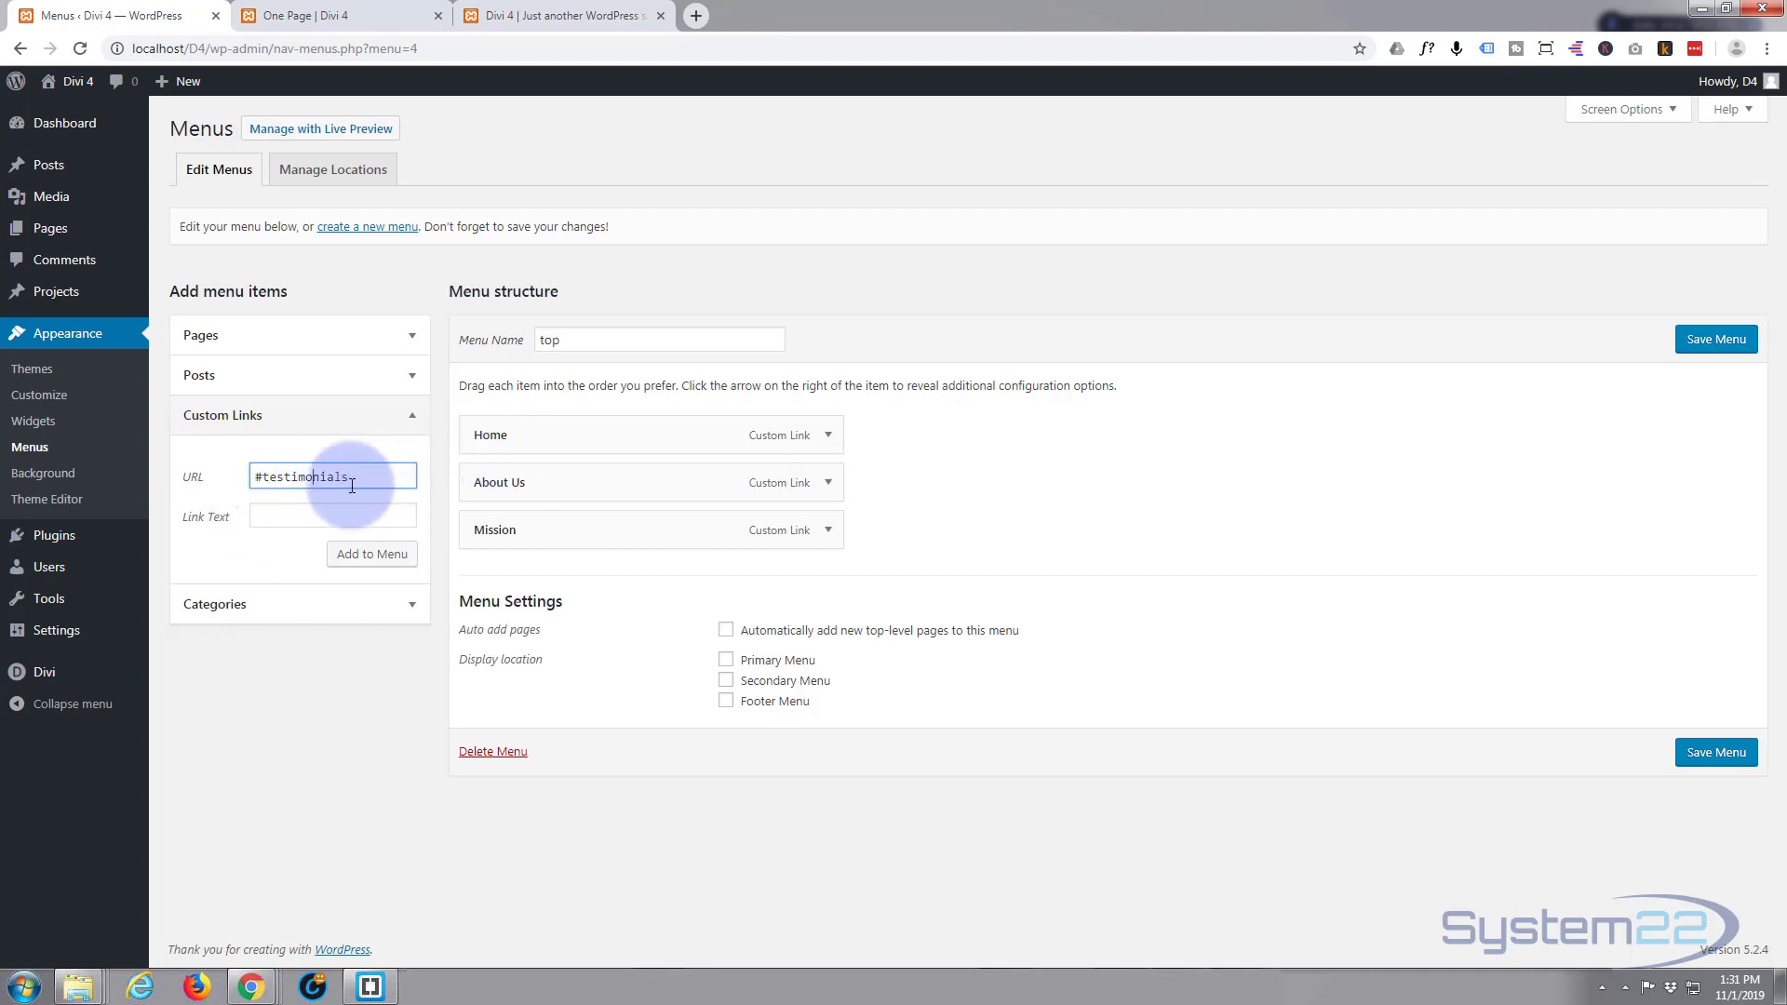
left_click(296, 515)
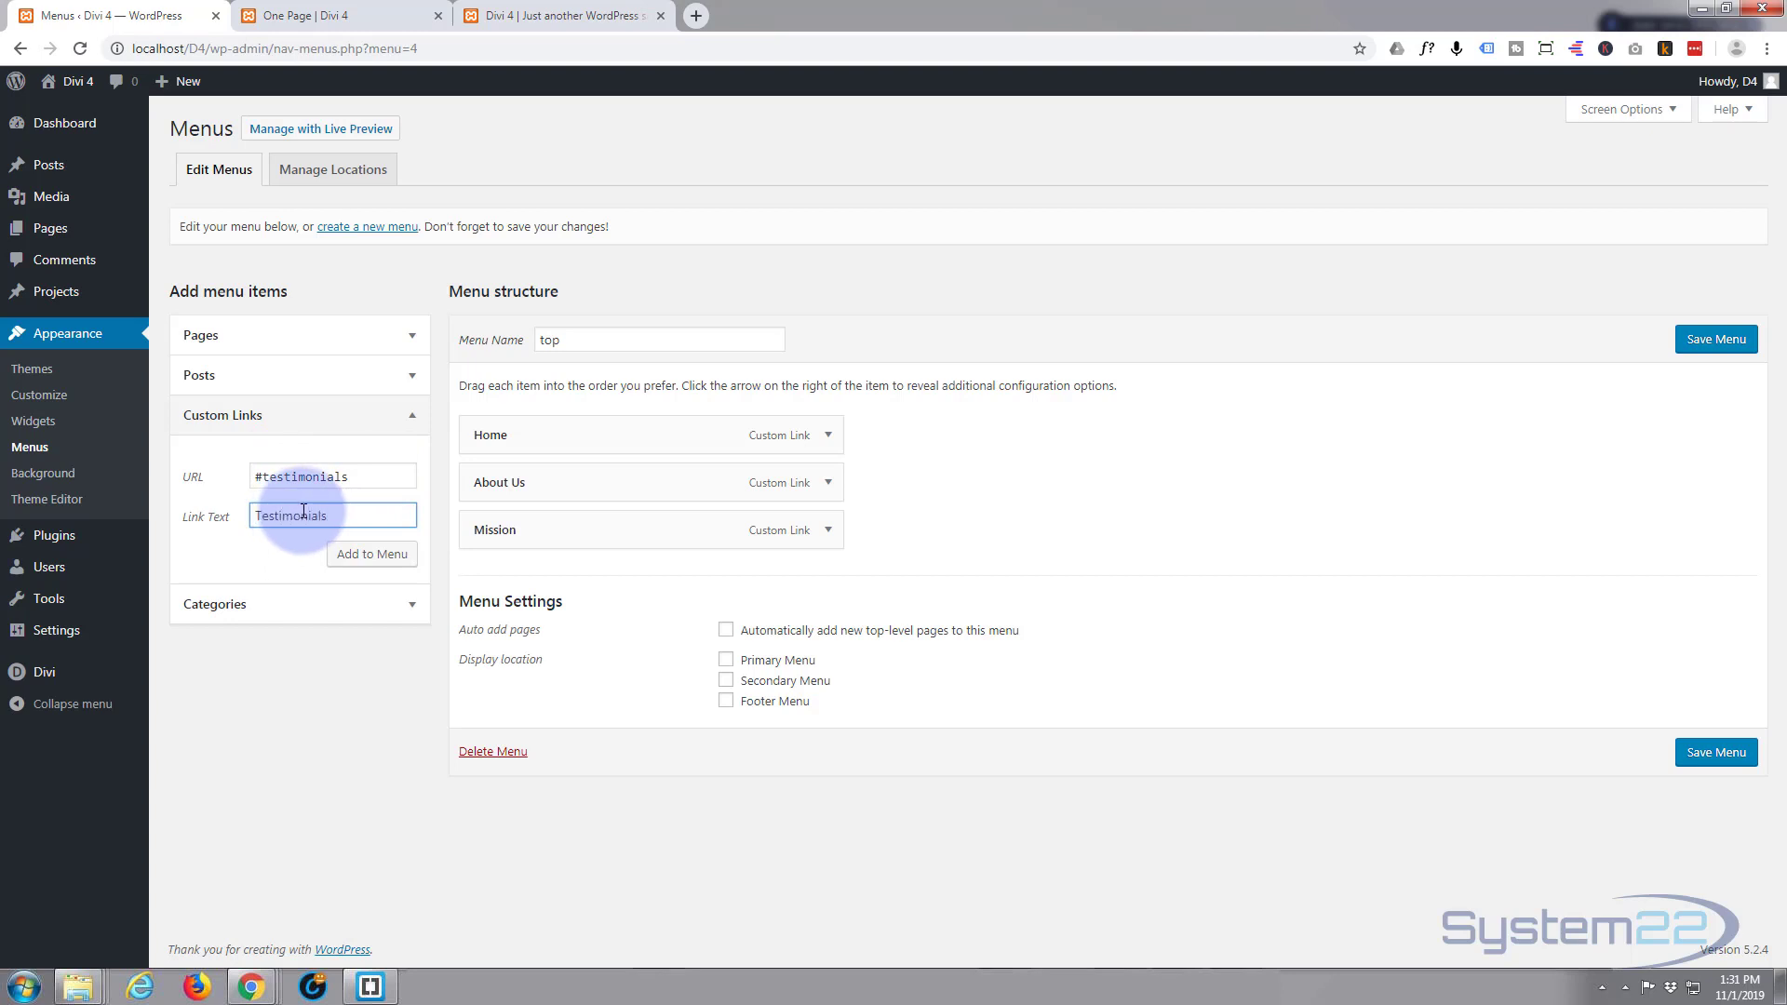
left_click(379, 556)
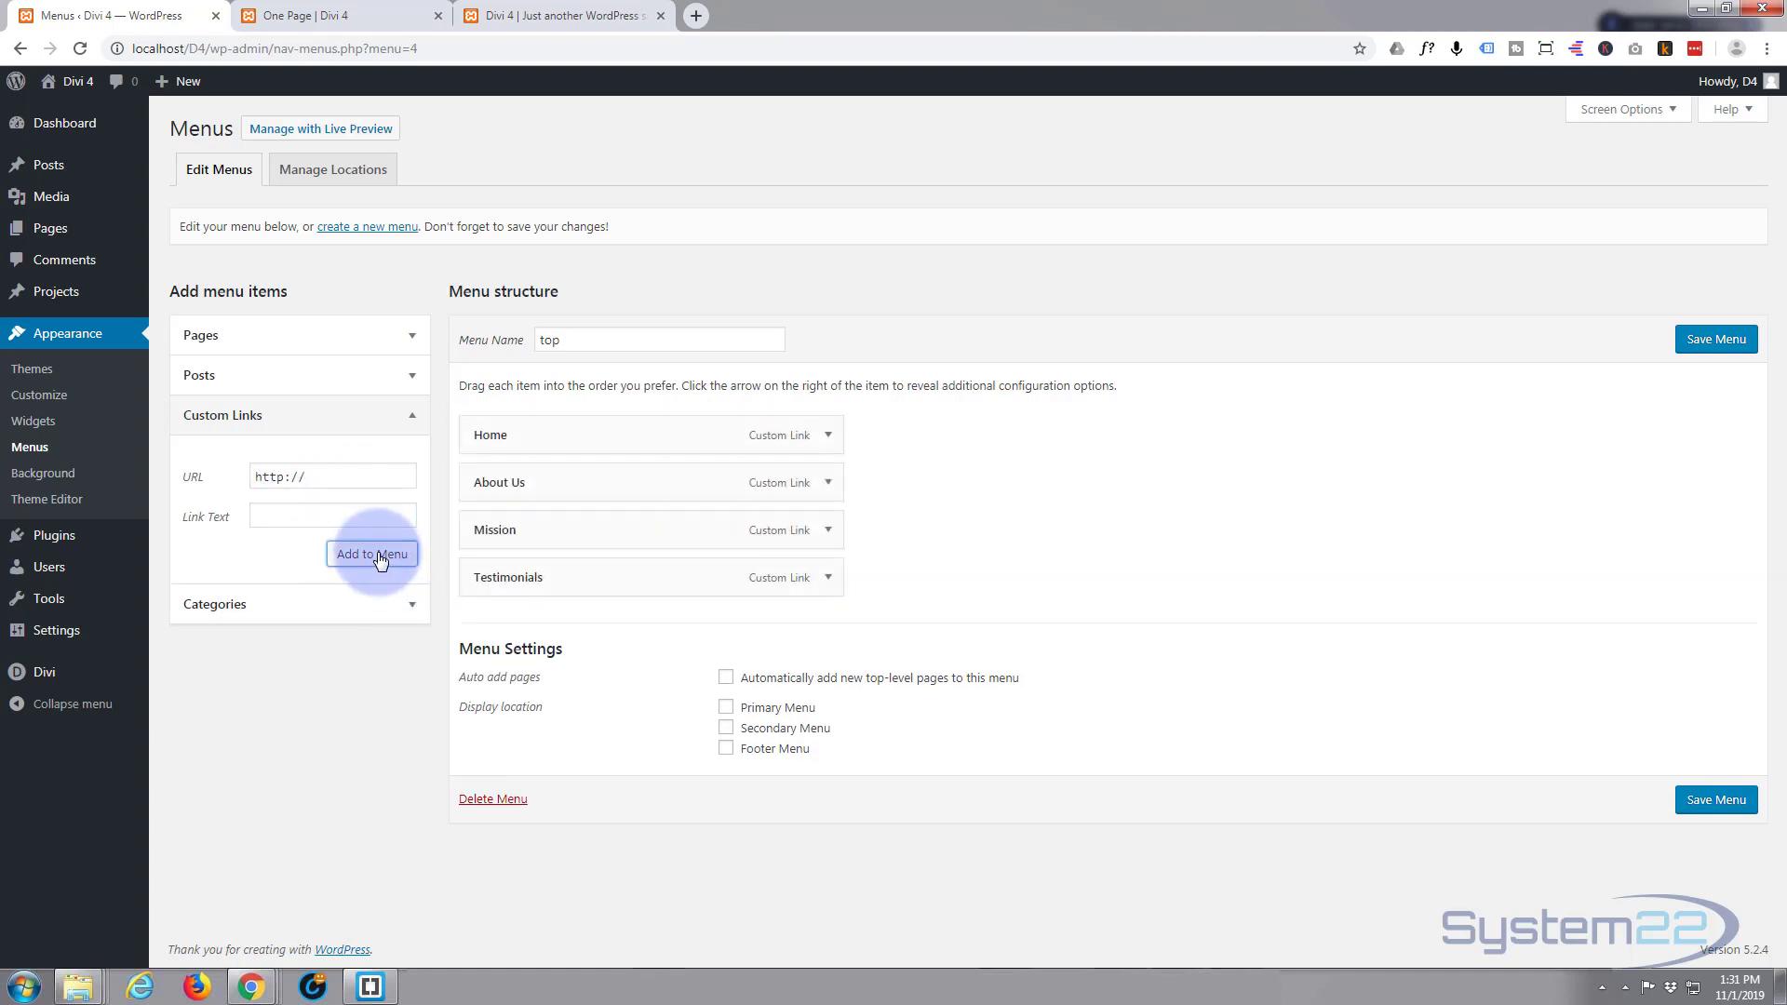
Add a custom link with the URL #contact and the link text Contact Us, and save the top menu.
triple_click(325, 474)
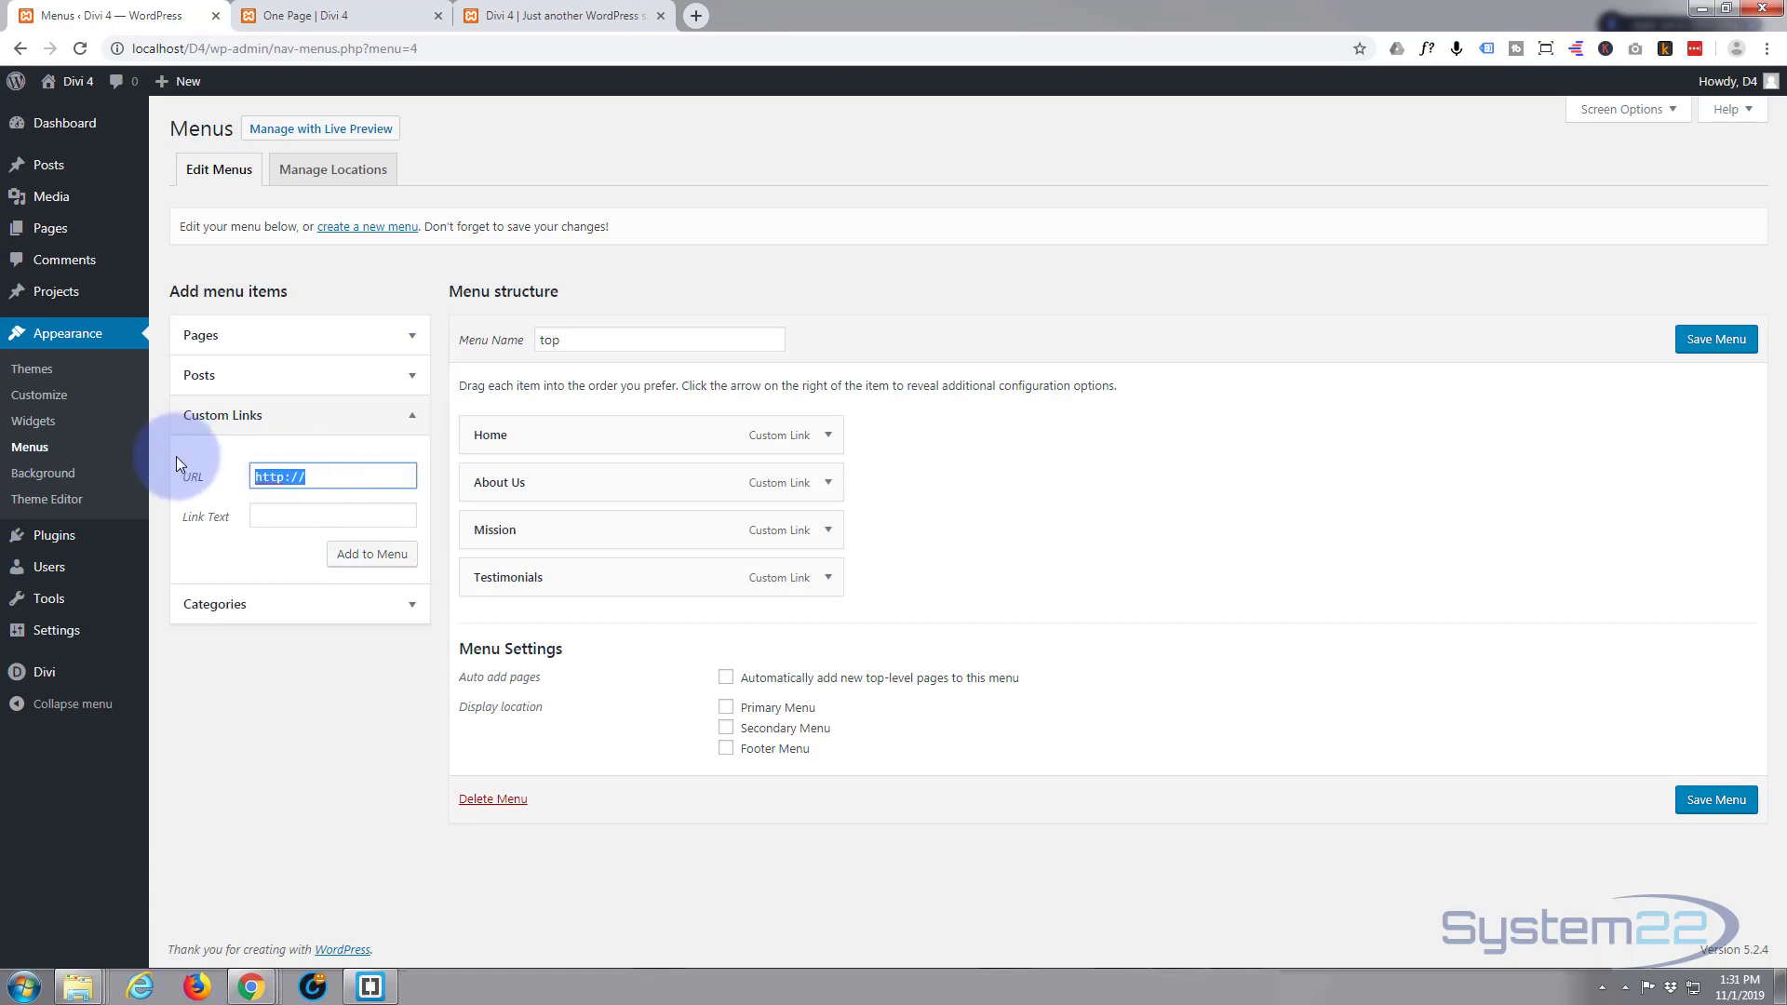
type("3contact")
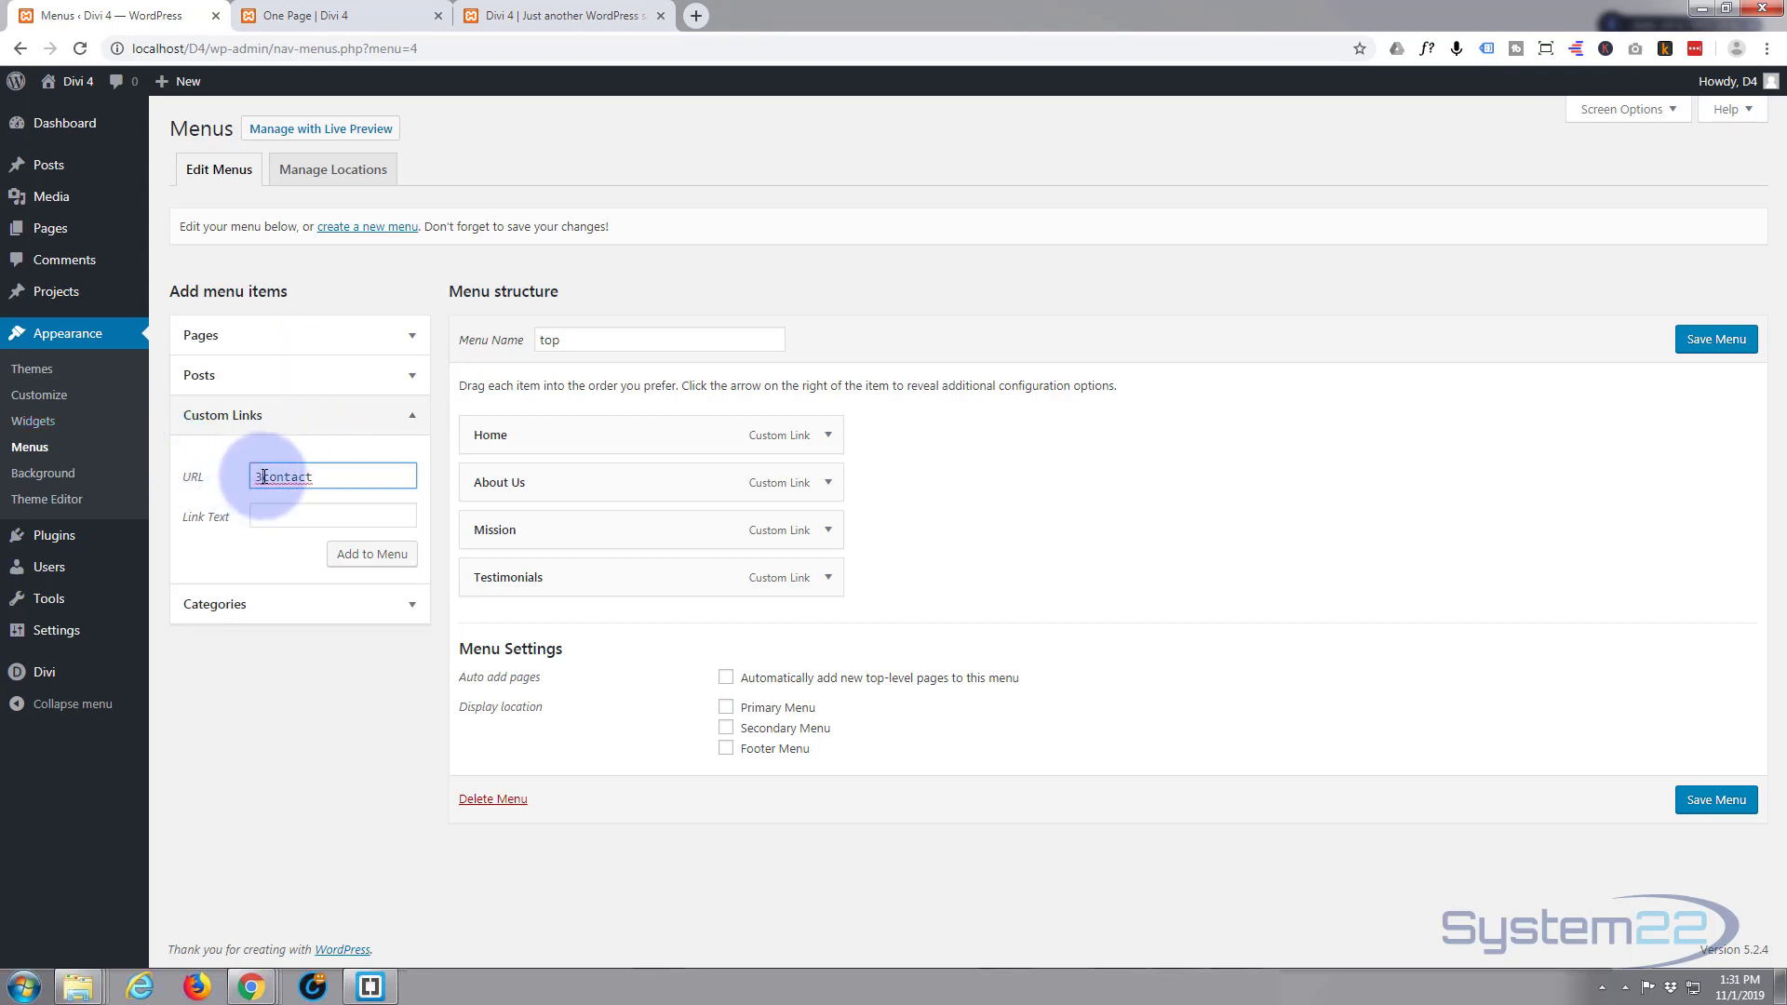
left_click_drag(264, 476, 240, 477)
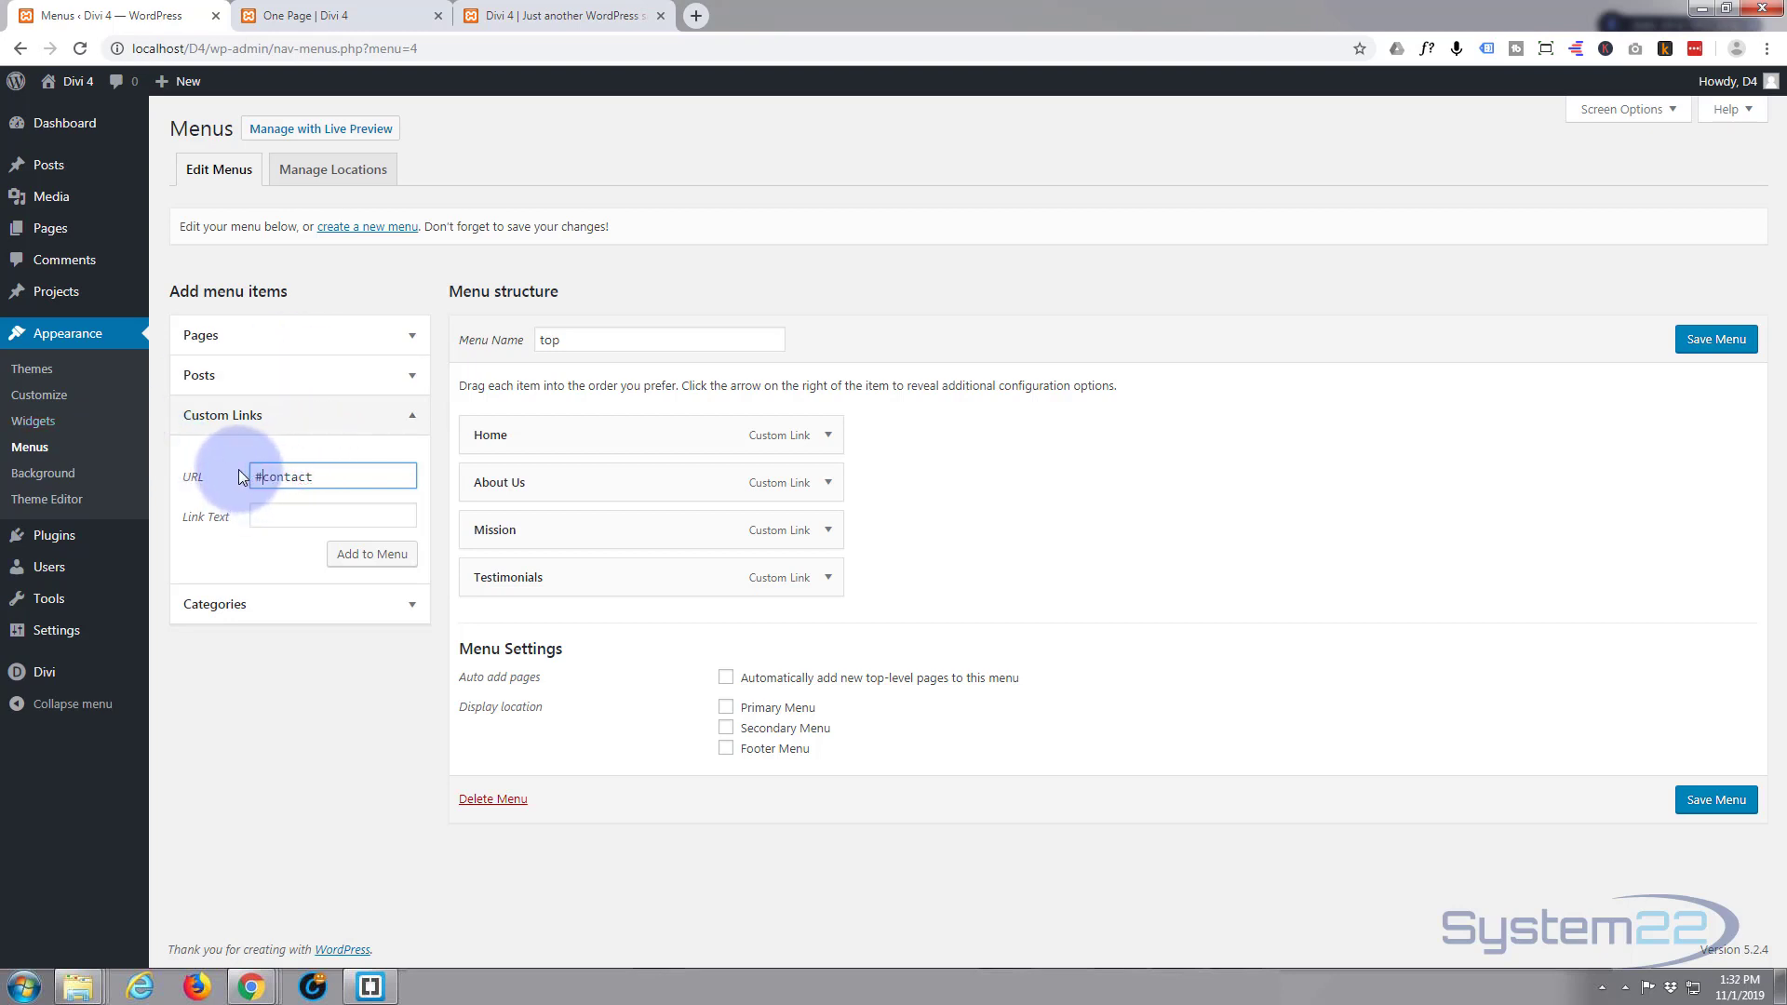
left_click(294, 515)
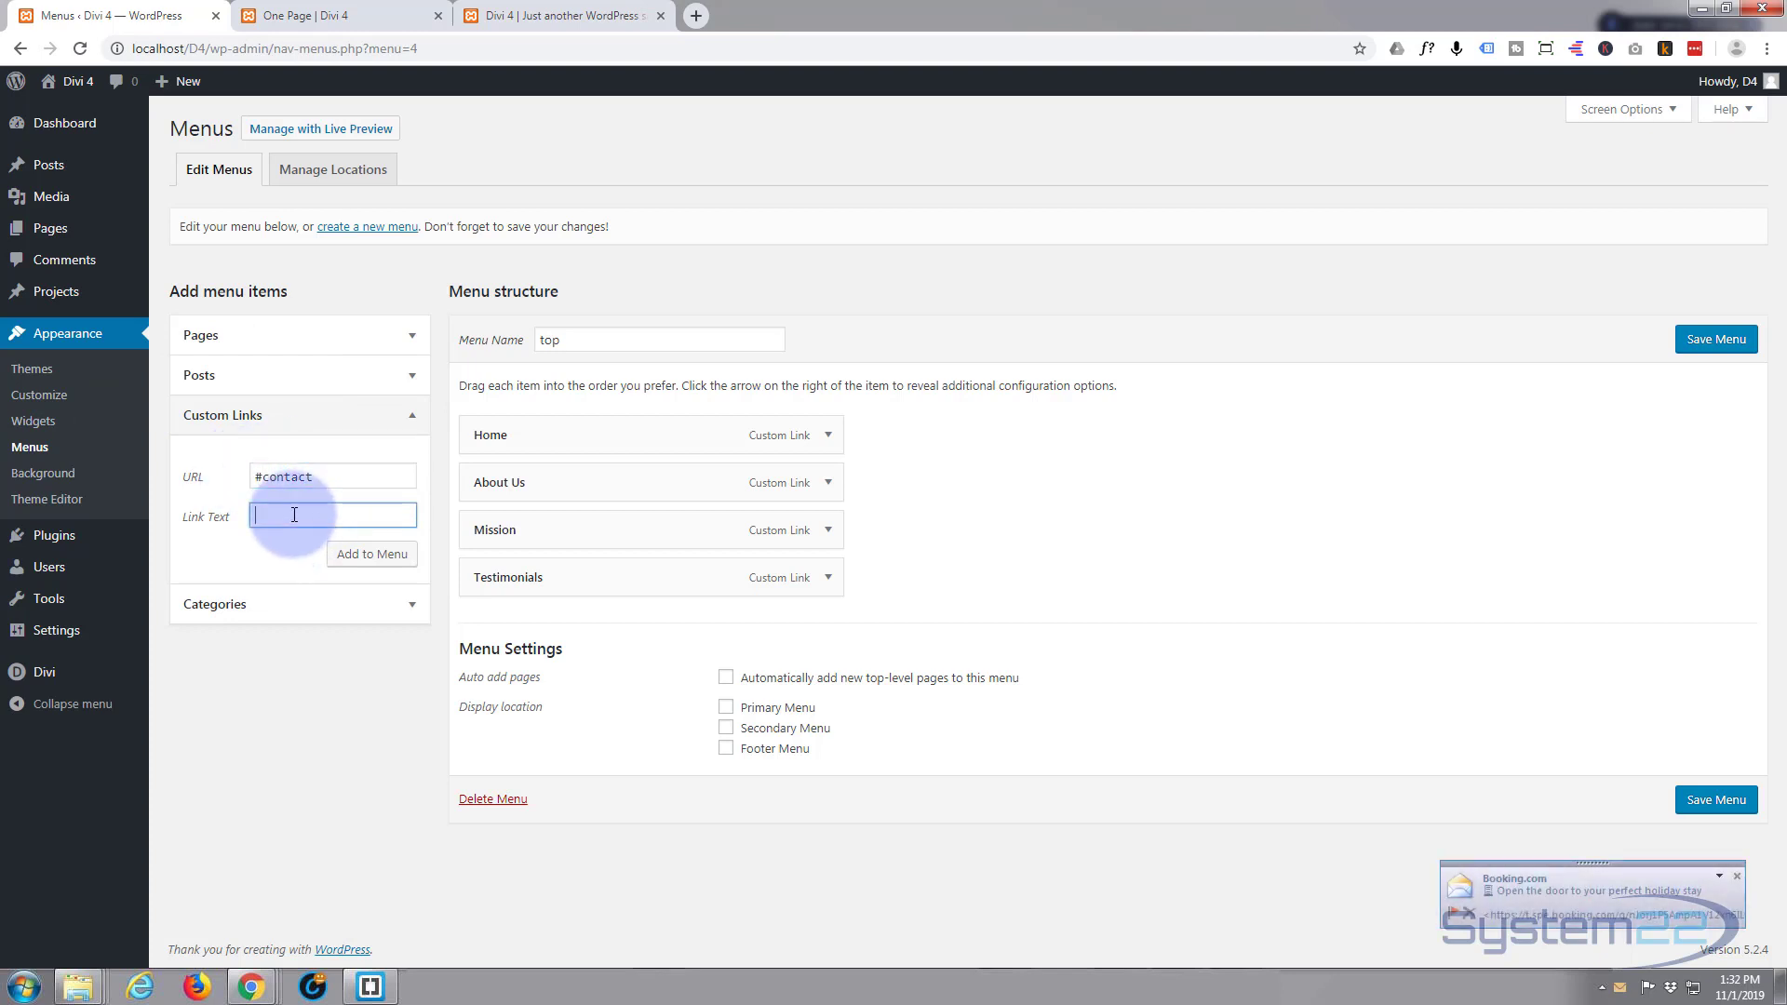
type("Contact Us")
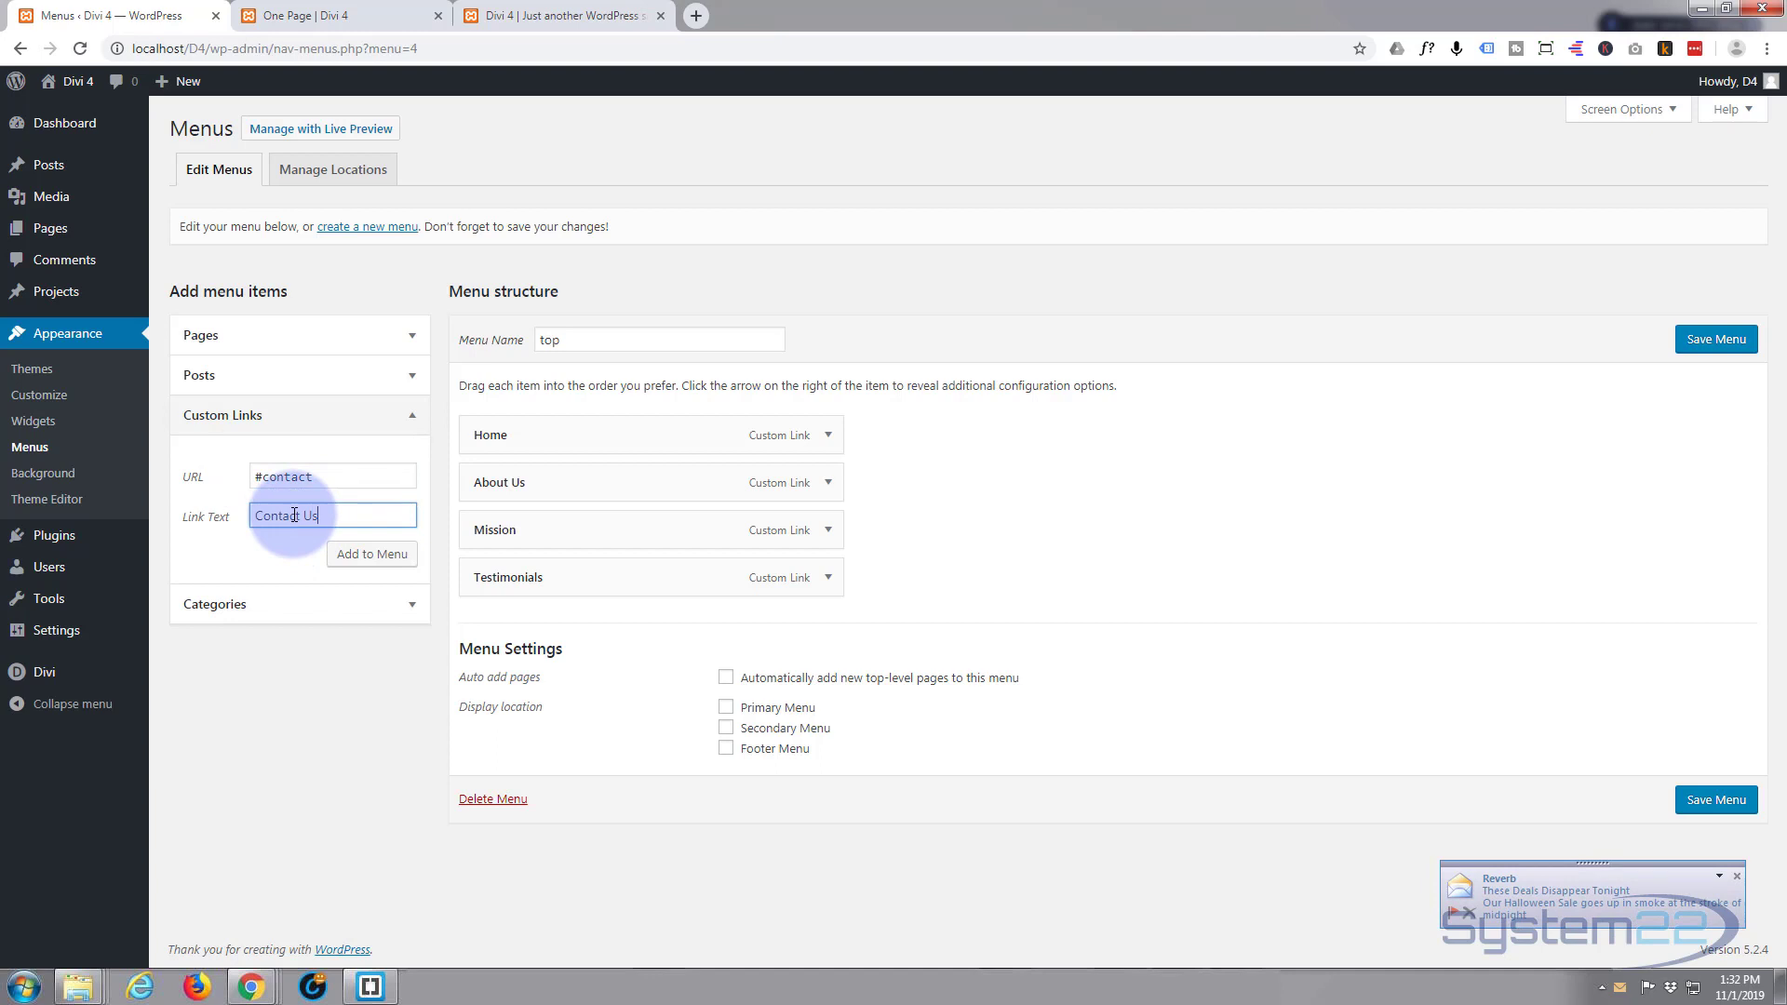
left_click(375, 554)
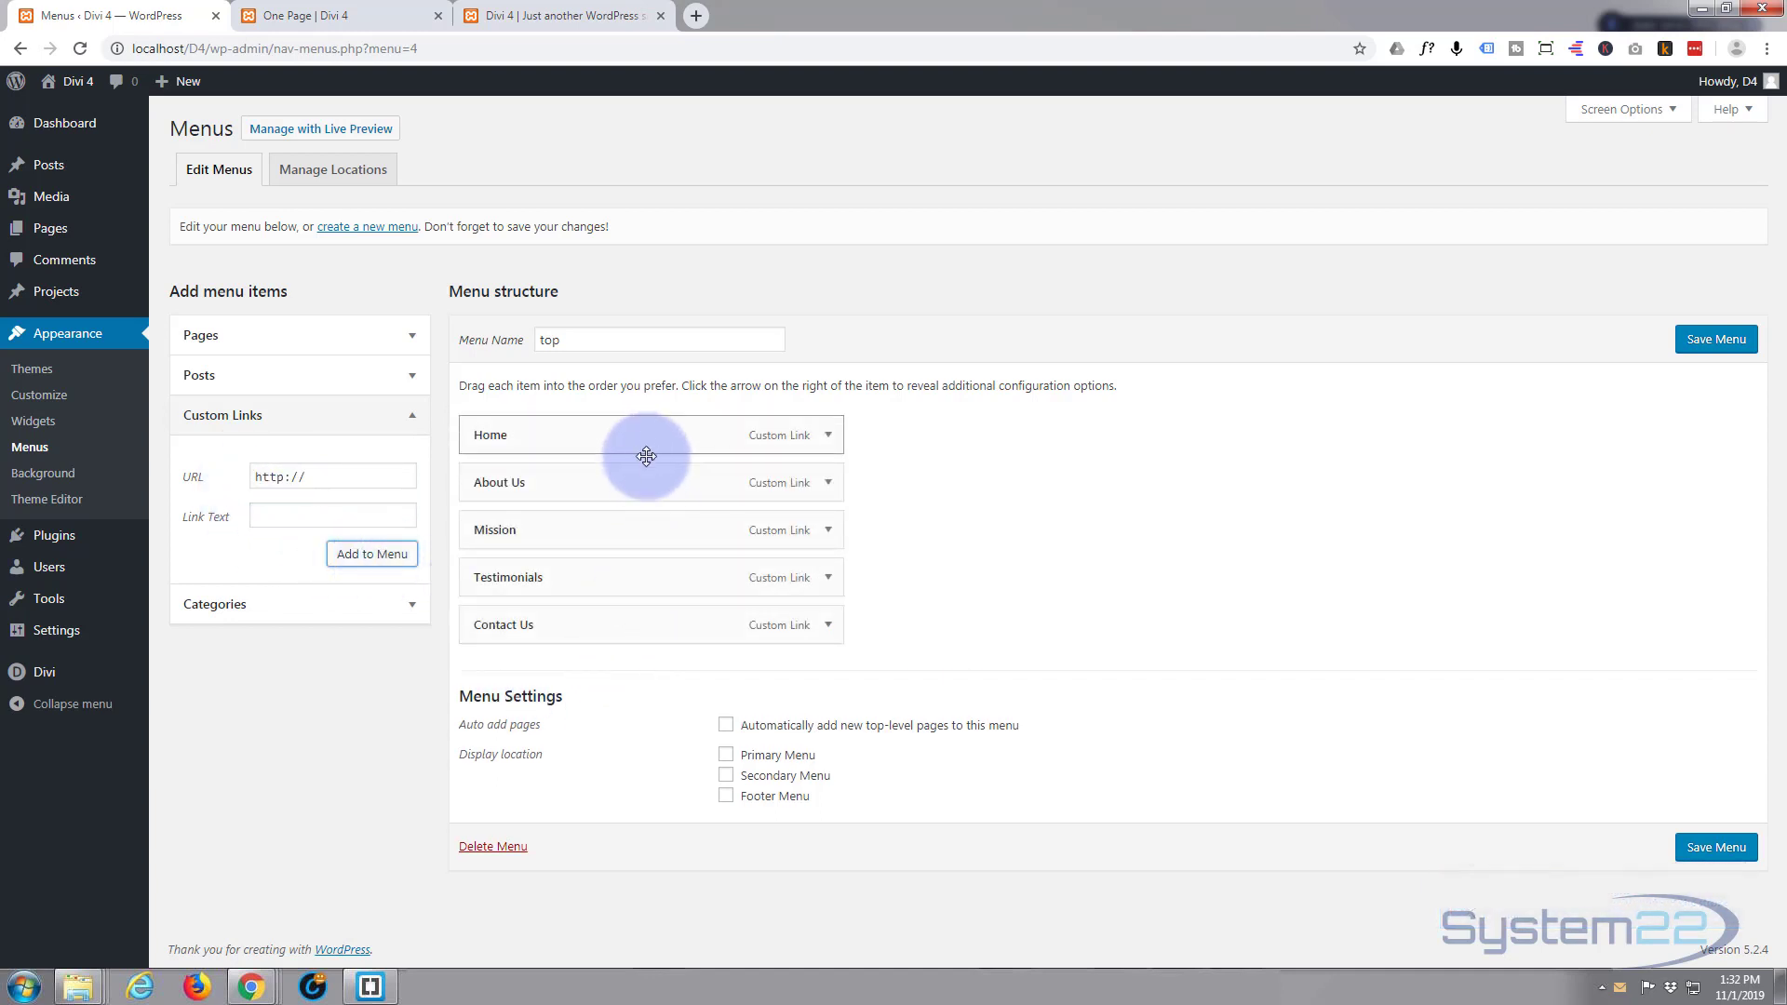
left_click(1715, 342)
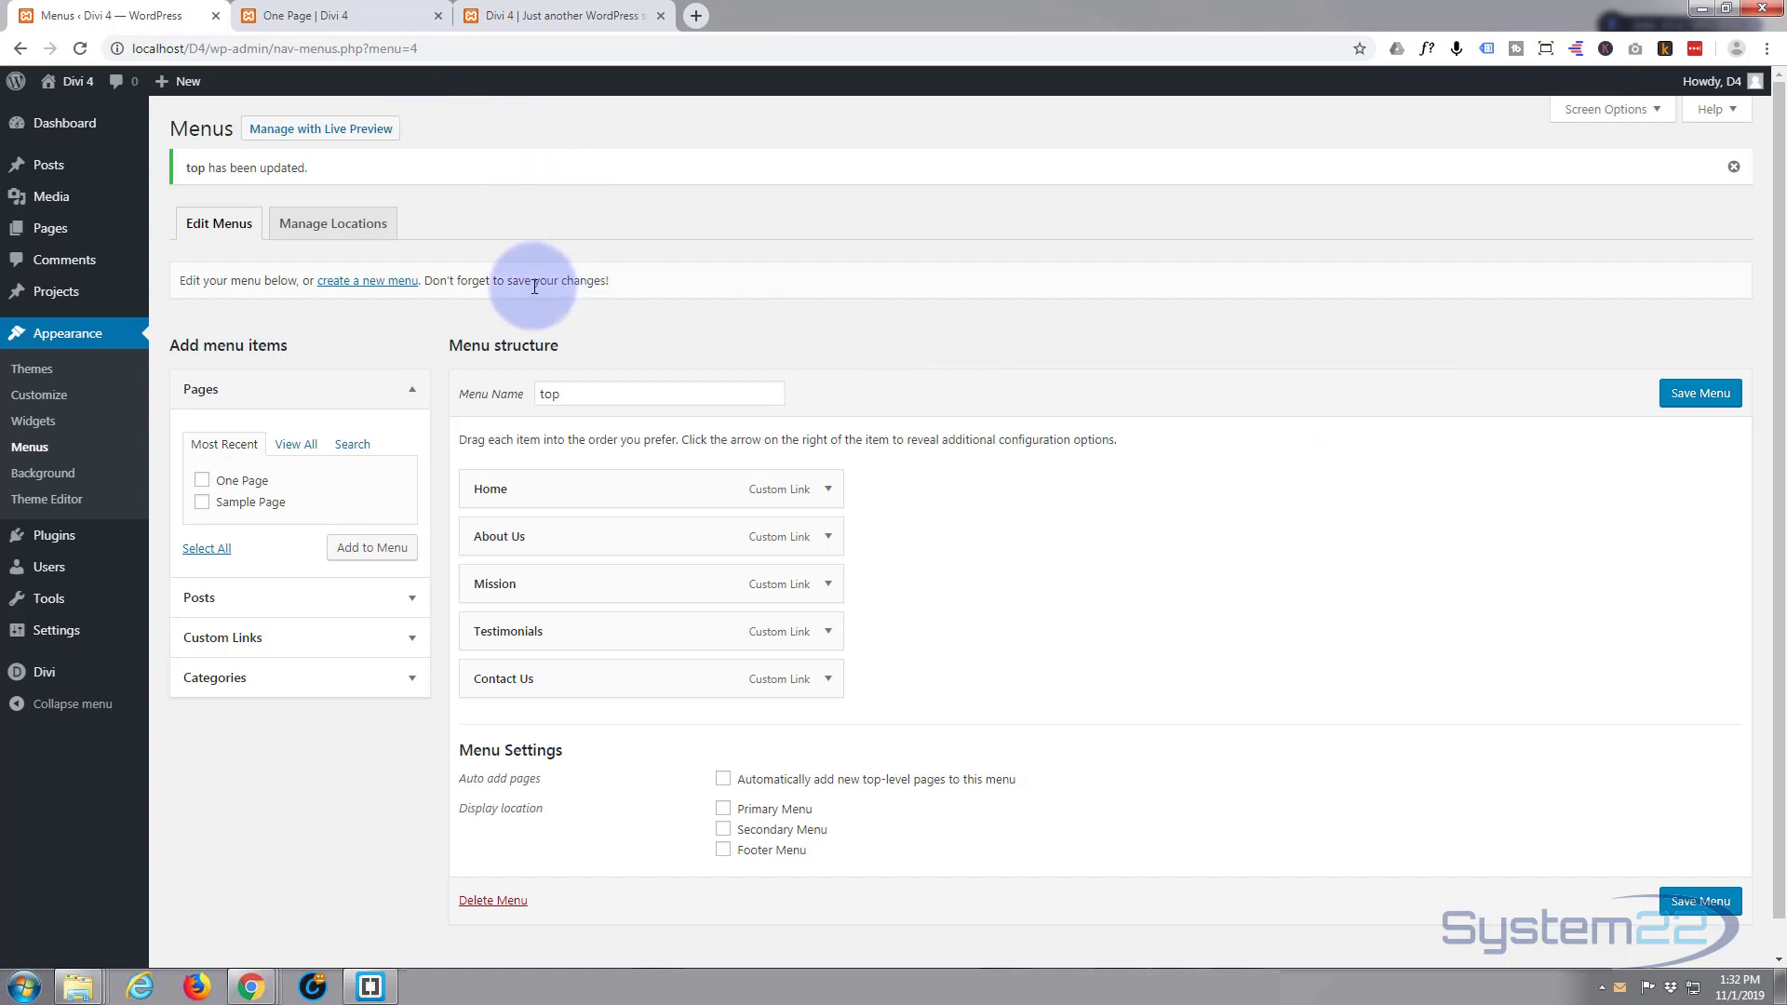
Assign the top menu to the Primary Menu location in Divi's Theme Customizer.
left_click(60, 675)
left_click(216, 726)
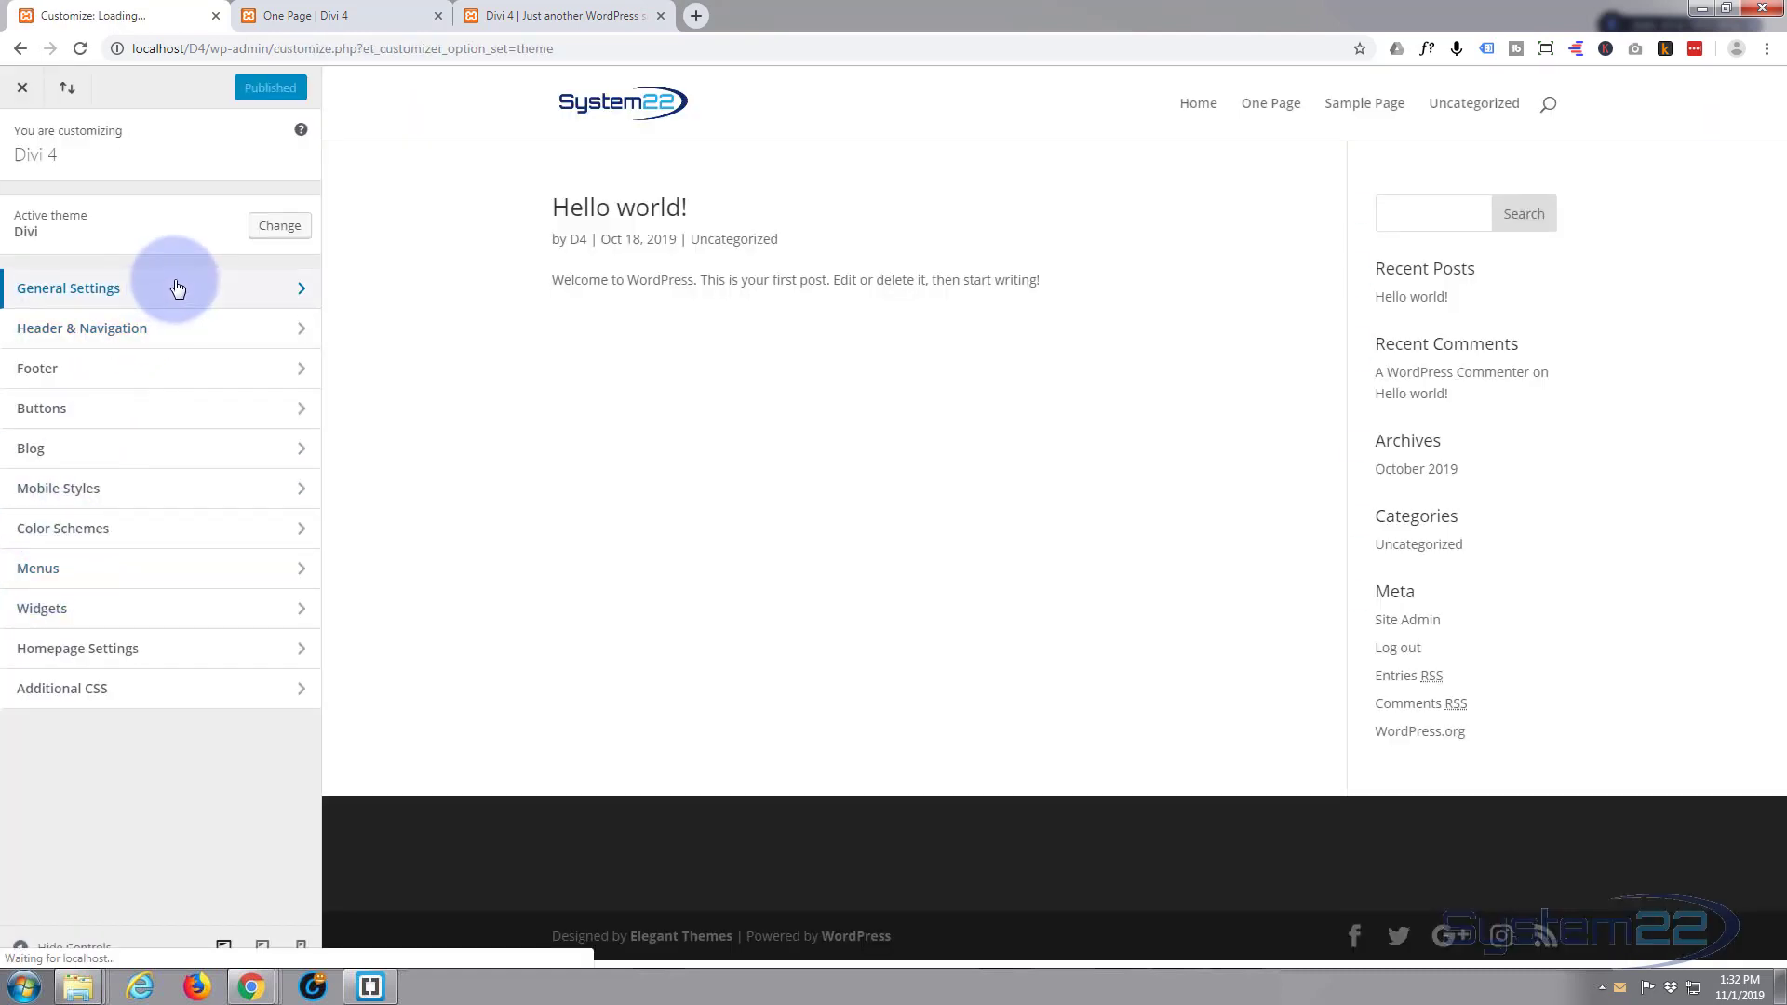
left_click(160, 569)
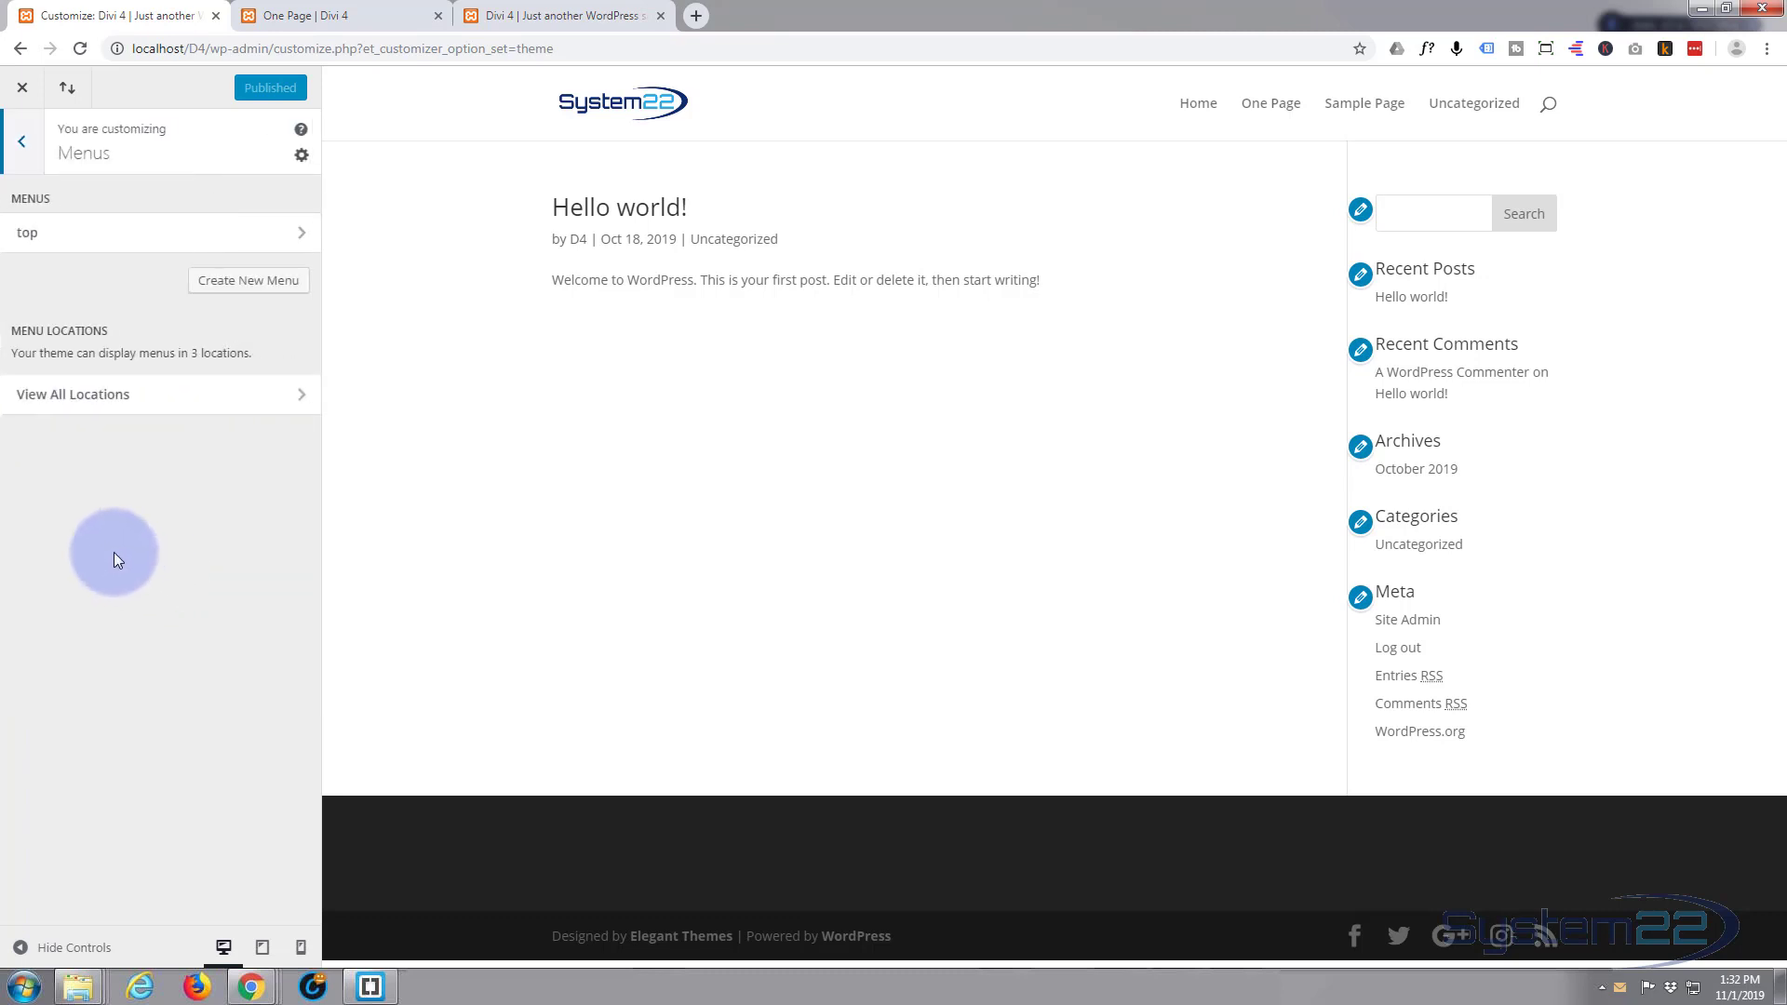
left_click(227, 402)
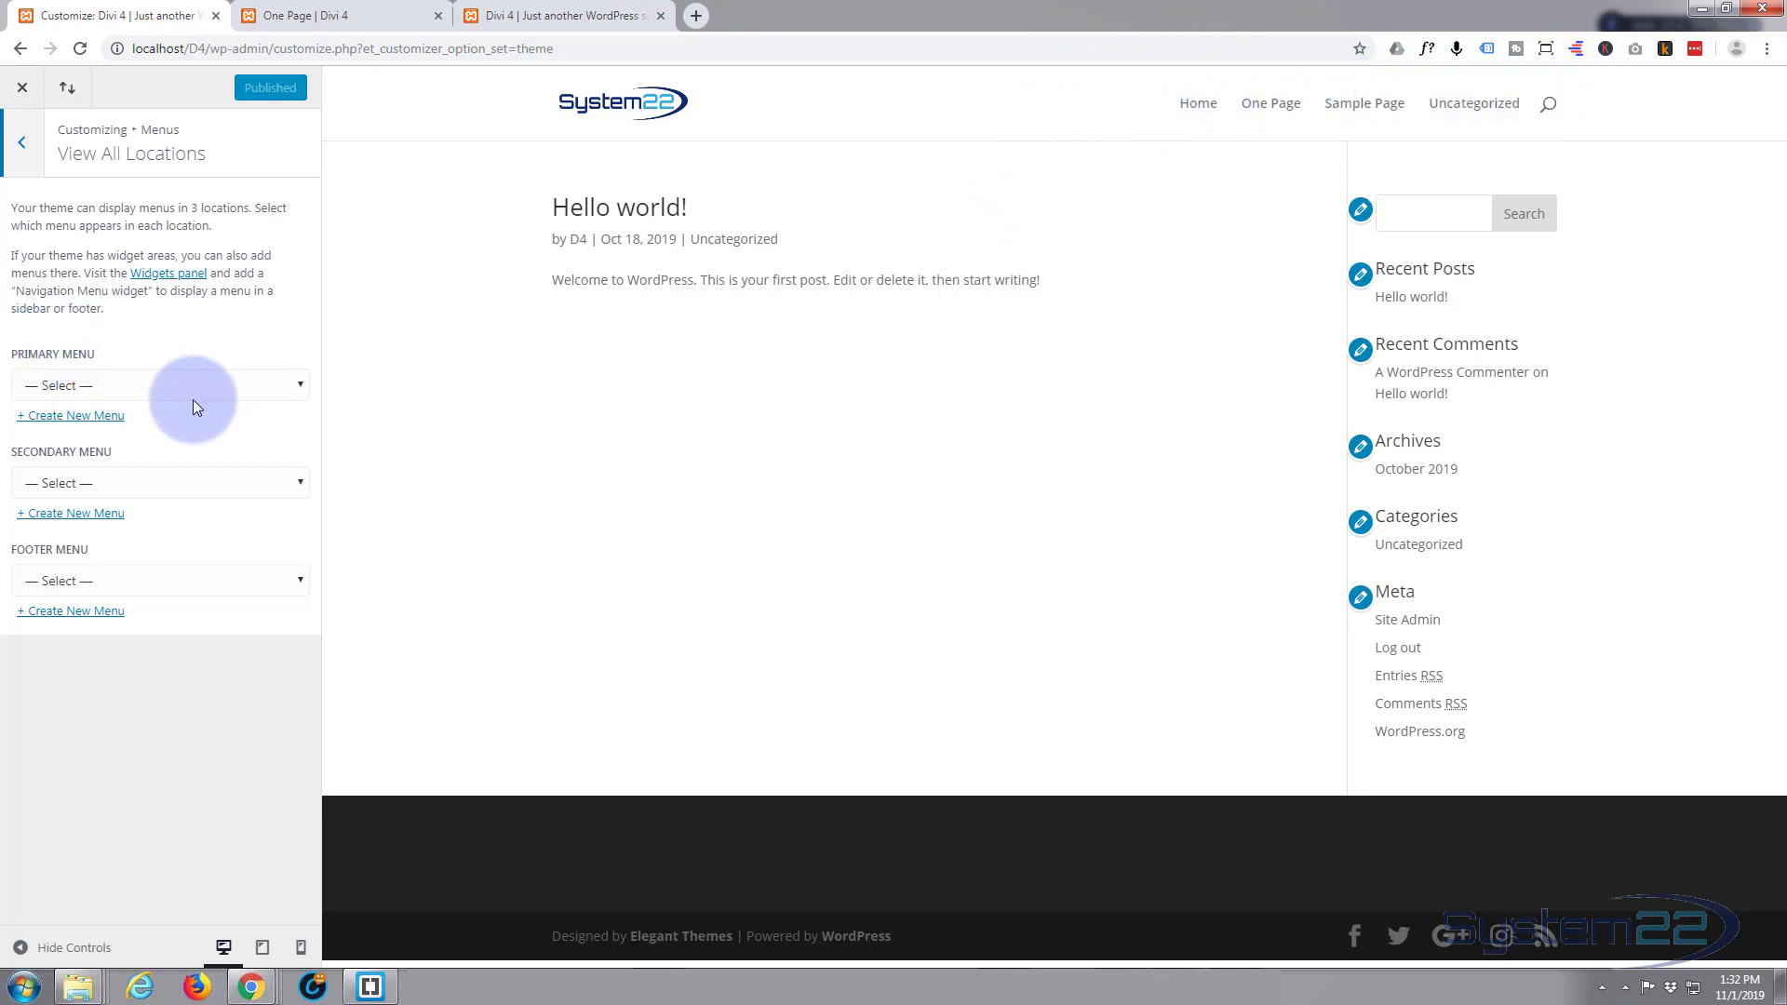
left_click(298, 387)
left_click(39, 431)
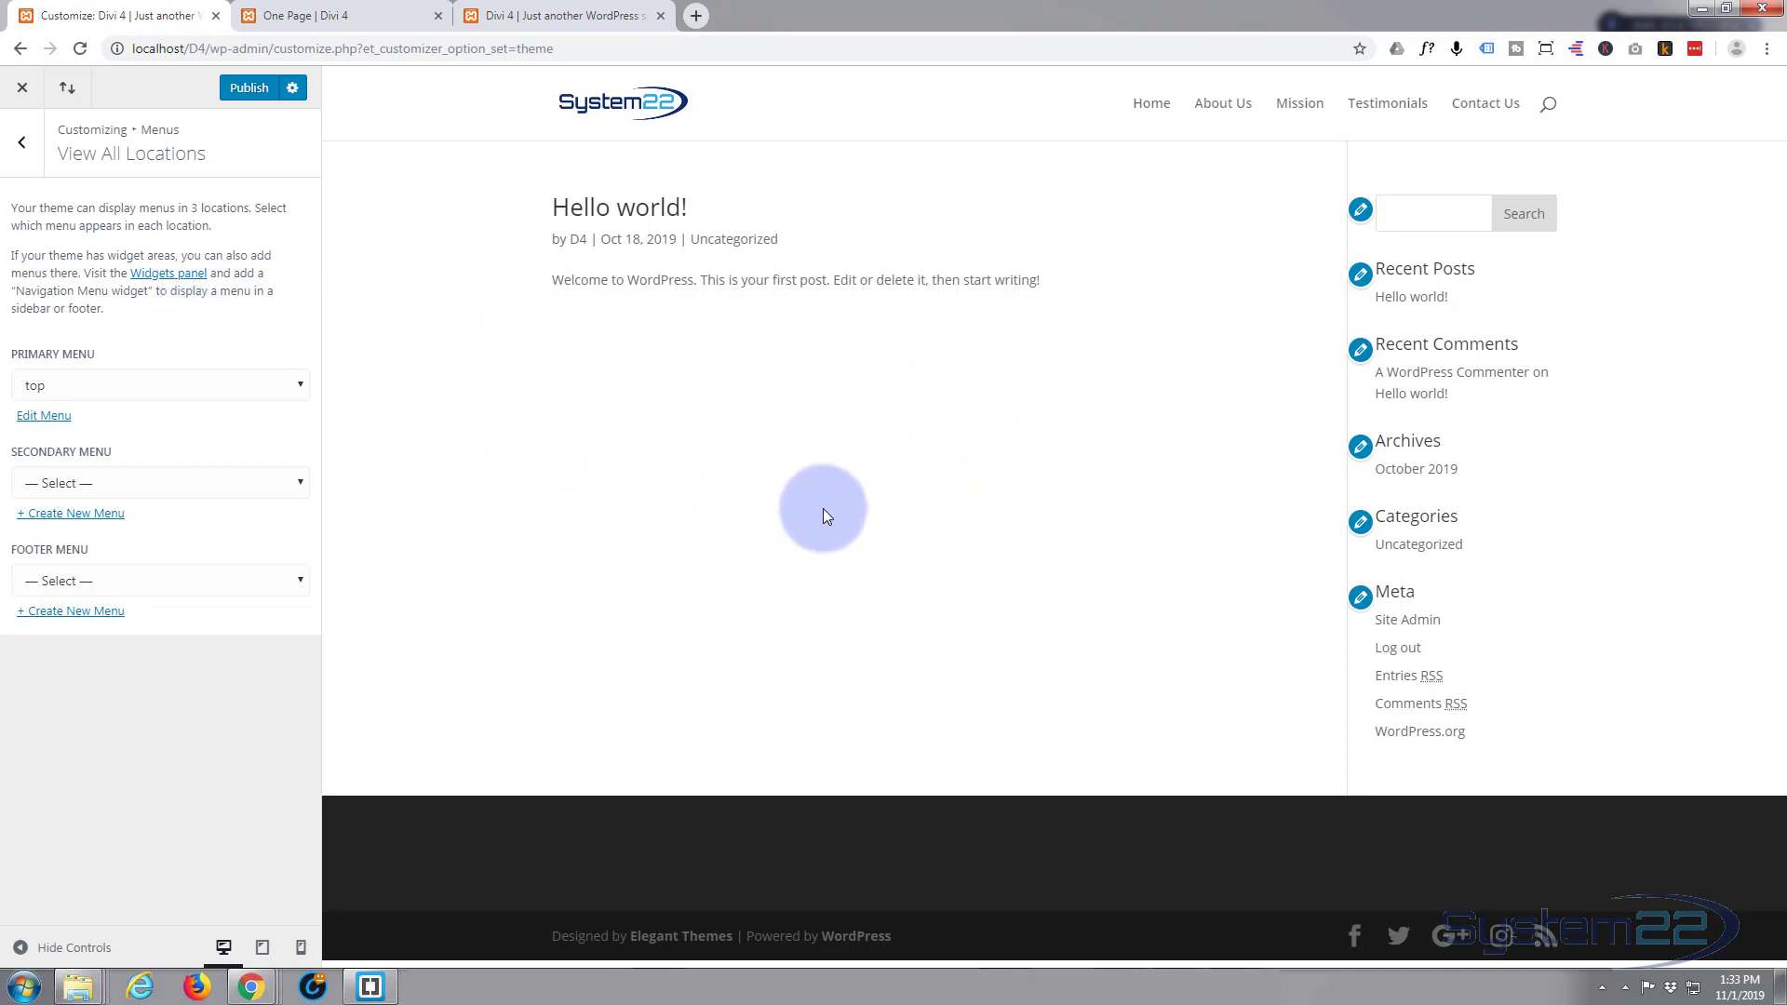
Set the homepage to display the static page One Page and publish the customizer changes.
left_click(23, 145)
left_click(22, 145)
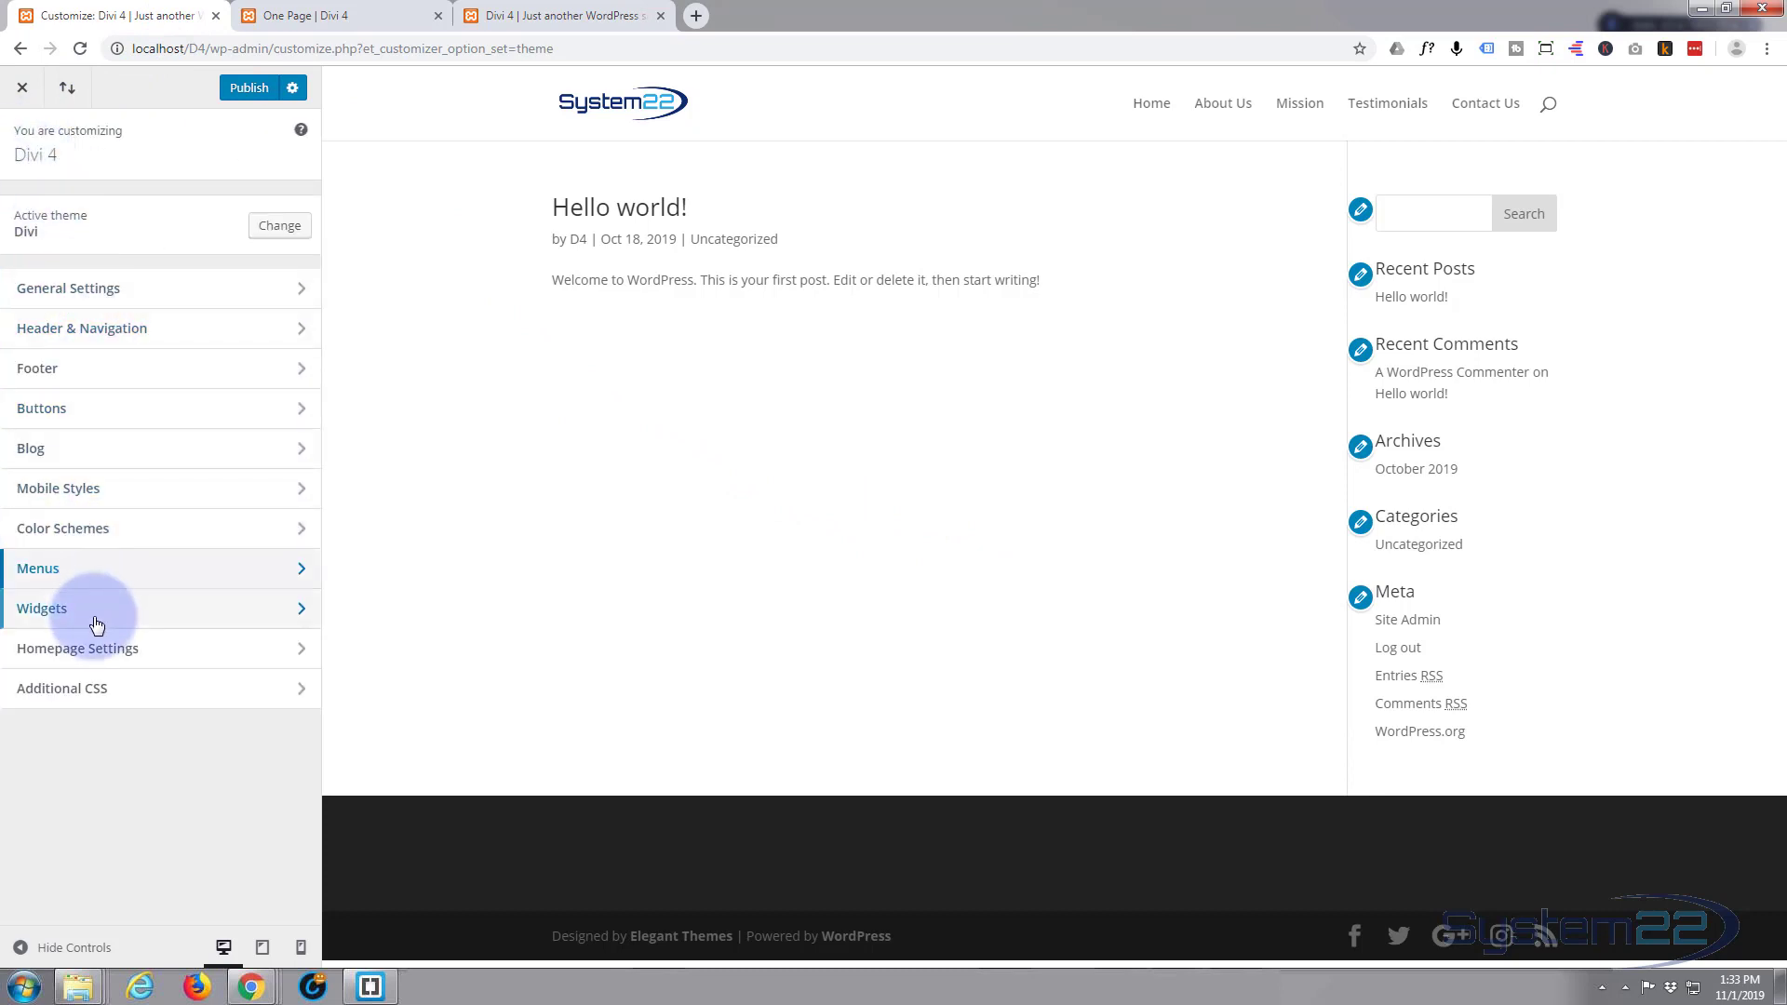
left_click(99, 659)
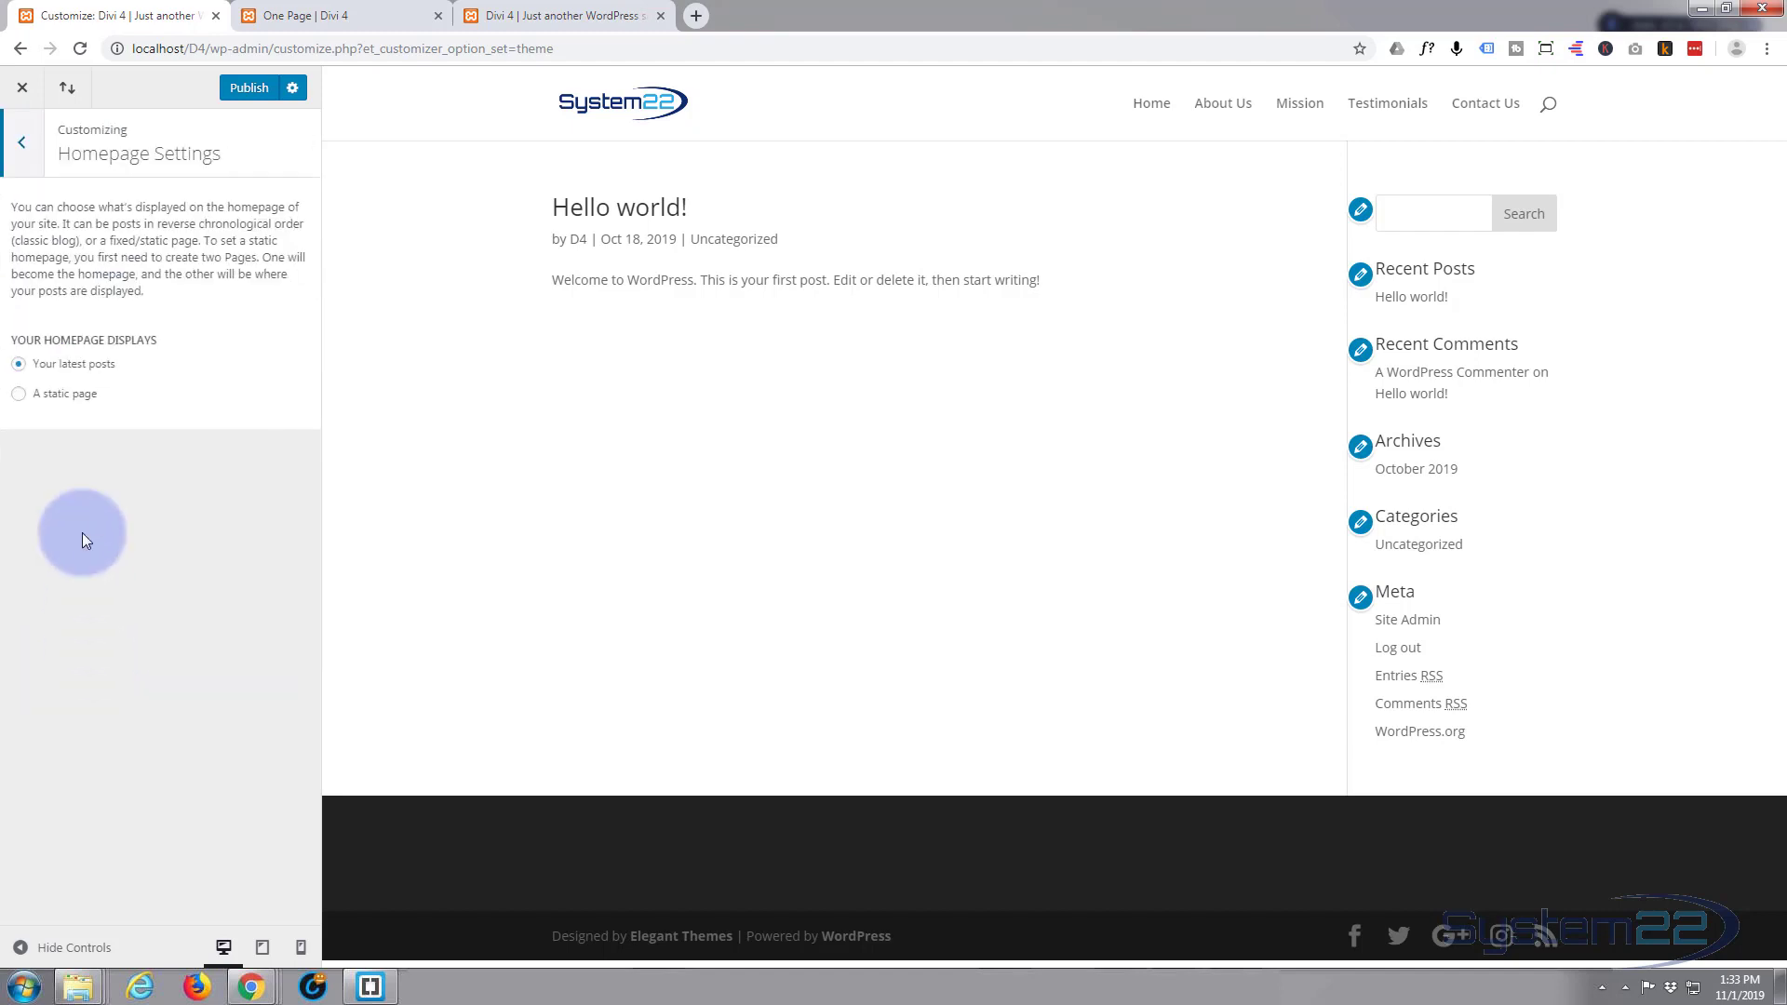
left_click(19, 391)
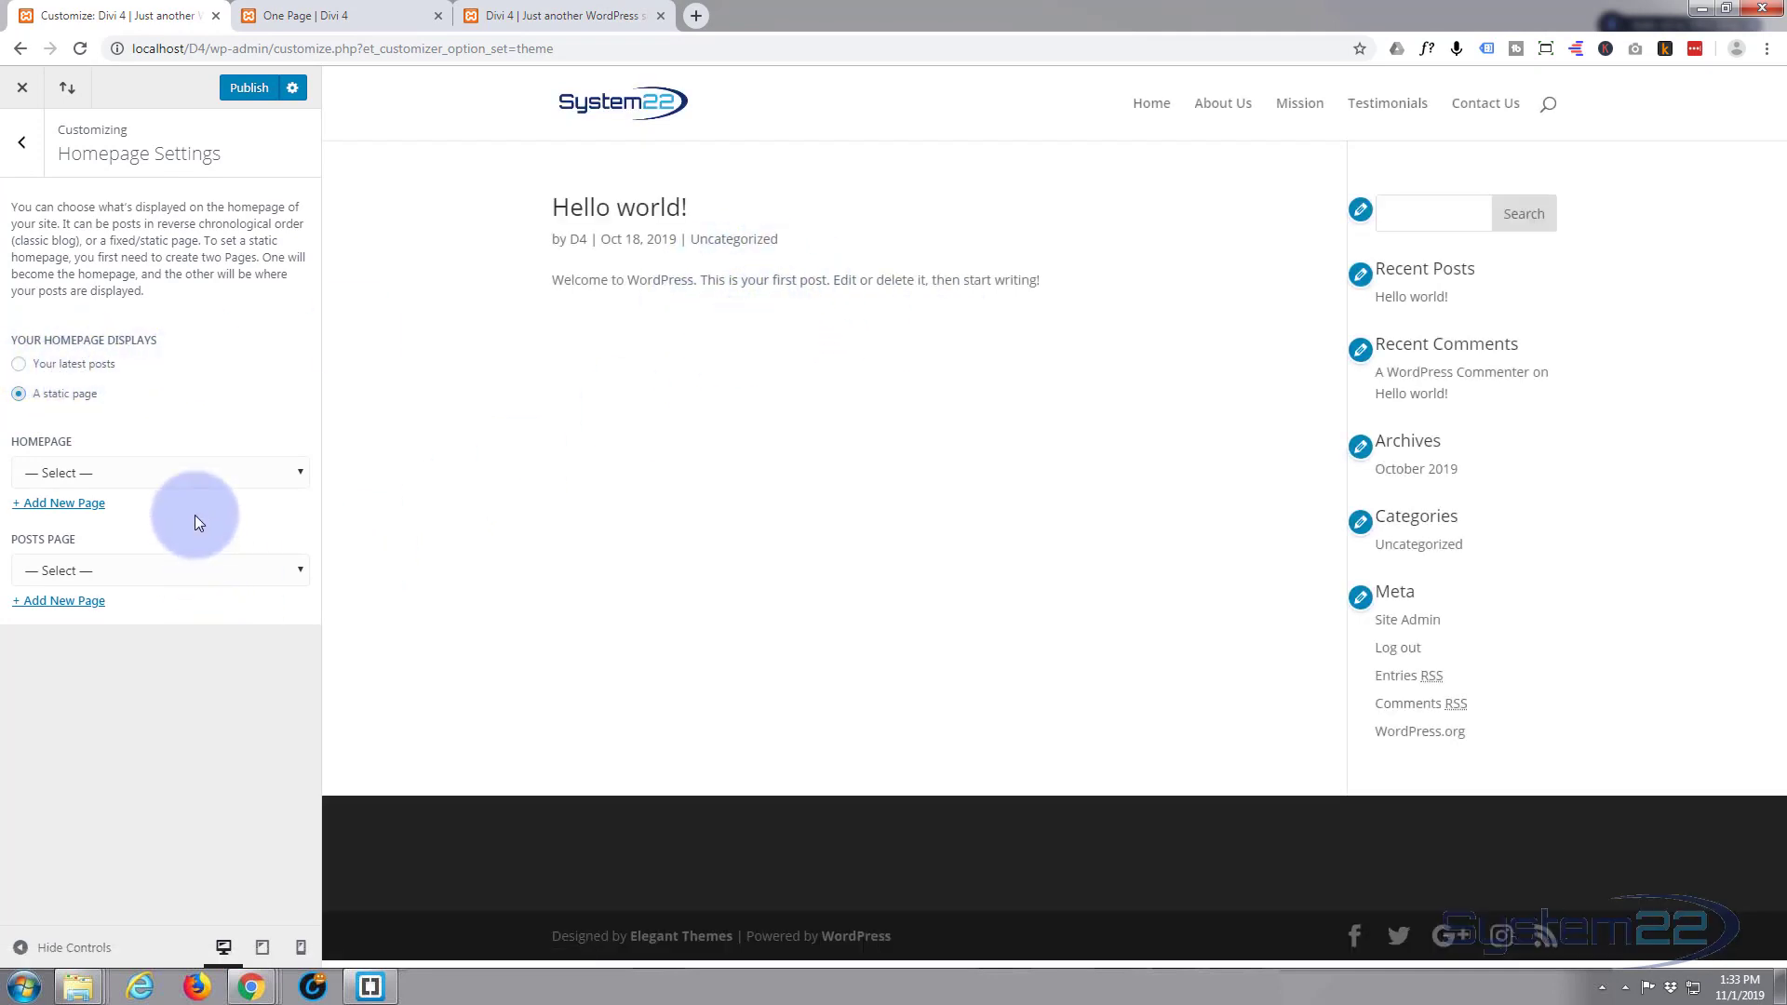
left_click(301, 475)
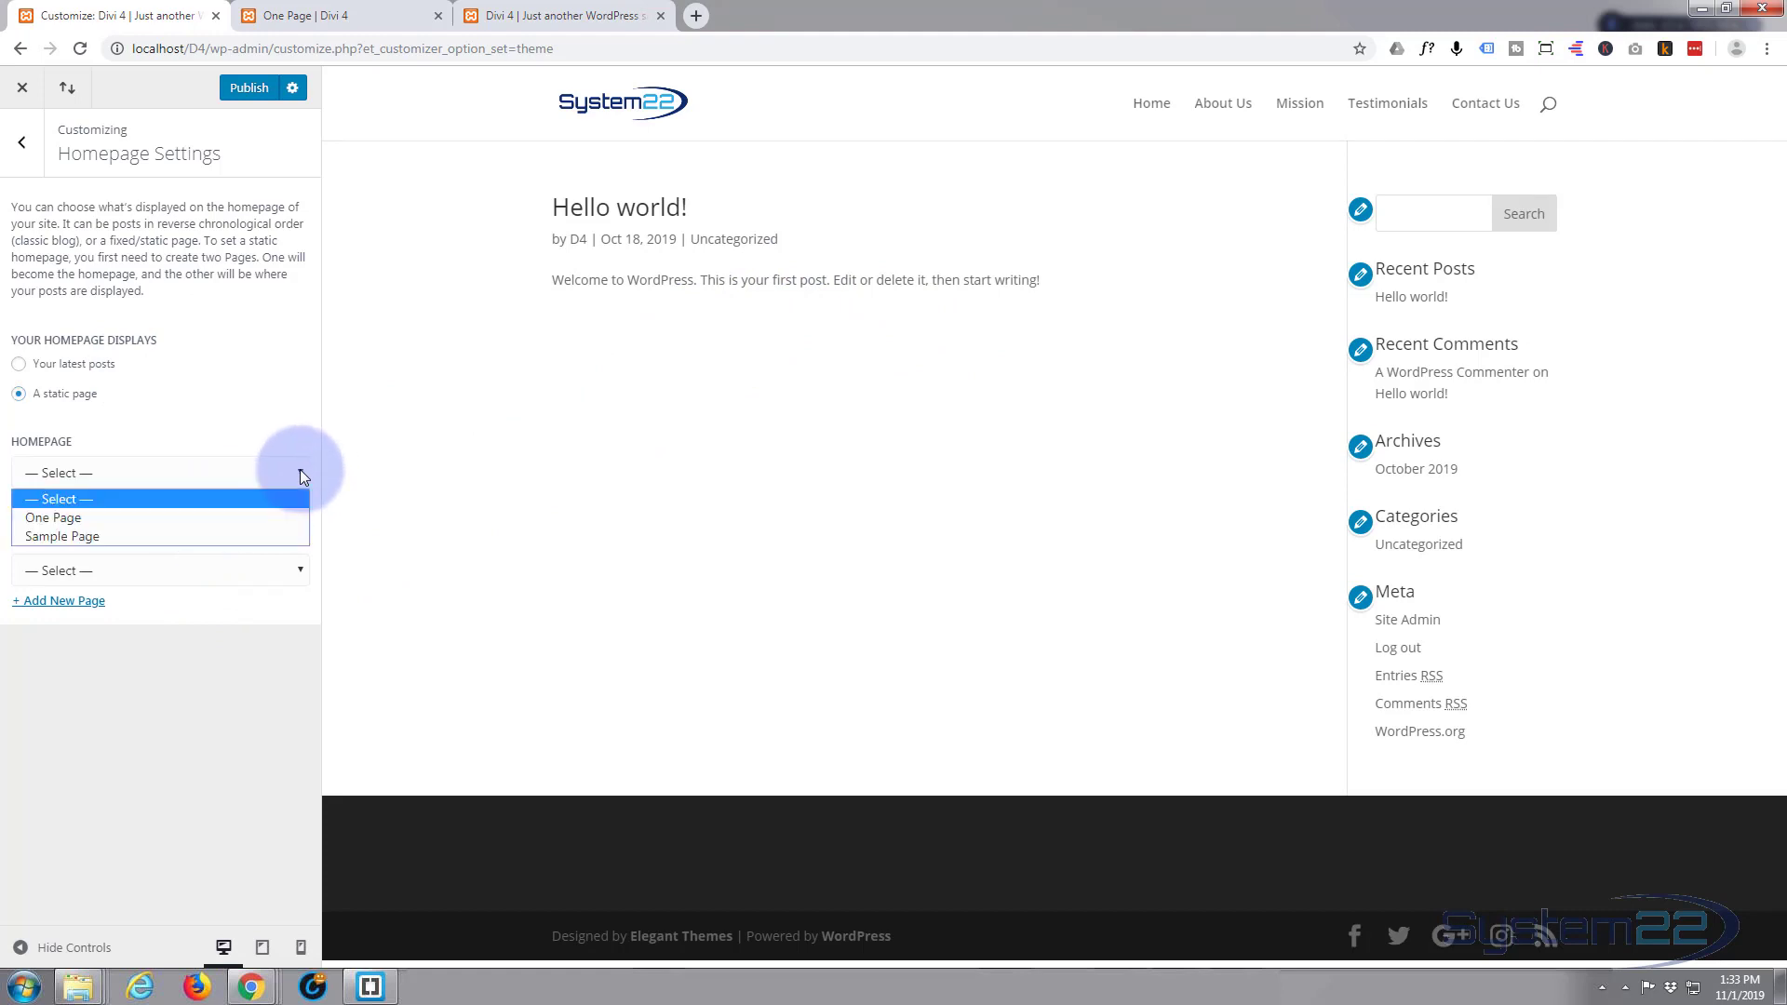
left_click(48, 518)
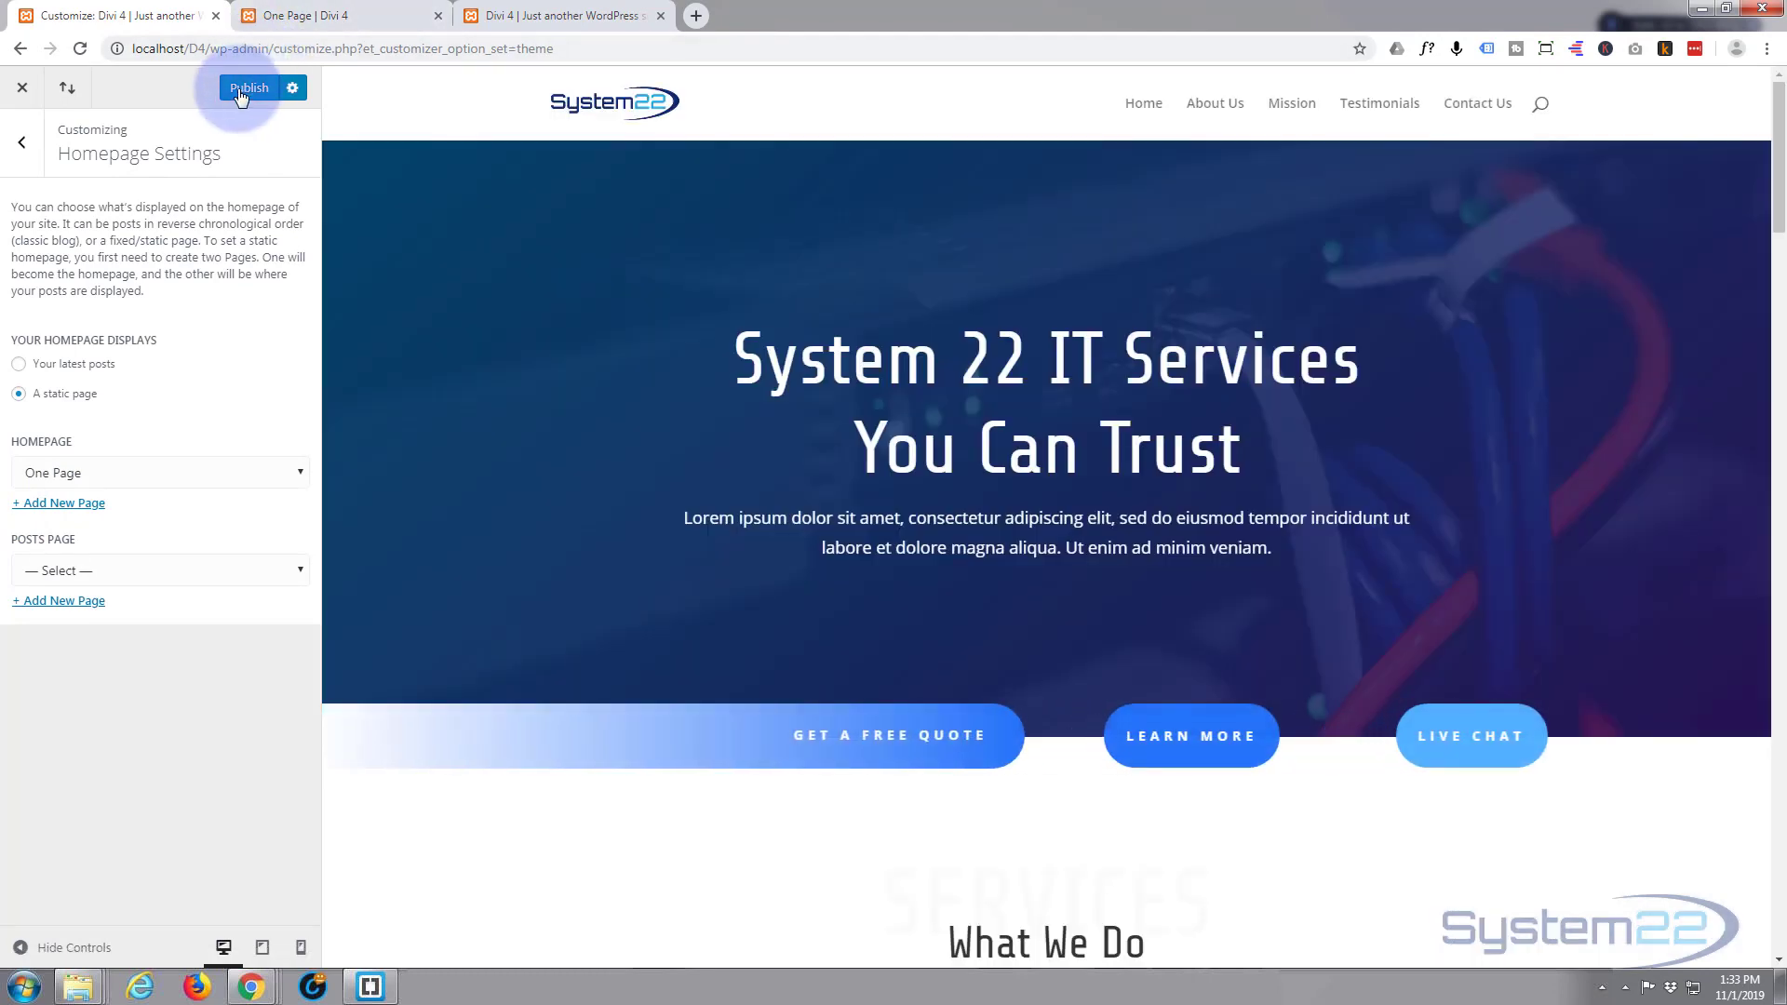
left_click(240, 92)
Reload the One Page site and test the Home, About Us, Mission, Testimonials and Contact Us menu links.
left_click(350, 15)
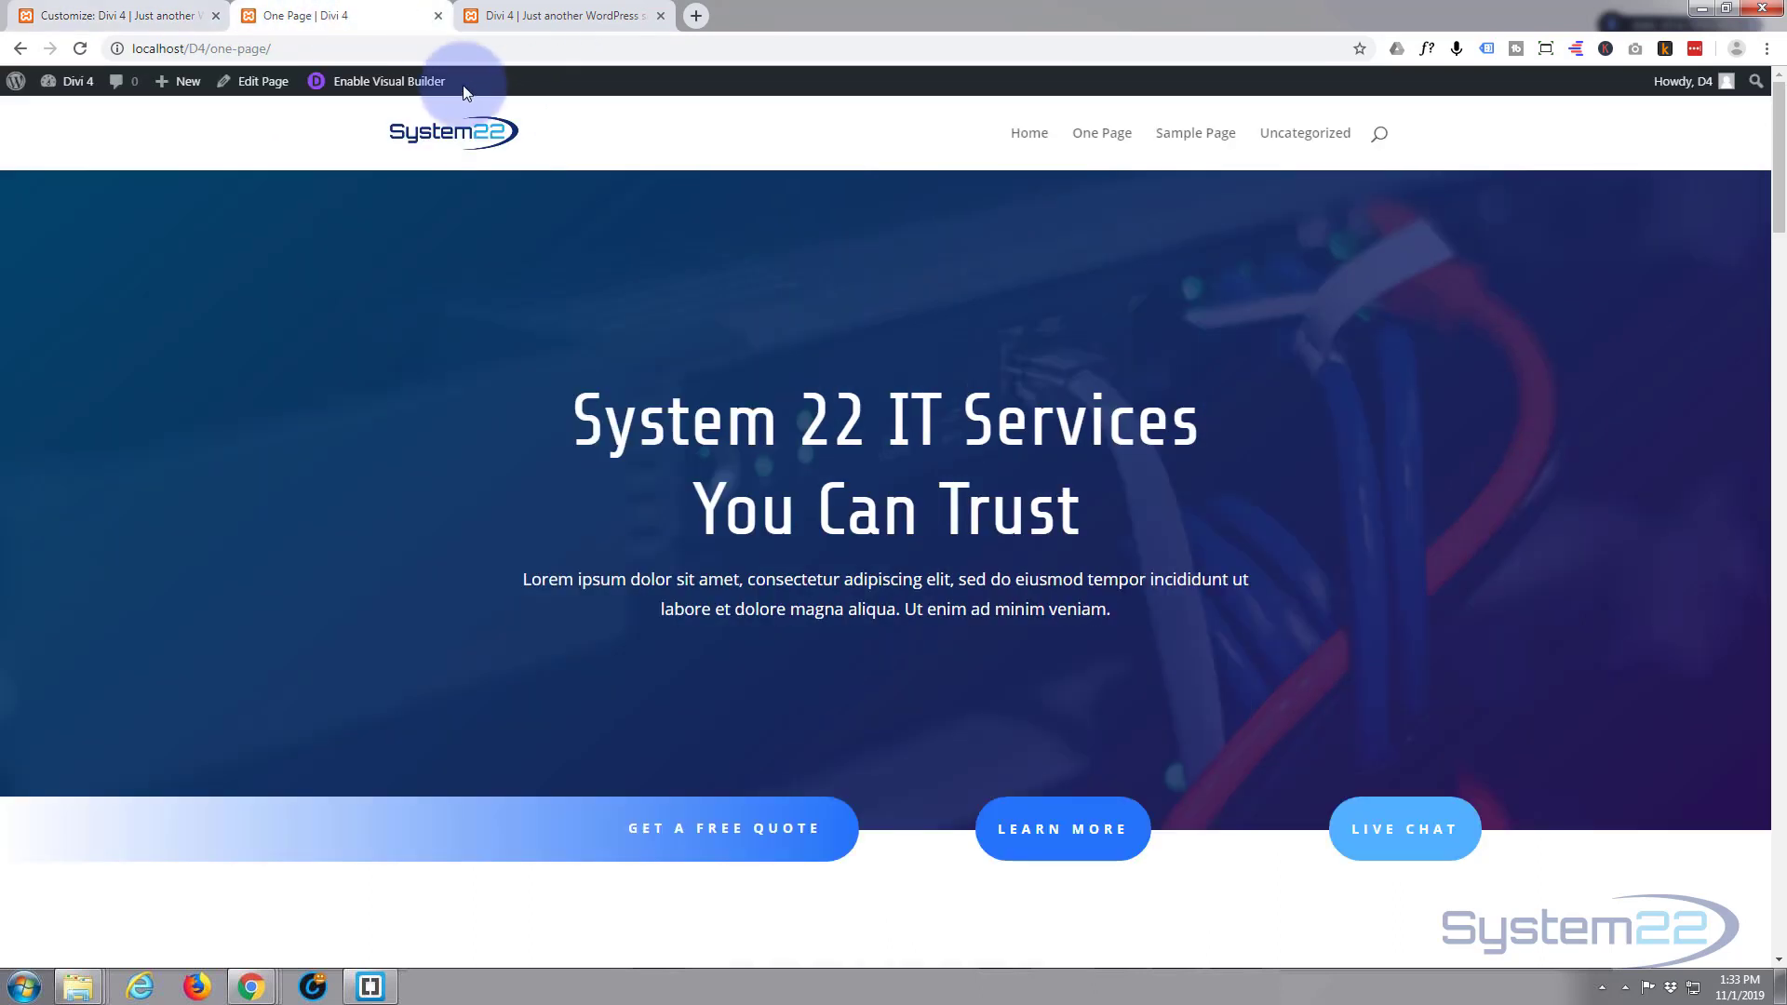
left_click(80, 48)
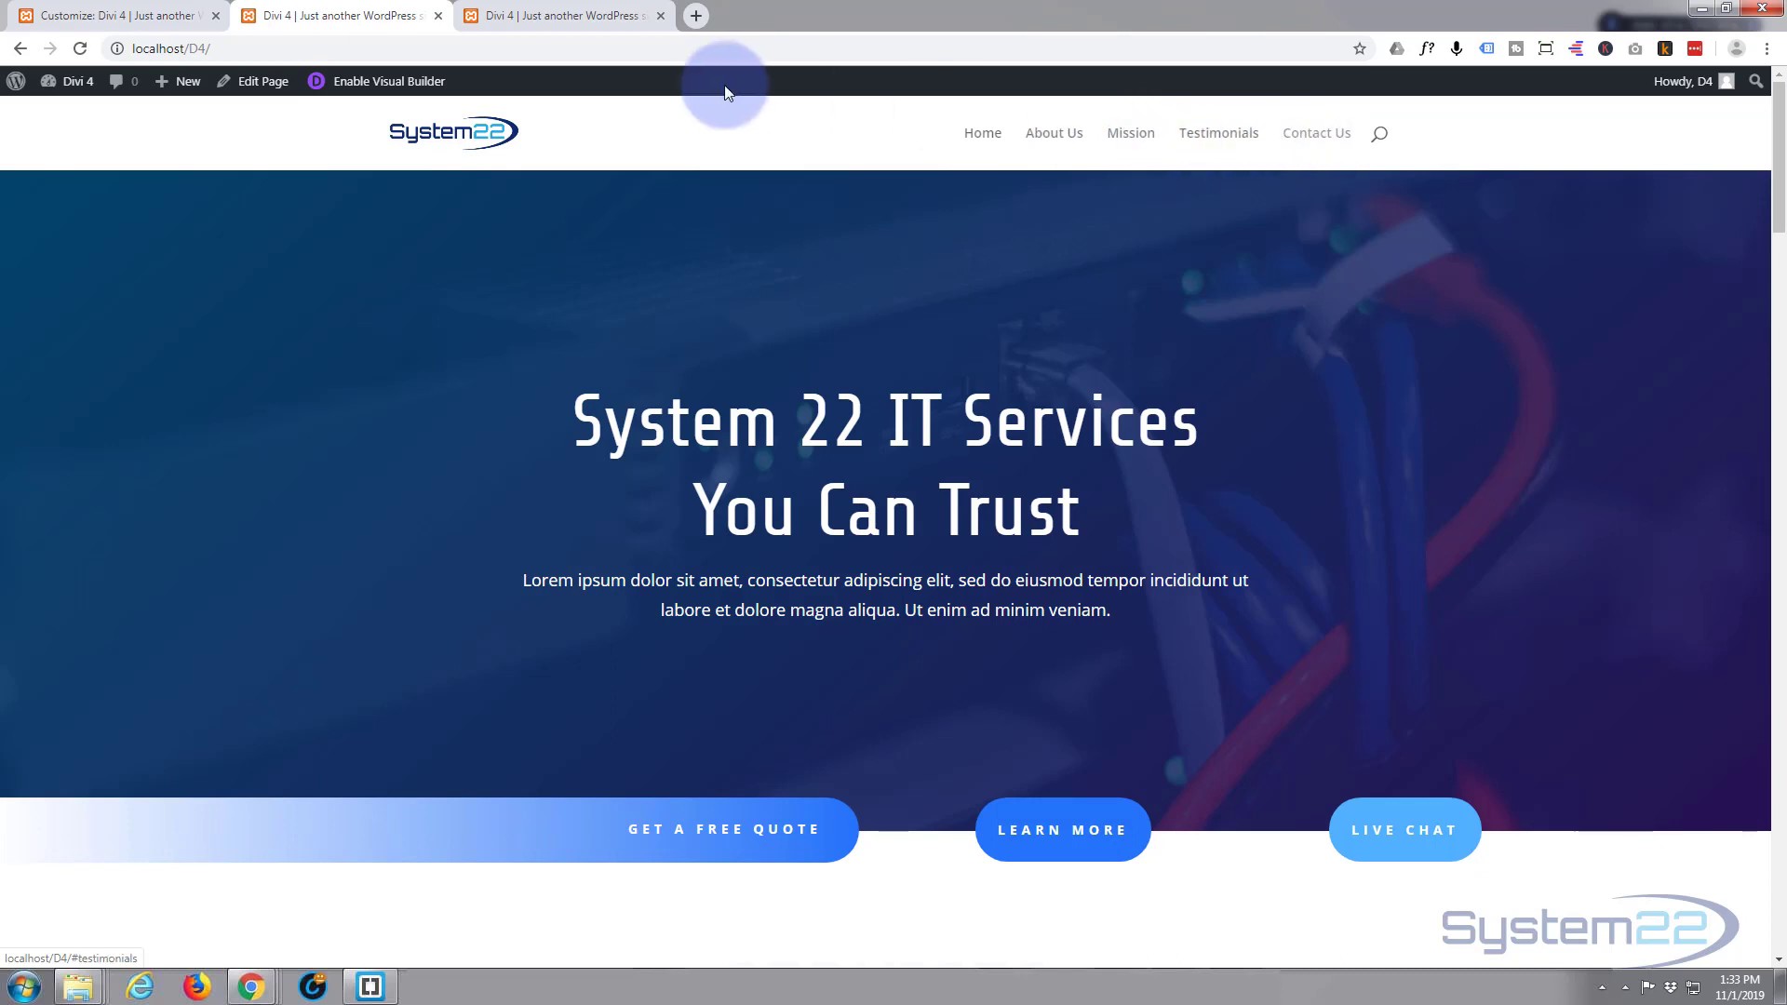
left_click(989, 137)
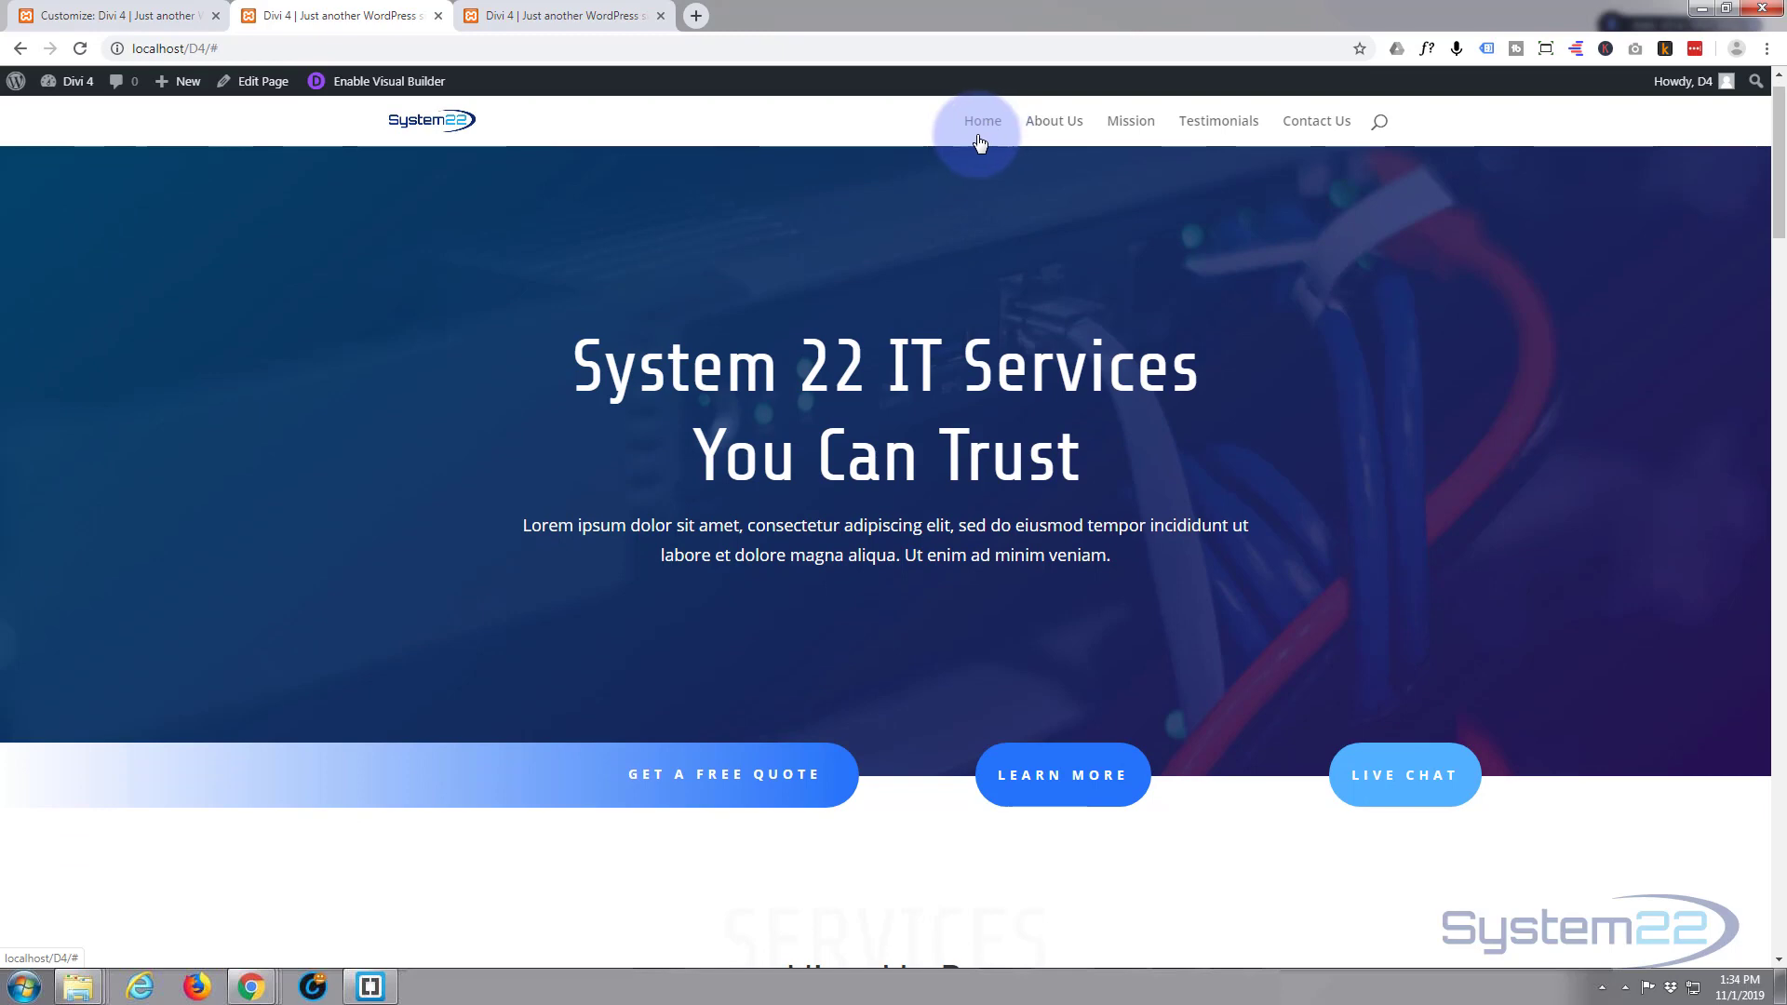
left_click(1066, 130)
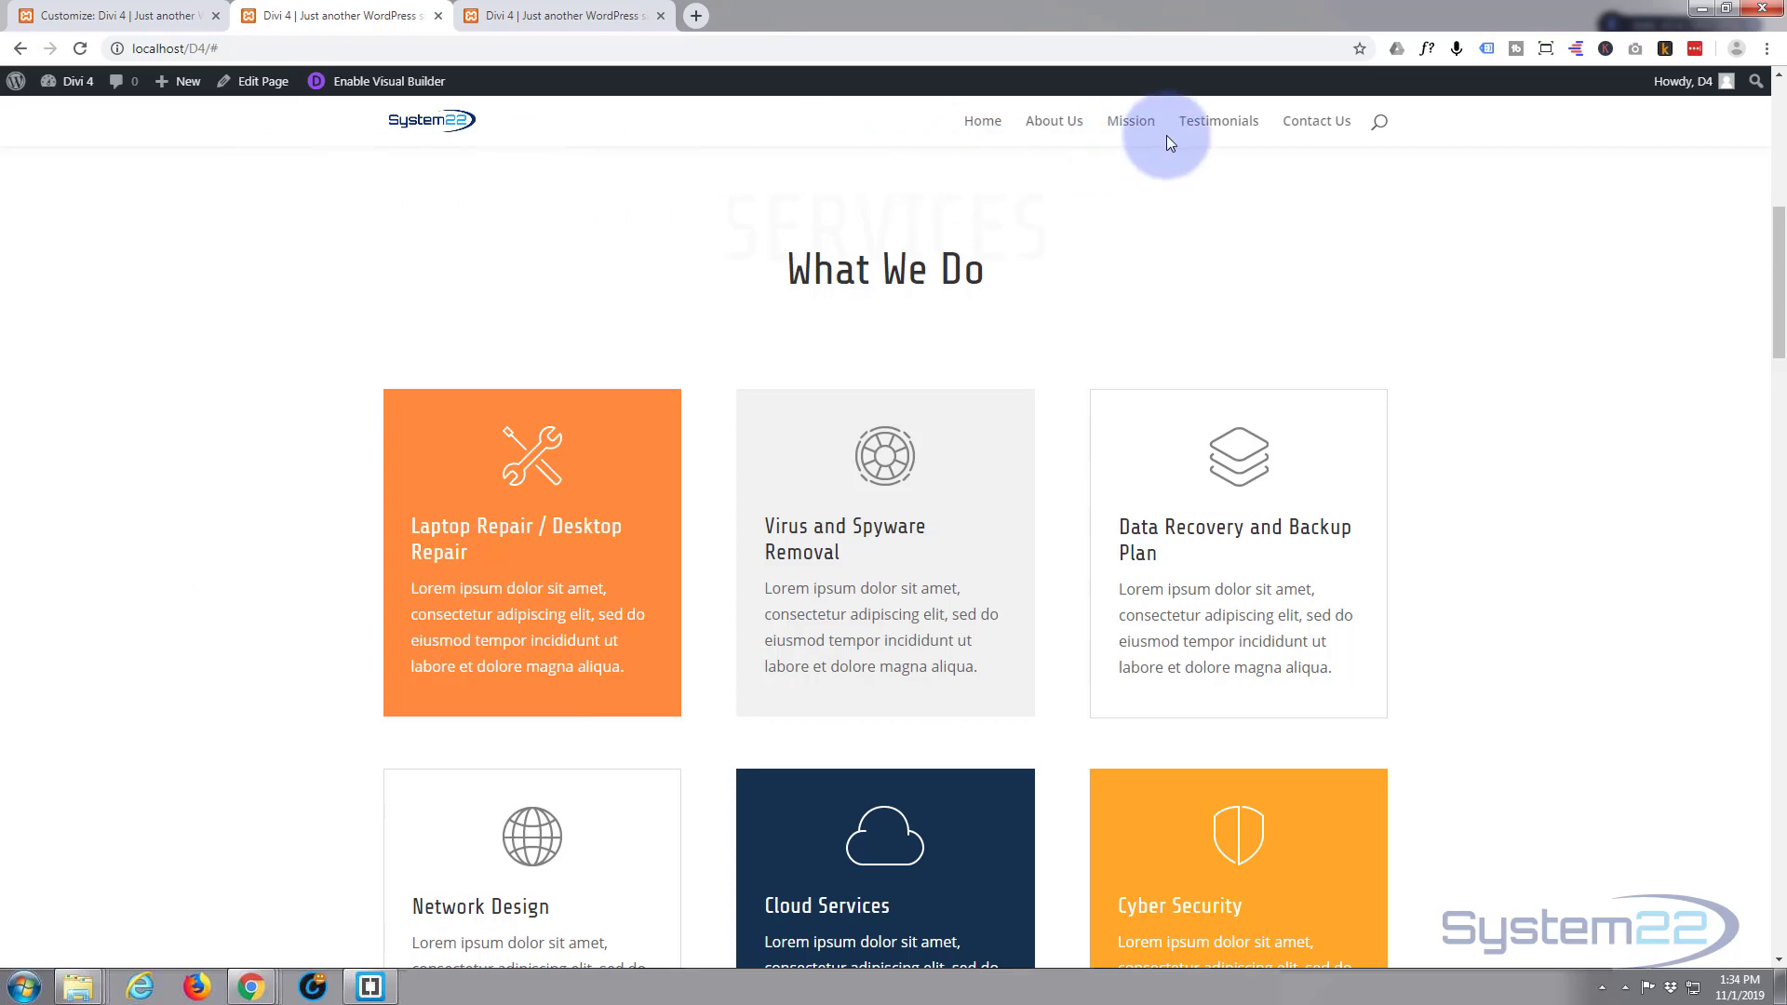
left_click(1133, 126)
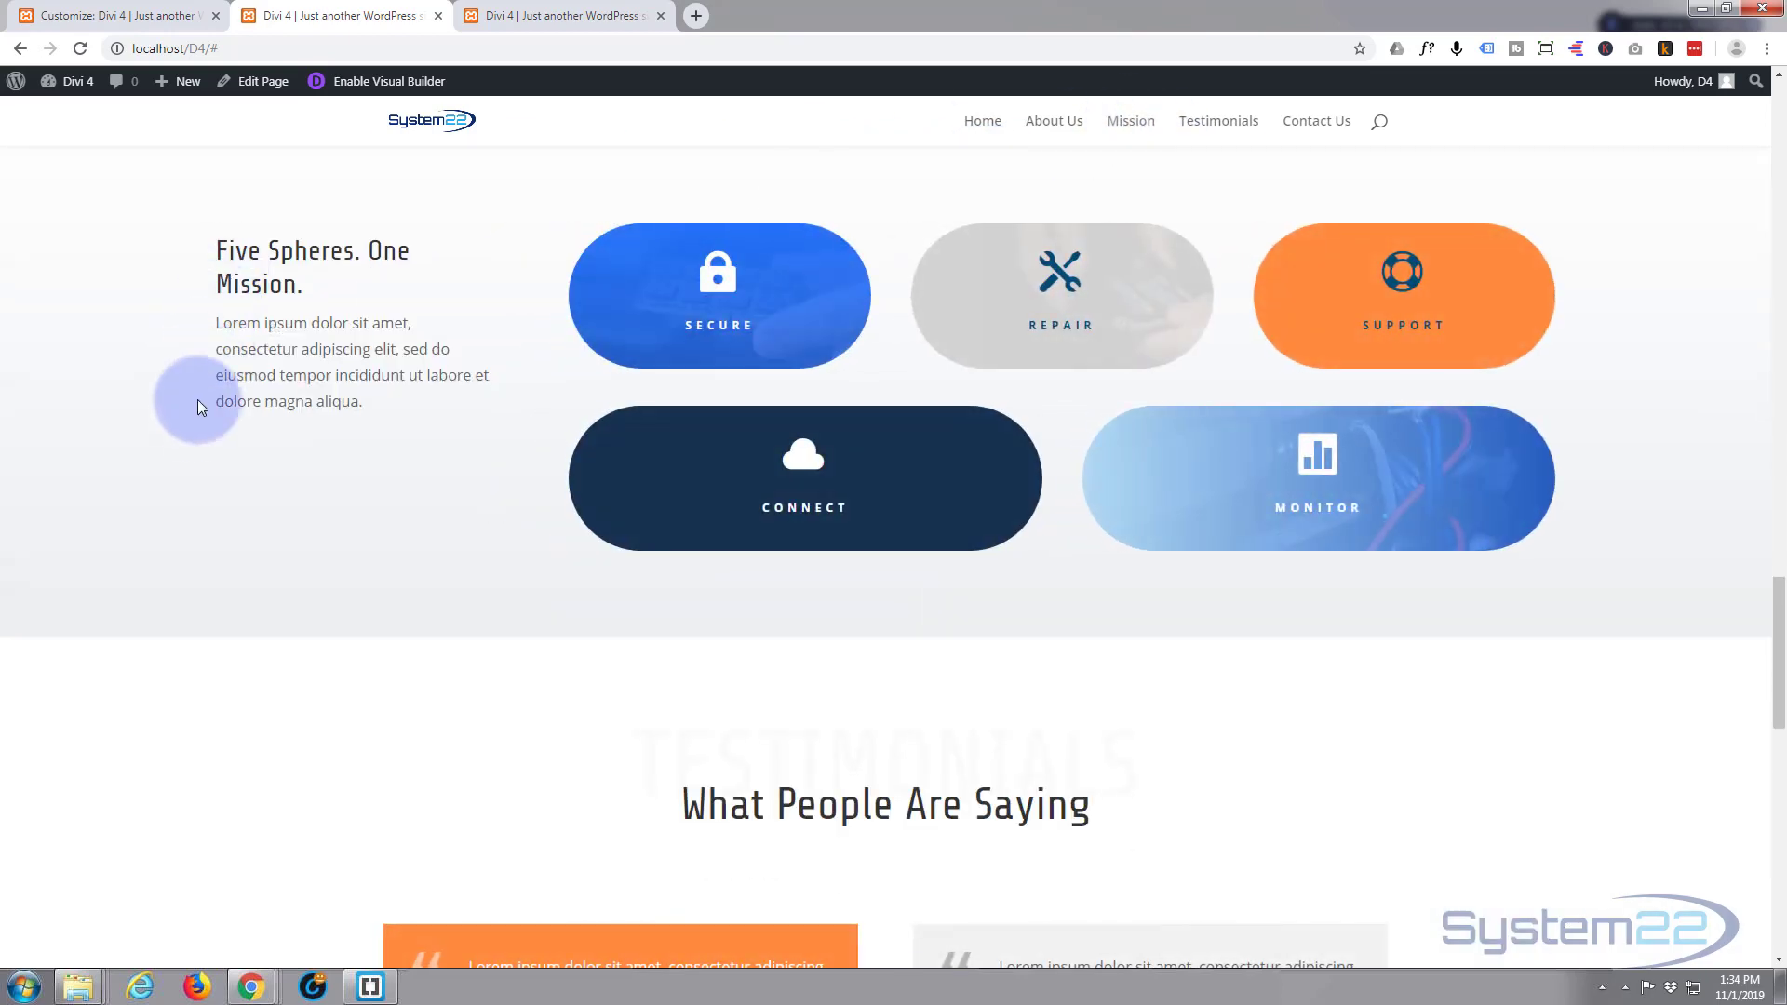
left_click(1220, 127)
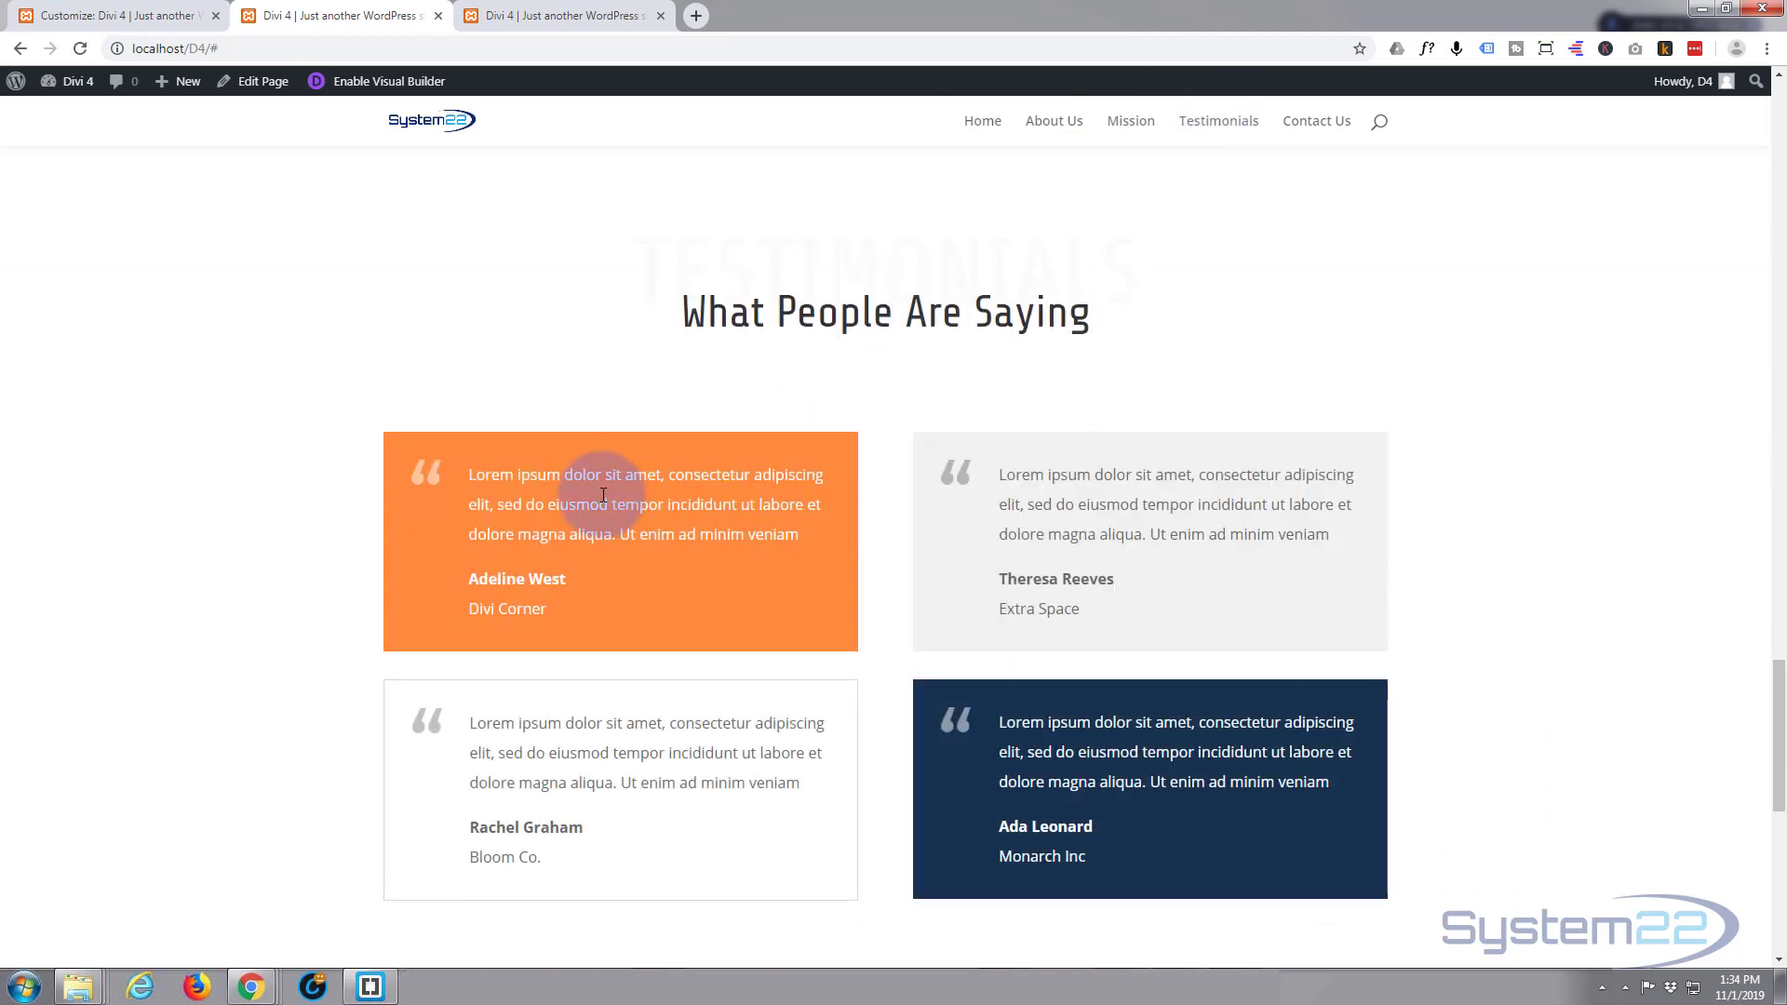
left_click(1320, 127)
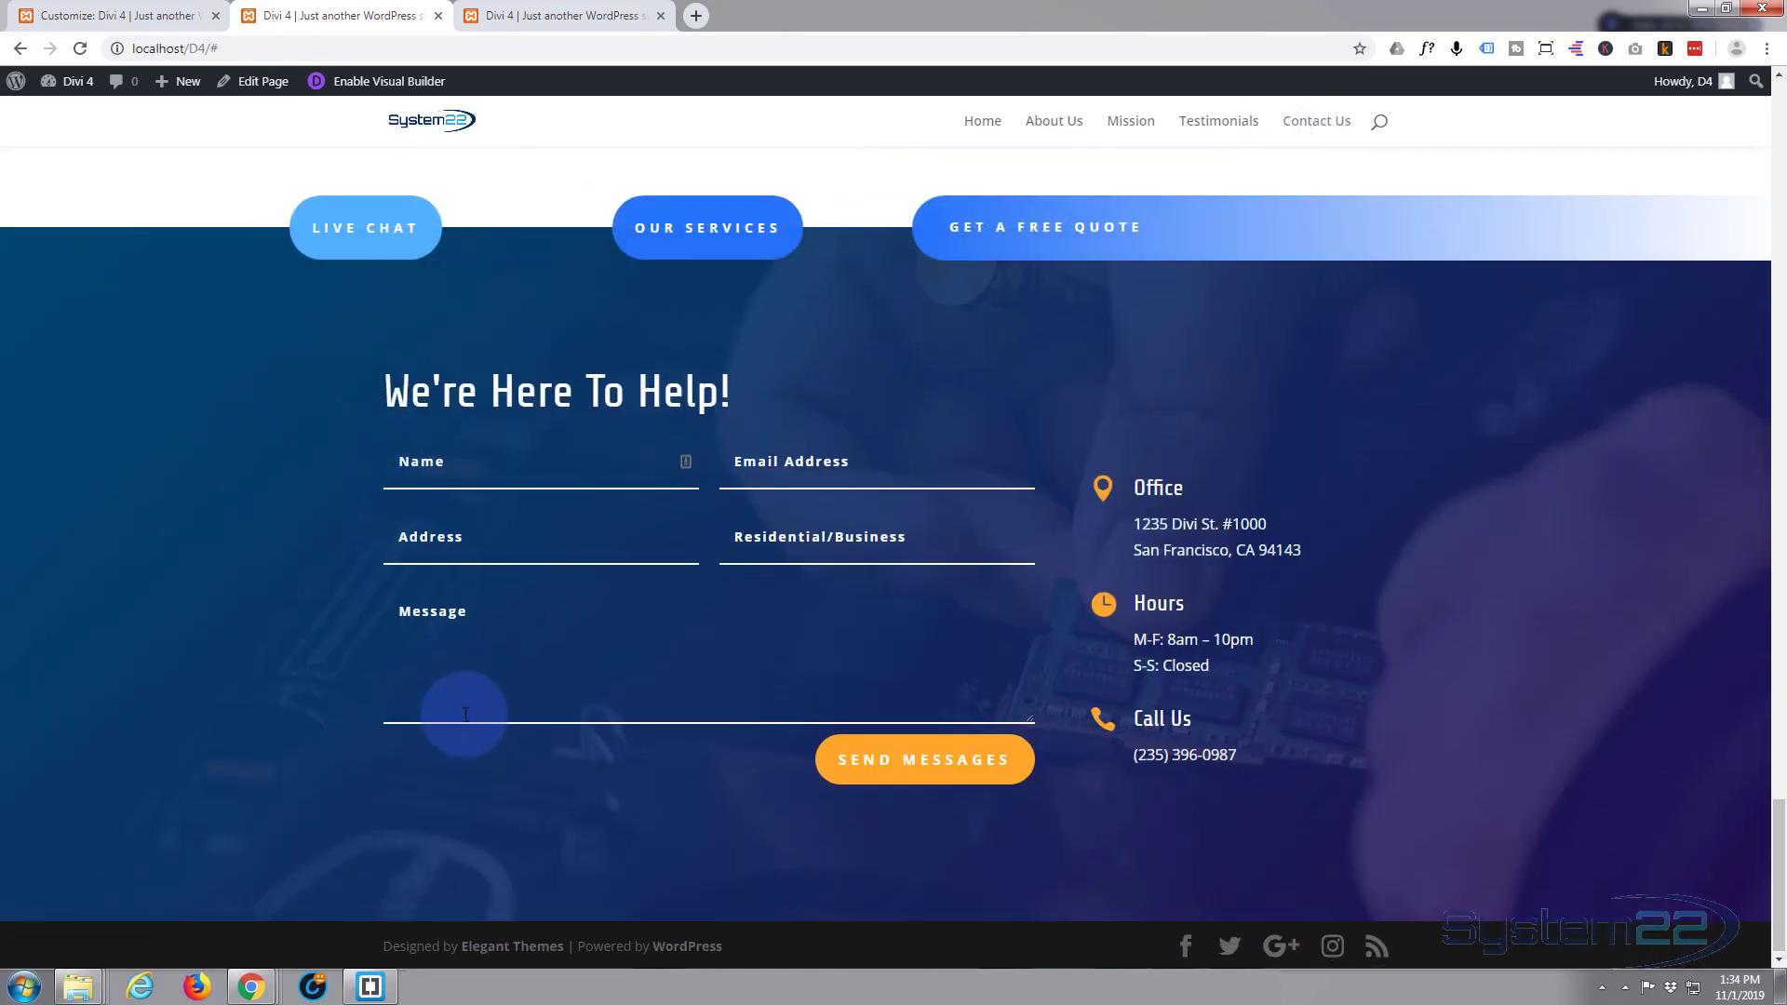
left_click(988, 126)
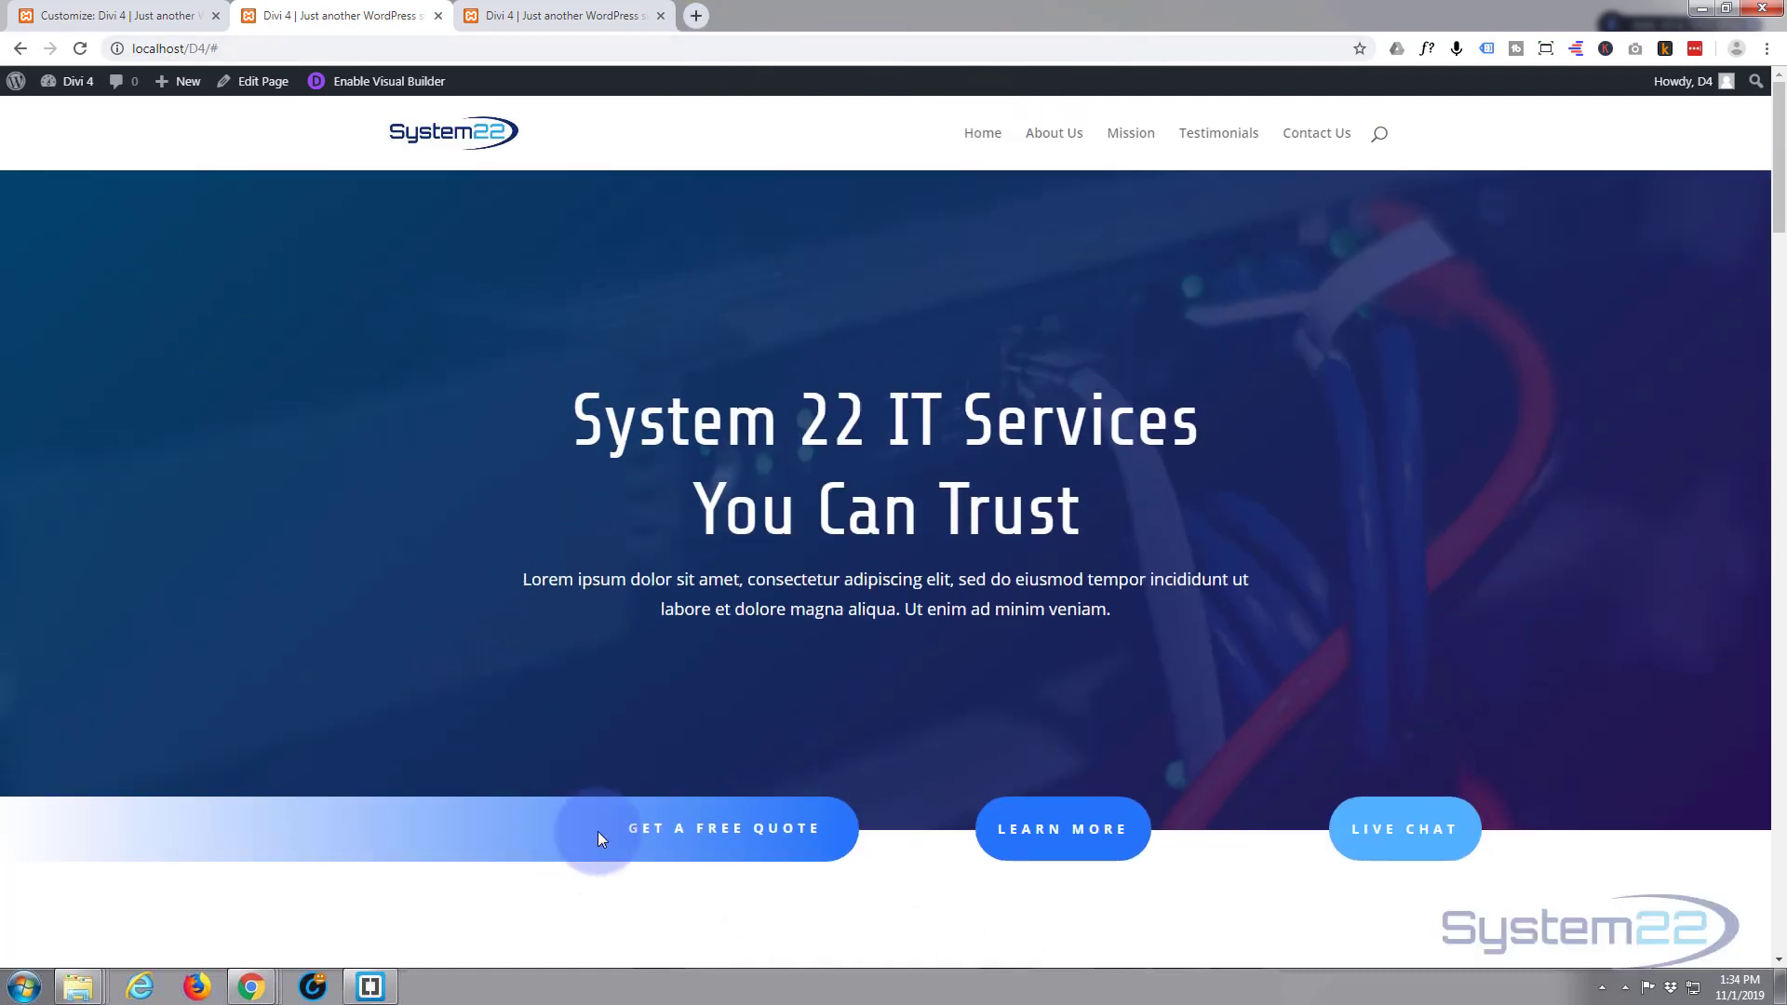
Enable the Visual Builder and set the Get A Free Quote blurb's title link URL to #contact.
left_click(390, 83)
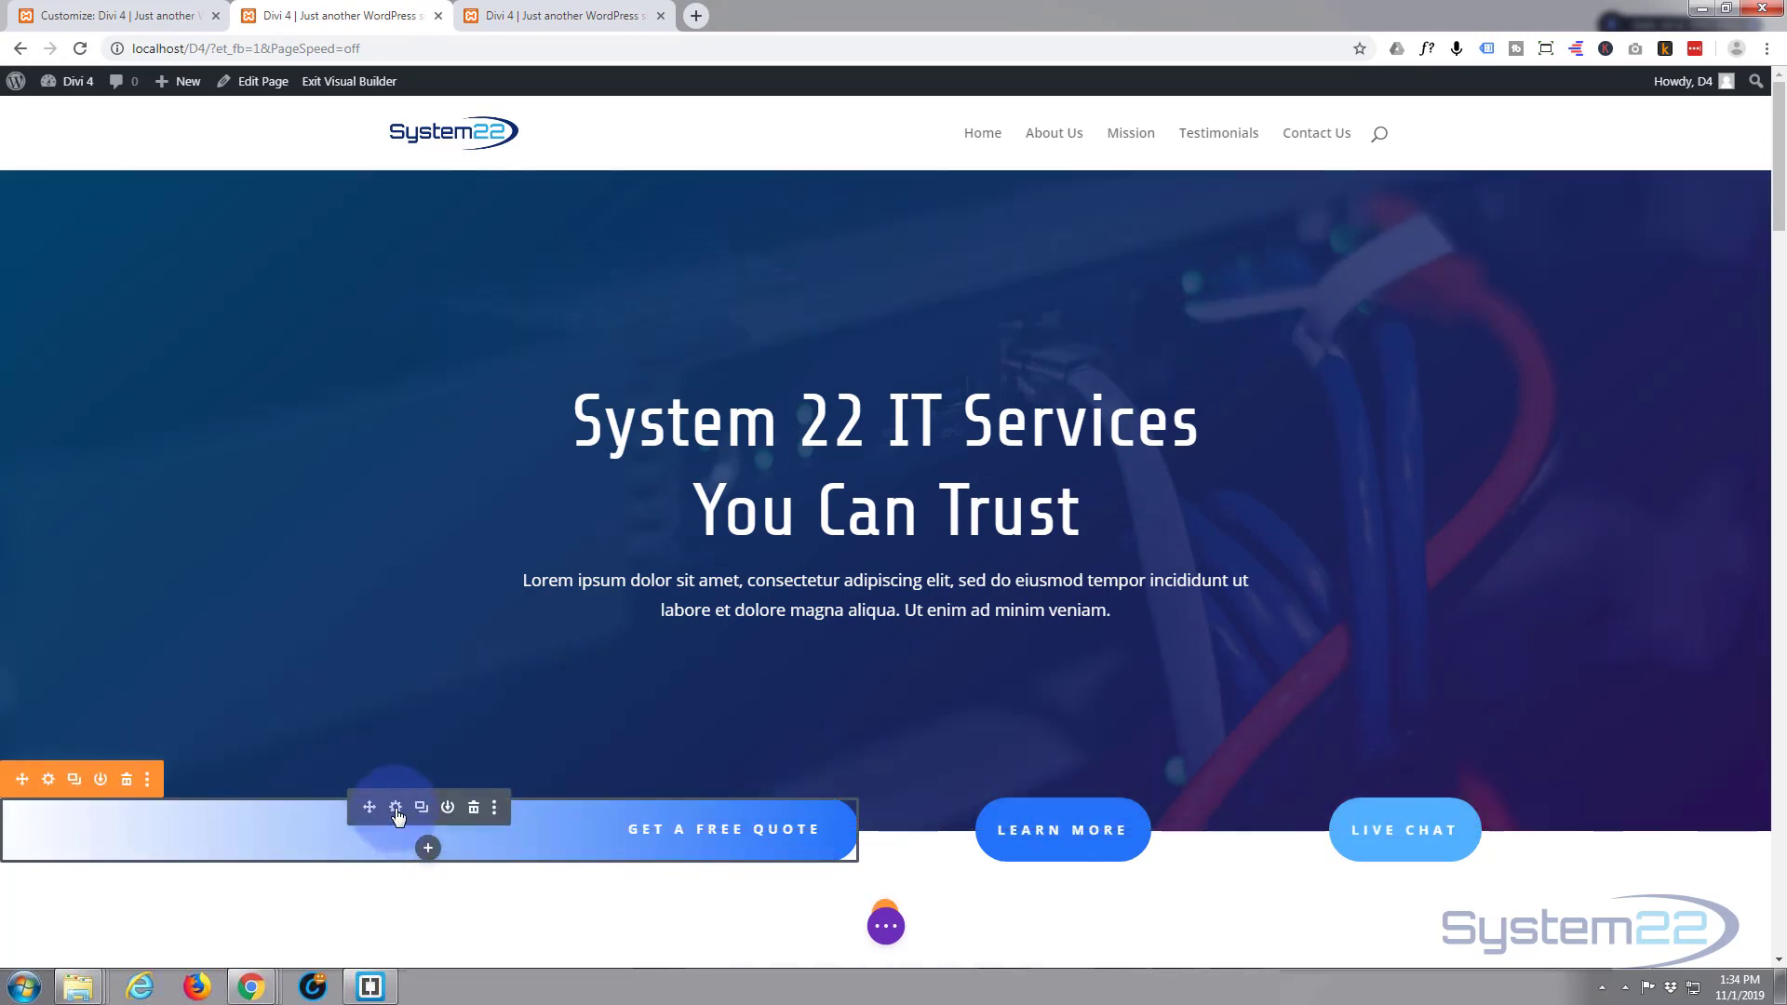
left_click(395, 808)
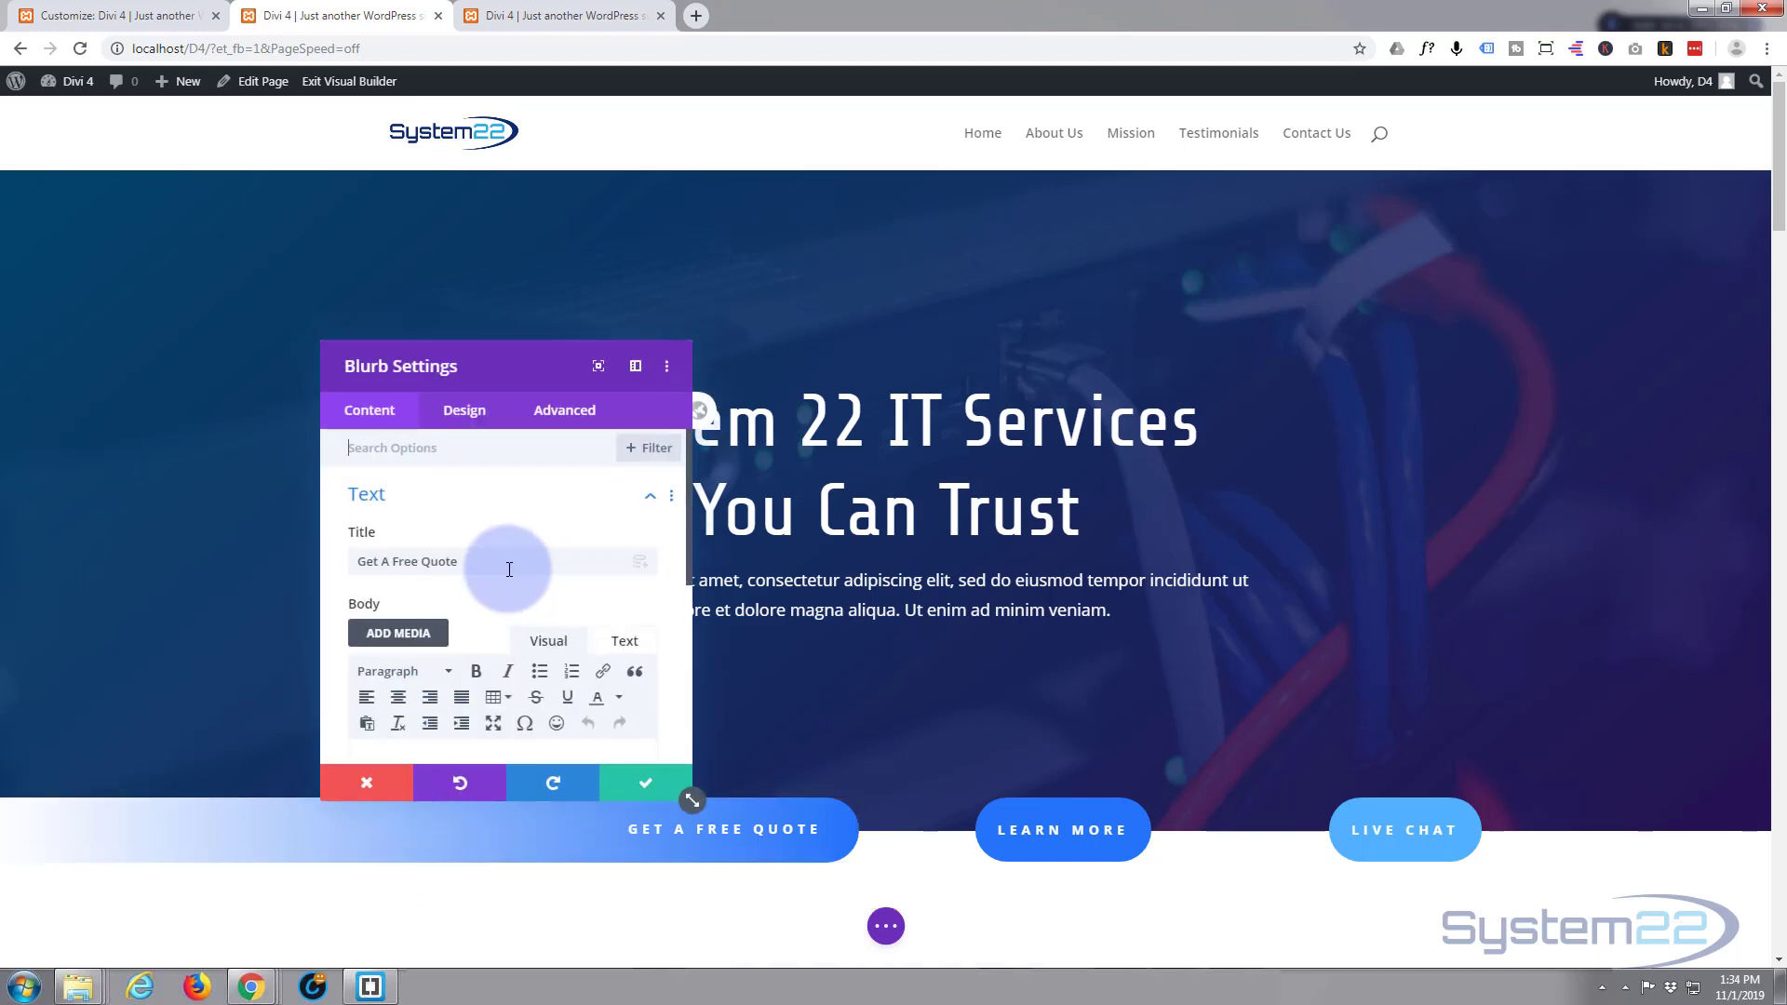
scroll(509, 568, "down", 2)
scroll(509, 568, "down", 2)
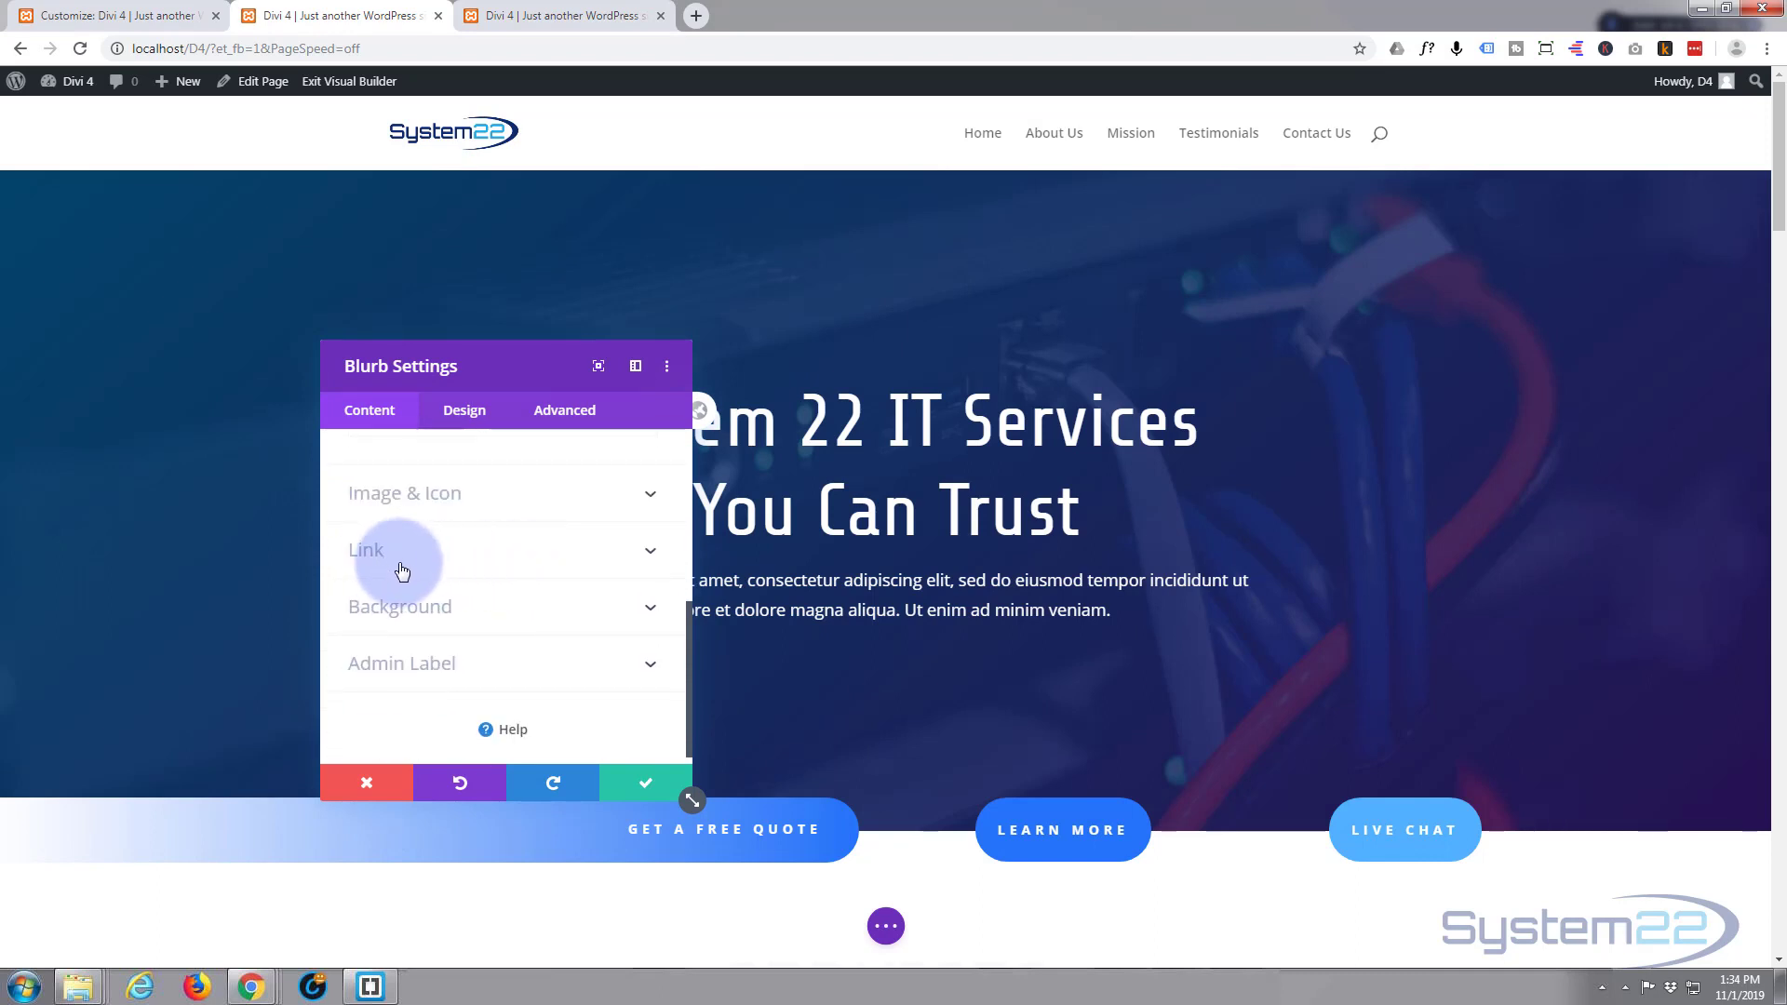
left_click(450, 557)
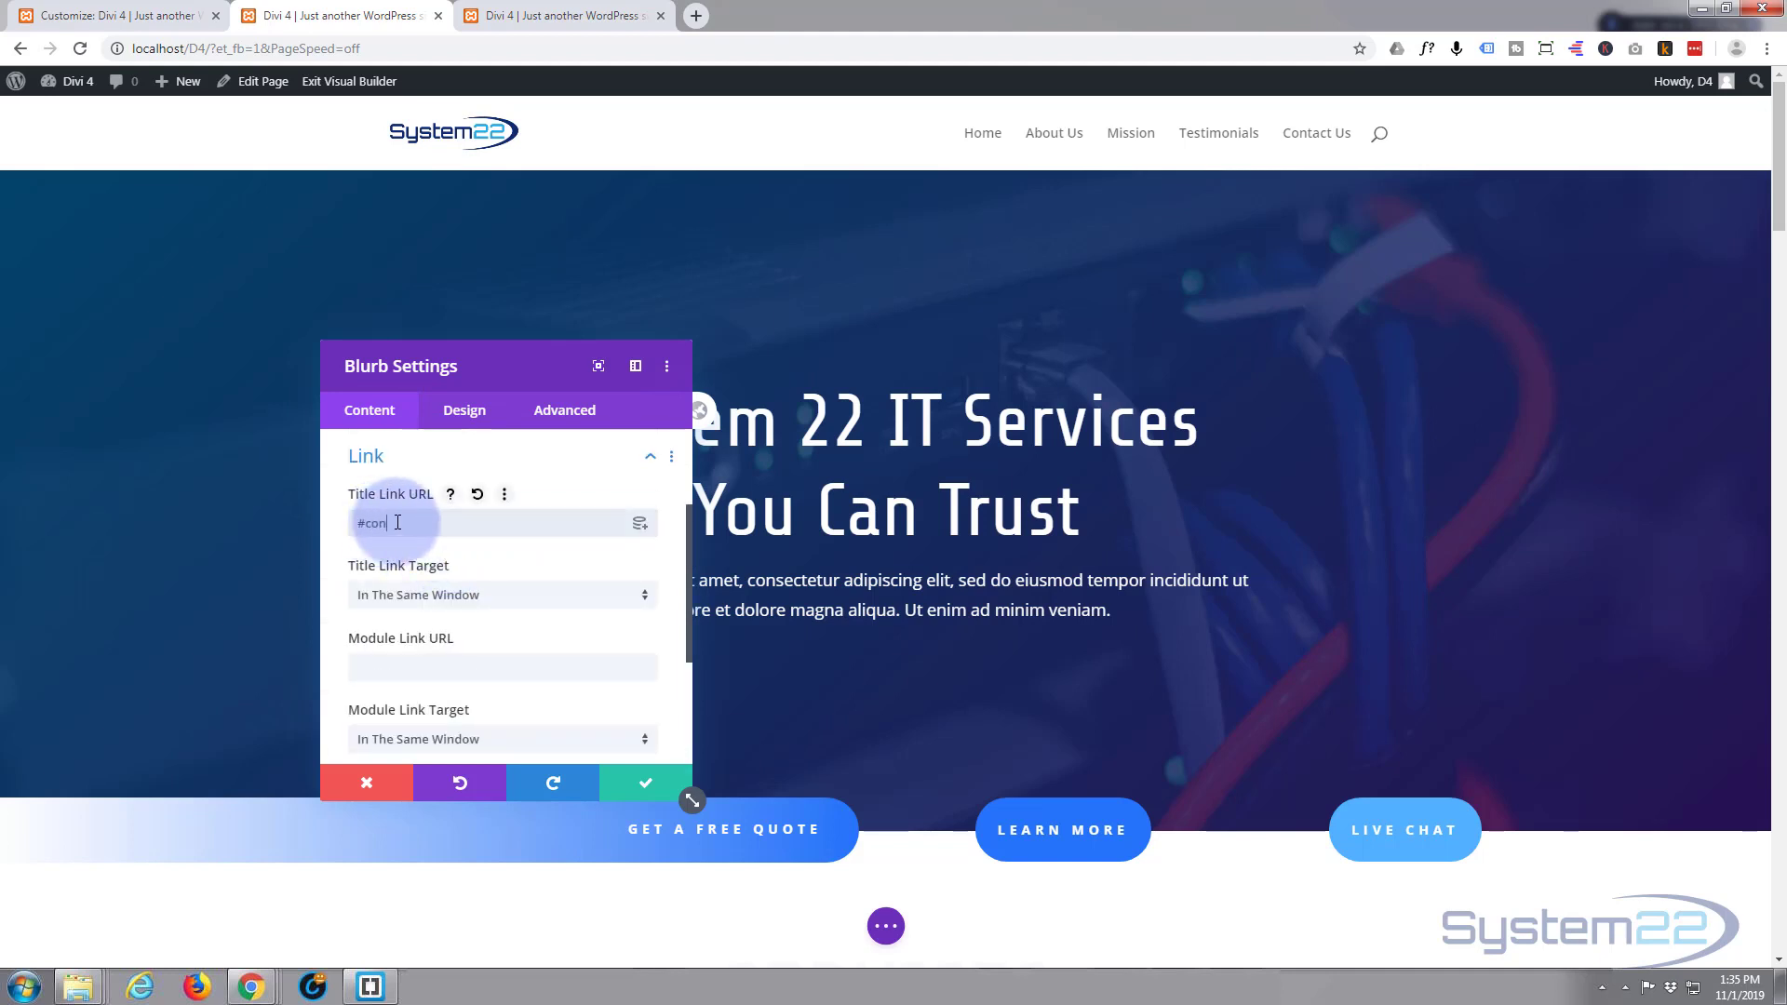
type("ct")
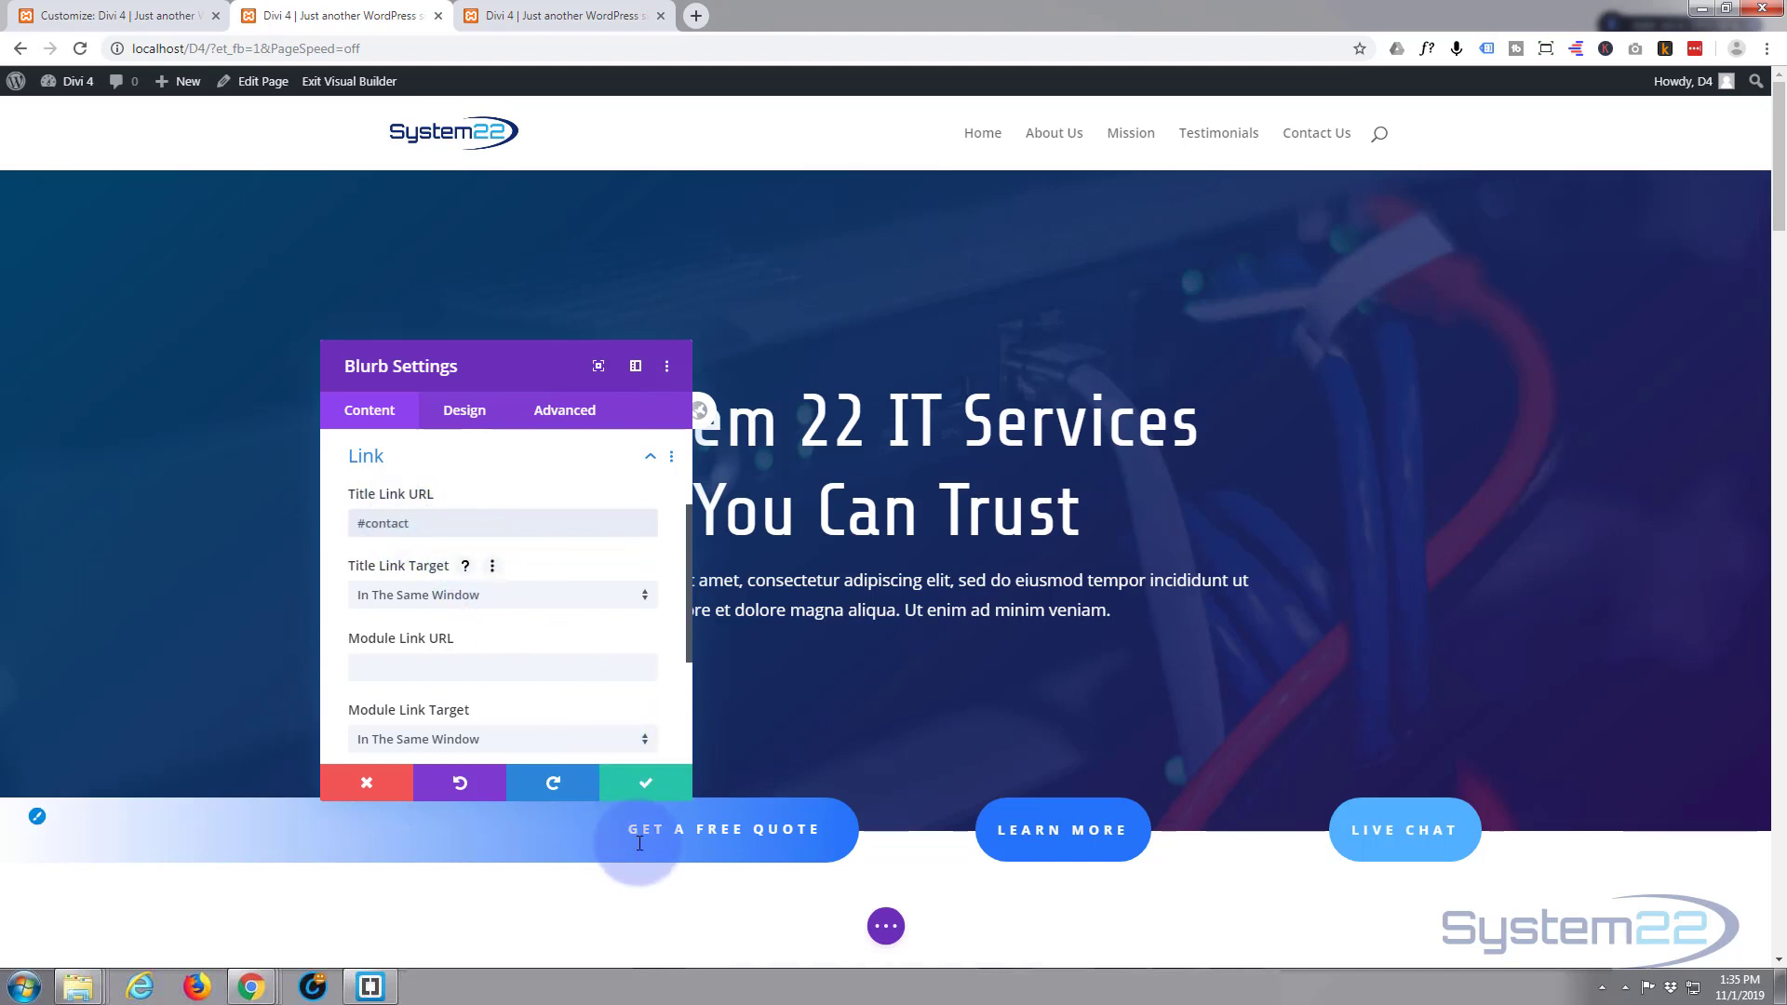
left_click(643, 788)
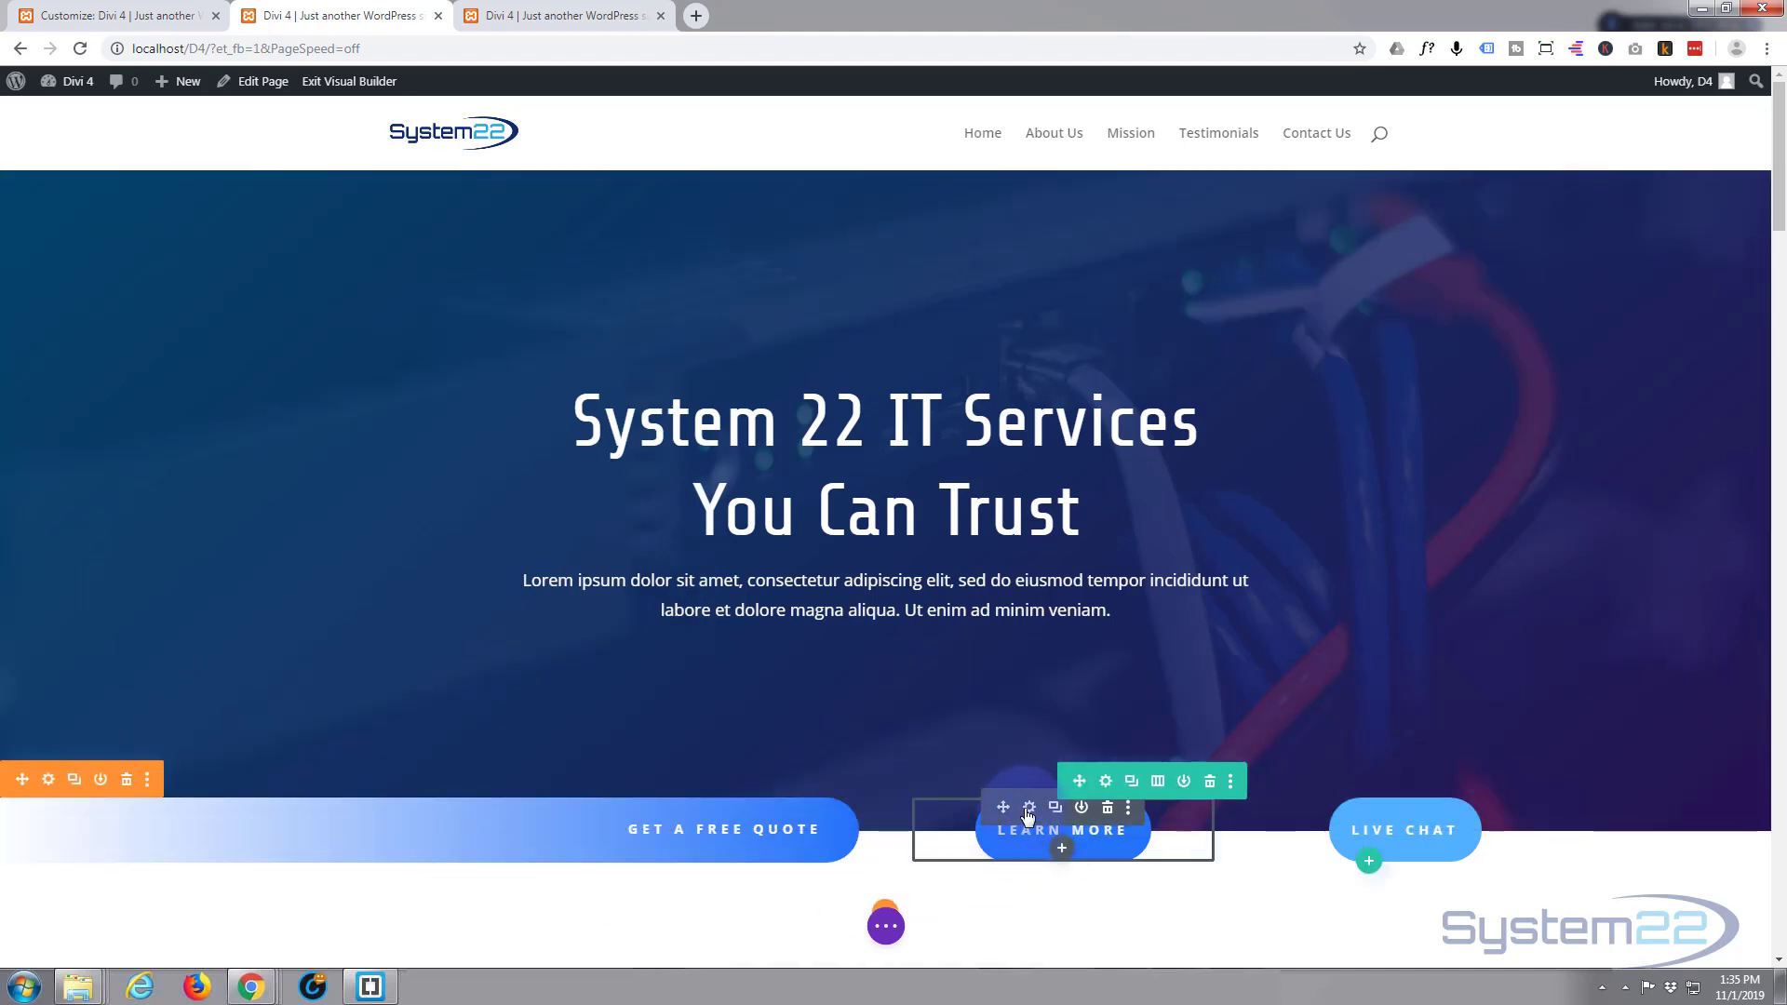
Set the link URL of the hero section's Learn More button to #about.
left_click(1030, 807)
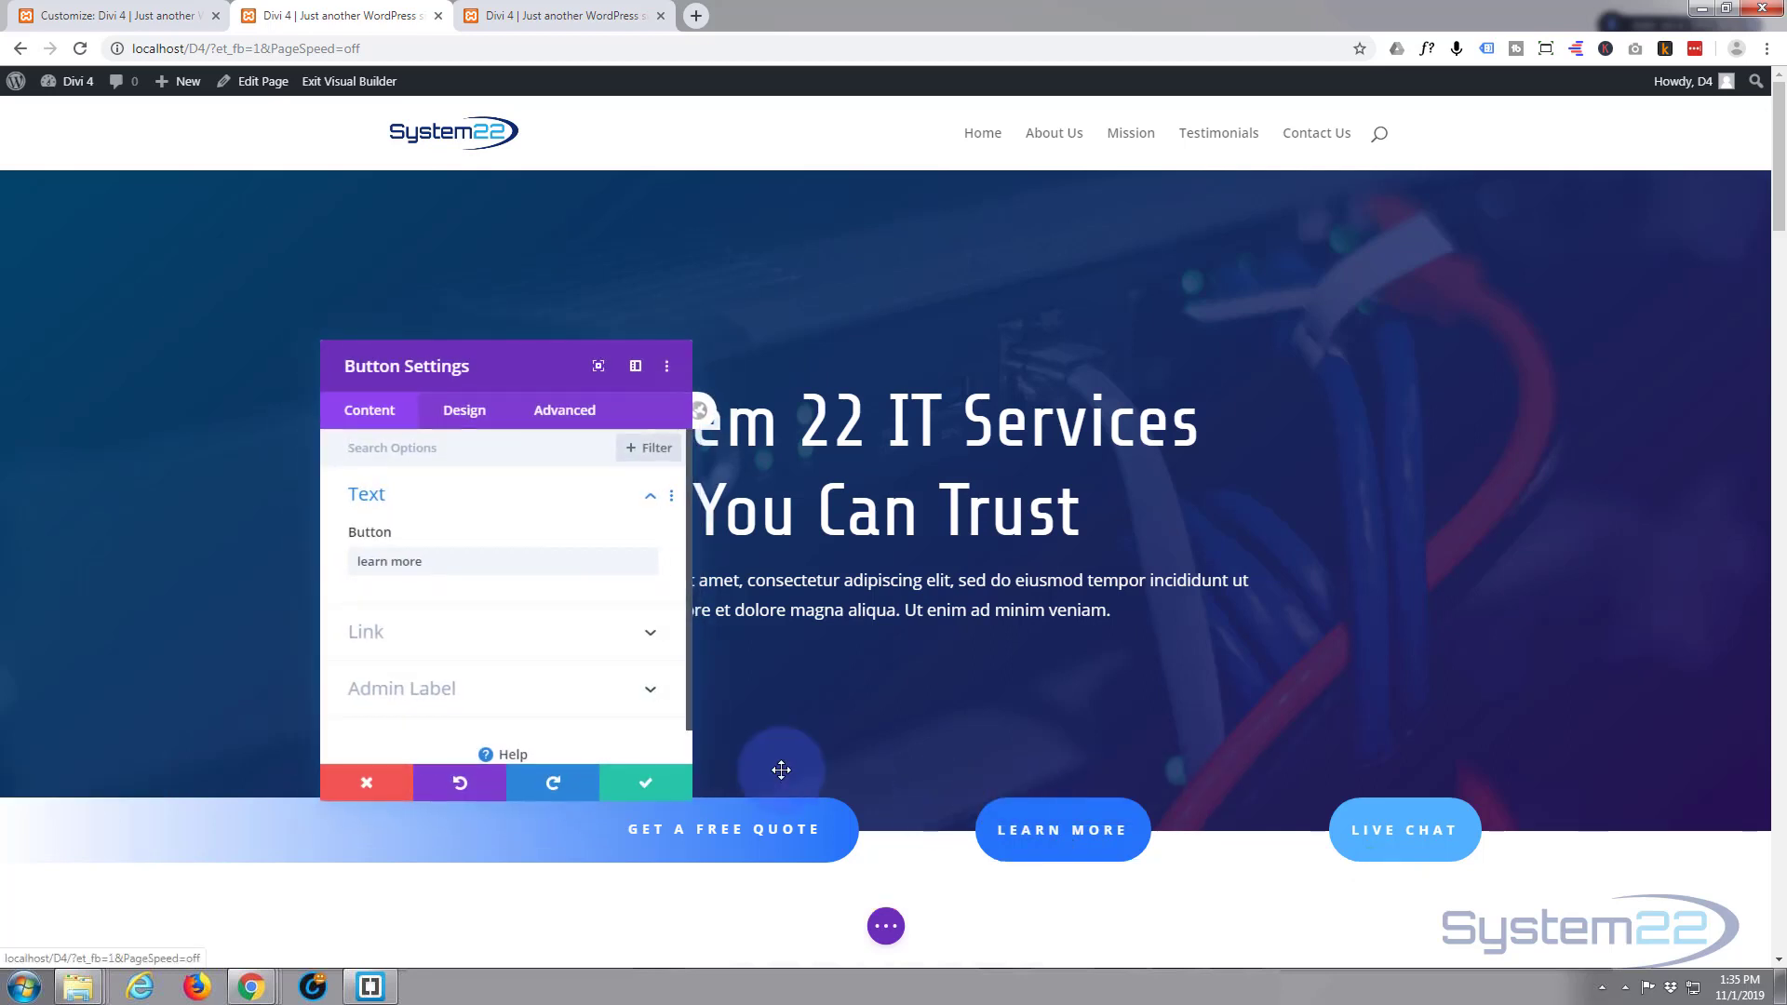
left_click(459, 635)
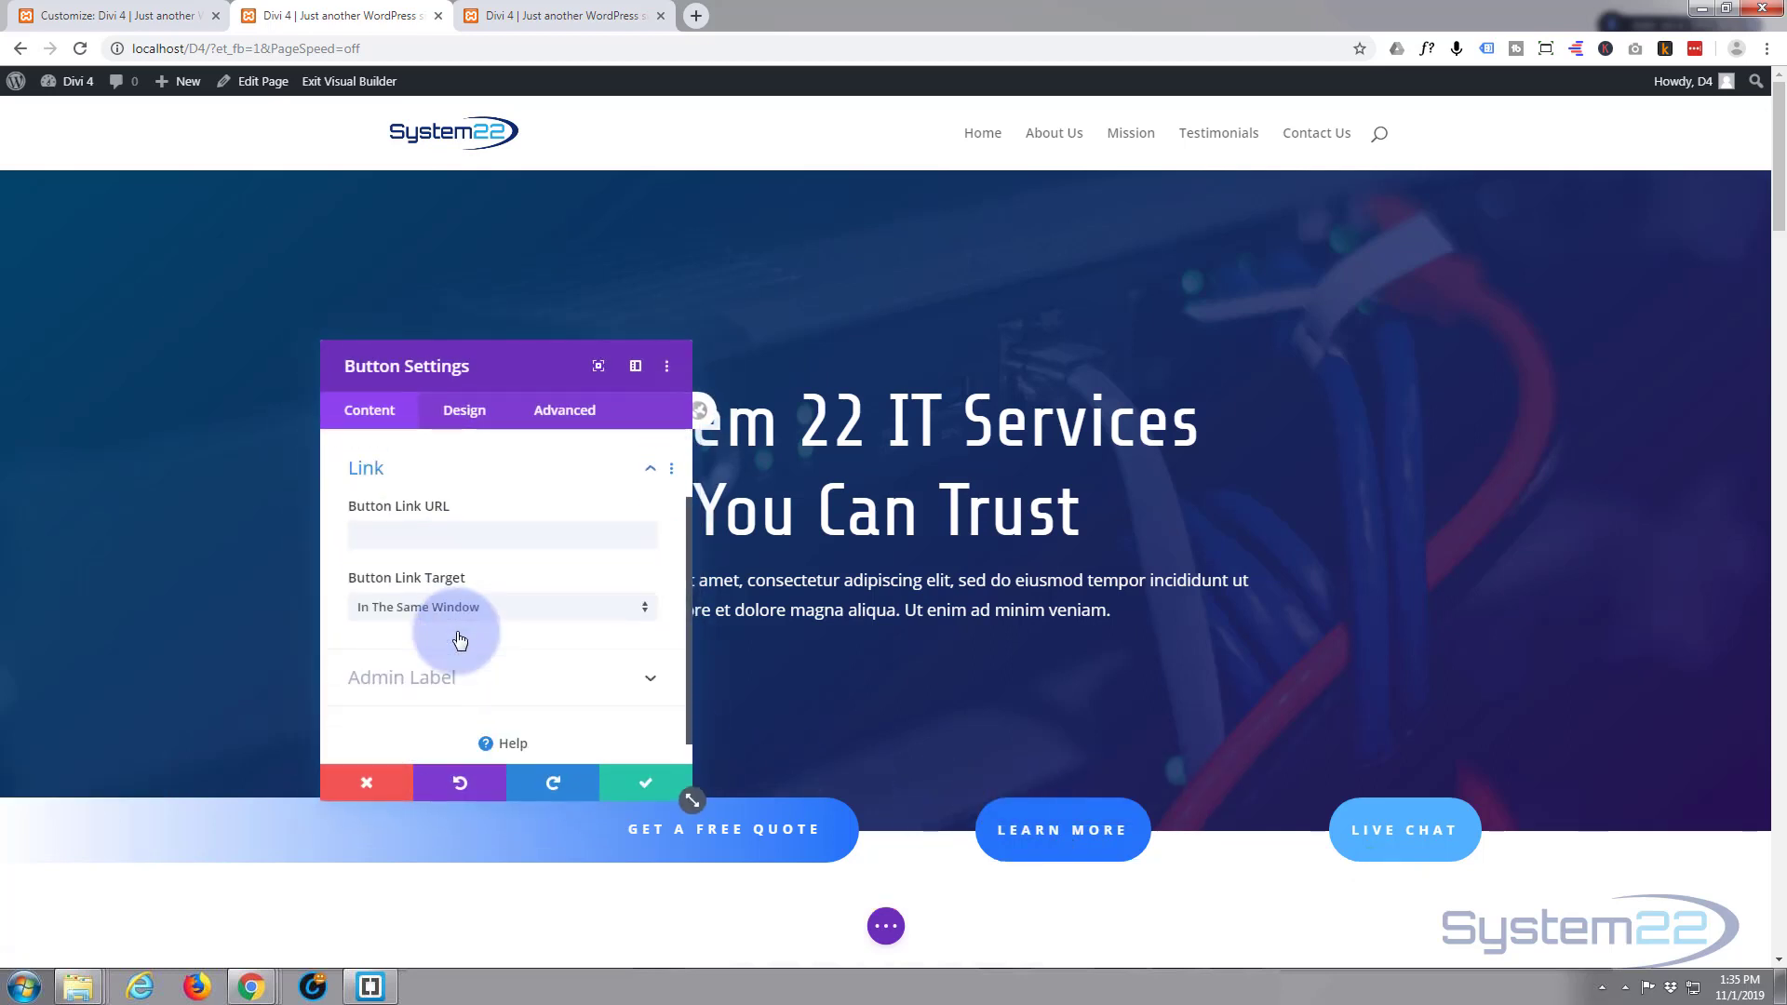
left_click(394, 523)
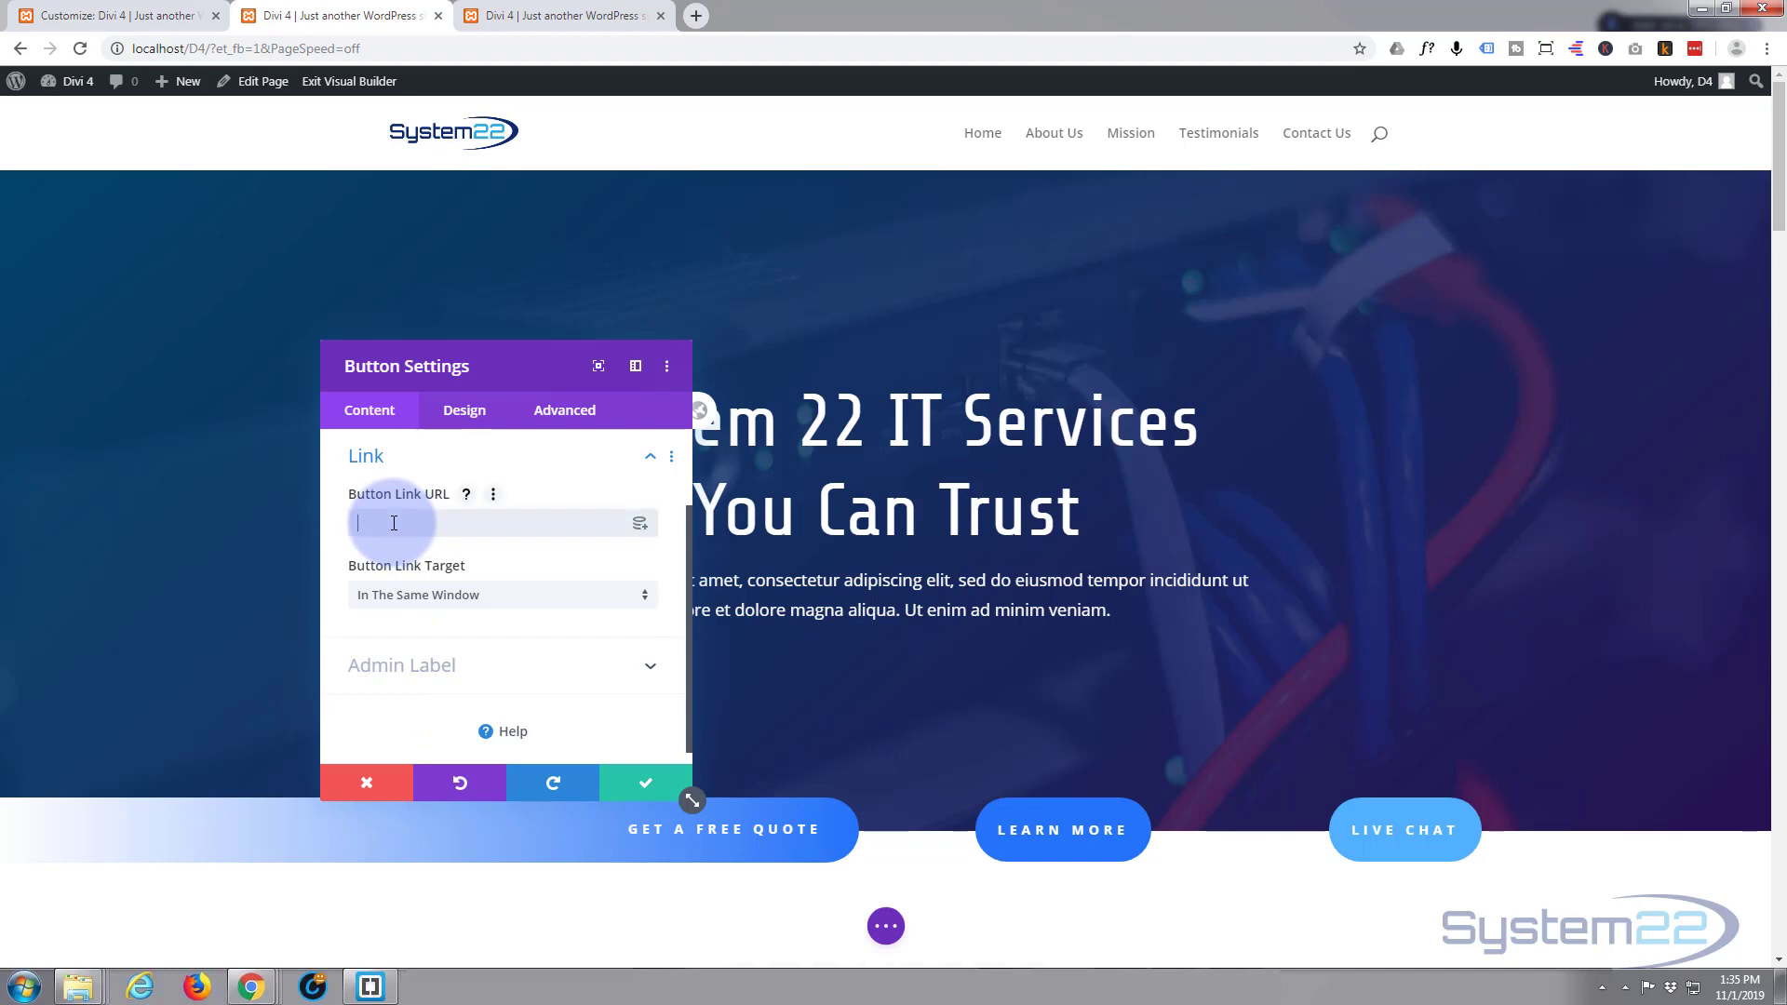
type("#about")
left_click(631, 785)
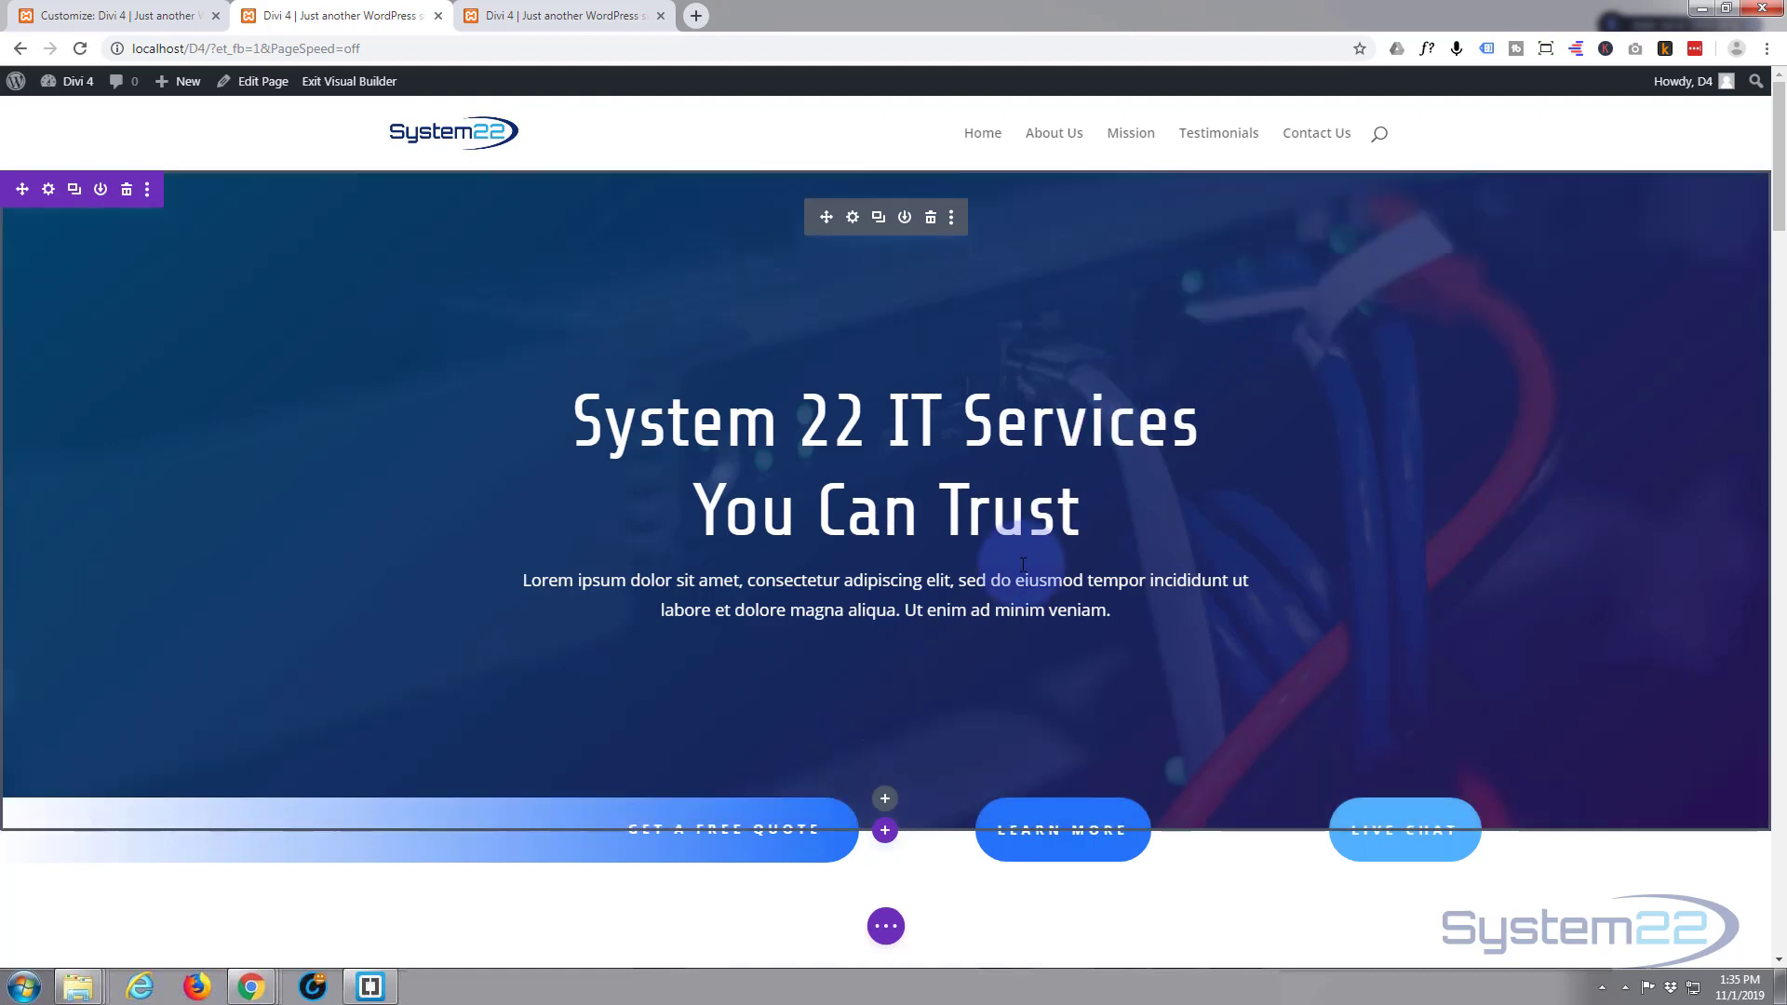
Enter the recipient e-mail address in the email settings of the We're Here To Help! contact form.
scroll(1022, 557, "down", 15)
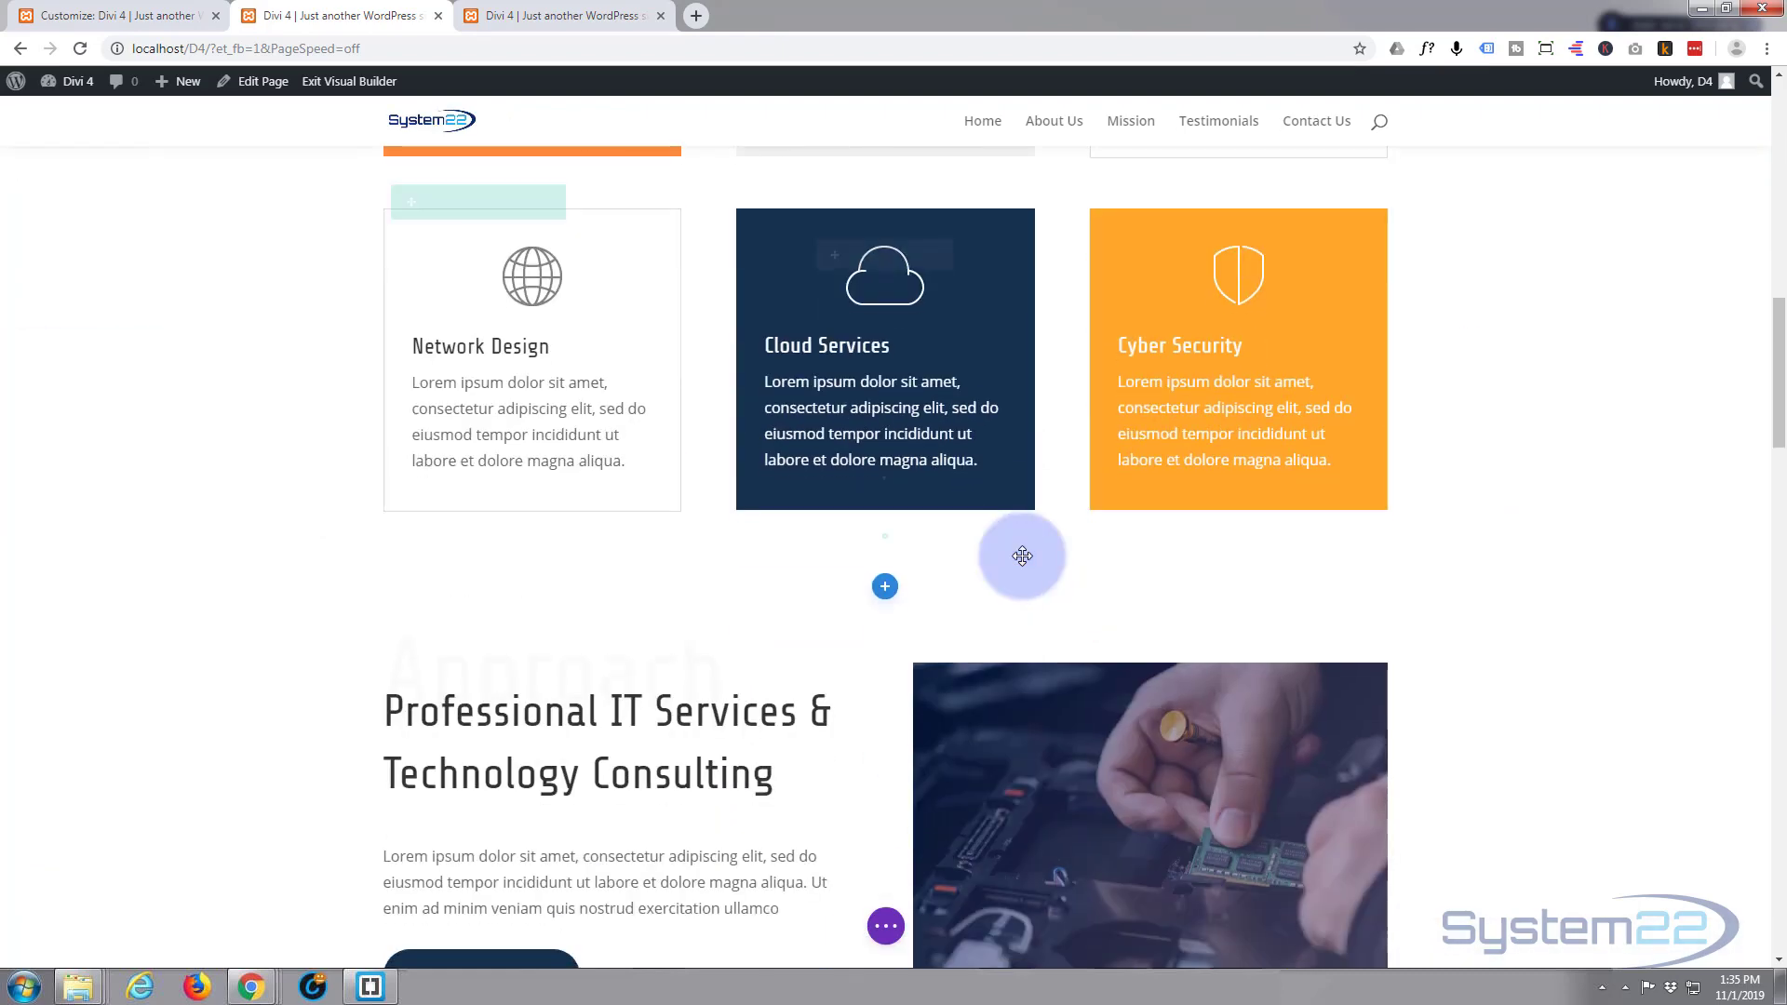
scroll(1021, 555, "down", 2)
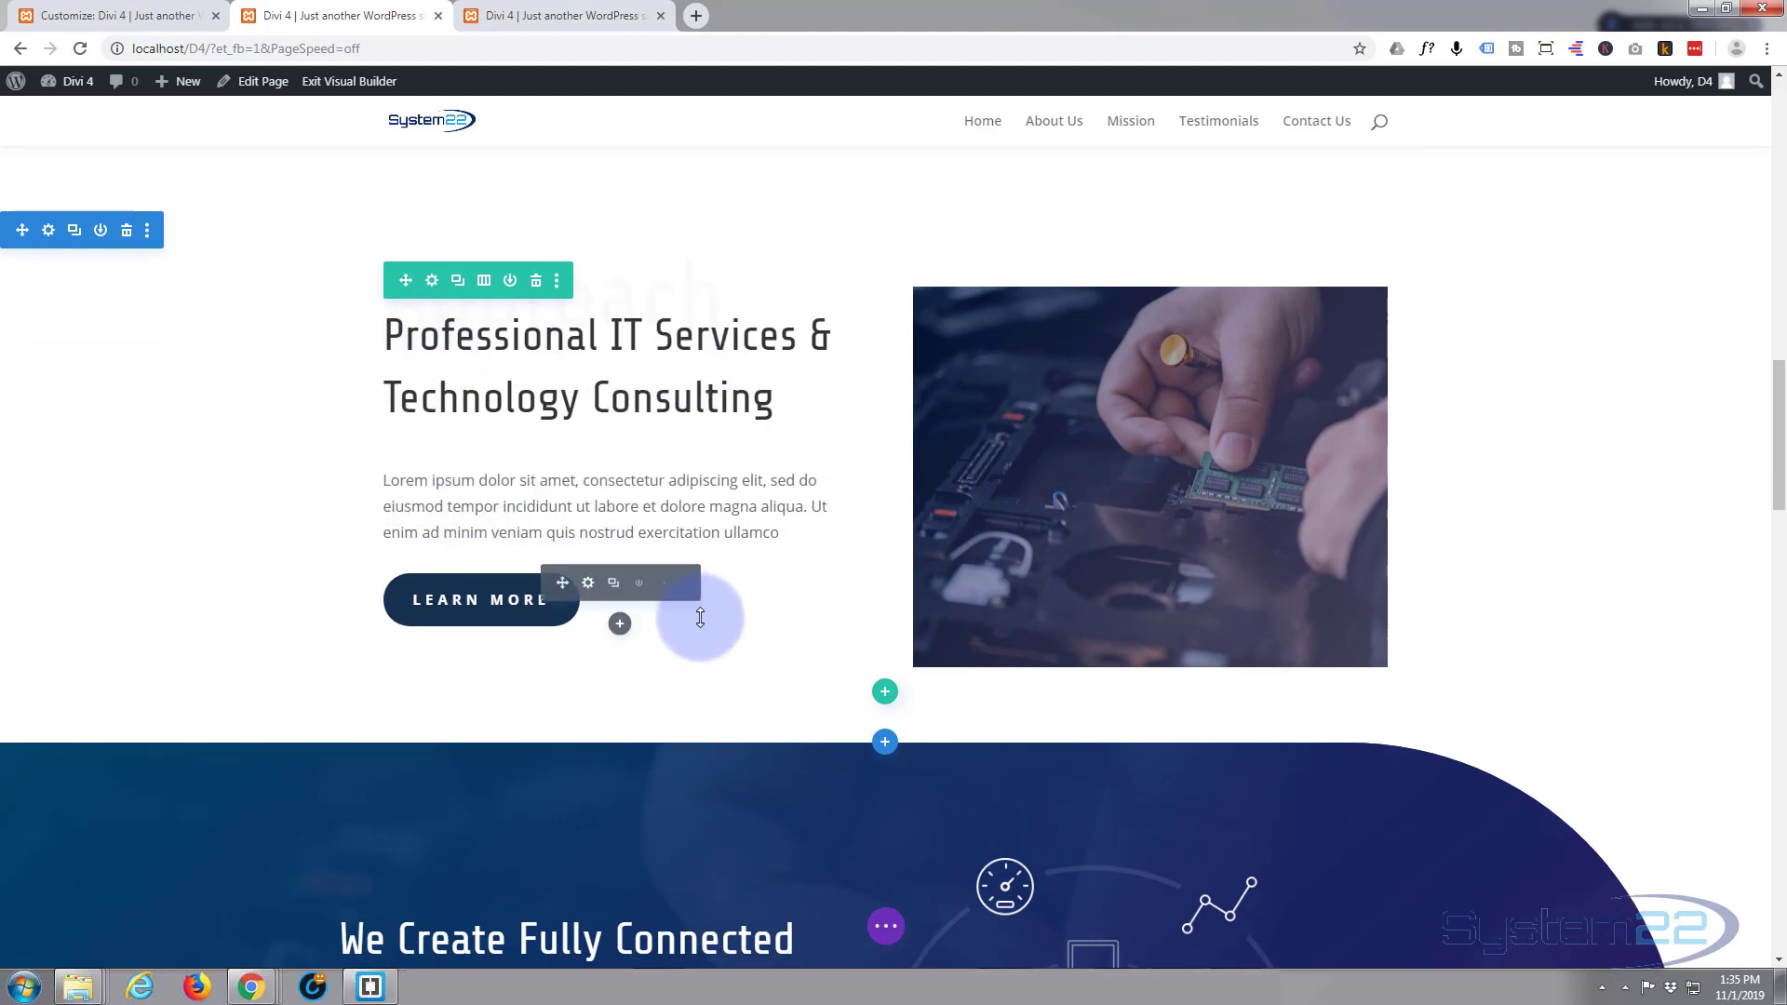
scroll(699, 619, "down", 2)
scroll(701, 617, "down", 15)
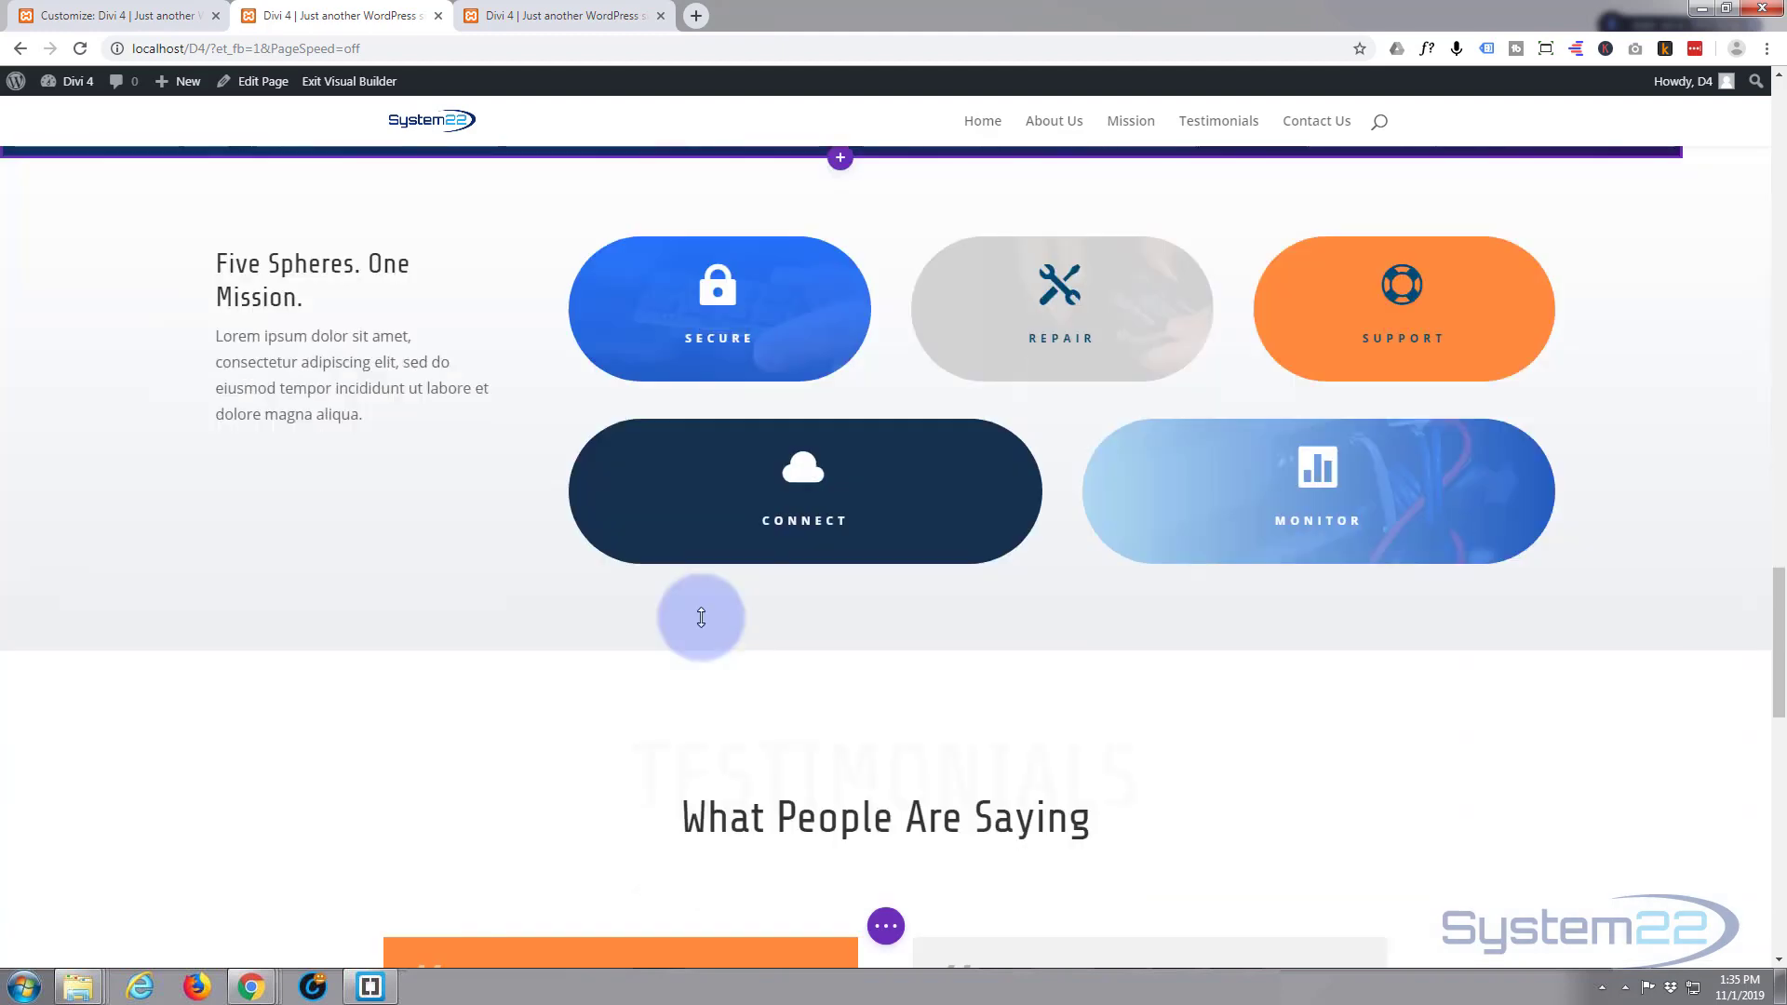
scroll(701, 618, "down", 10)
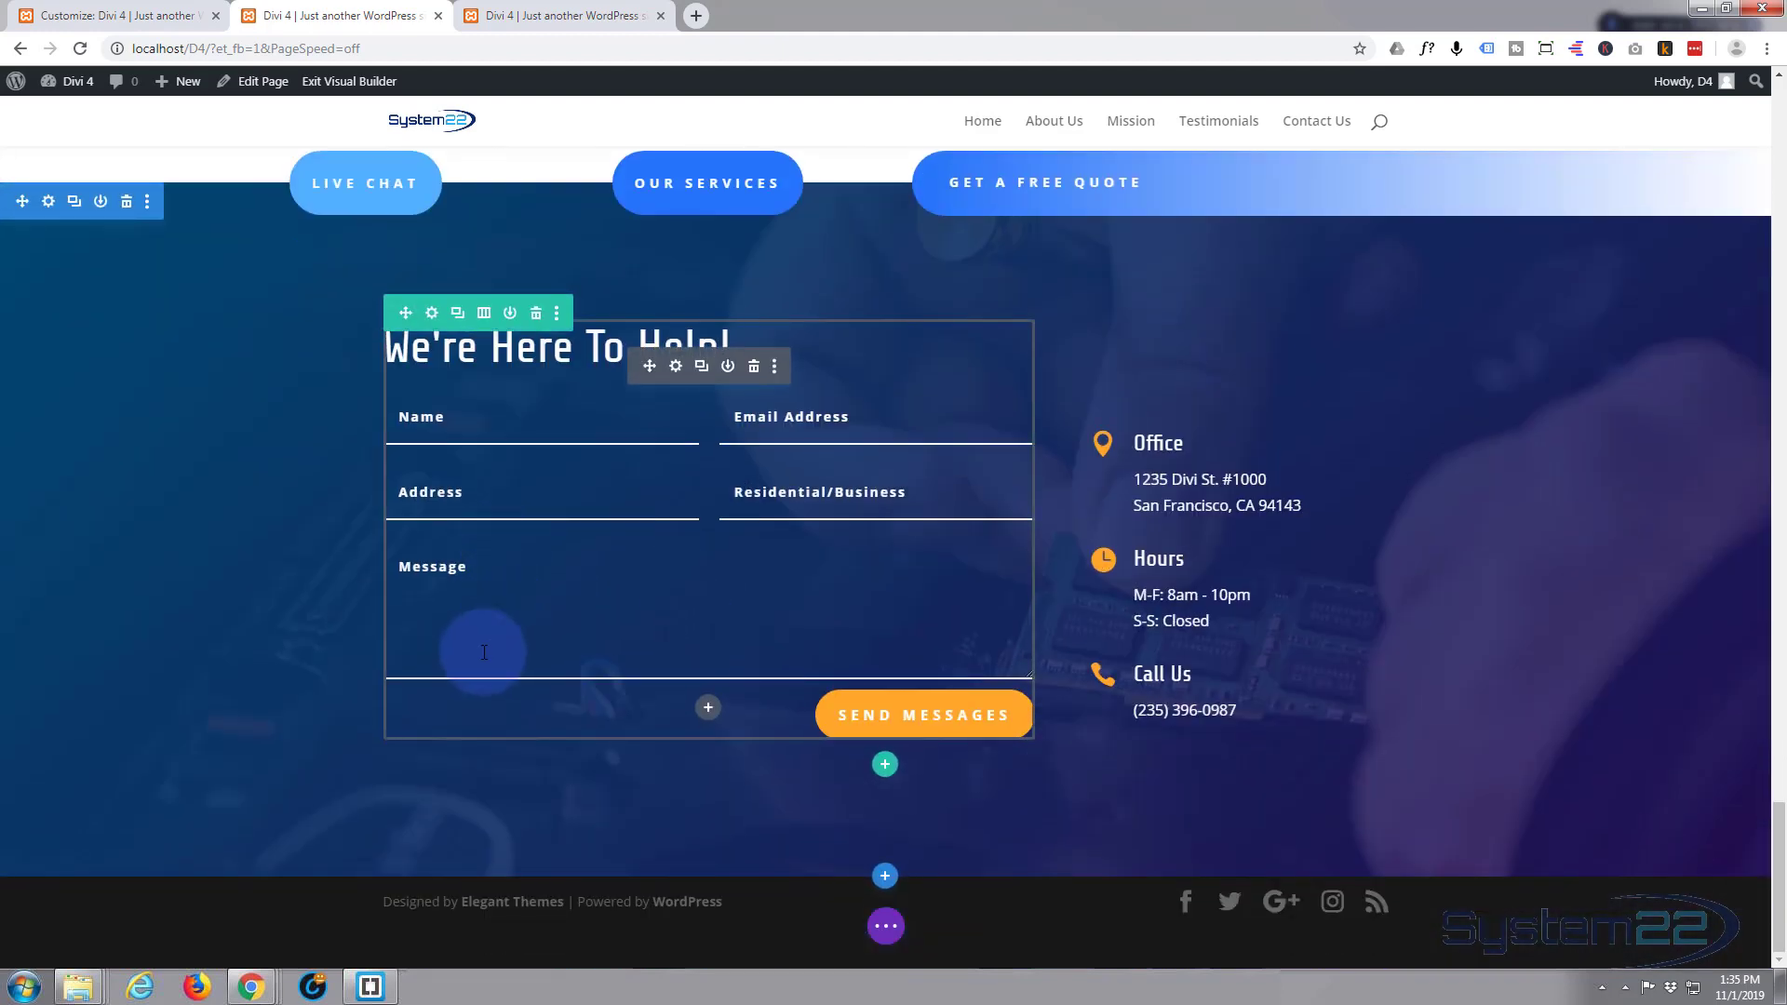
scroll(484, 651, "up", 1)
scroll(484, 652, "up", 1)
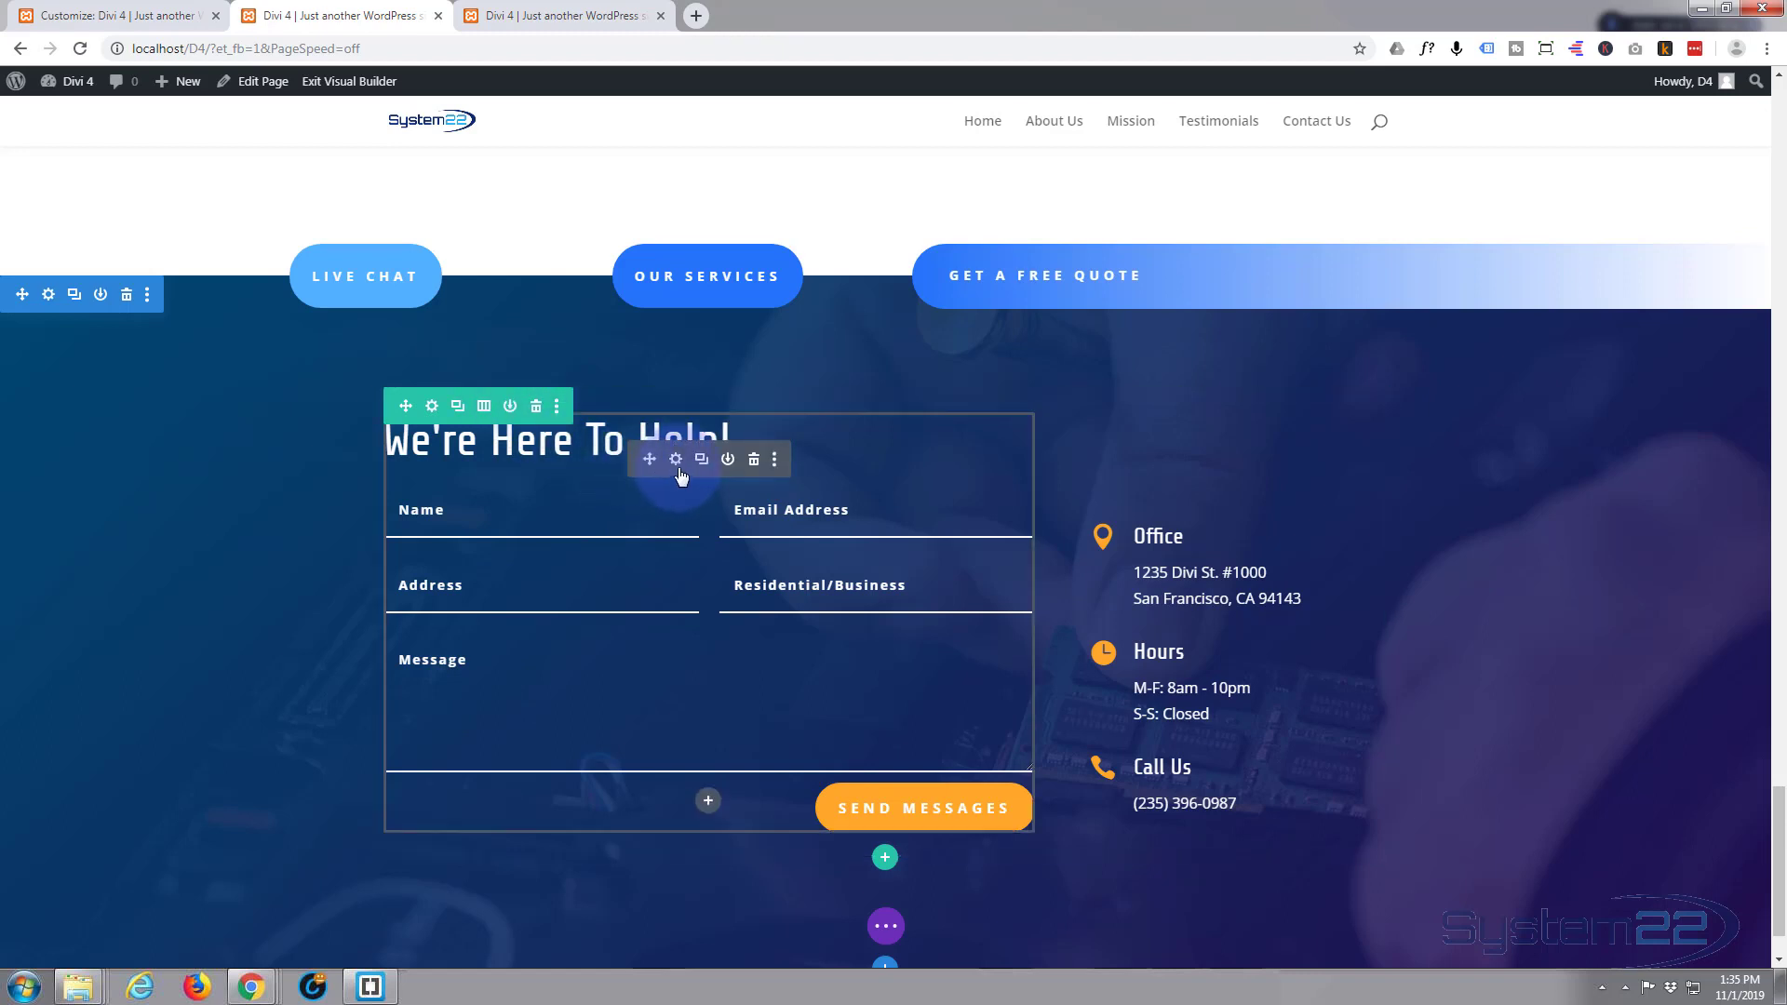
left_click(676, 460)
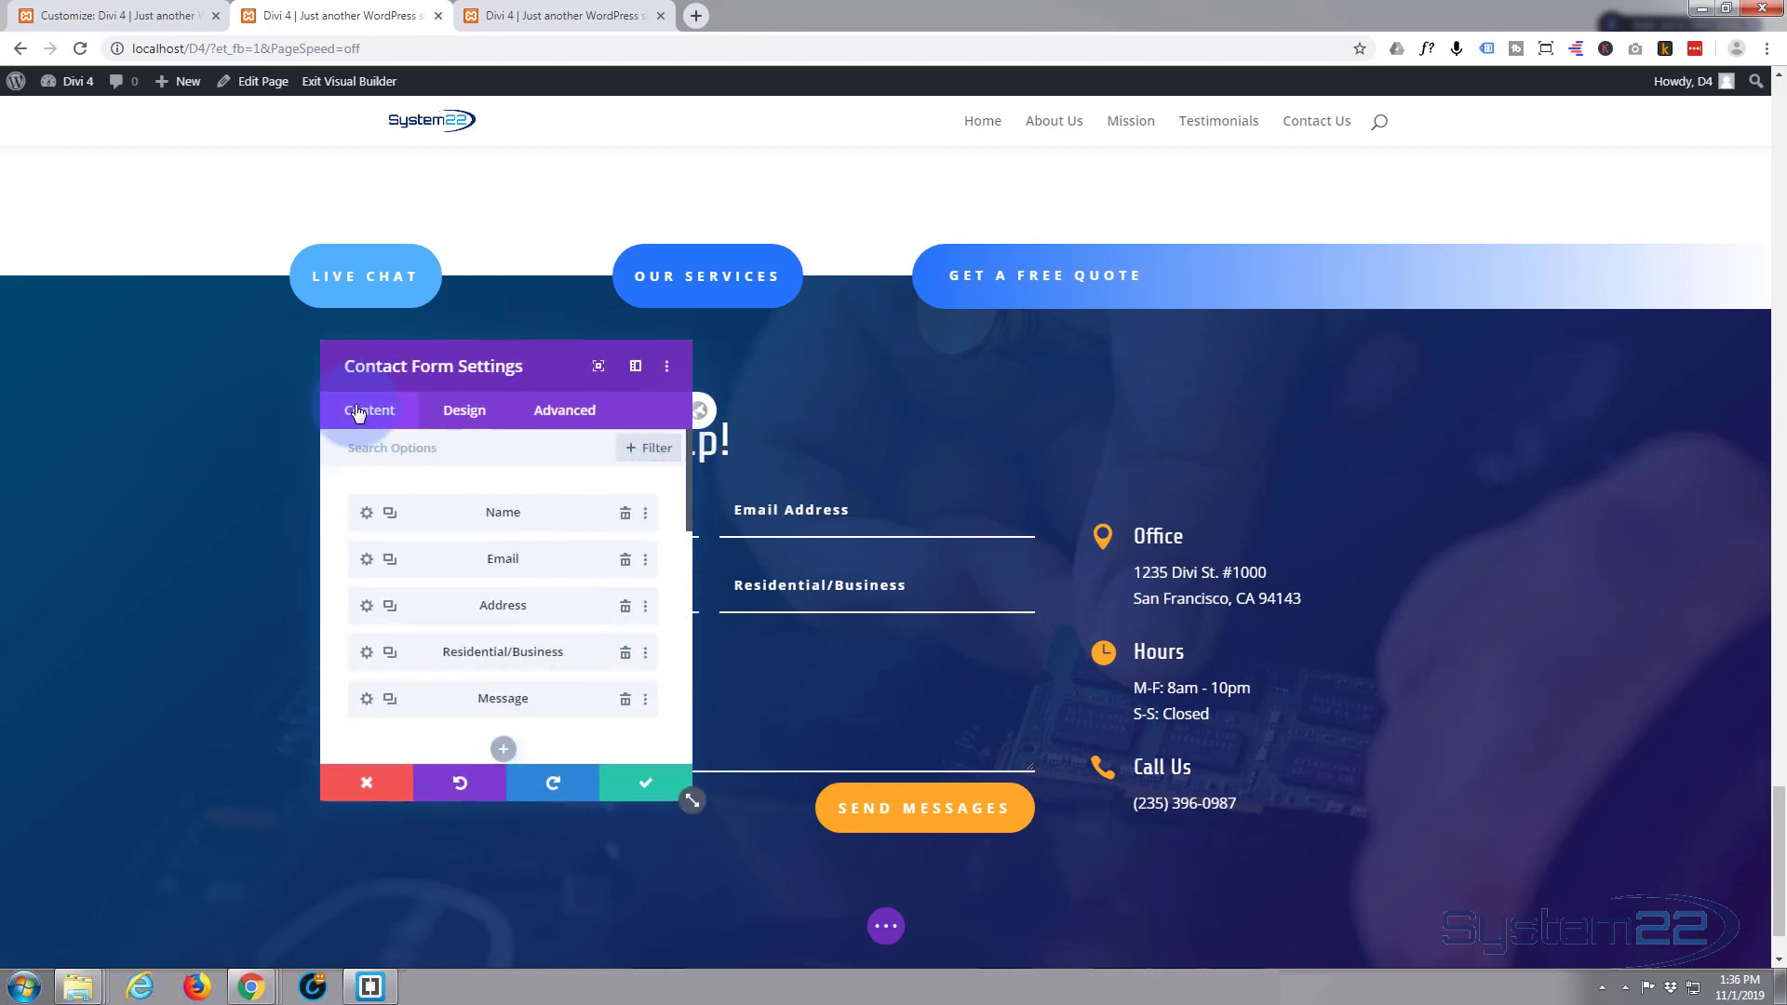
left_click(369, 434)
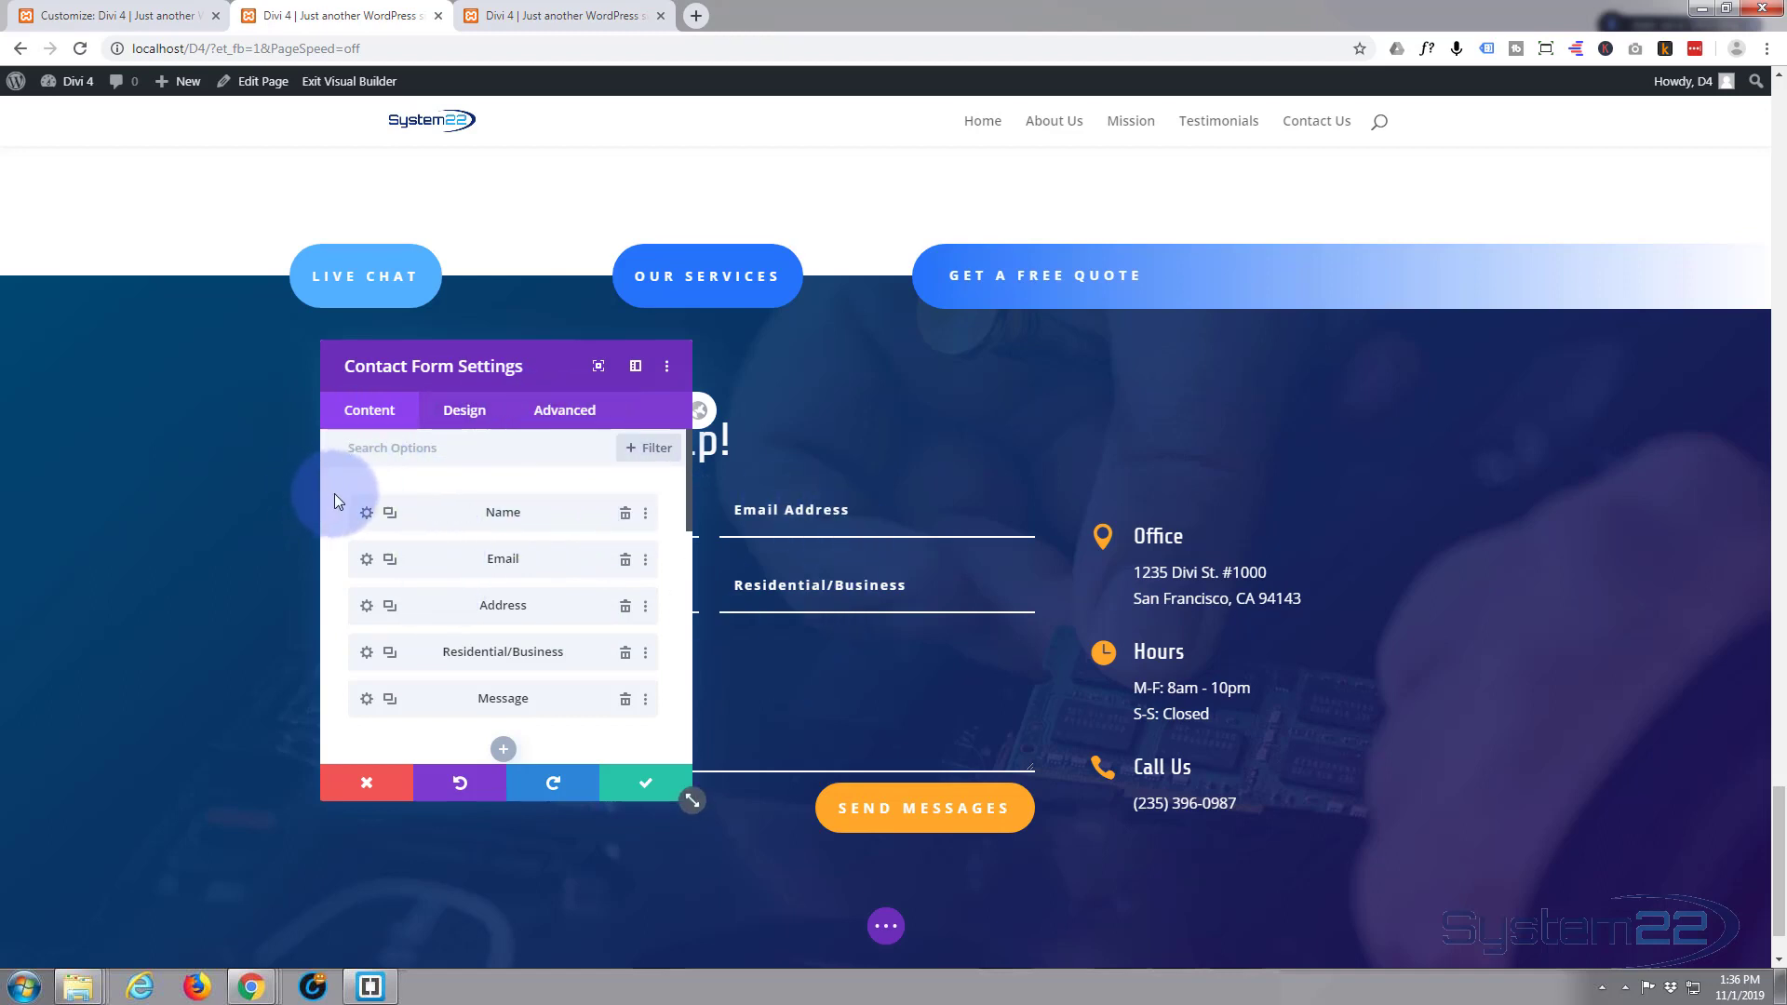
scroll(333, 501, "down", 6)
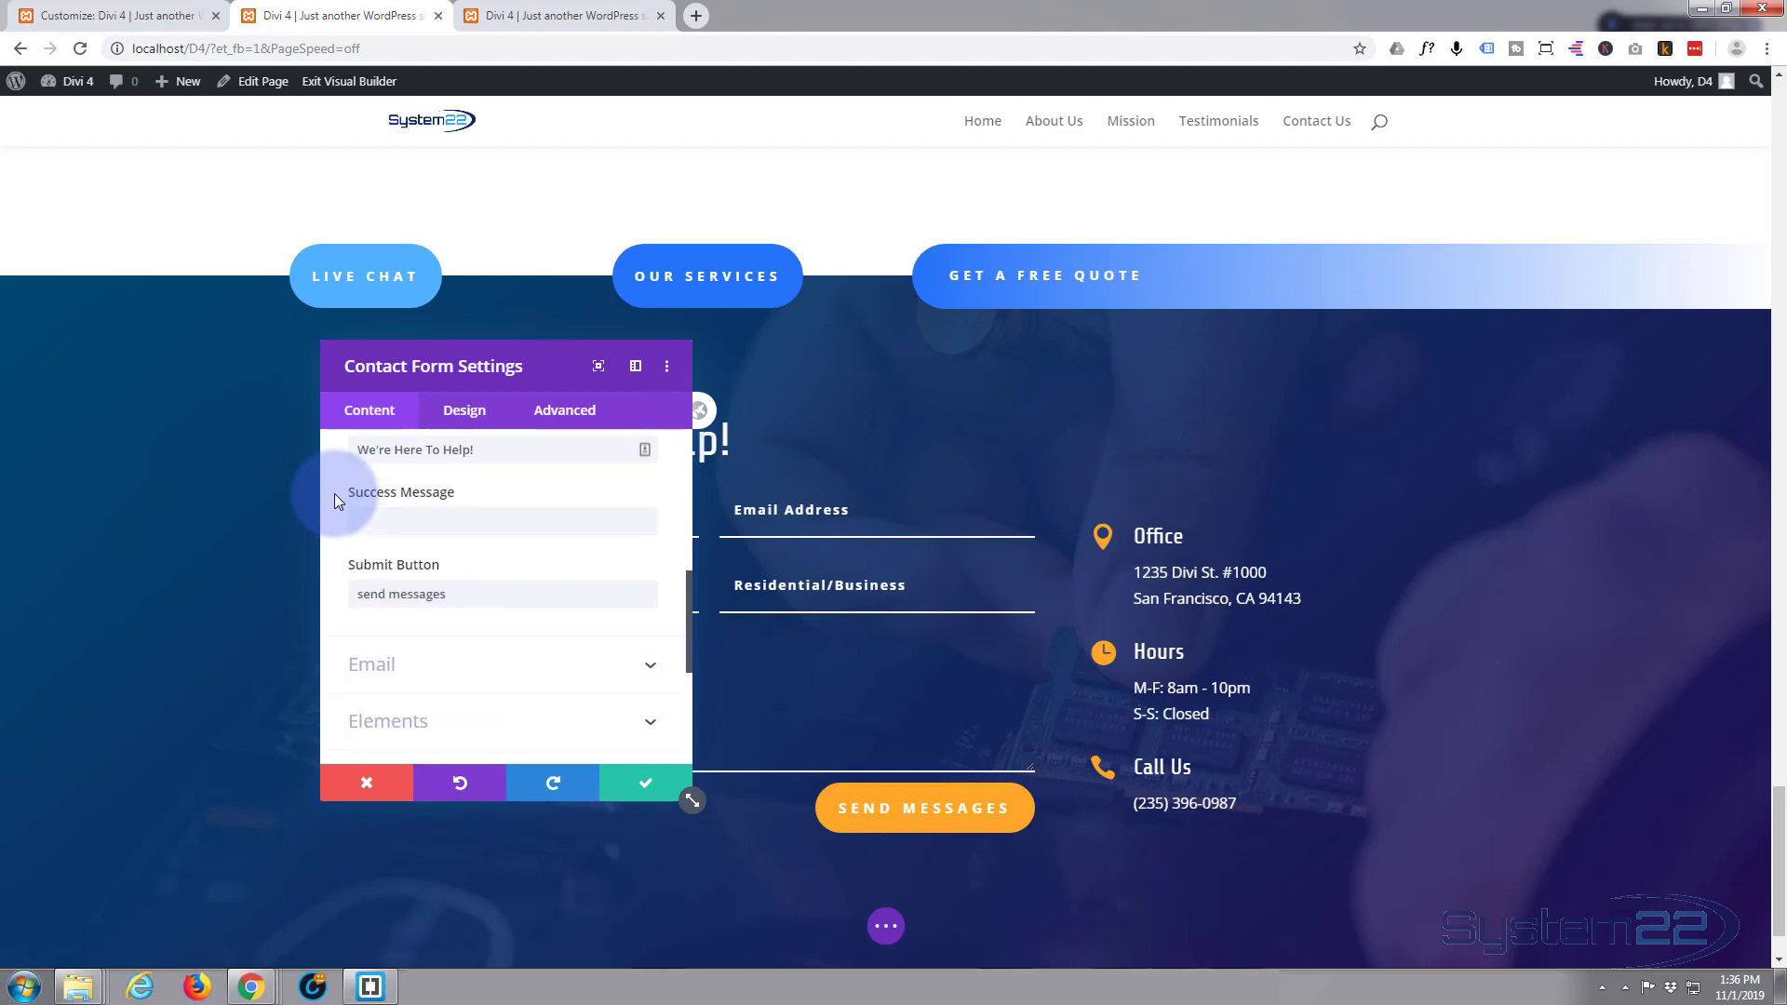
scroll(333, 499, "down", 3)
scroll(332, 499, "up", 1)
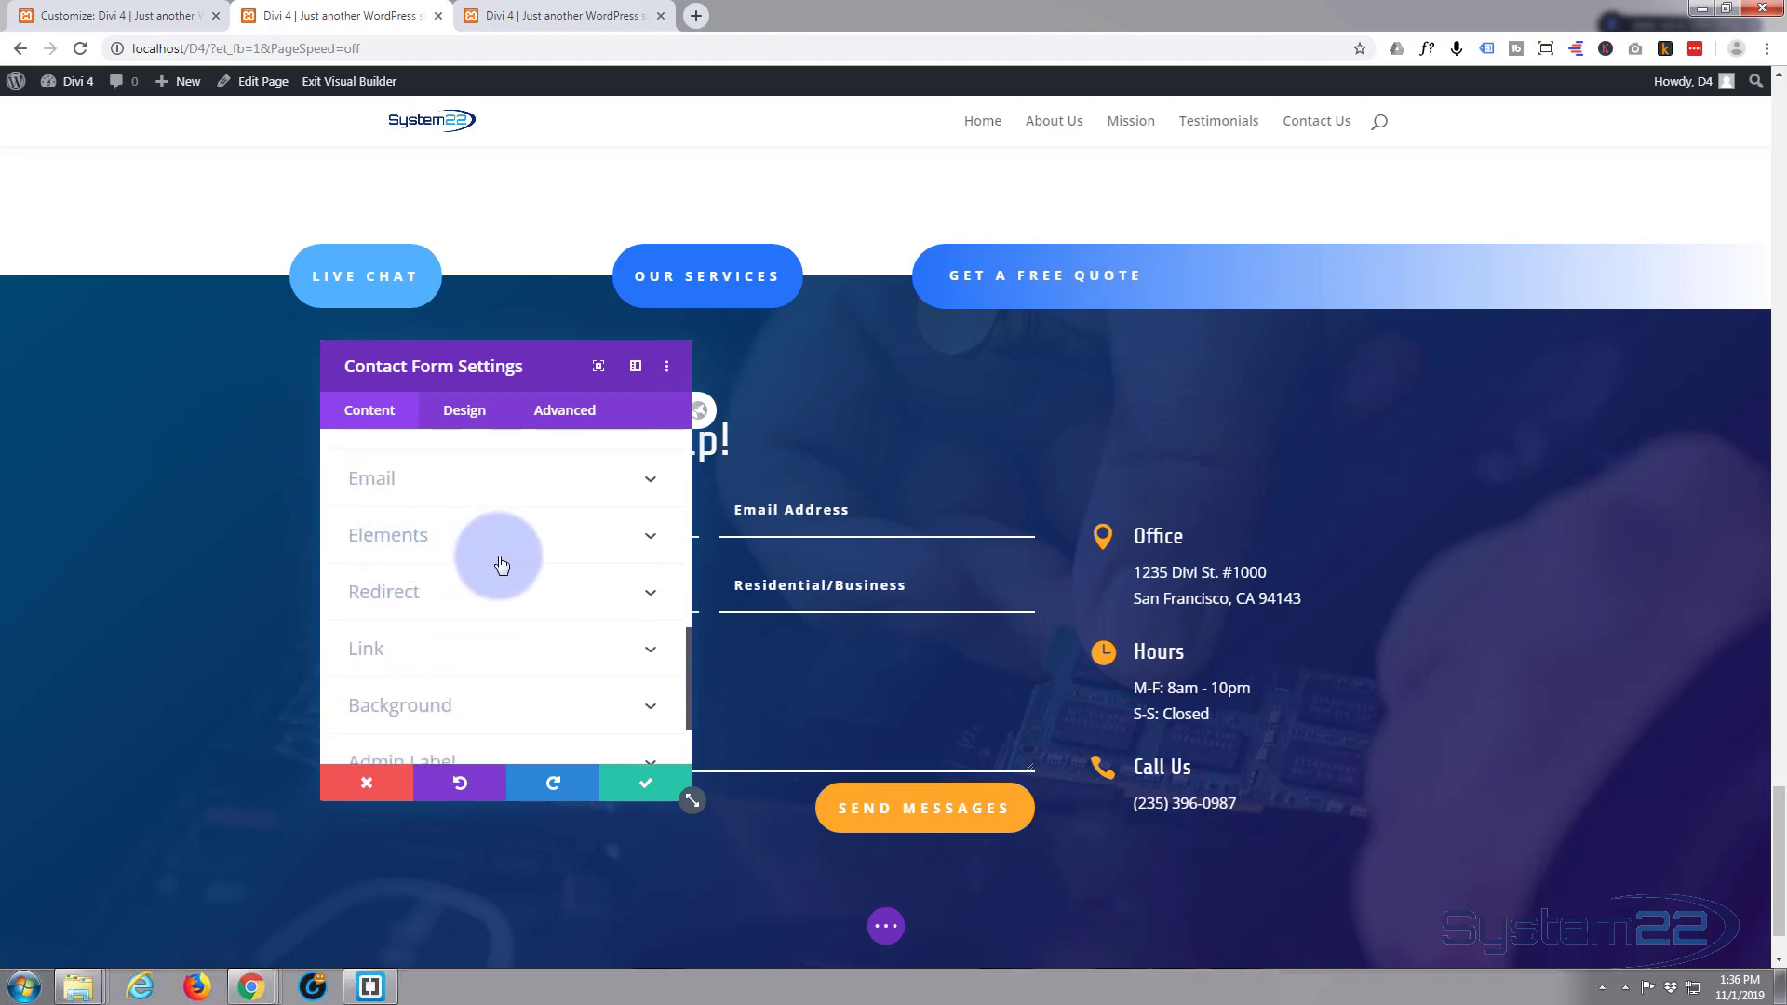
left_click(504, 549)
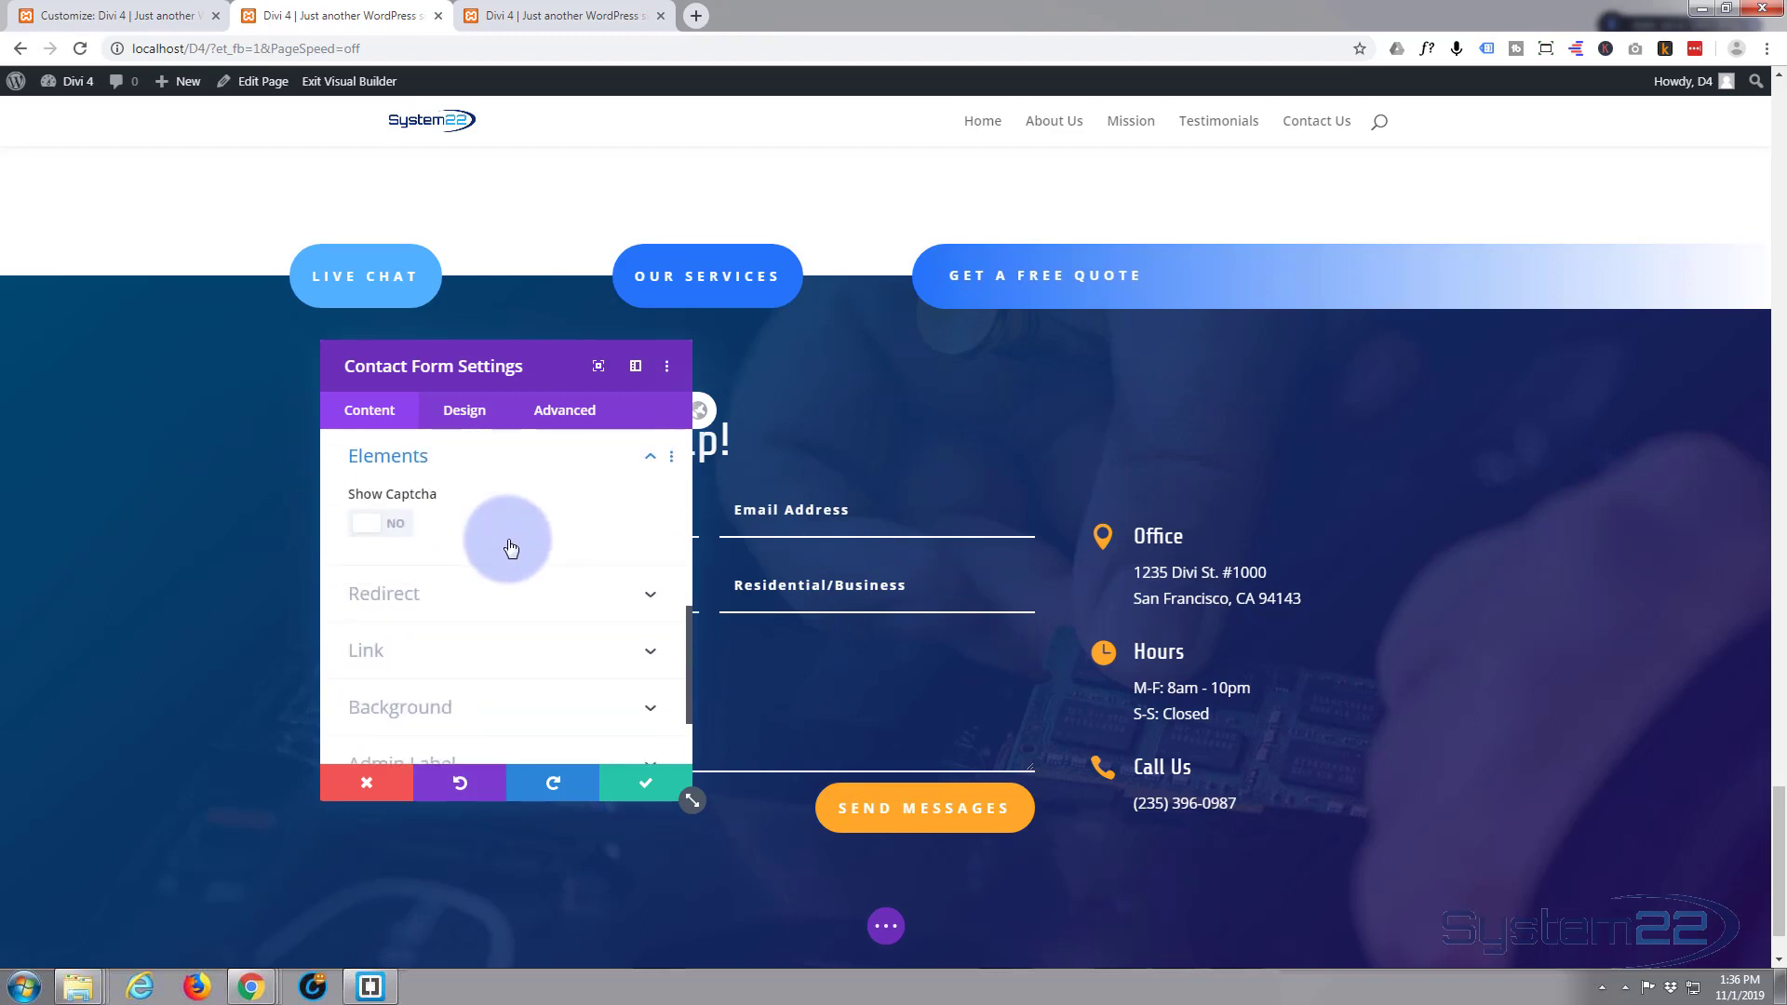
left_click(478, 473)
scroll(461, 488, "up", 1)
left_click(463, 494)
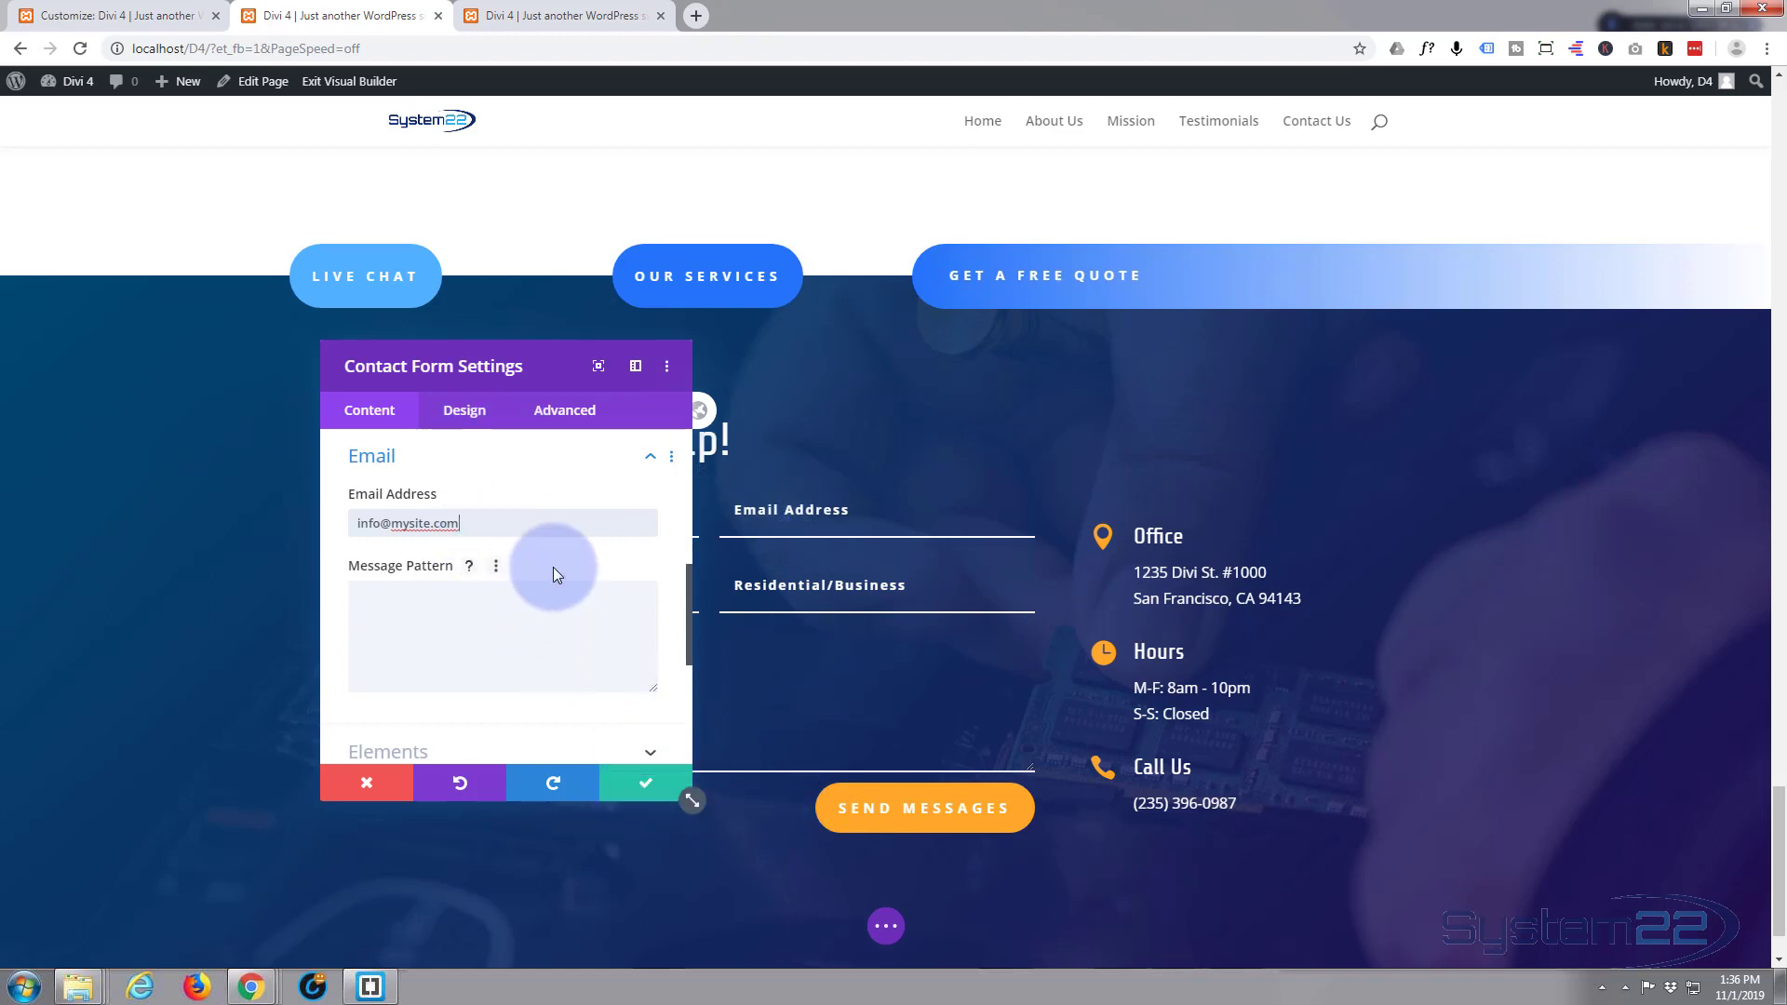
Check the contact form's Show Captcha option.
scroll(552, 566, "down", 3)
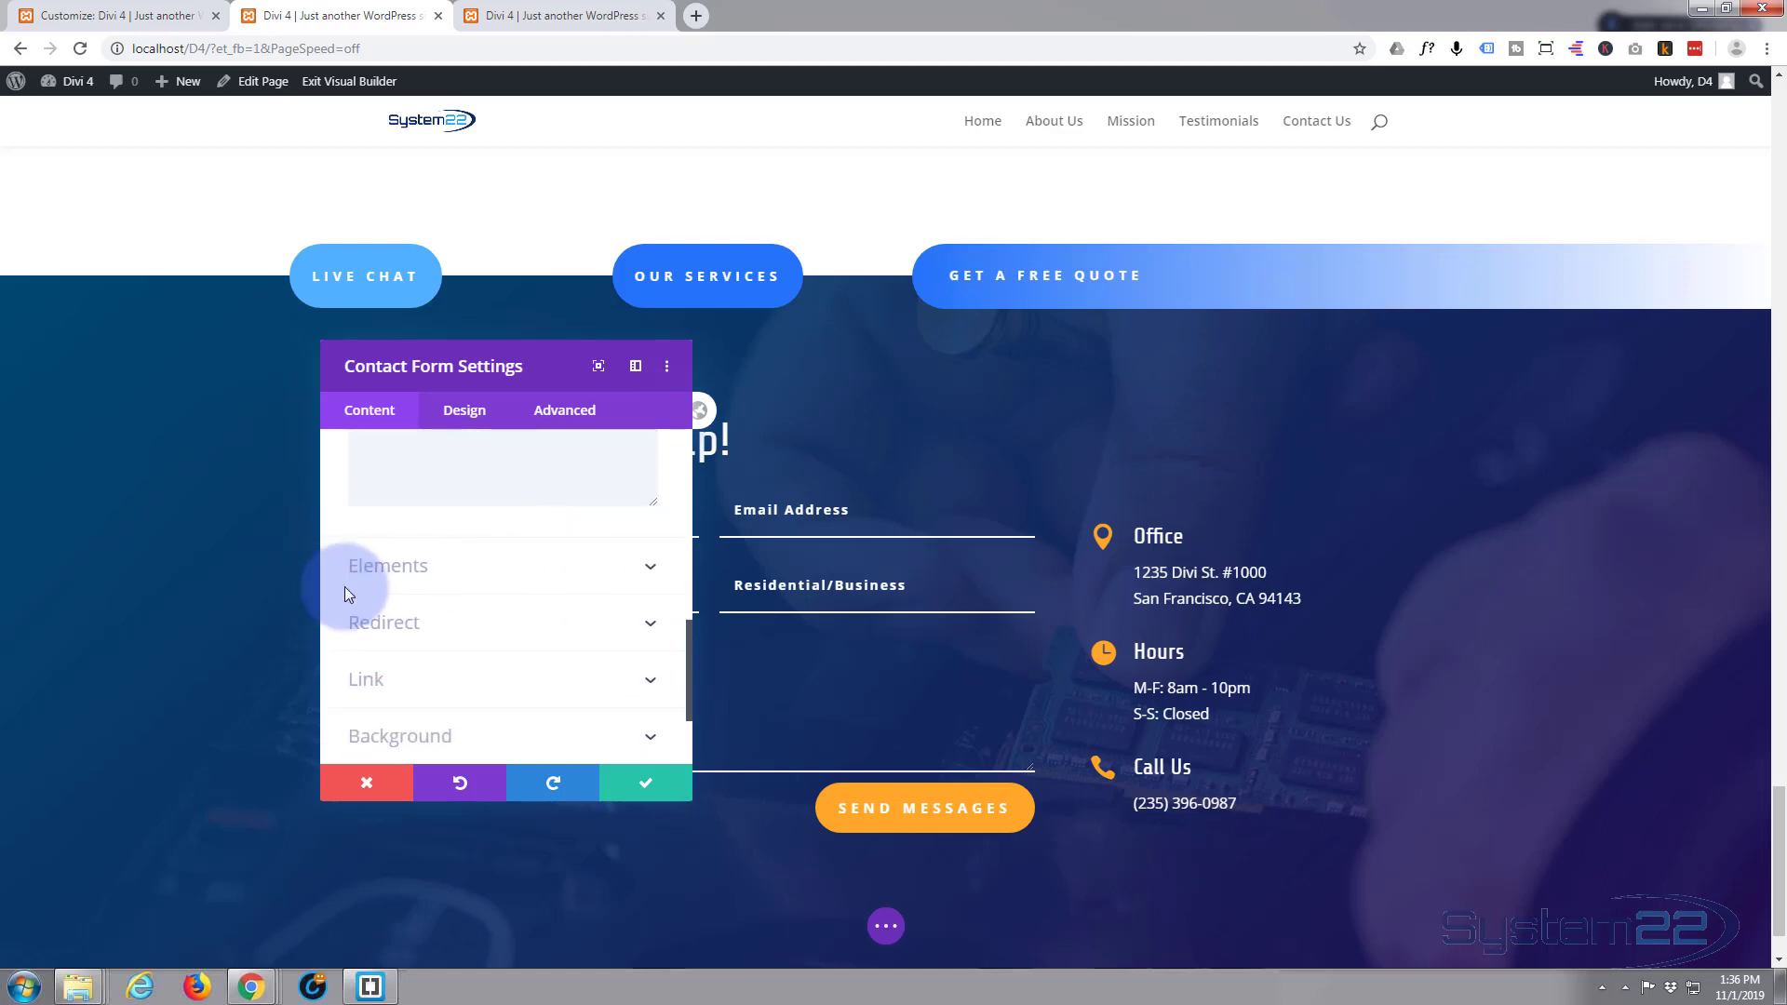
left_click(490, 570)
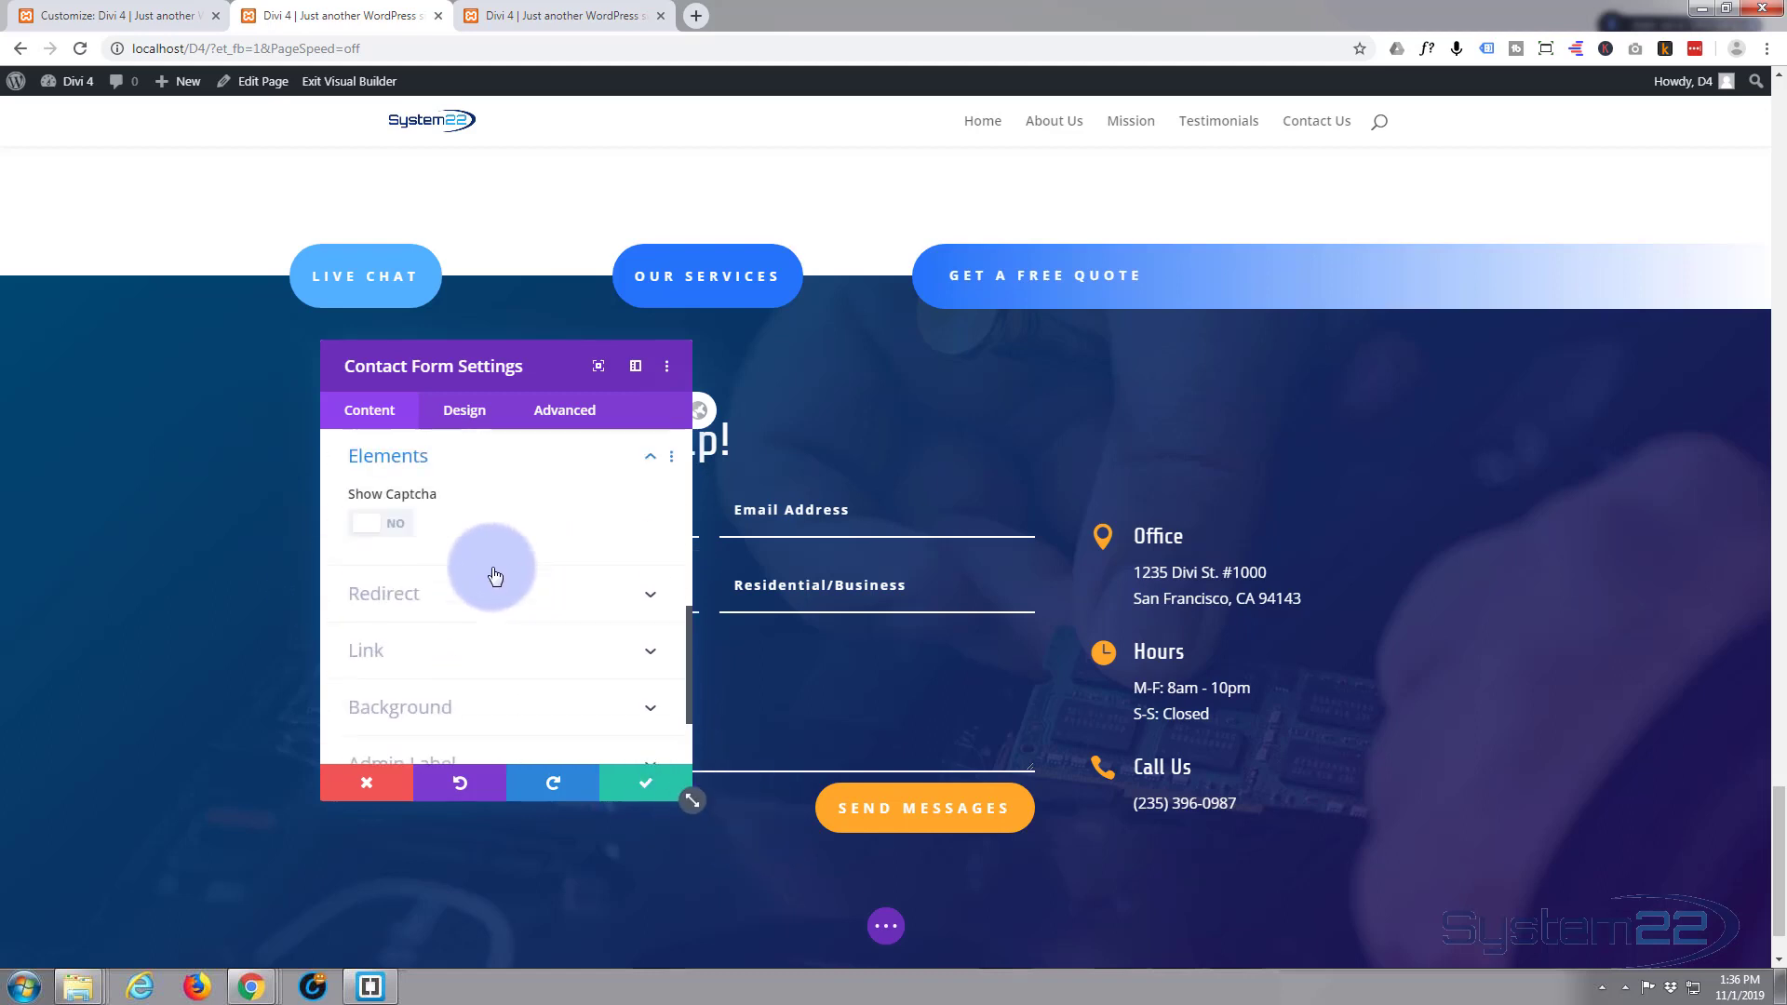
left_click(396, 529)
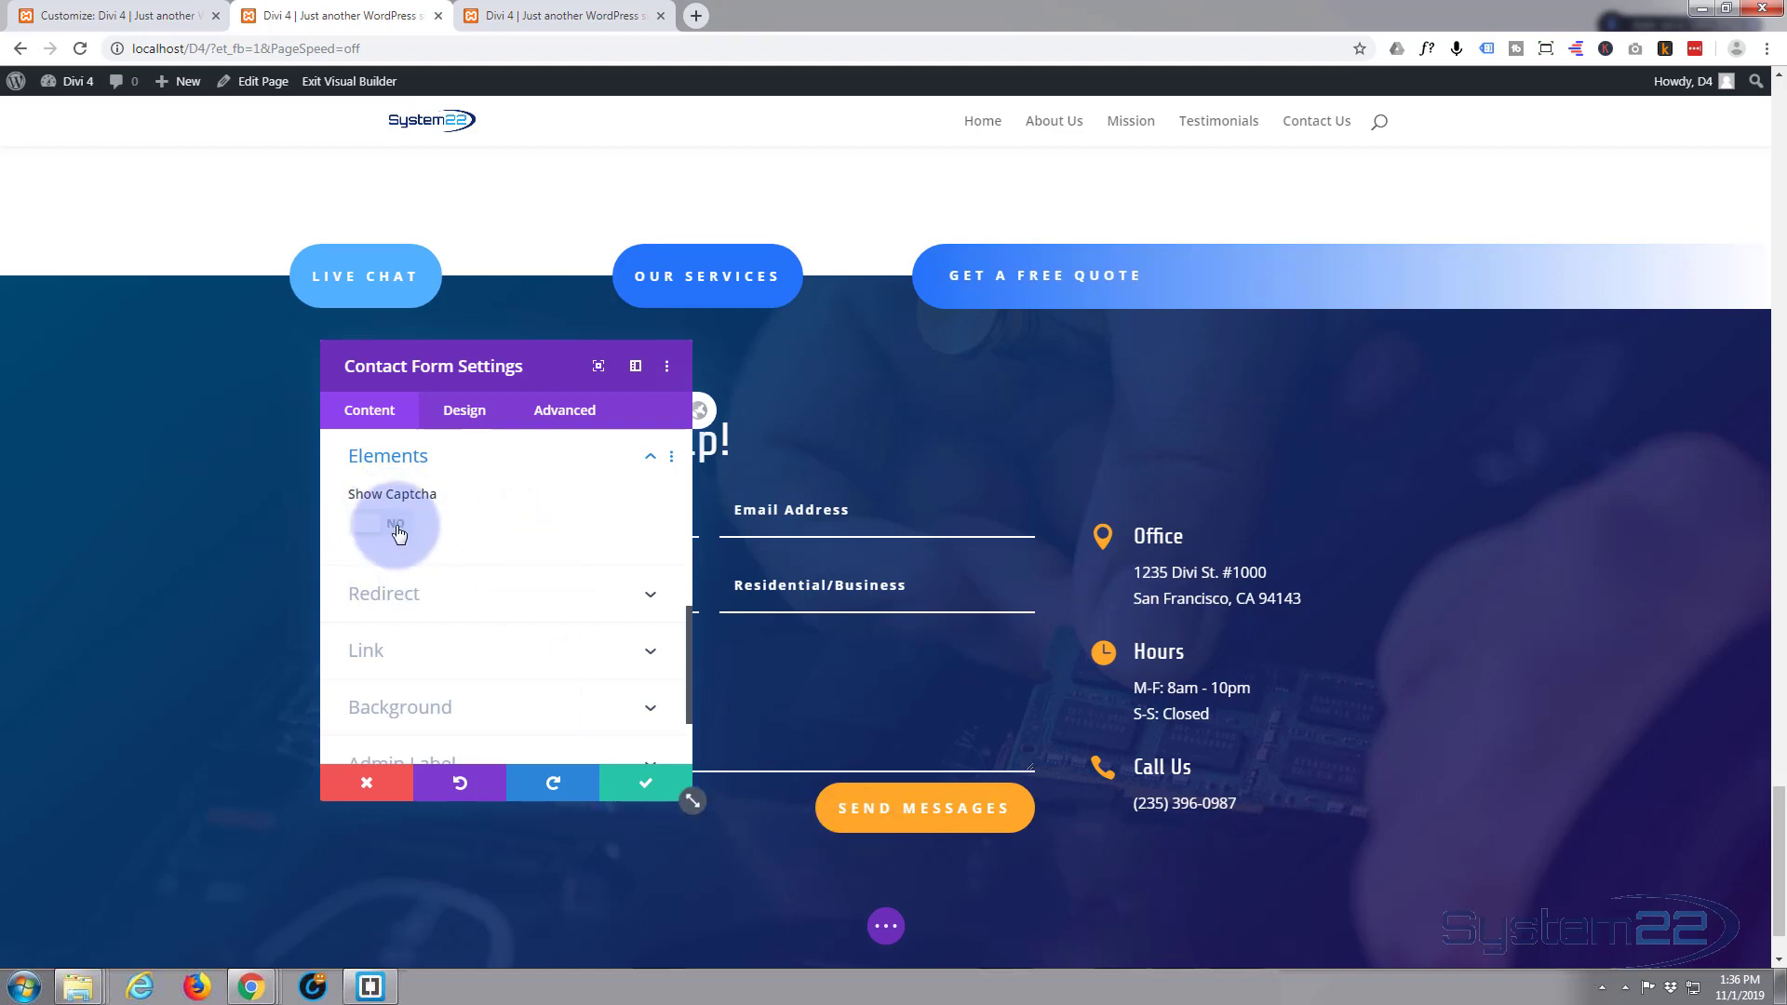
Apply the contact form settings and save the page.
left_click(640, 784)
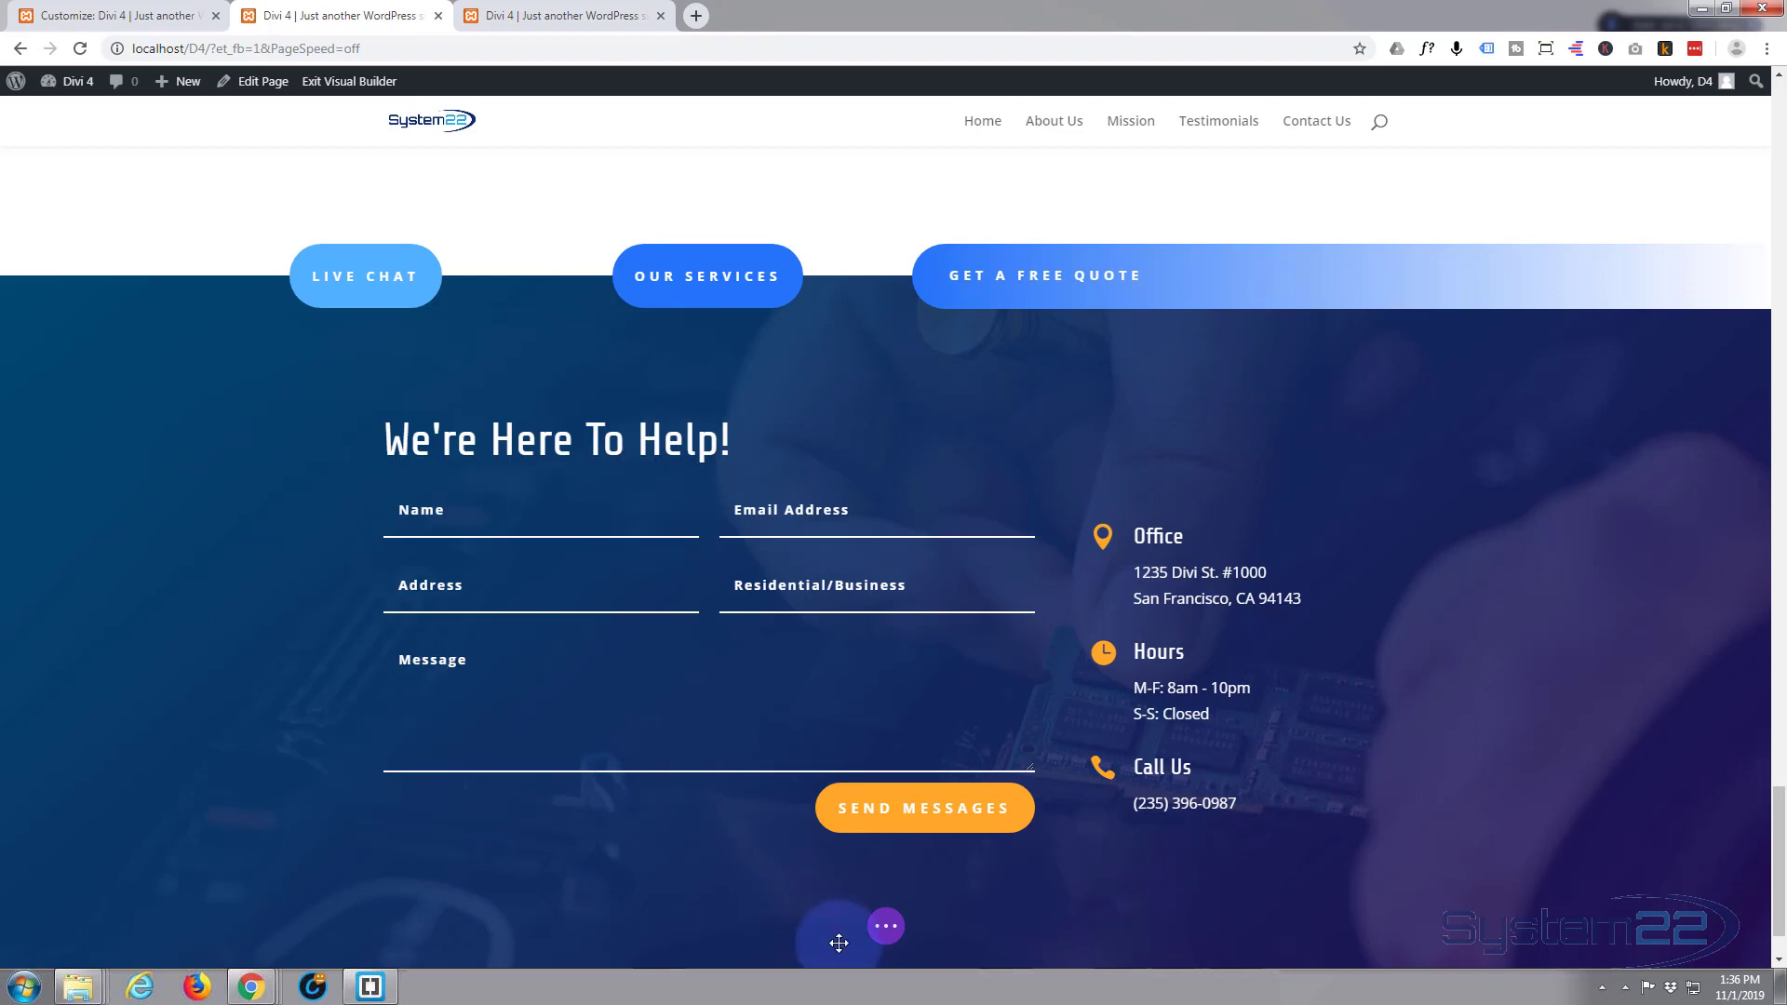
left_click(886, 927)
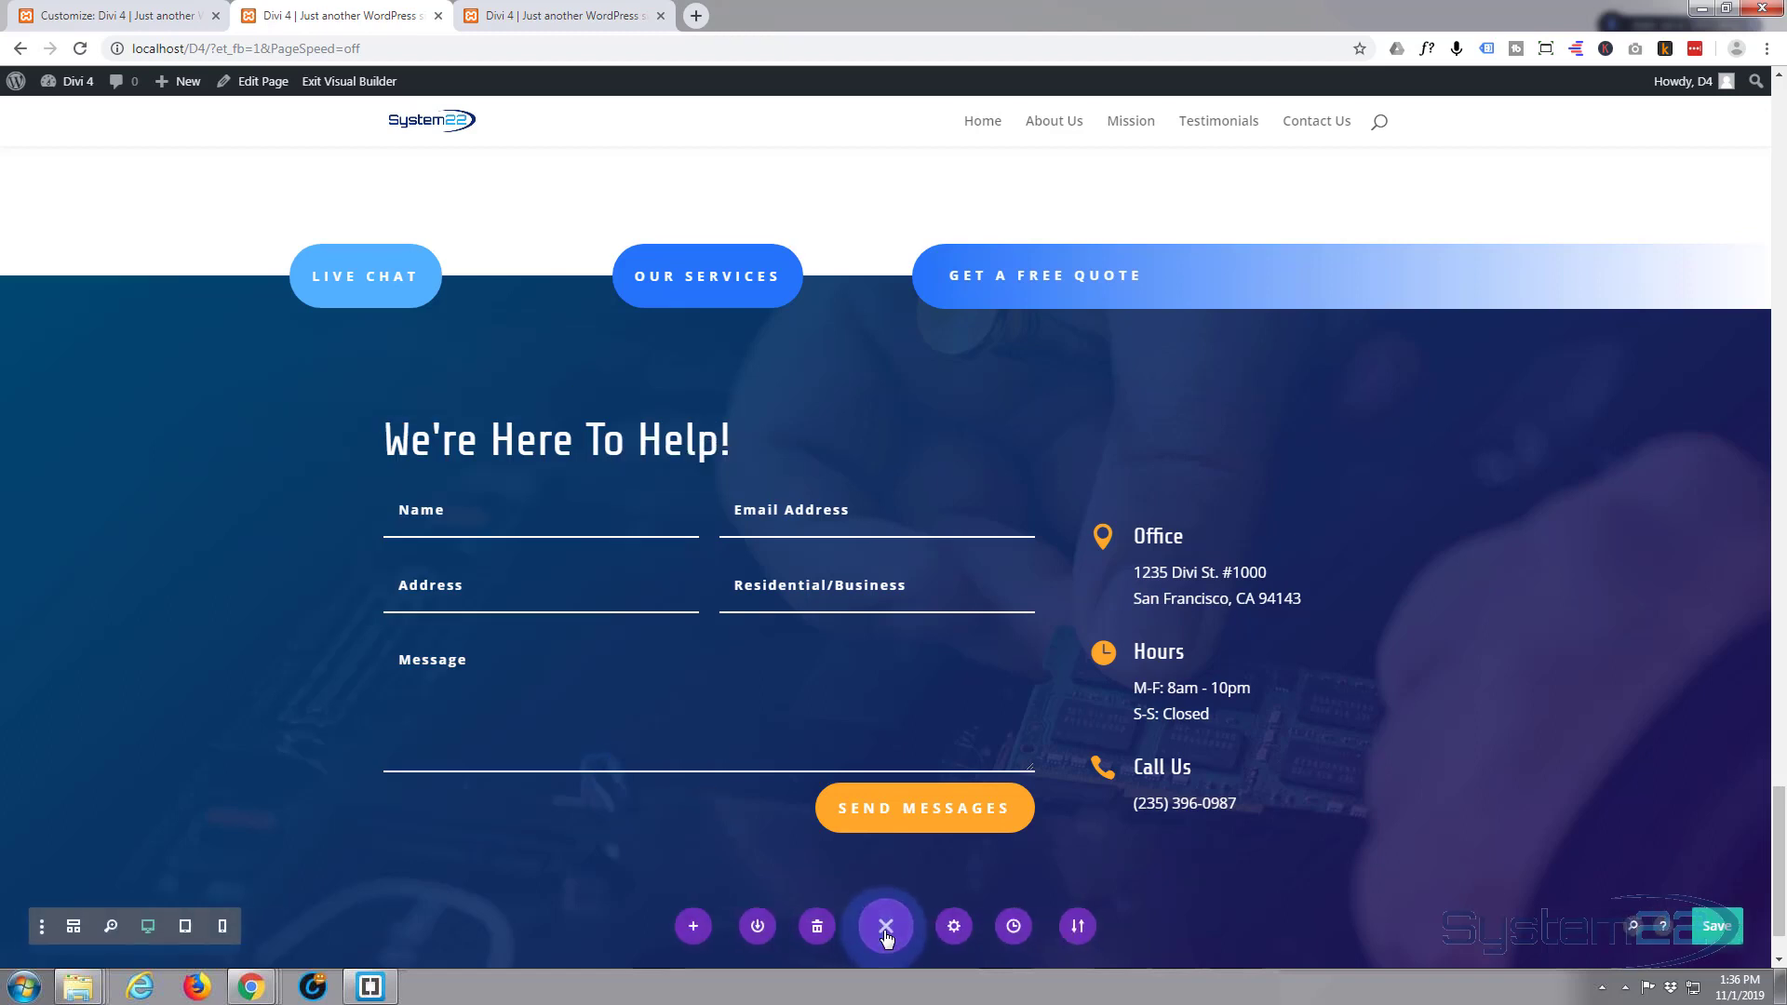
left_click(1718, 927)
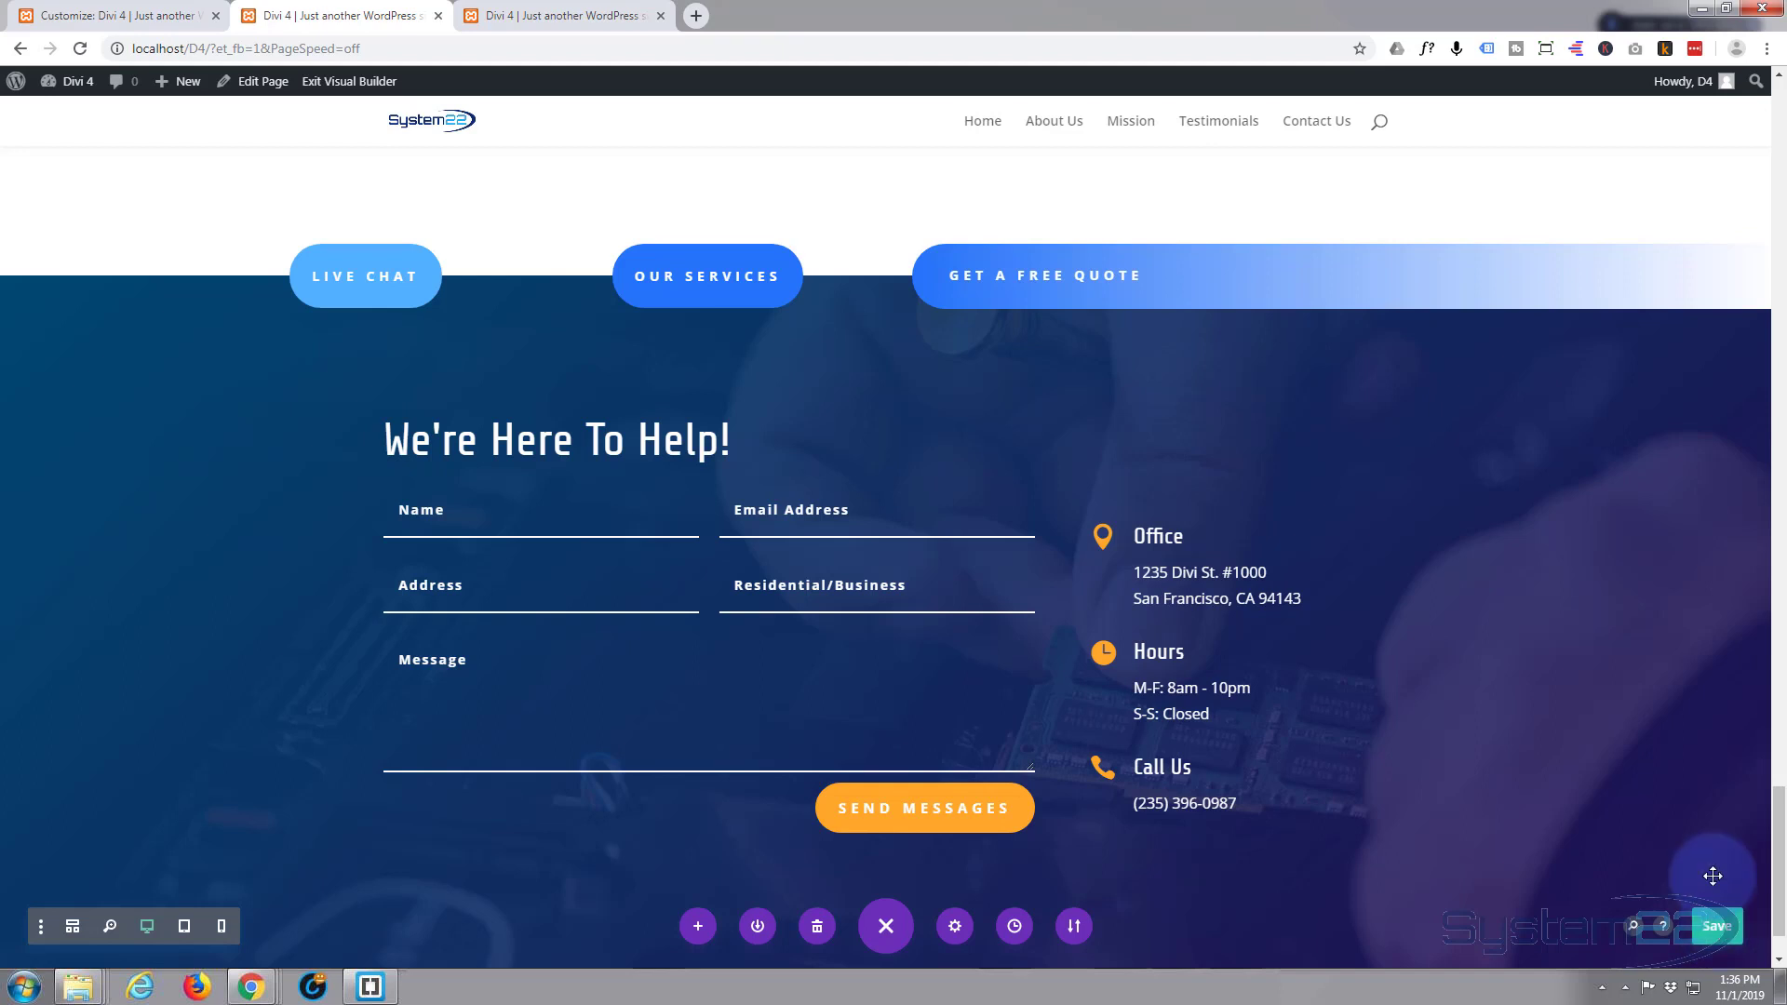
Exit the Visual Builder and test the hero section's Get a Free Quote button on the live page, returning through the Home link.
left_click(380, 83)
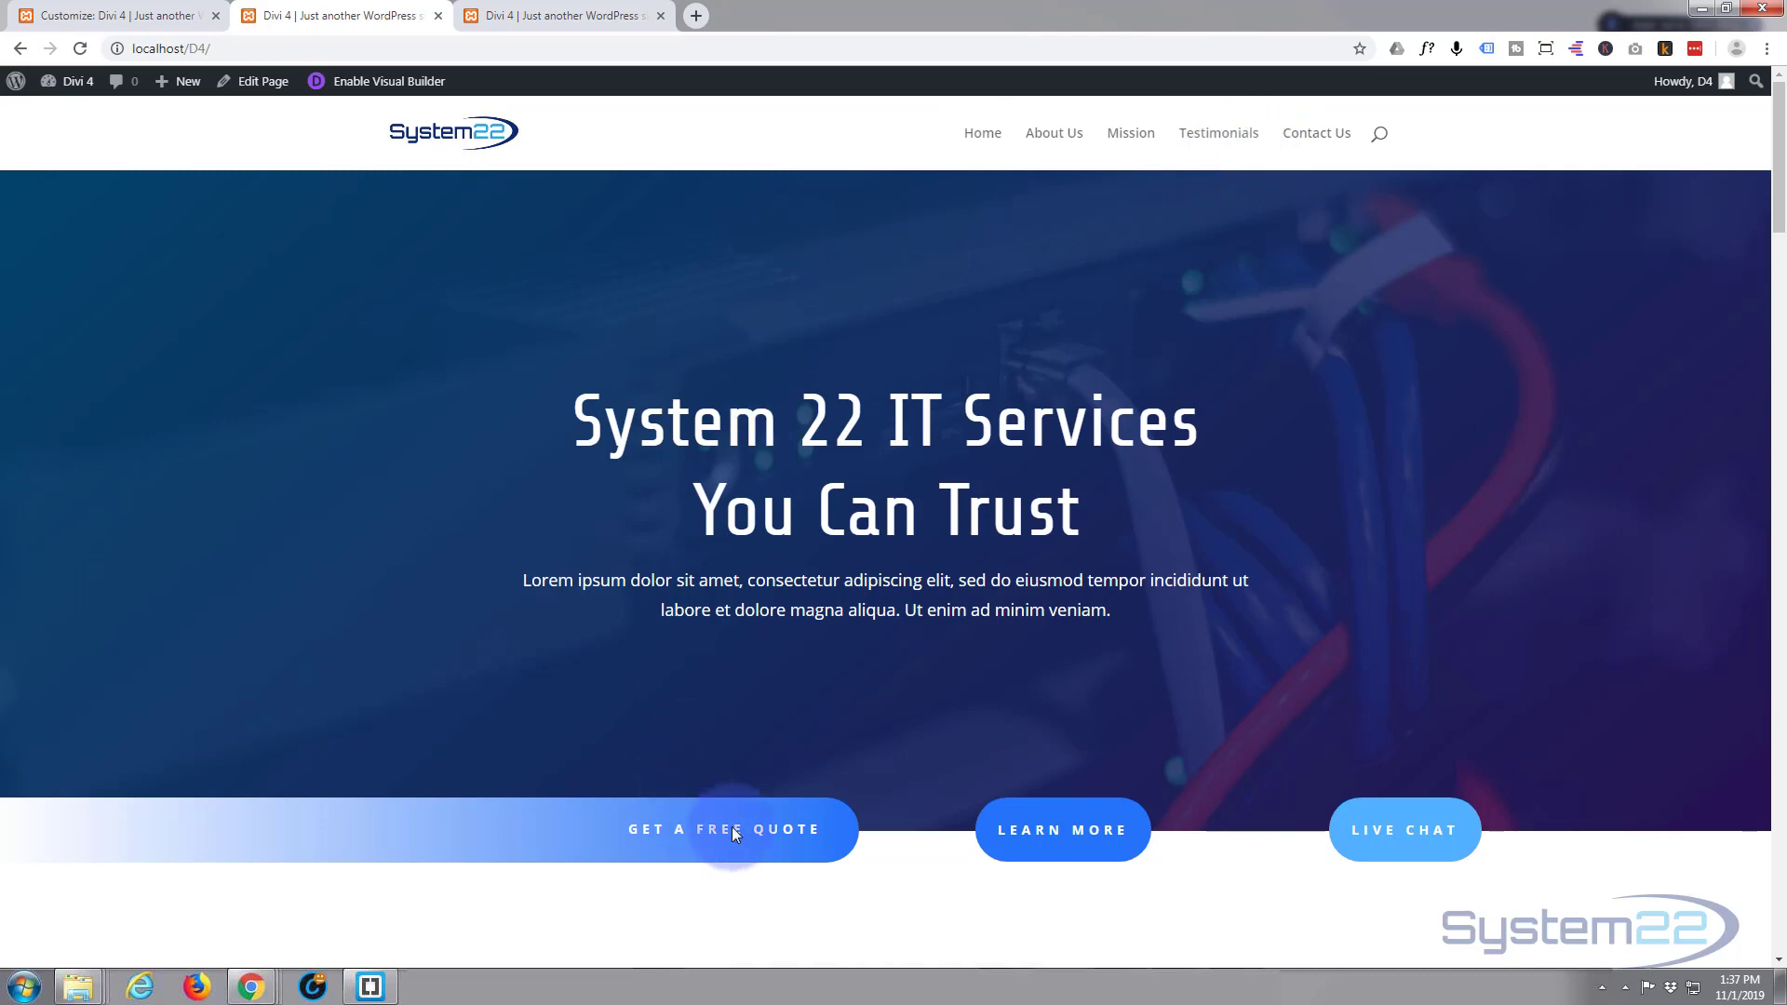
left_click(684, 840)
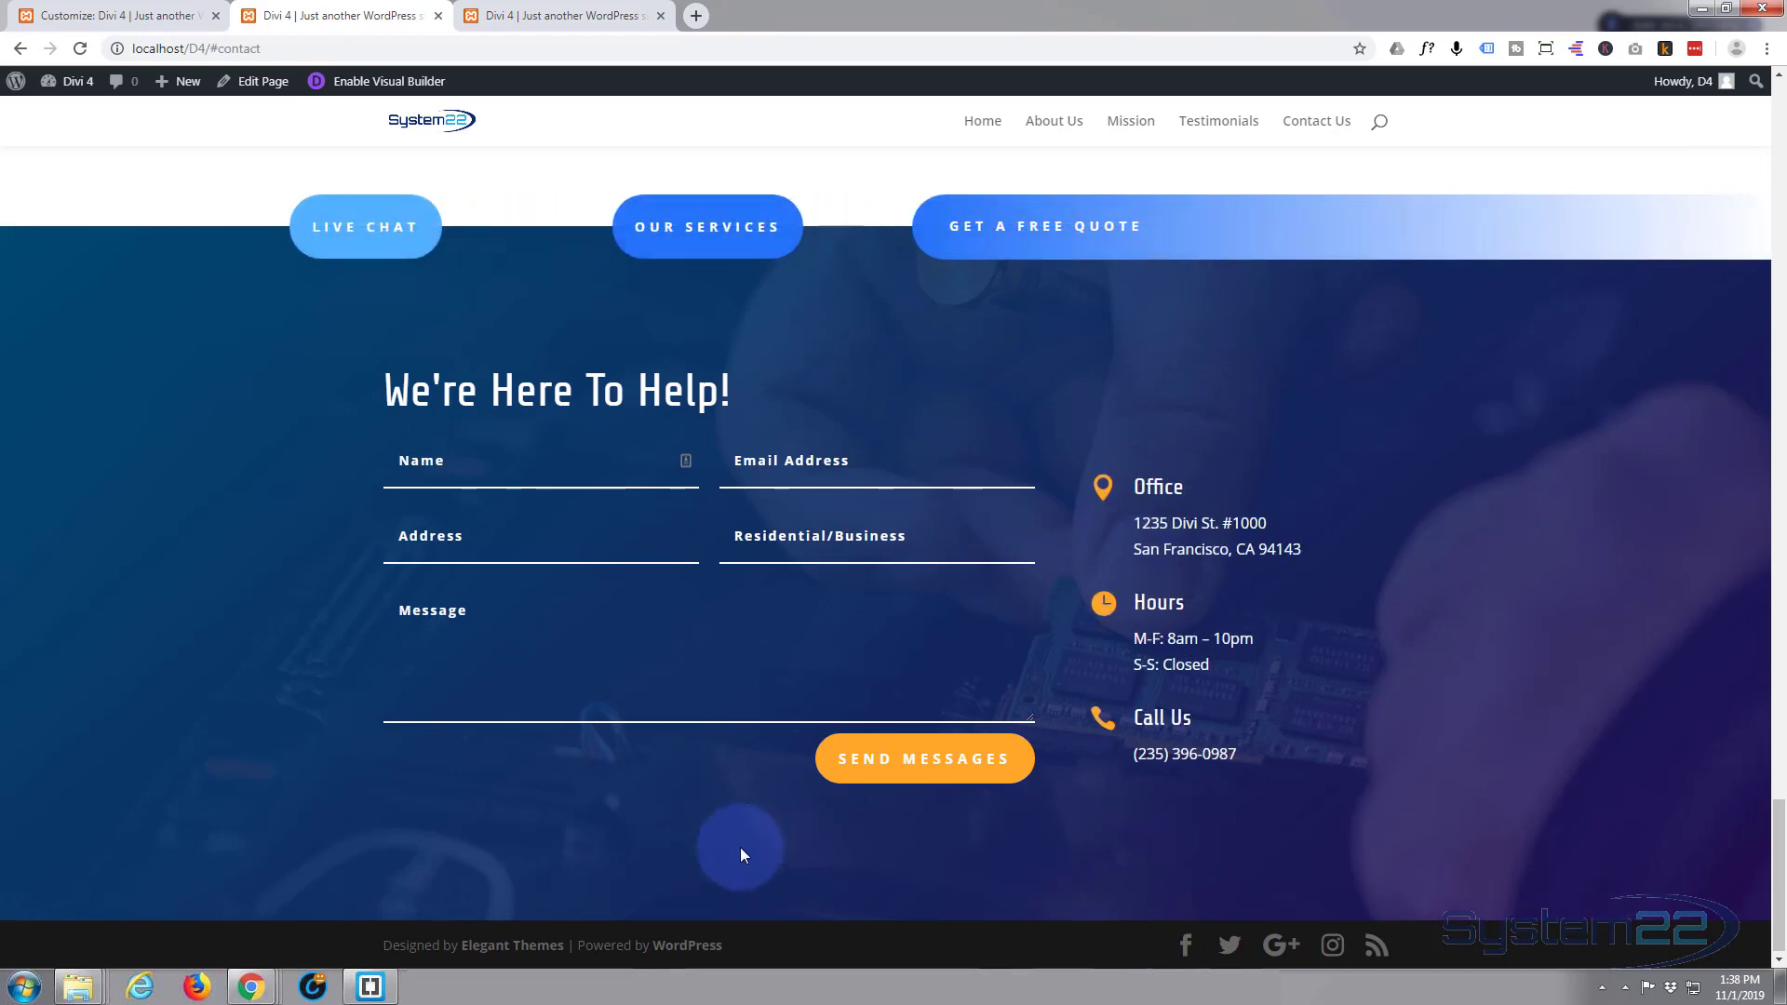
left_click(987, 130)
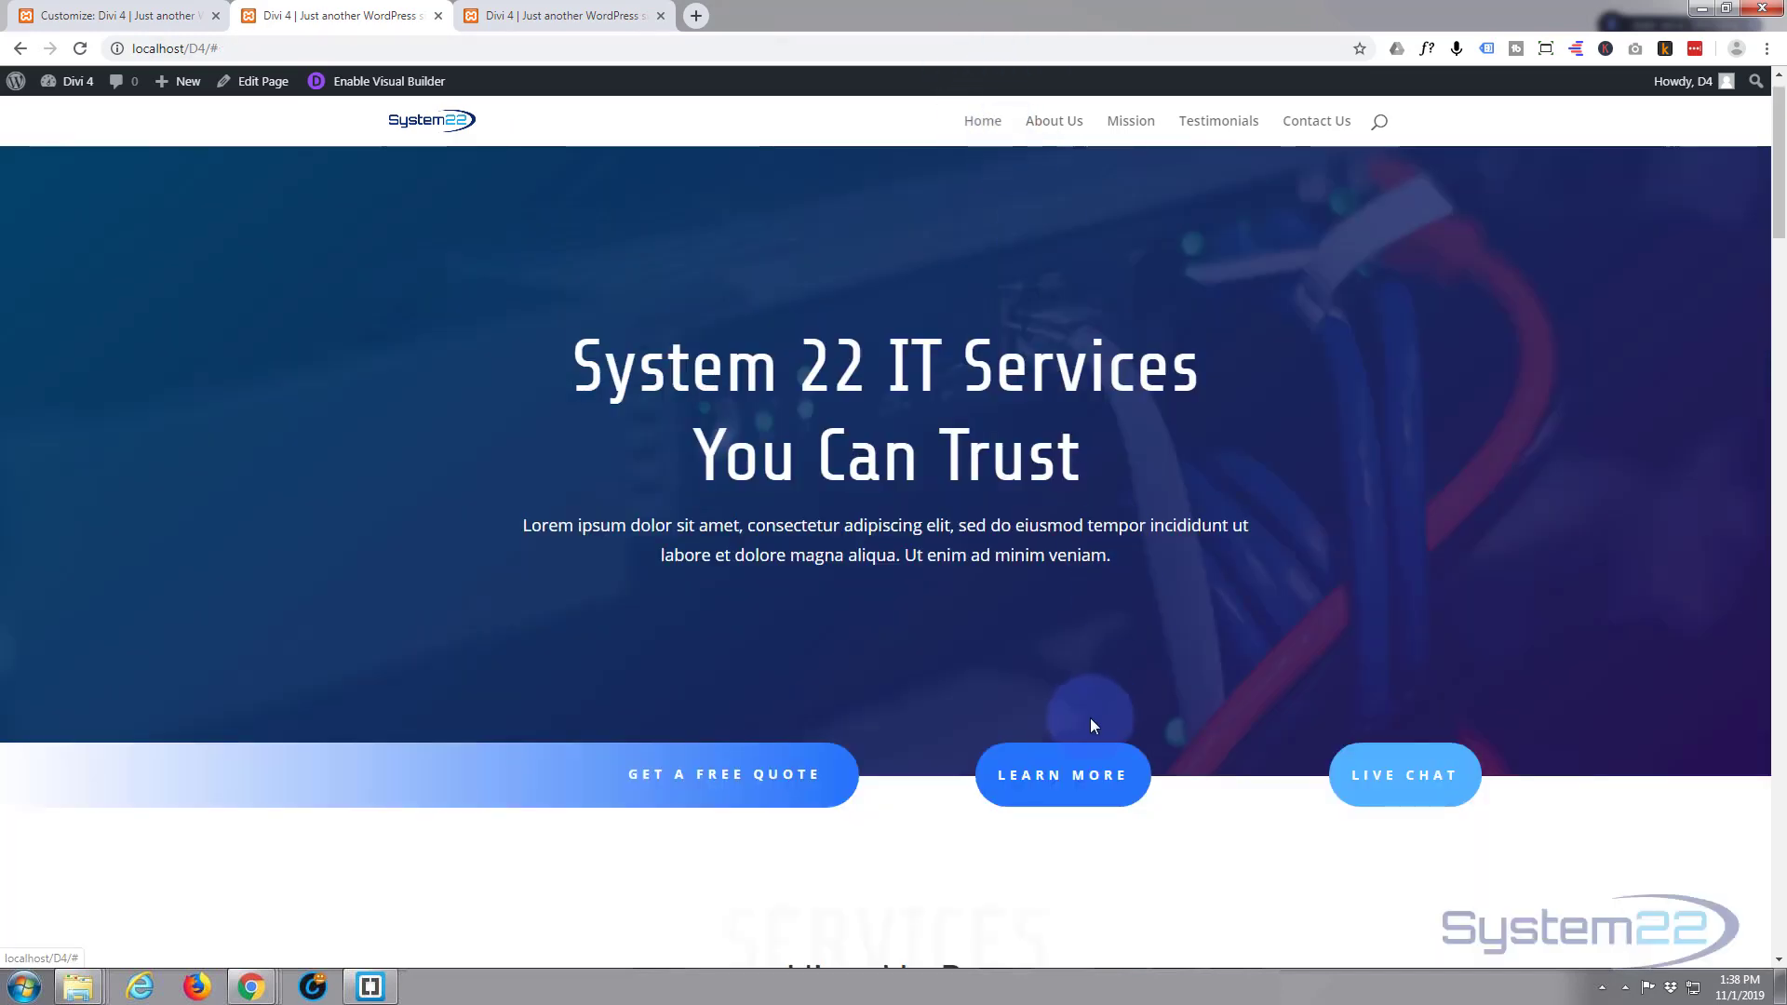
Review the live page from the services section to the mission section, and test the Contact Us and Home navigation links.
scroll(1066, 776, "down", 6)
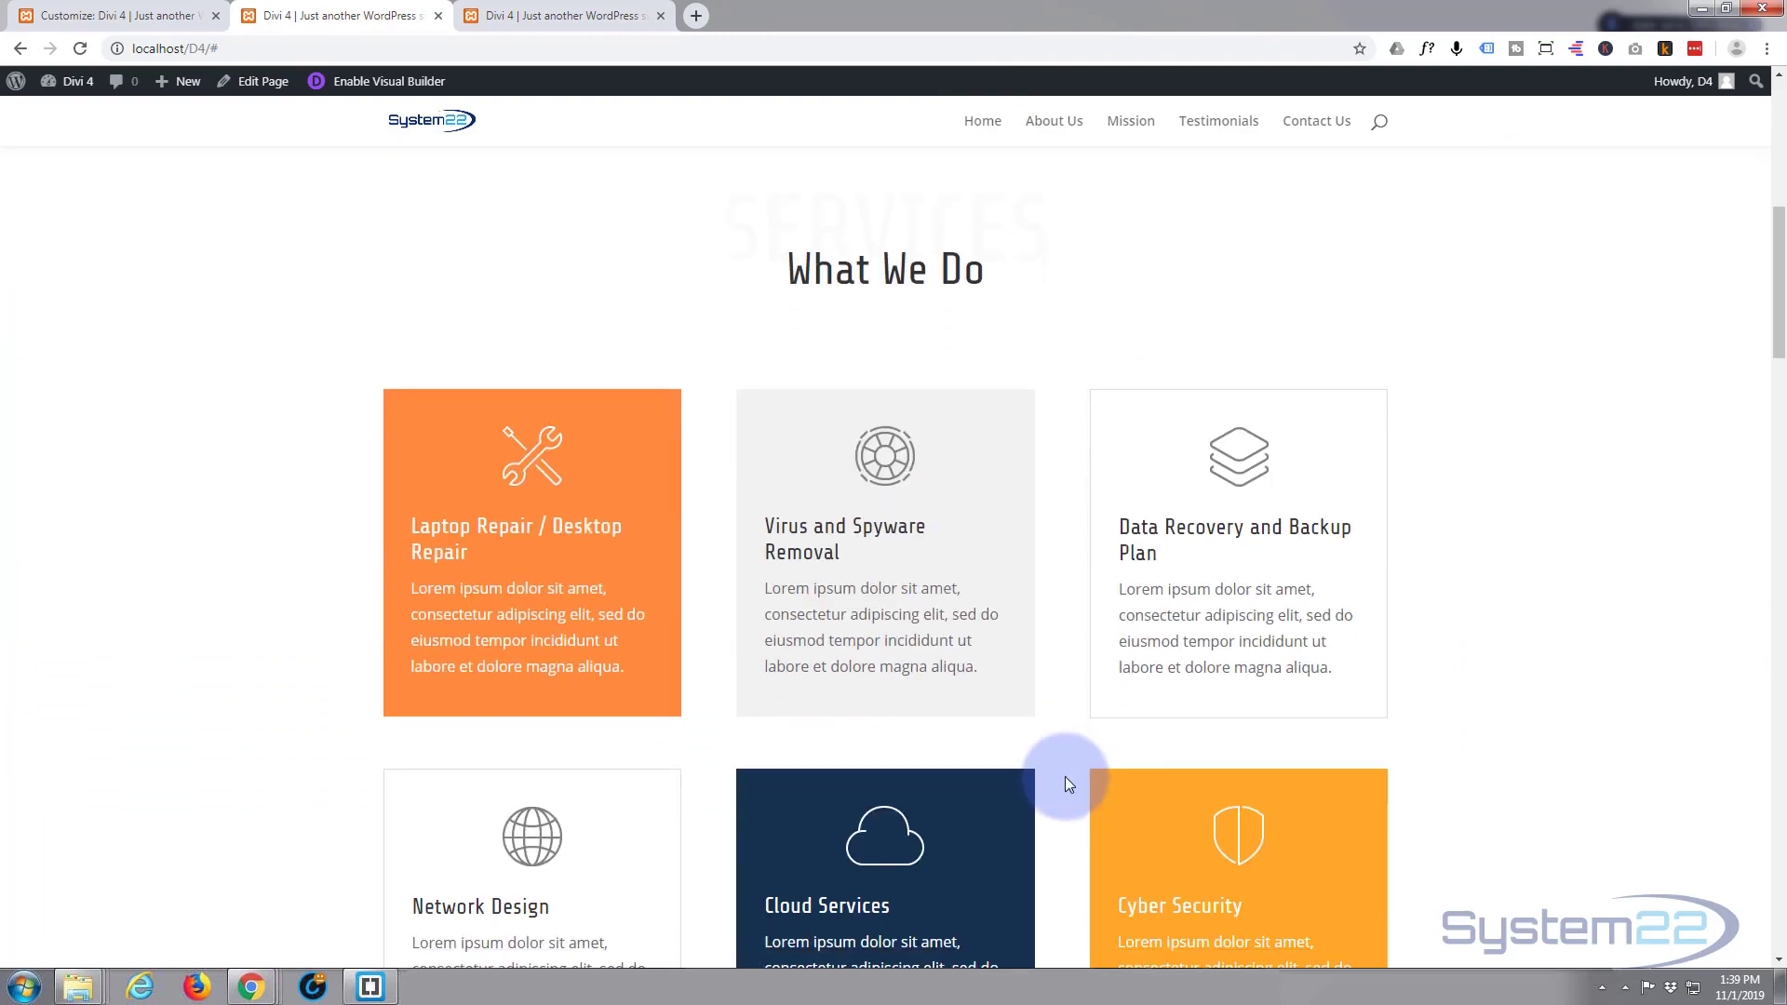
scroll(1020, 689, "down", 5)
scroll(1019, 696, "down", 15)
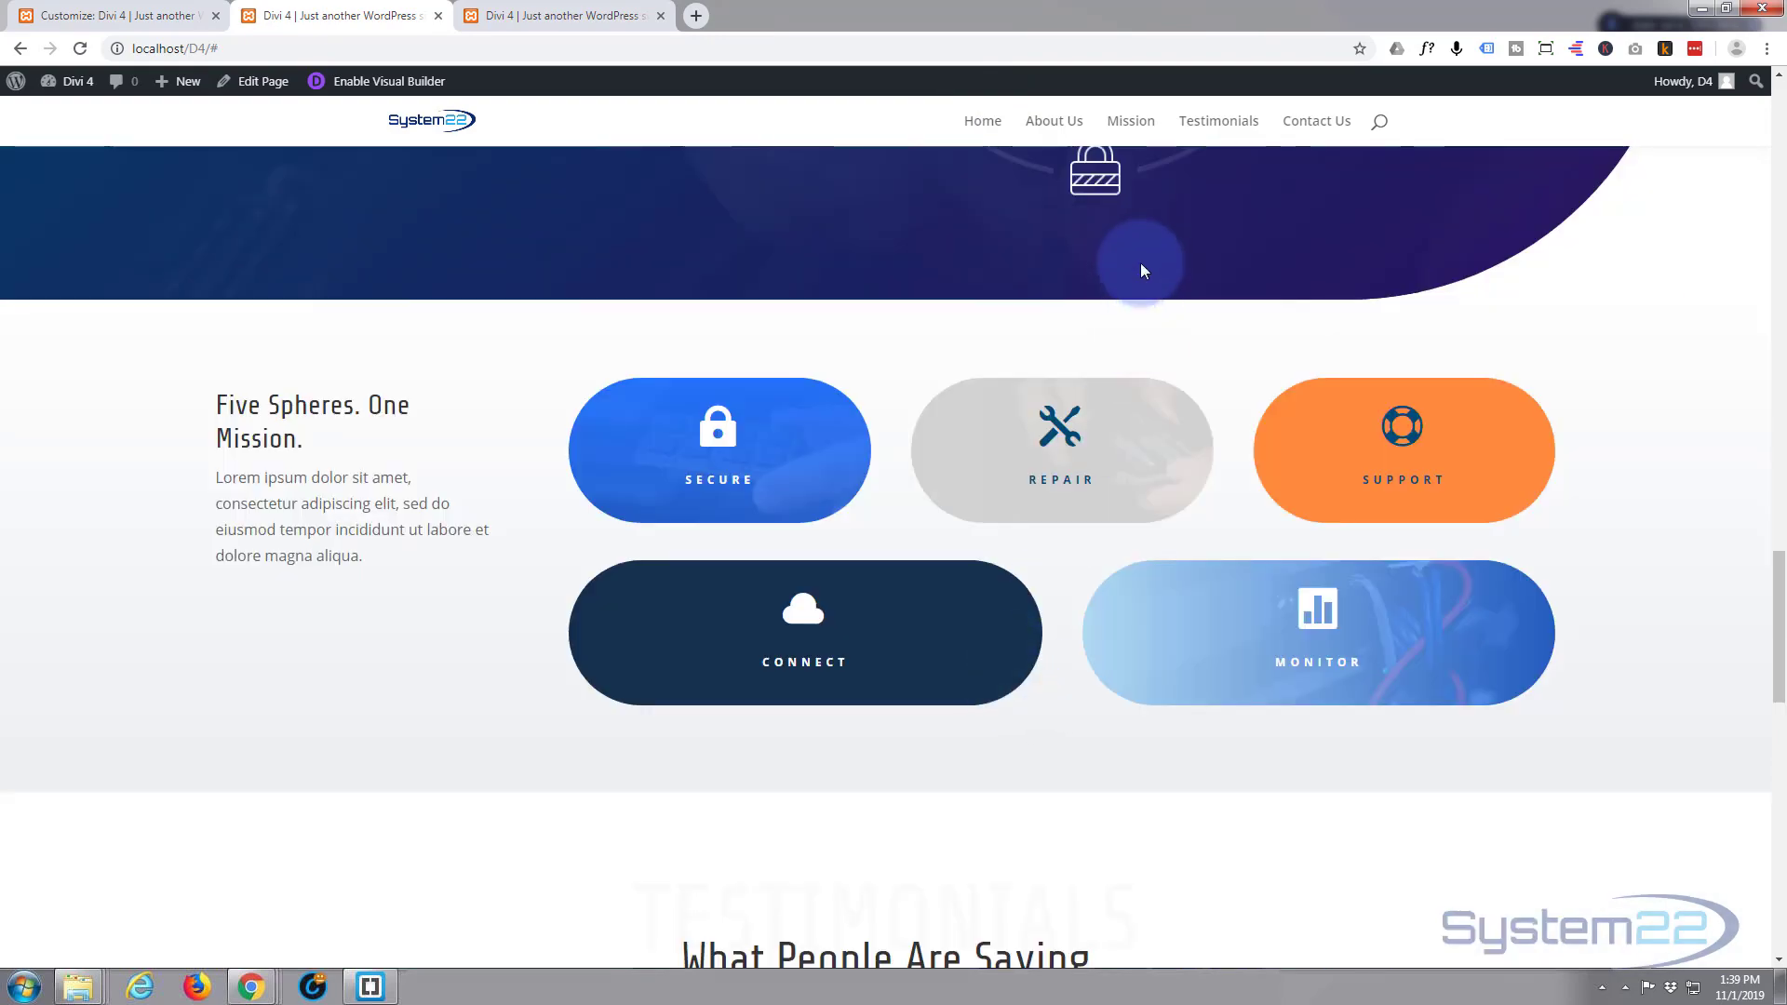
left_click(1315, 121)
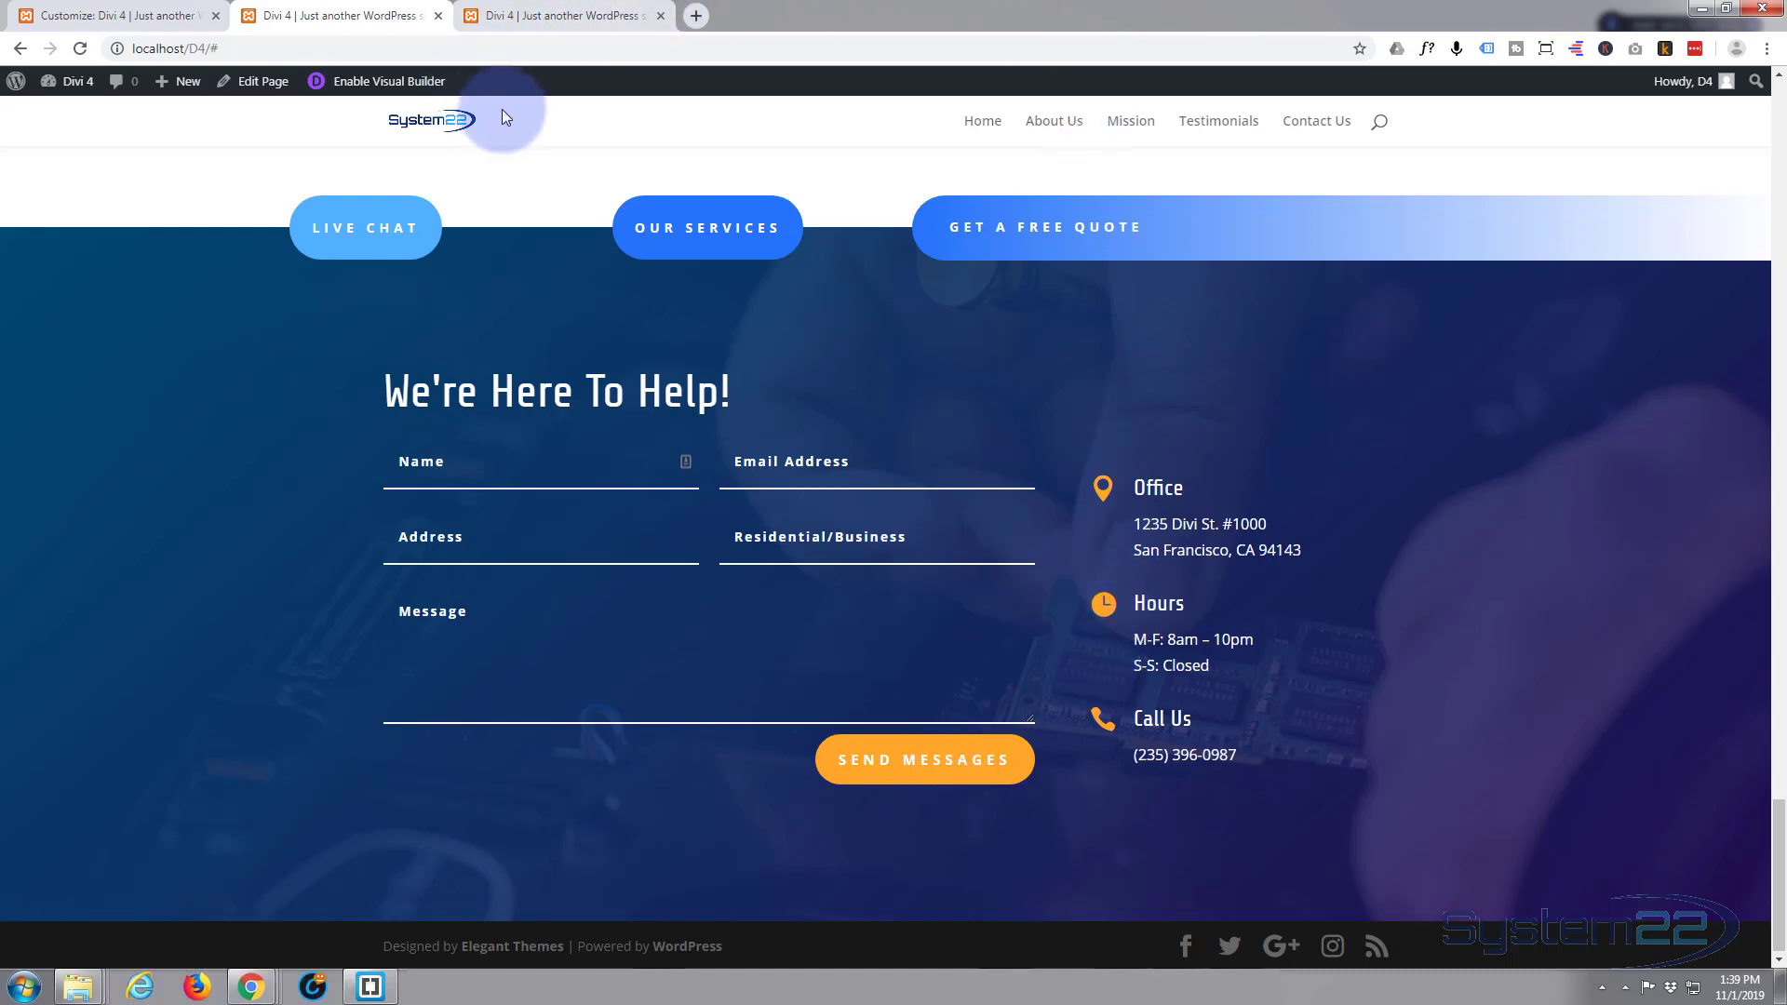
left_click(986, 121)
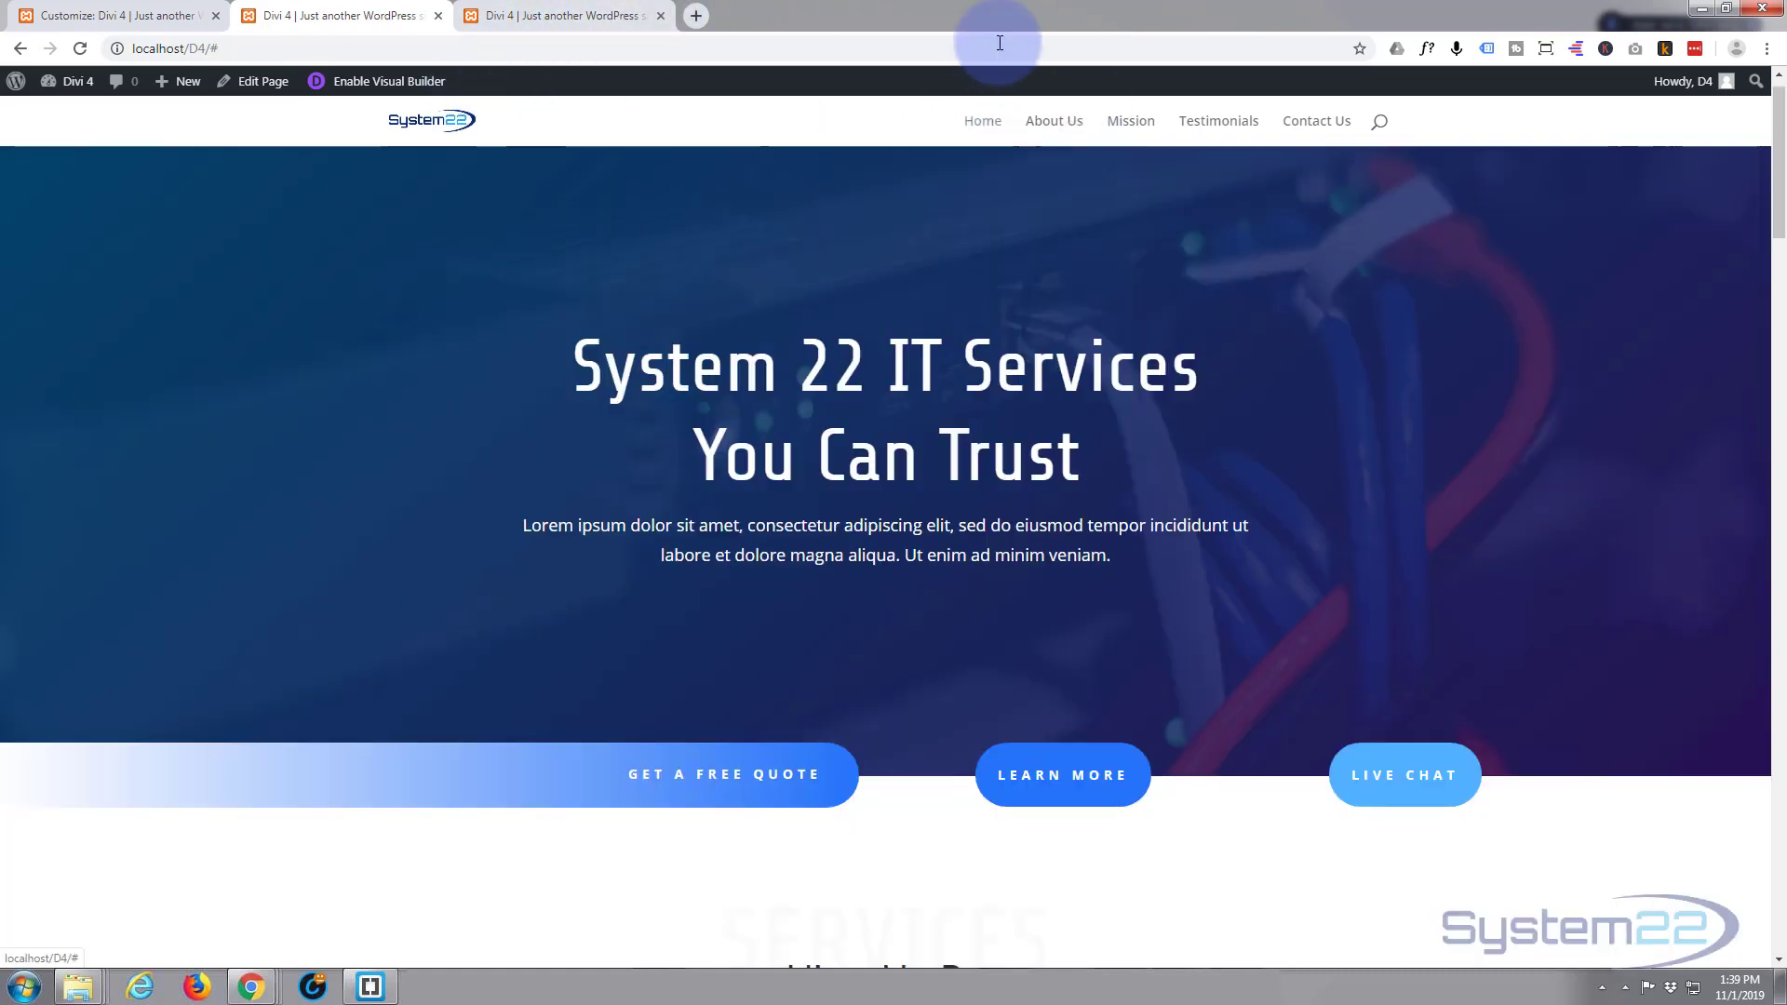